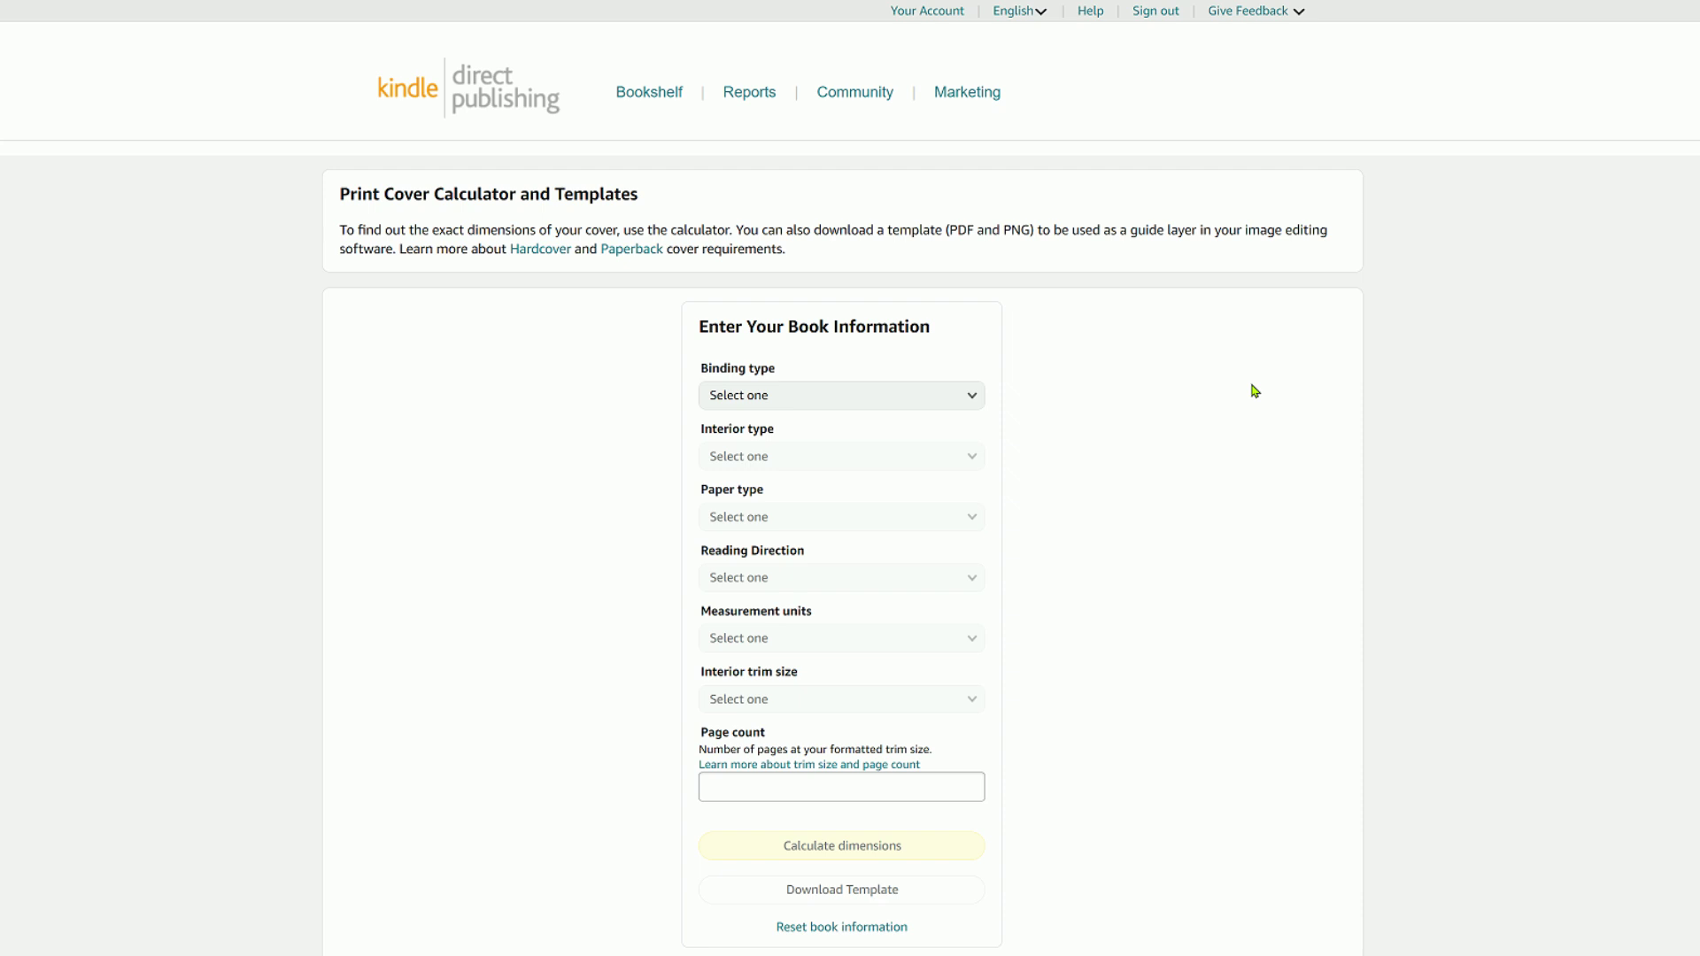
Set the book to Paperback binding, Standard color interior, White paper and Left to Right reading direction in the cover calculator.
{"action": "left_click", "coordinate": [972, 400]}
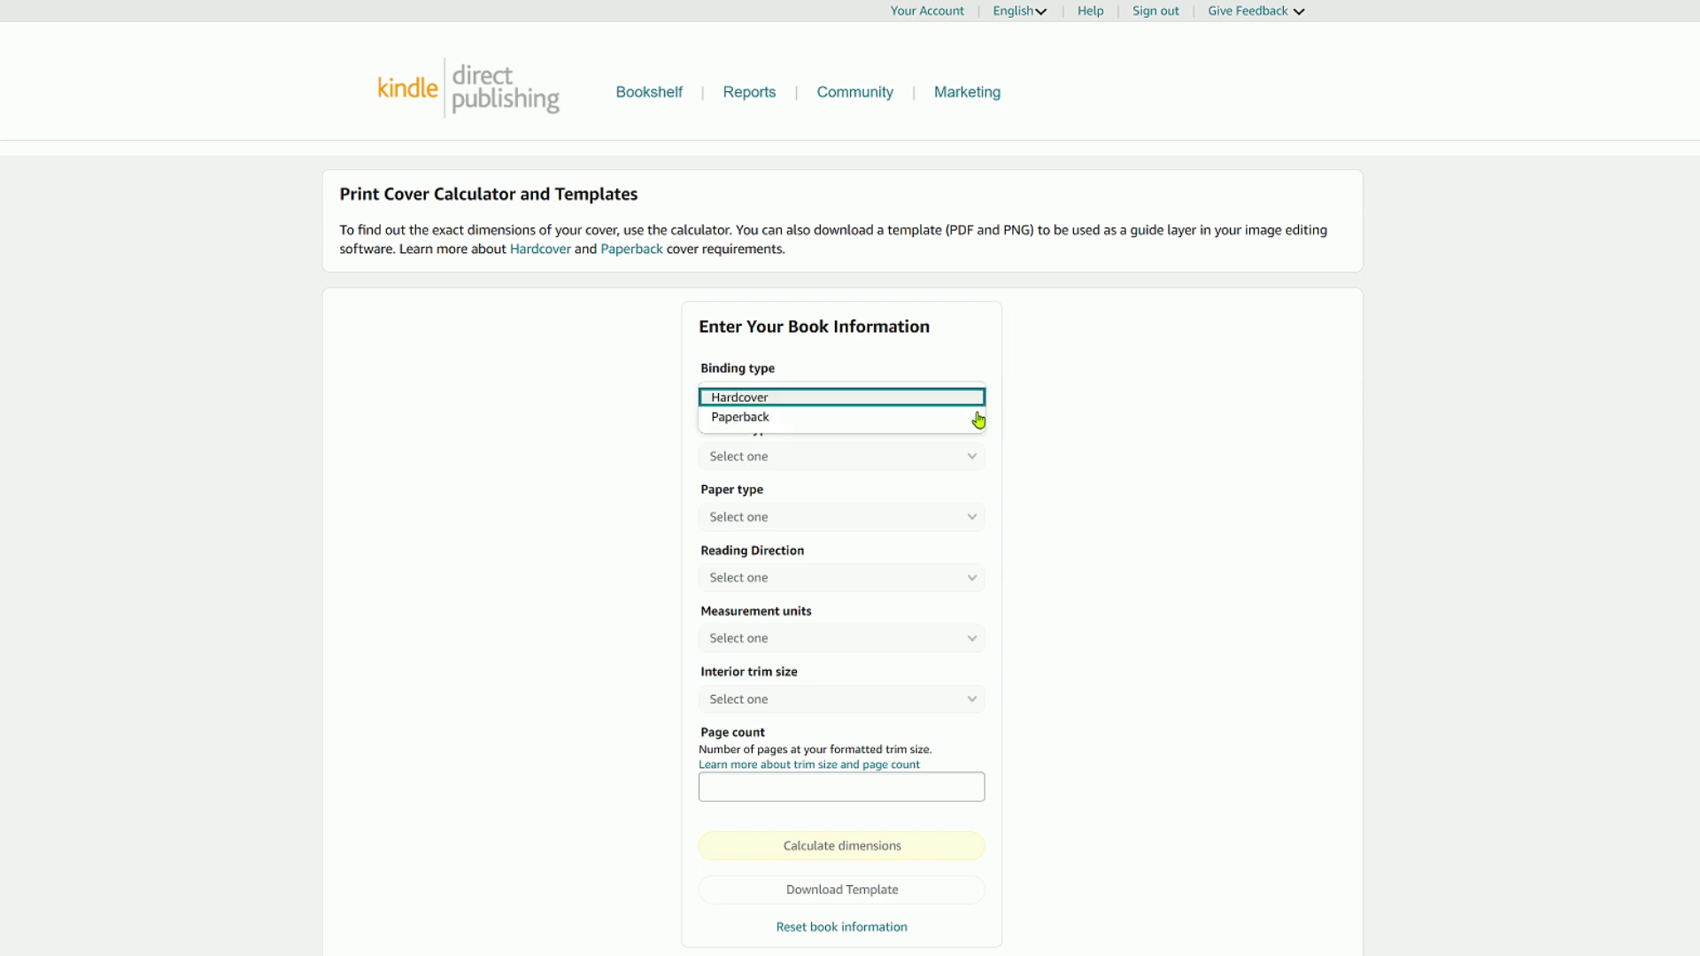
{"action": "left_click", "coordinate": [979, 419]}
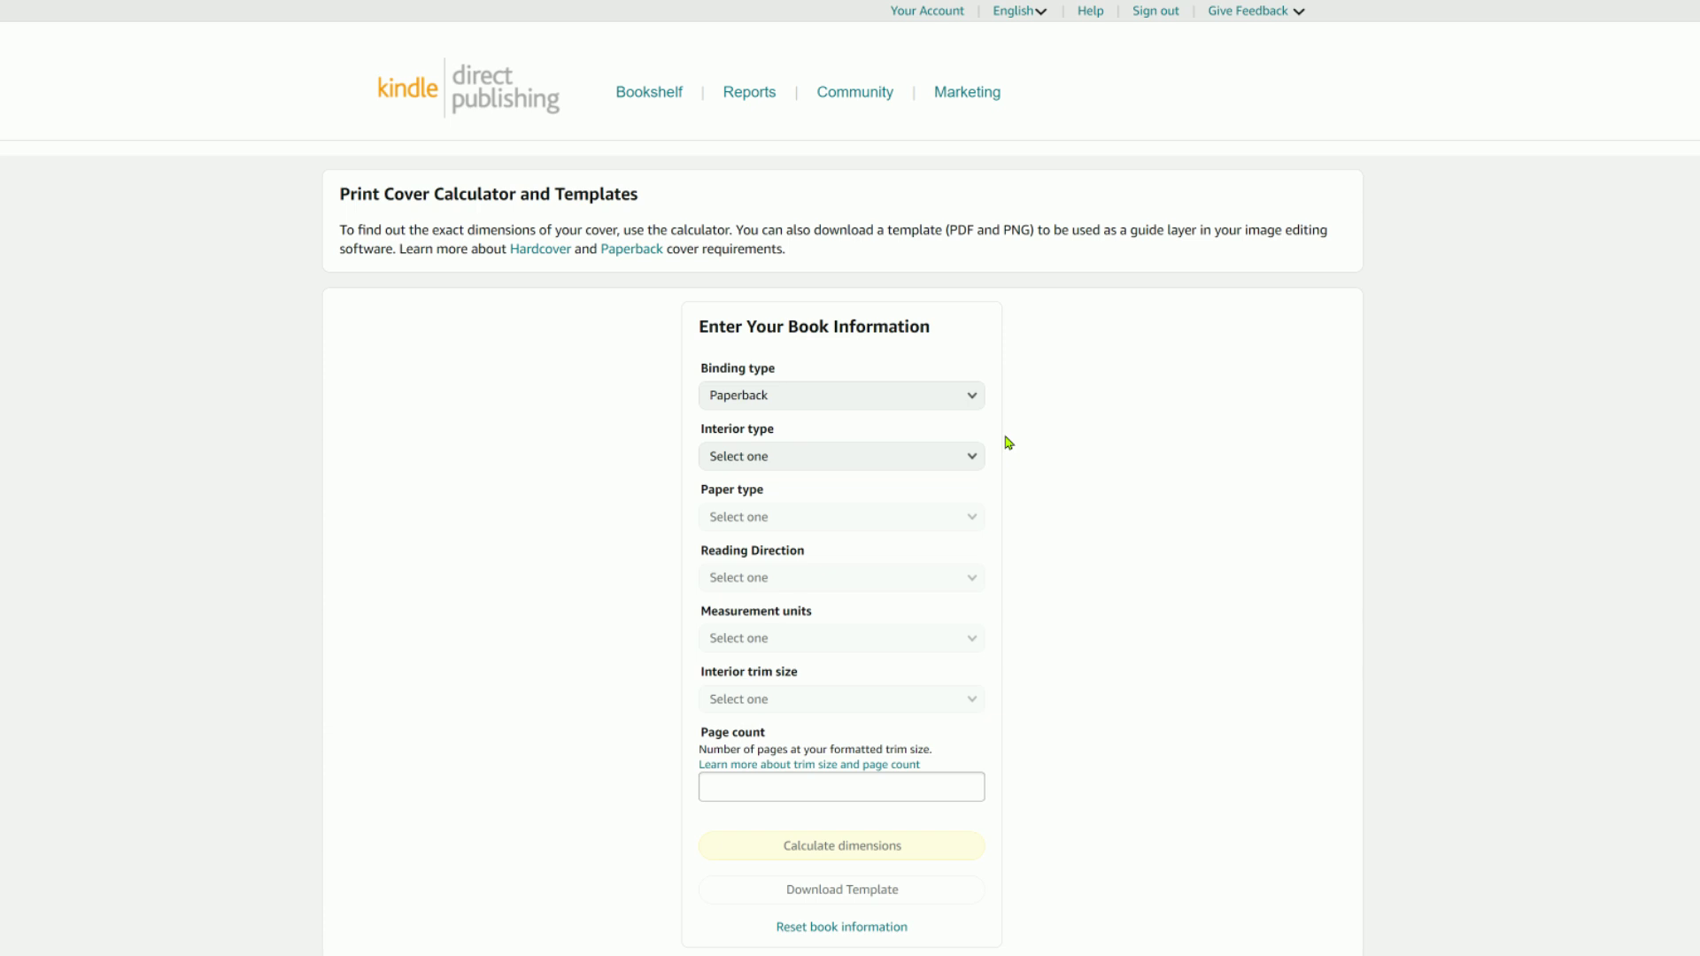
{"action": "left_click", "coordinate": [965, 458]}
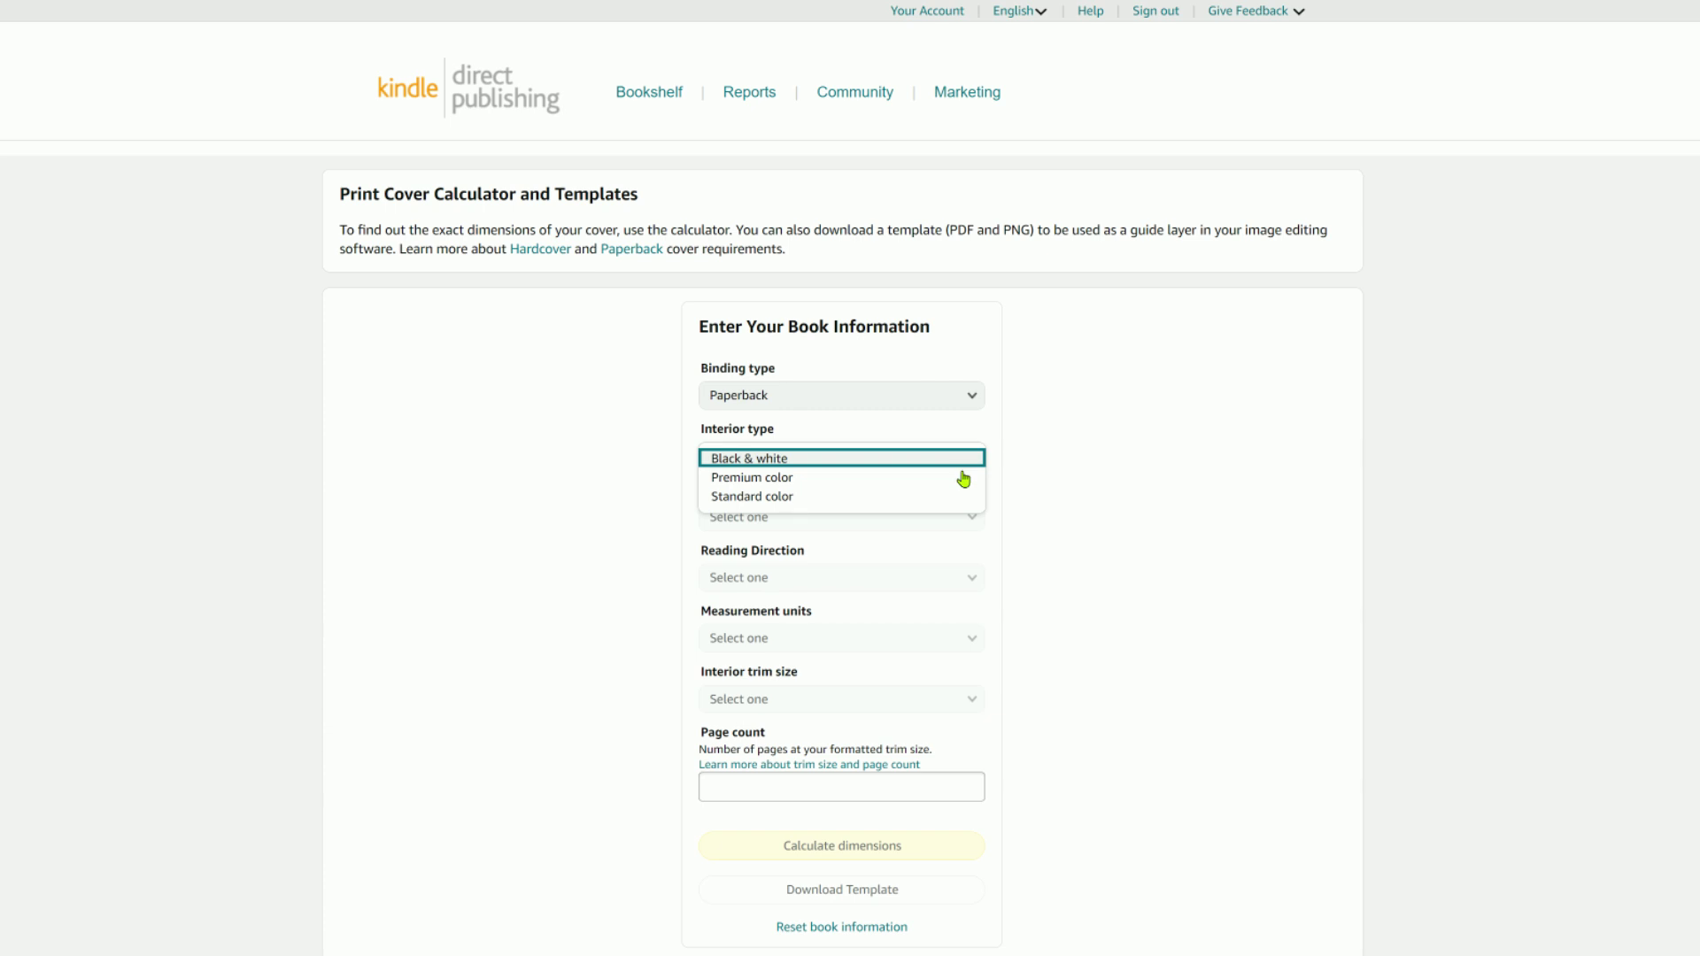
{"action": "left_click", "coordinate": [953, 497]}
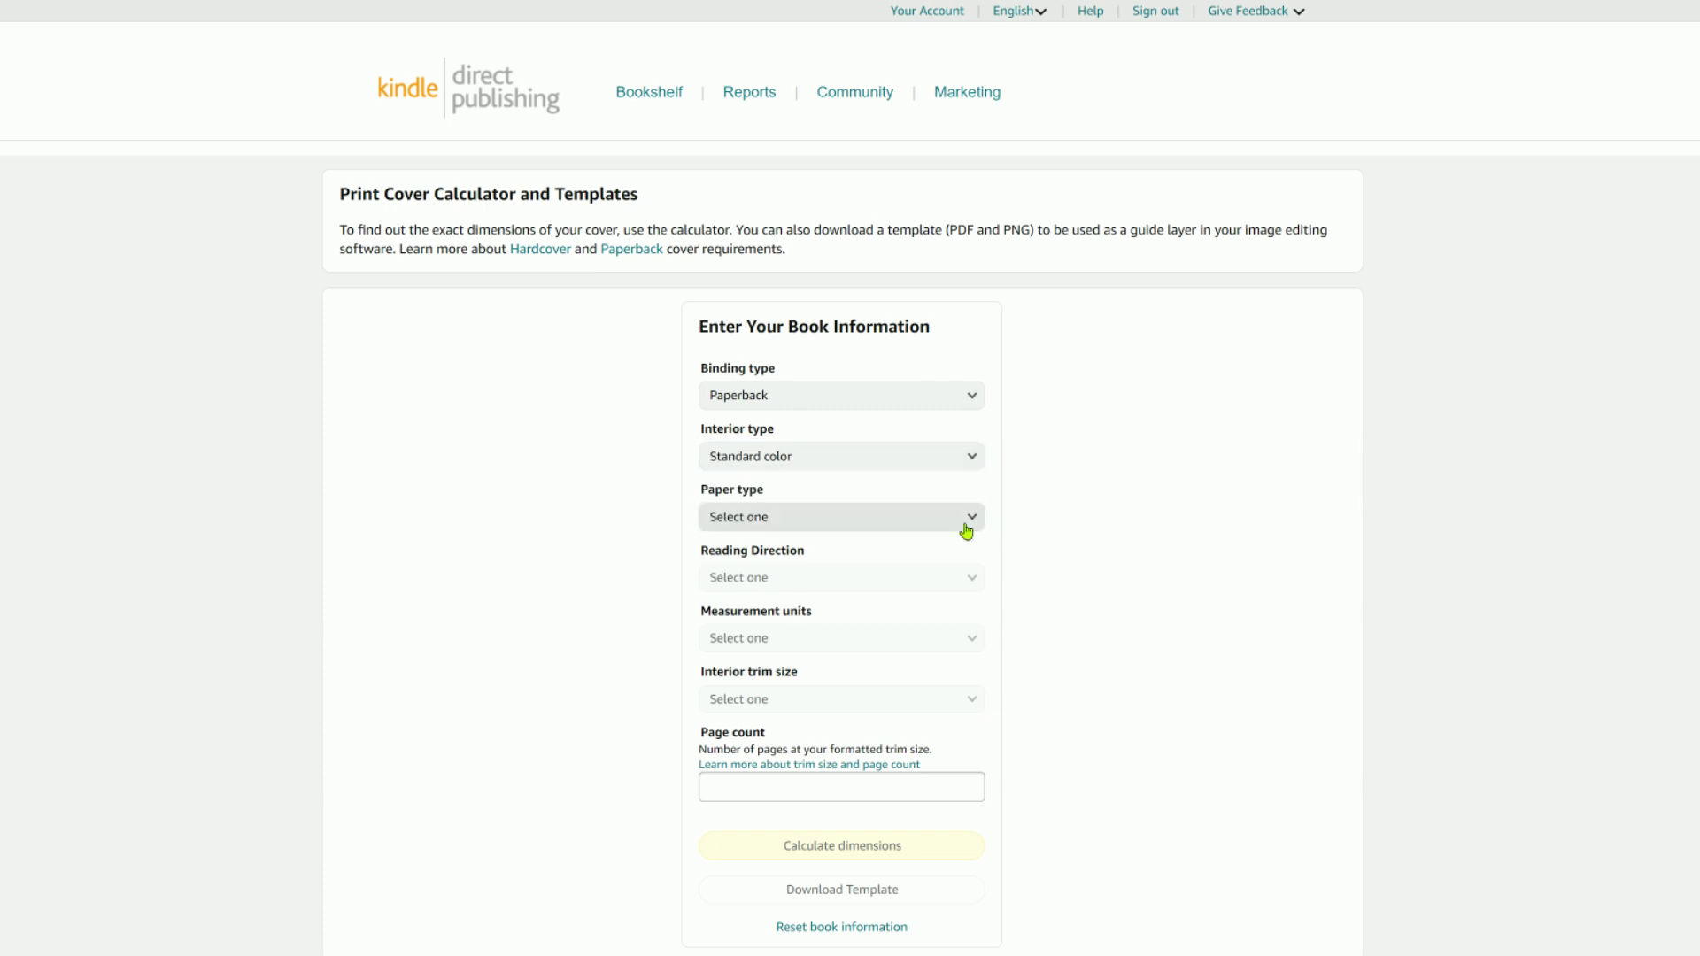
{"action": "left_click", "coordinate": [966, 531]}
{"action": "left_click", "coordinate": [965, 530]}
{"action": "left_click", "coordinate": [906, 587]}
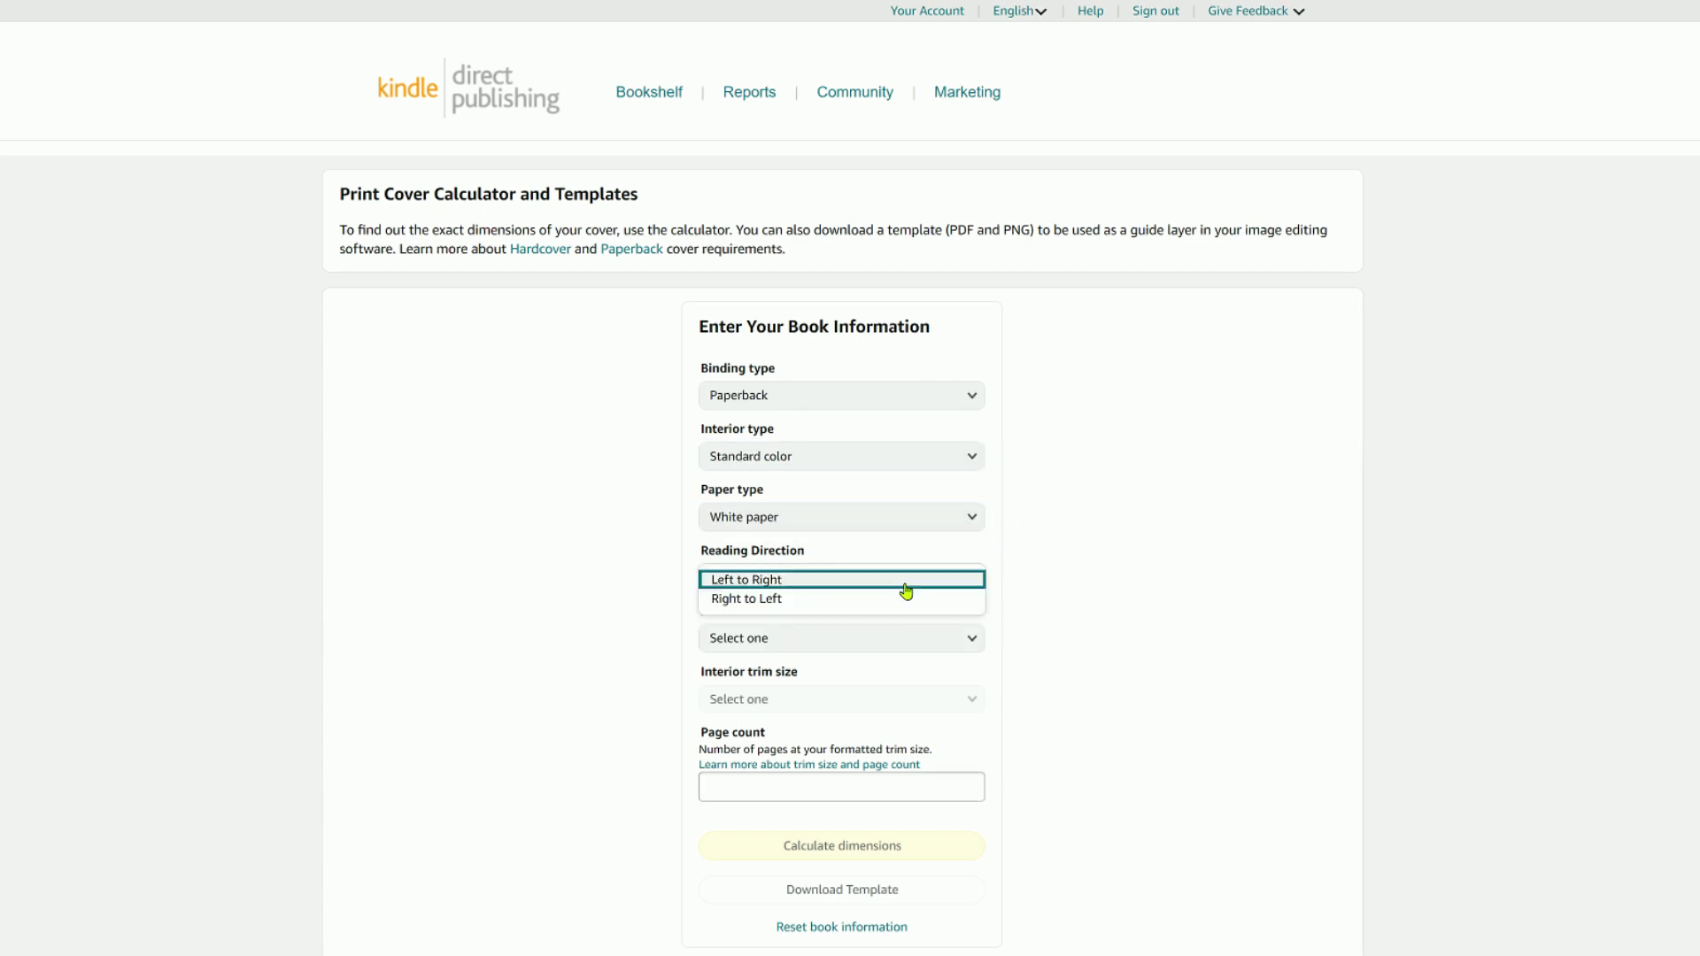
{"action": "left_click", "coordinate": [906, 588]}
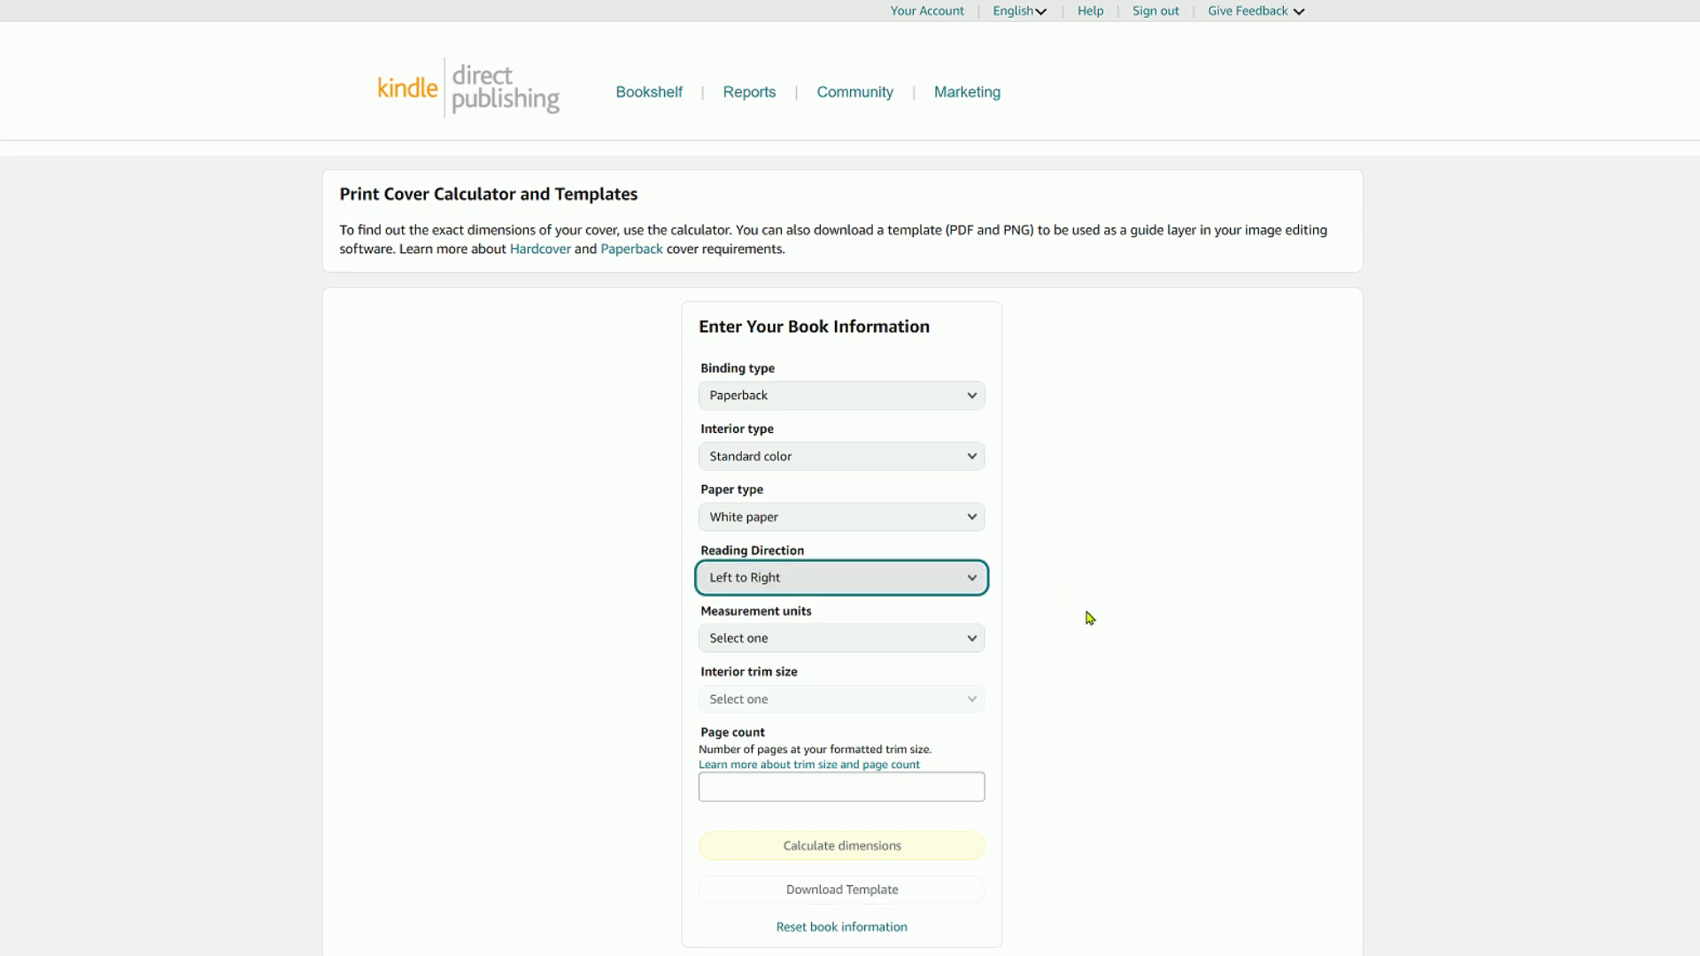
Set the measurement units to Inches, the interior trim size to 8.5 x 11 in and the page count to 100.
{"action": "left_click", "coordinate": [963, 645]}
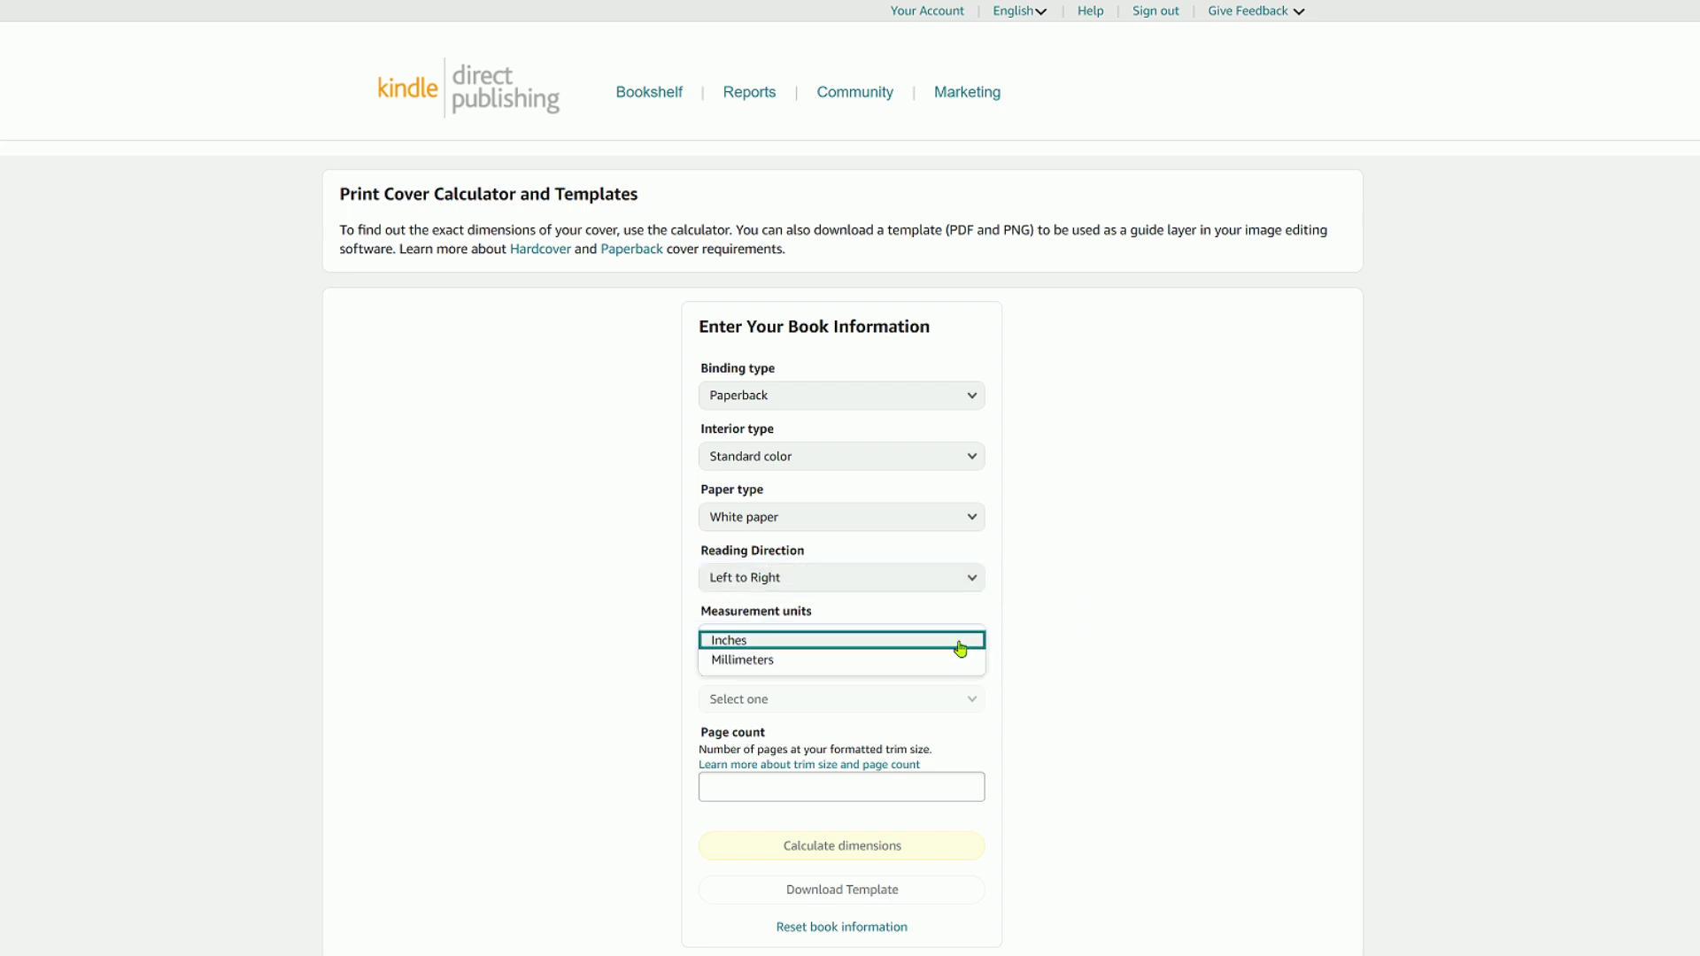
{"action": "left_click", "coordinate": [961, 645]}
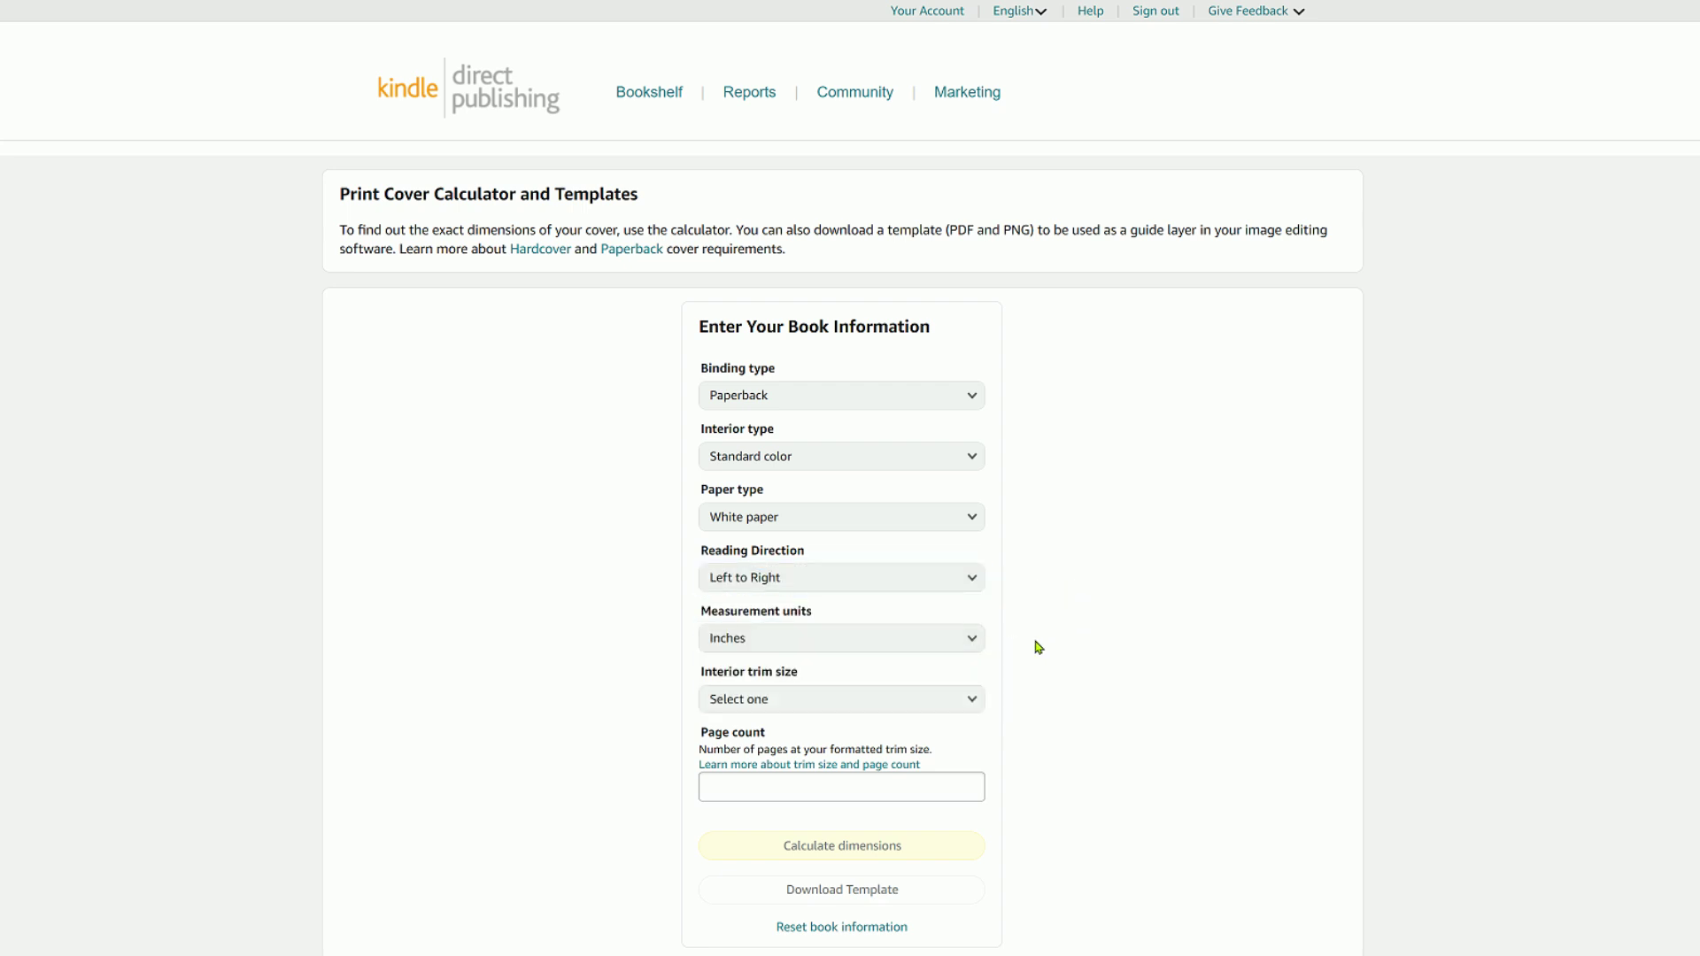
{"action": "left_click", "coordinate": [966, 709]}
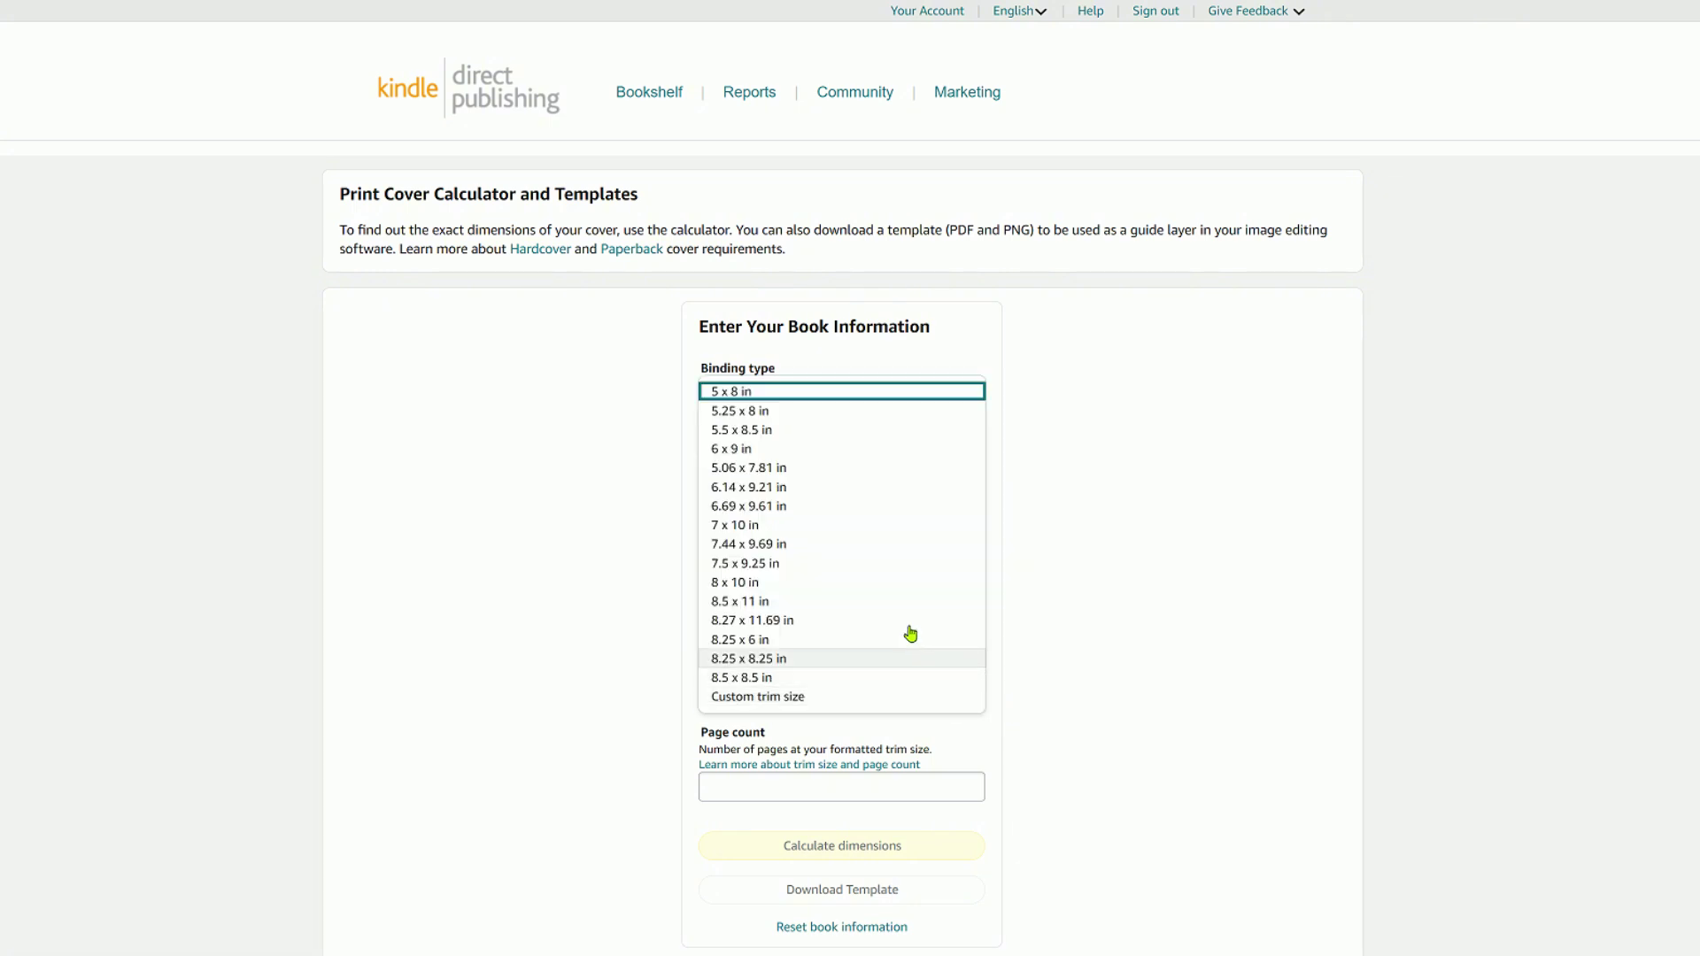
{"action": "left_click", "coordinate": [903, 602]}
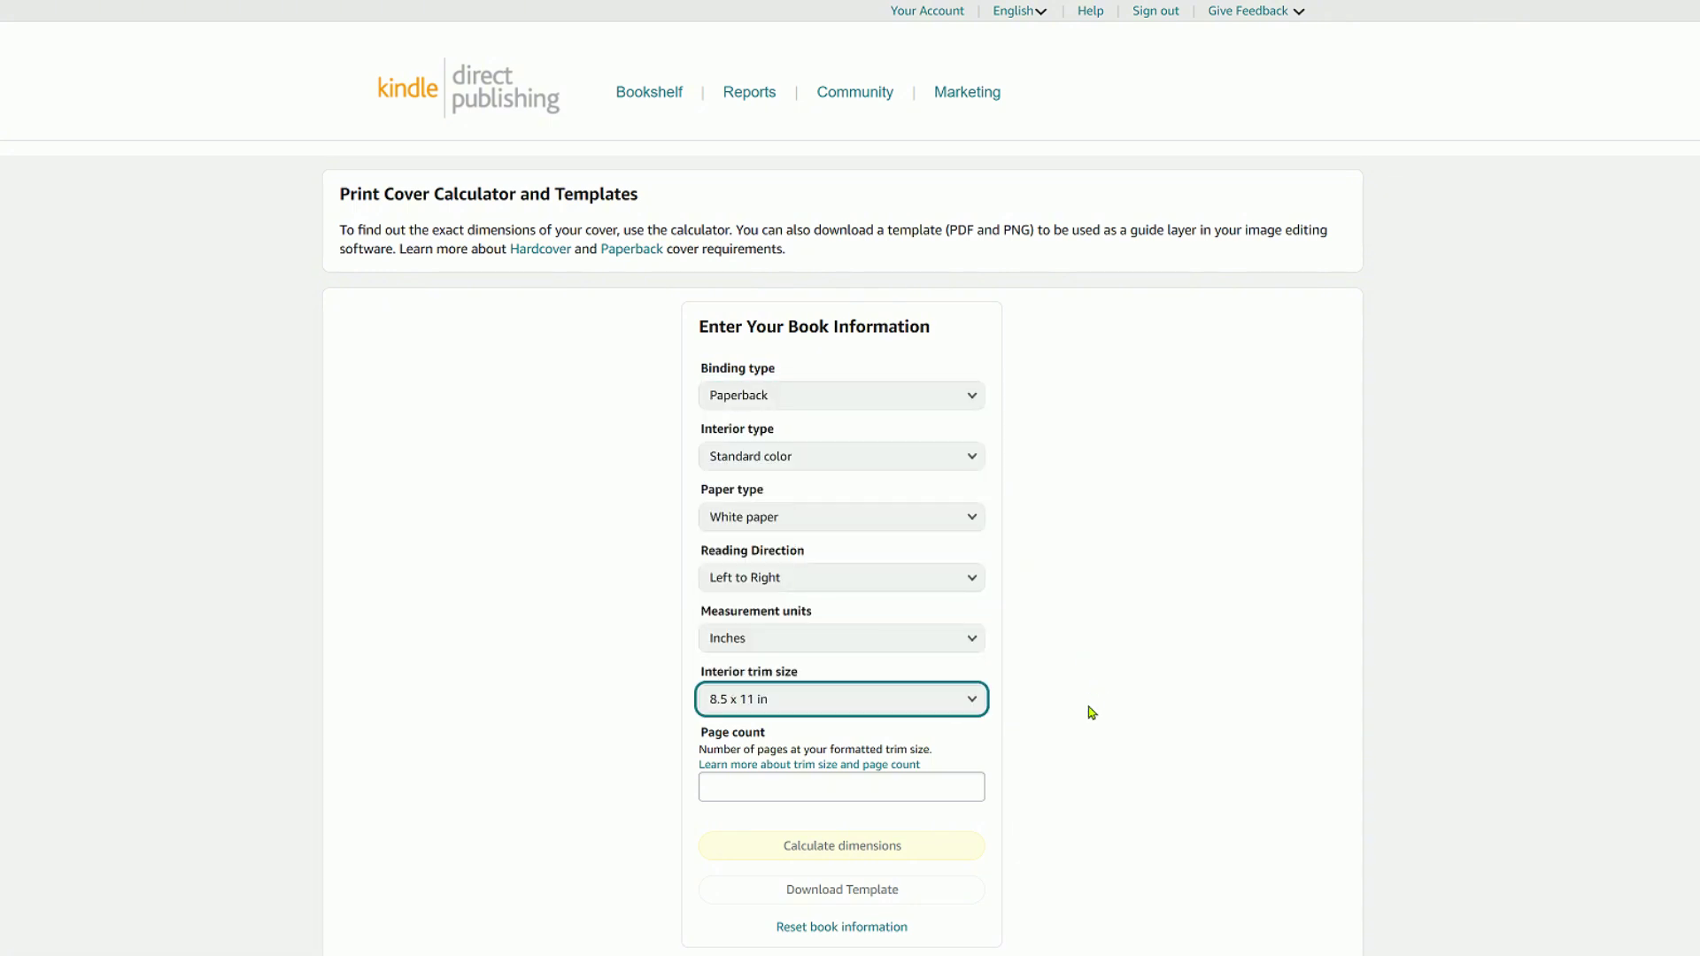
{"action": "left_click", "coordinate": [852, 786]}
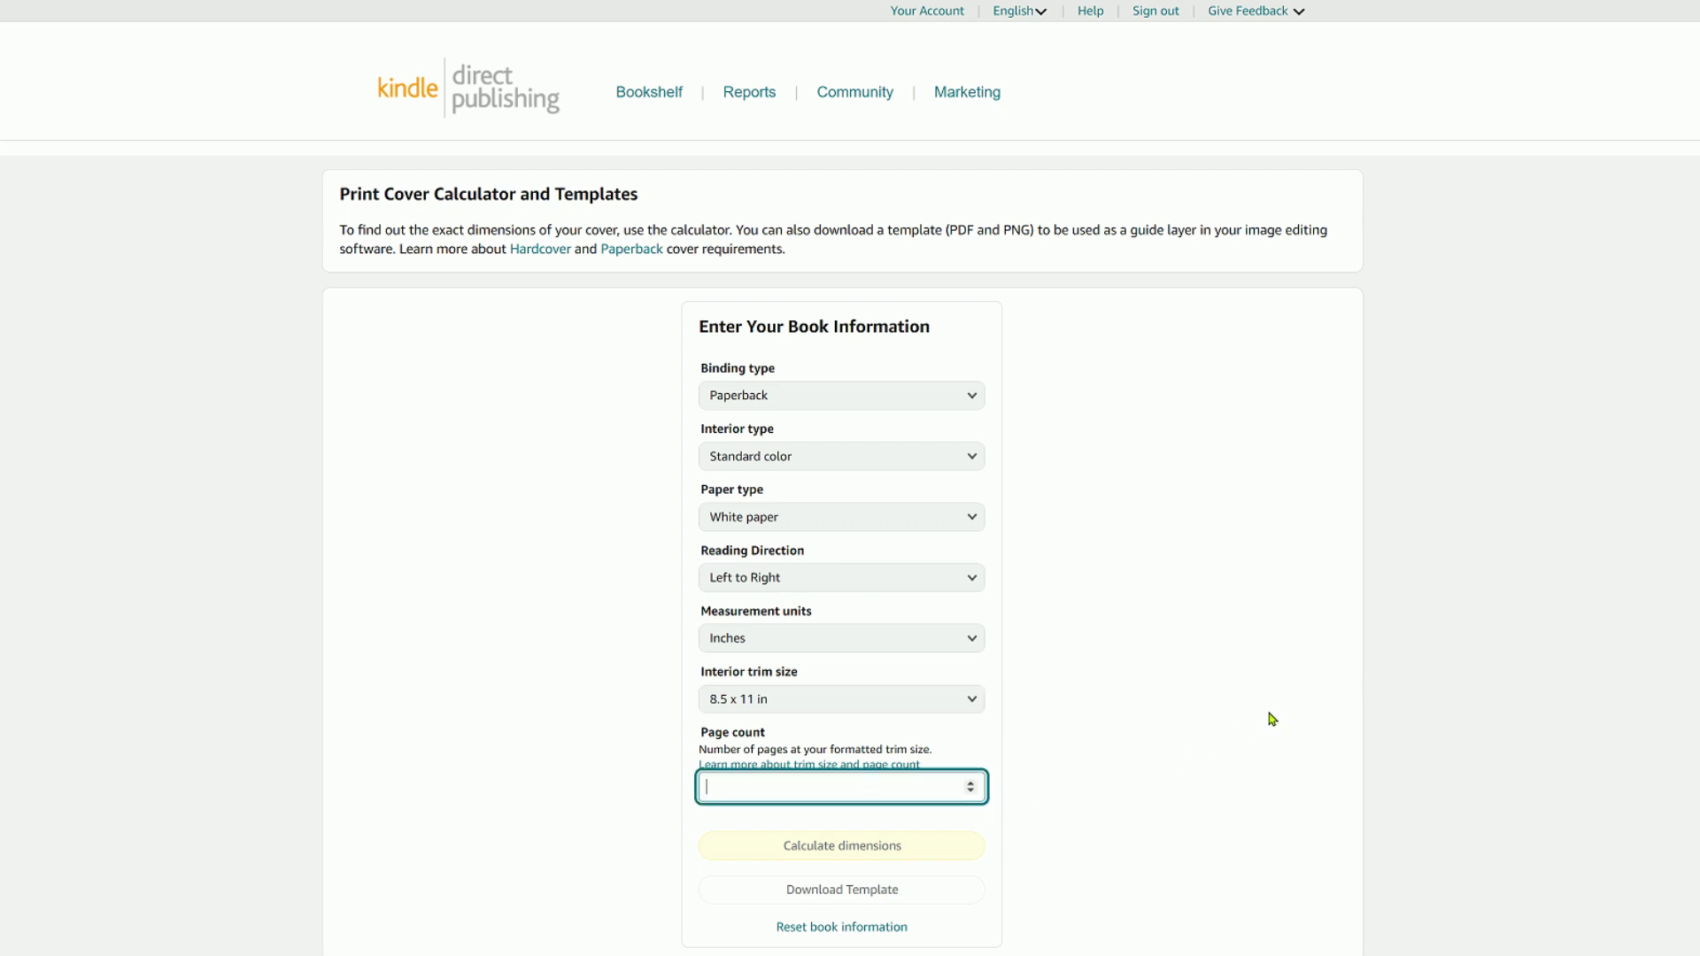
{"action": "type", "text": "100"}
{"action": "left_click", "coordinate": [1207, 736]}
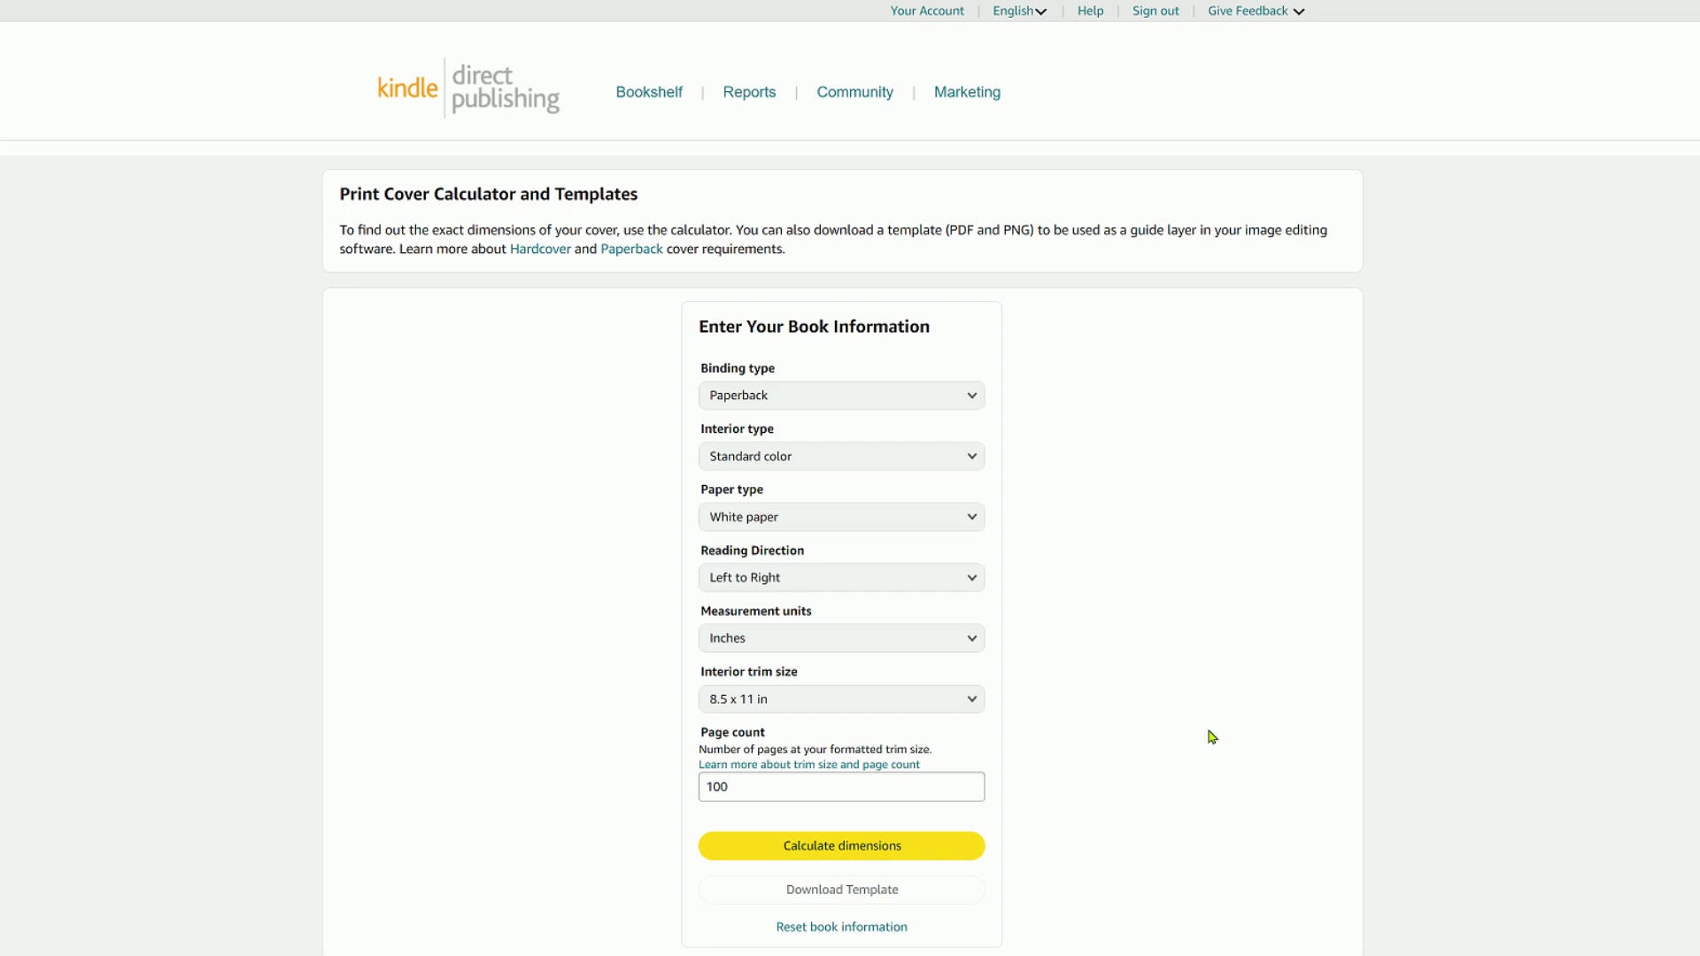
Calculate the cover dimensions and download the matching cover template.
{"action": "left_click", "coordinate": [863, 845]}
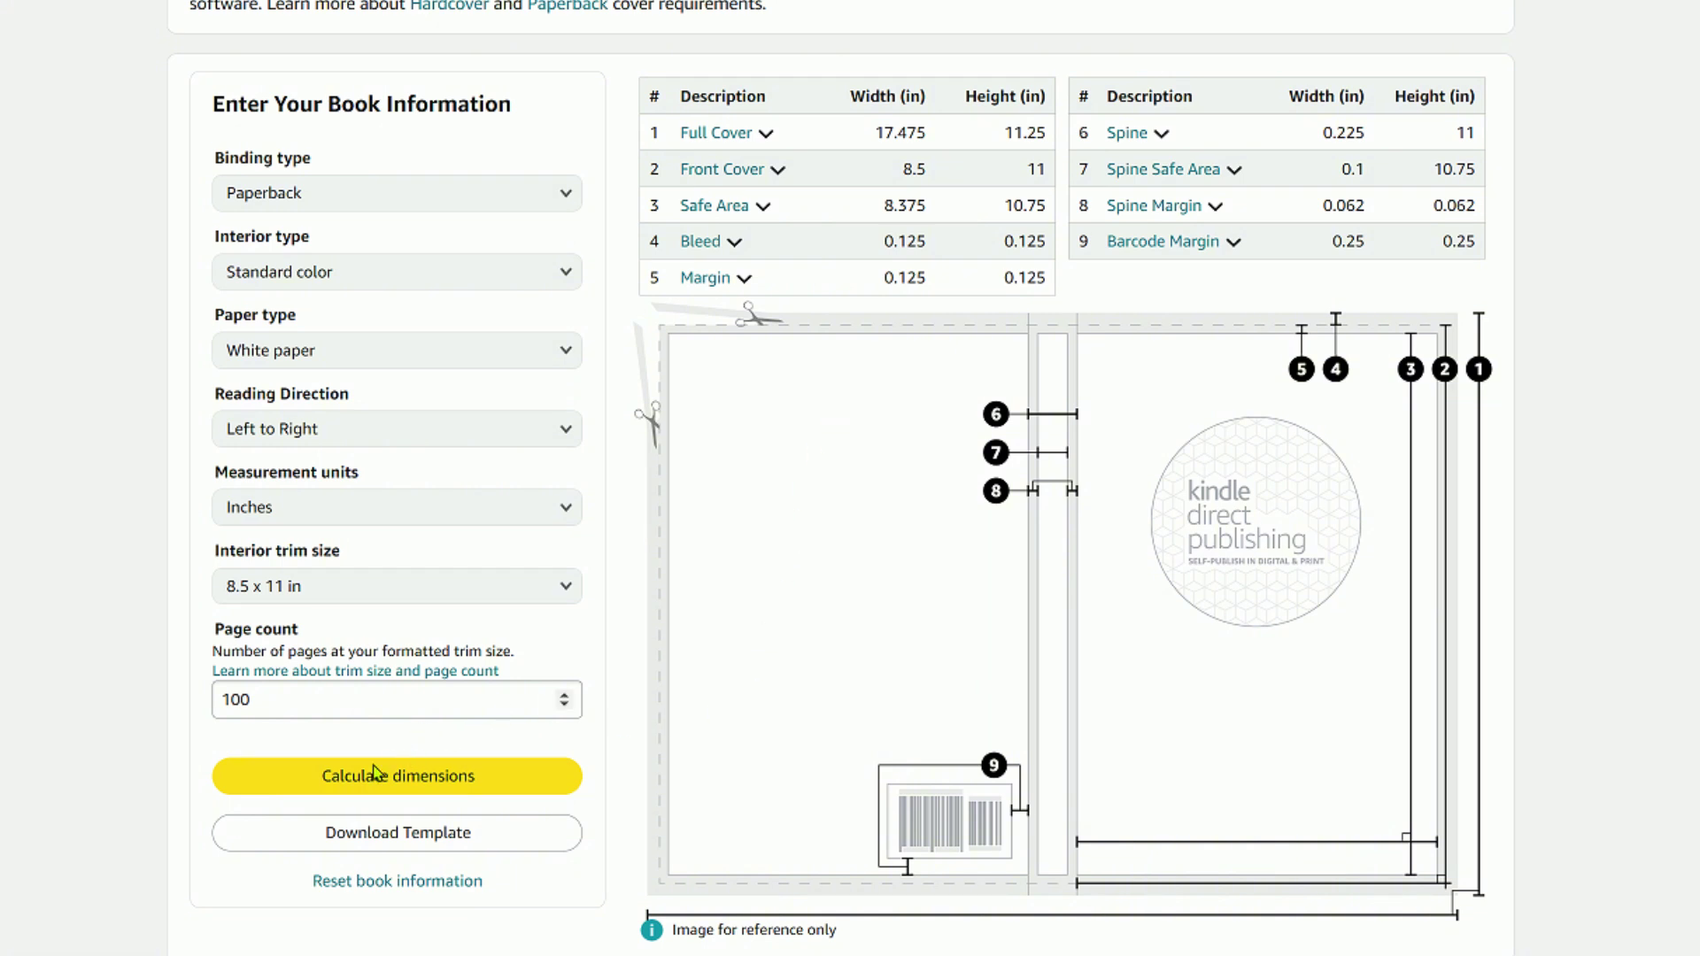
{"action": "left_click", "coordinate": [359, 836]}
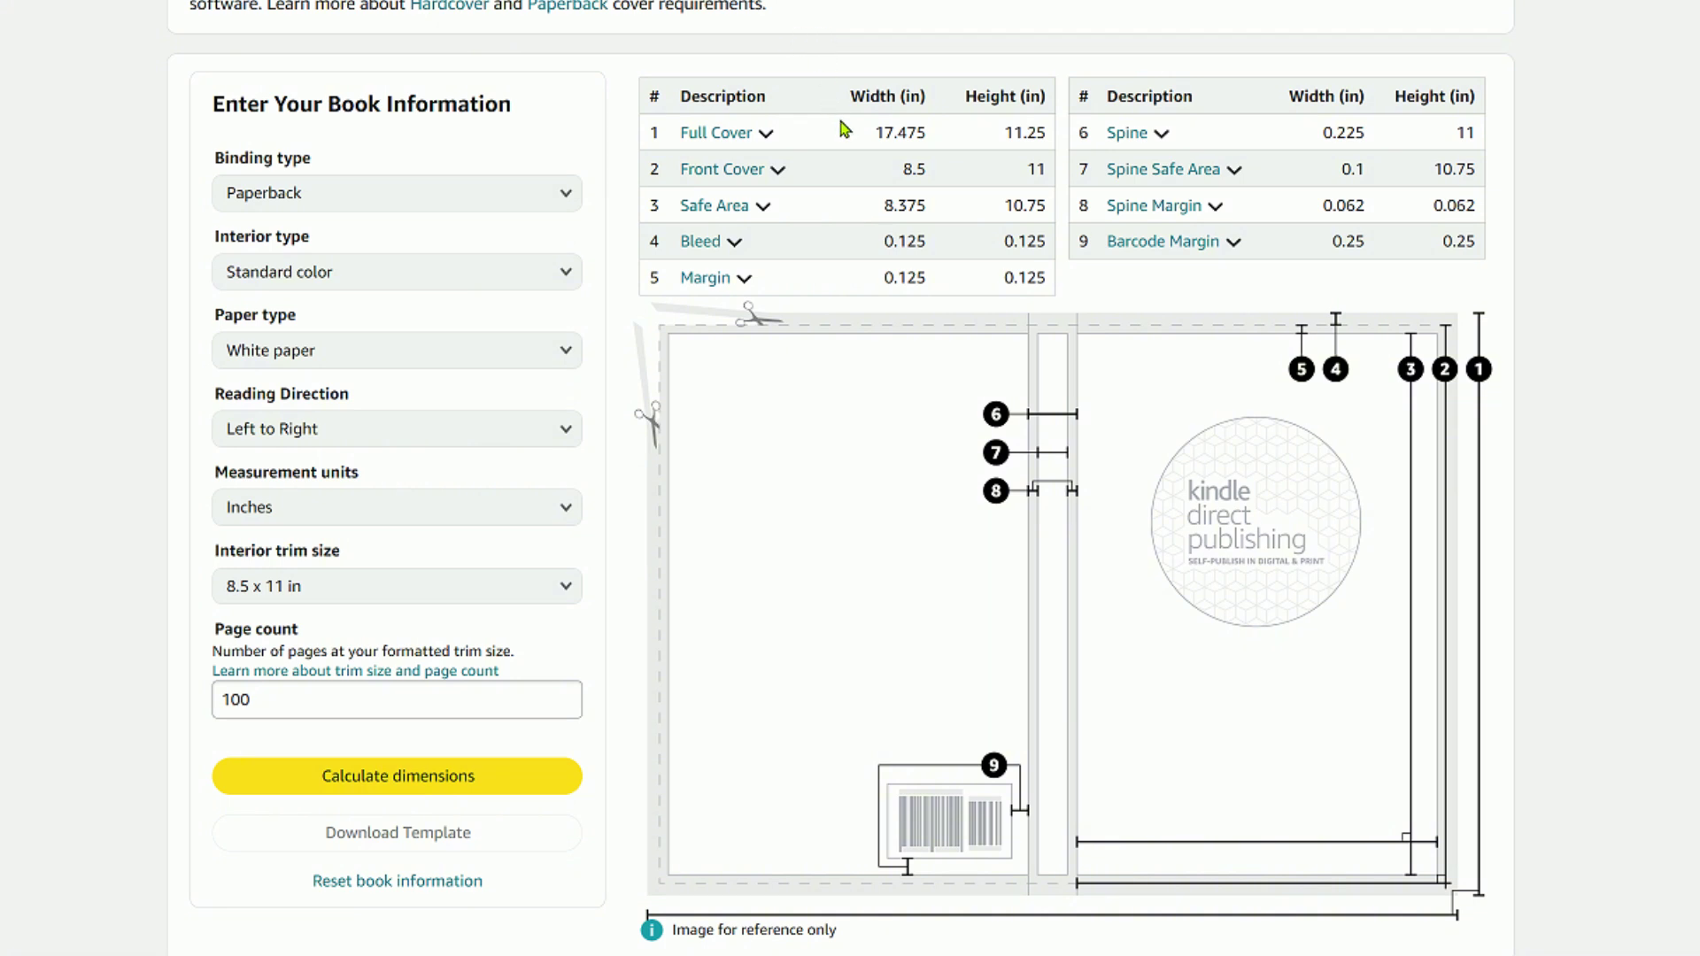
In Canva, create a custom-size design with the calculator's full cover dimensions, 17.475 by 11.25 in.
{"action": "left_click_drag", "start_coordinate": [929, 137], "coordinate": [875, 131]}
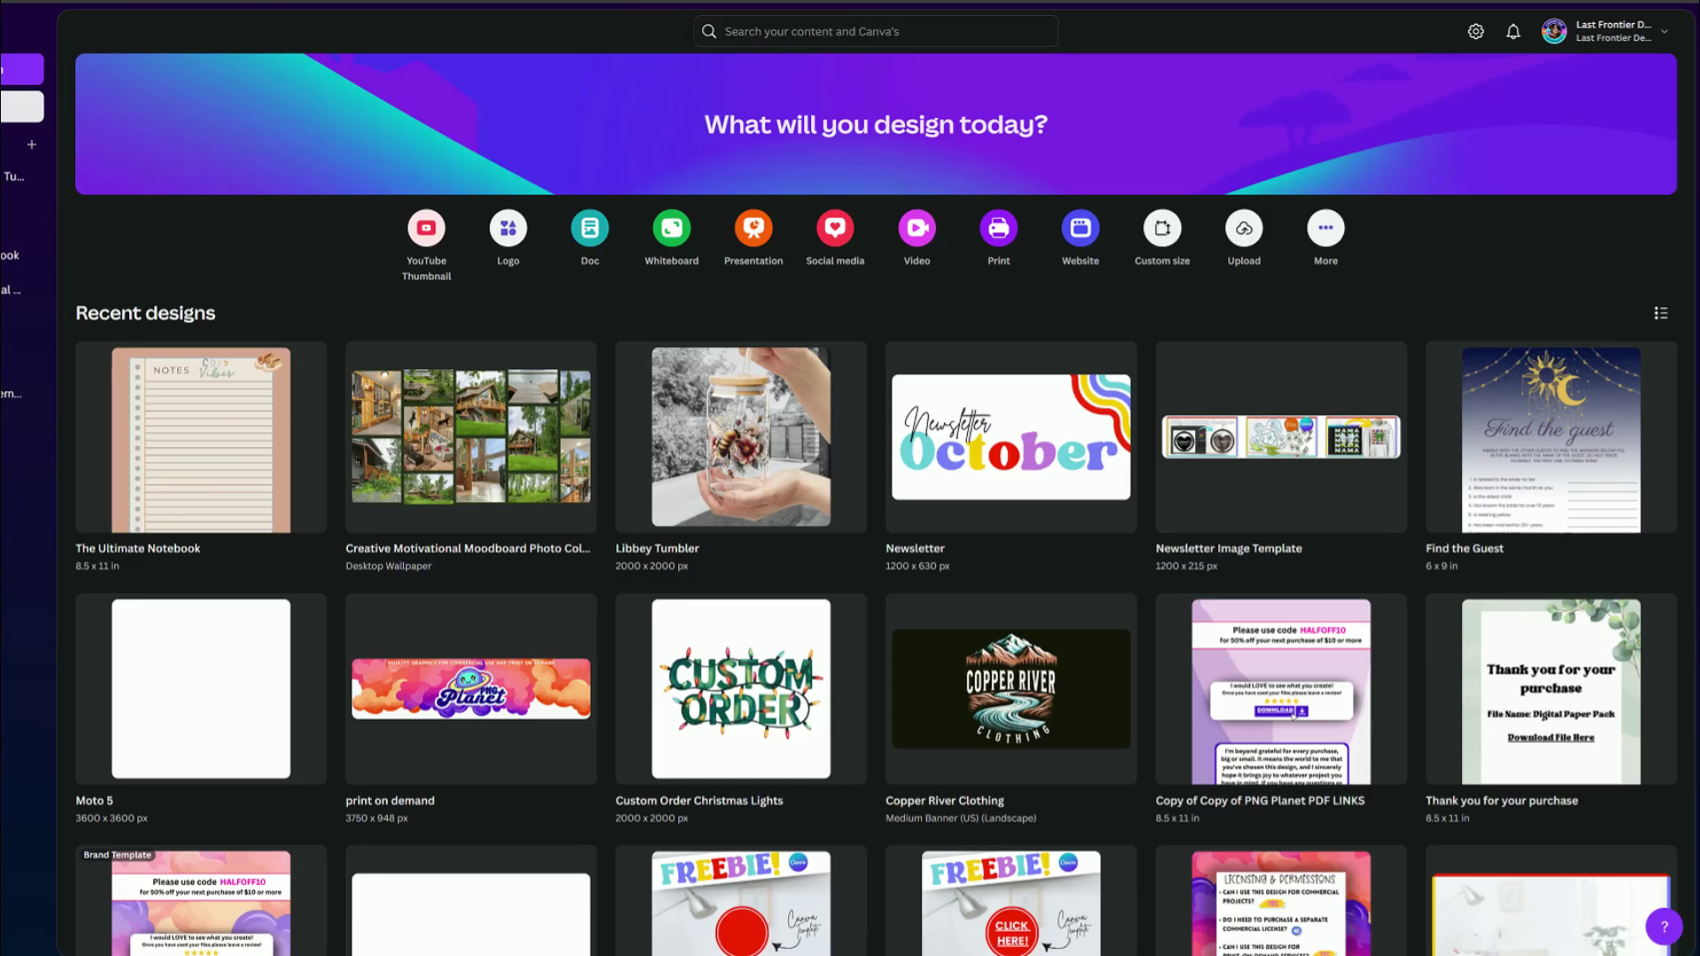
{"action": "left_click", "coordinate": [1169, 228]}
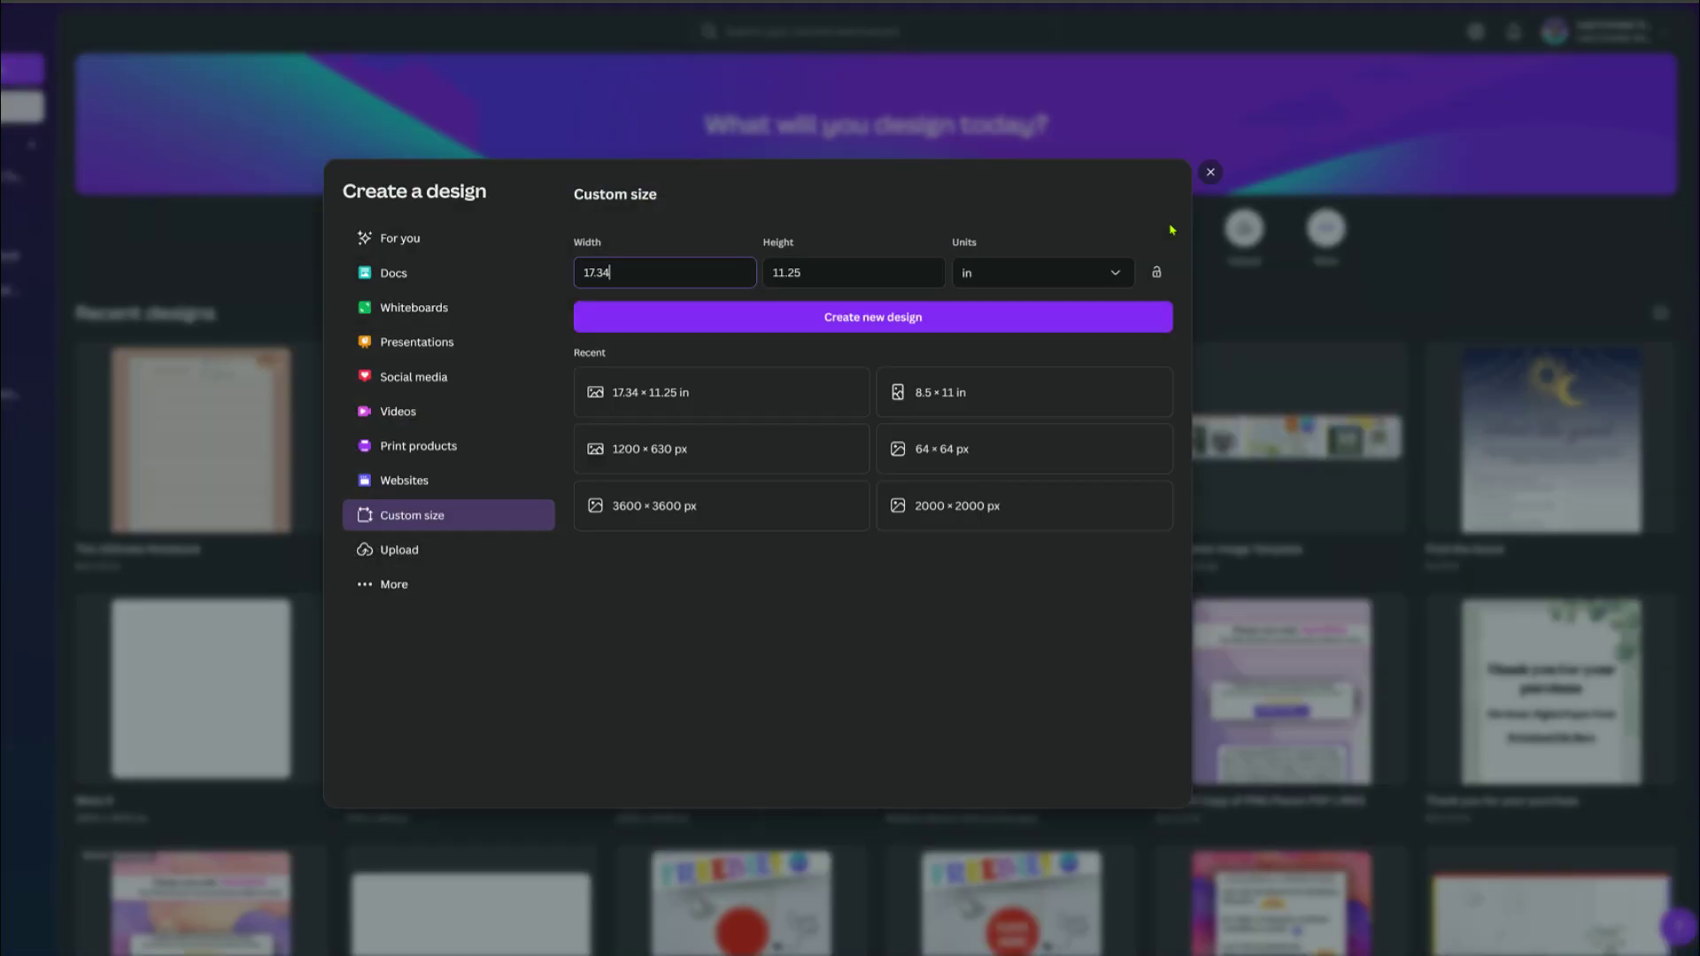
{"action": "double_click", "coordinate": [692, 268]}
{"action": "type", "text": "17.475"}
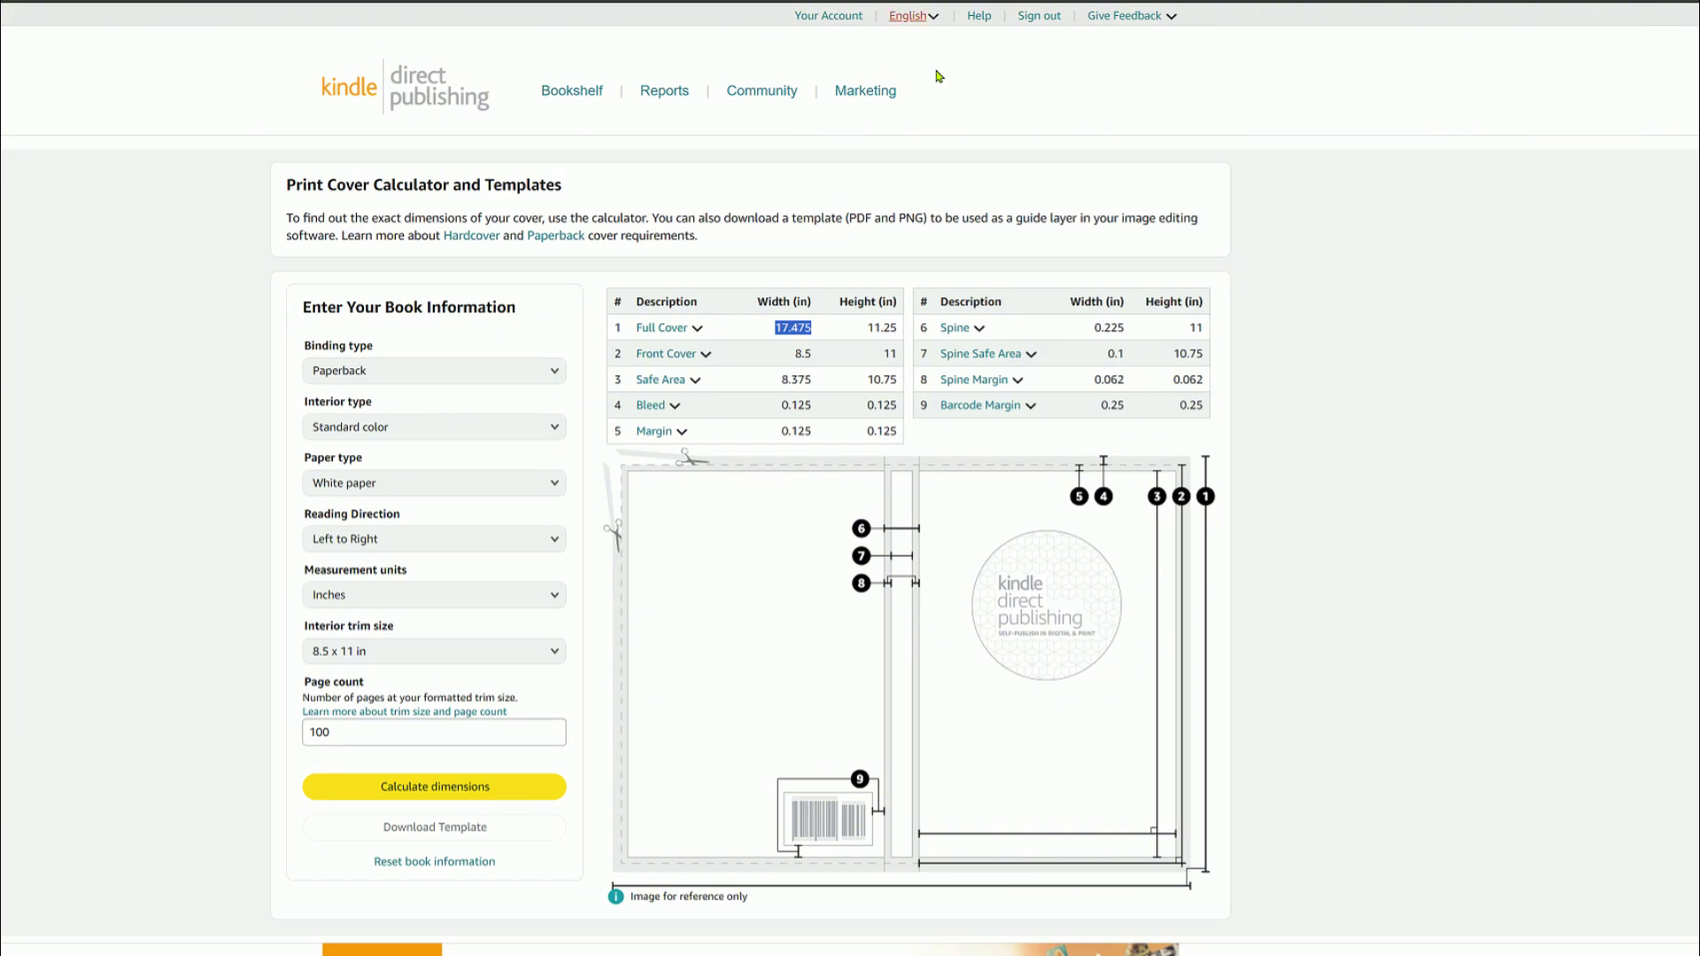
{"action": "left_click_drag", "start_coordinate": [867, 333], "coordinate": [915, 335]}
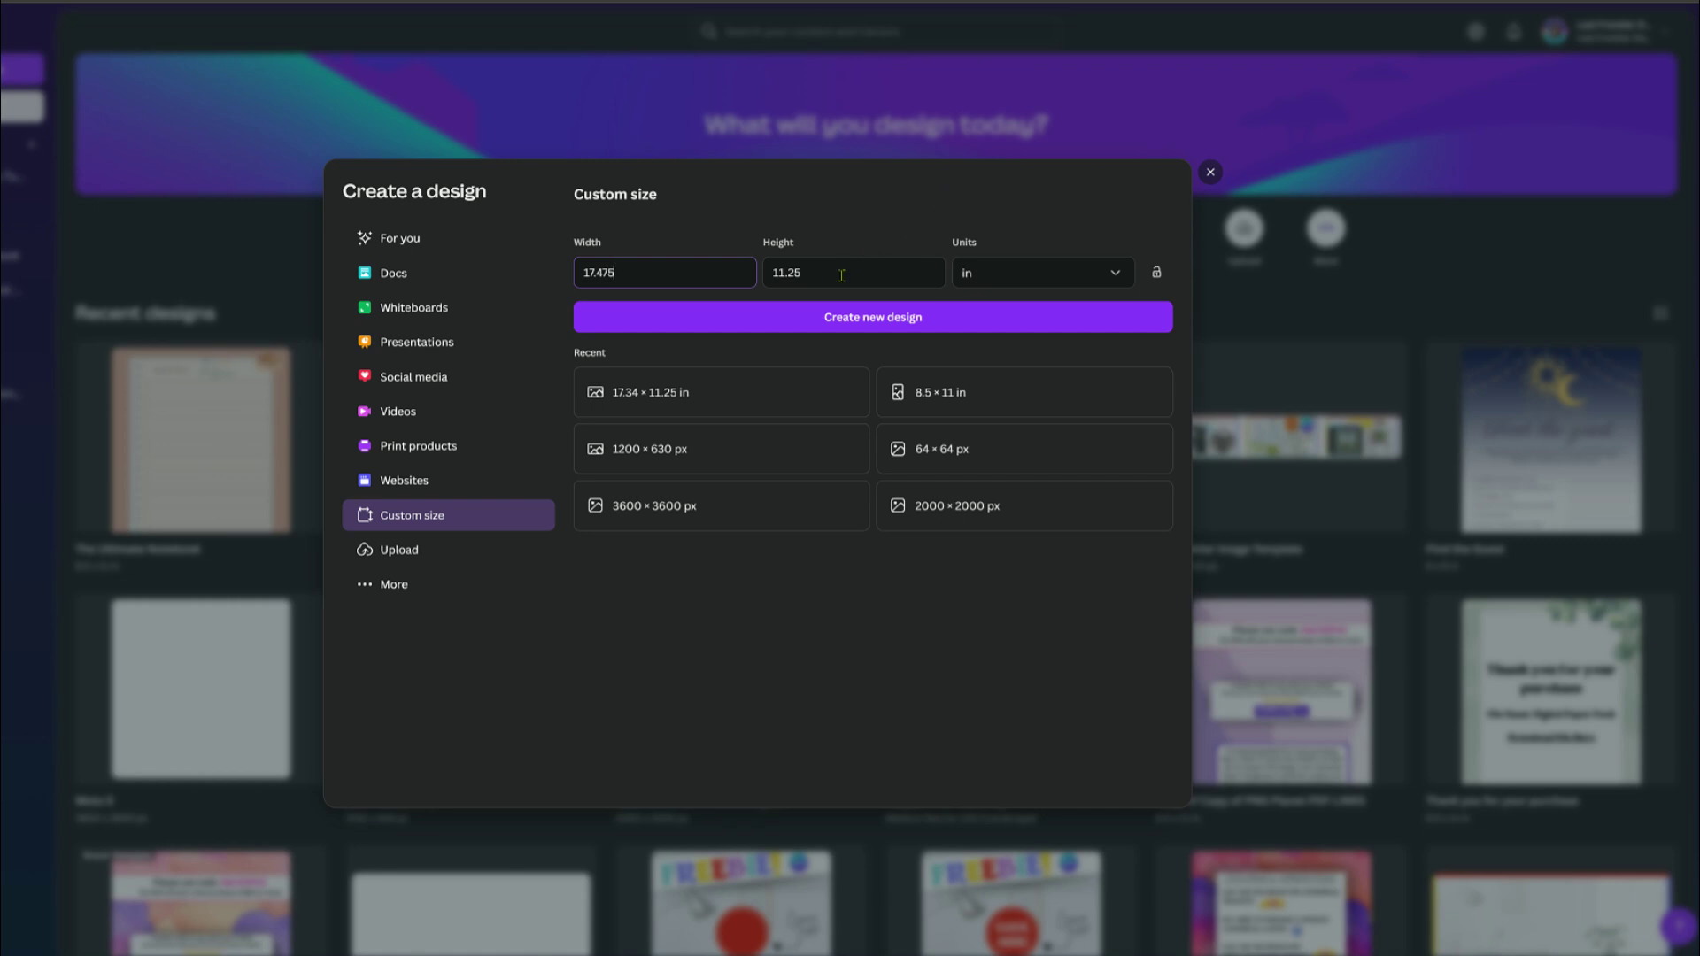
{"action": "left_click", "coordinate": [841, 275]}
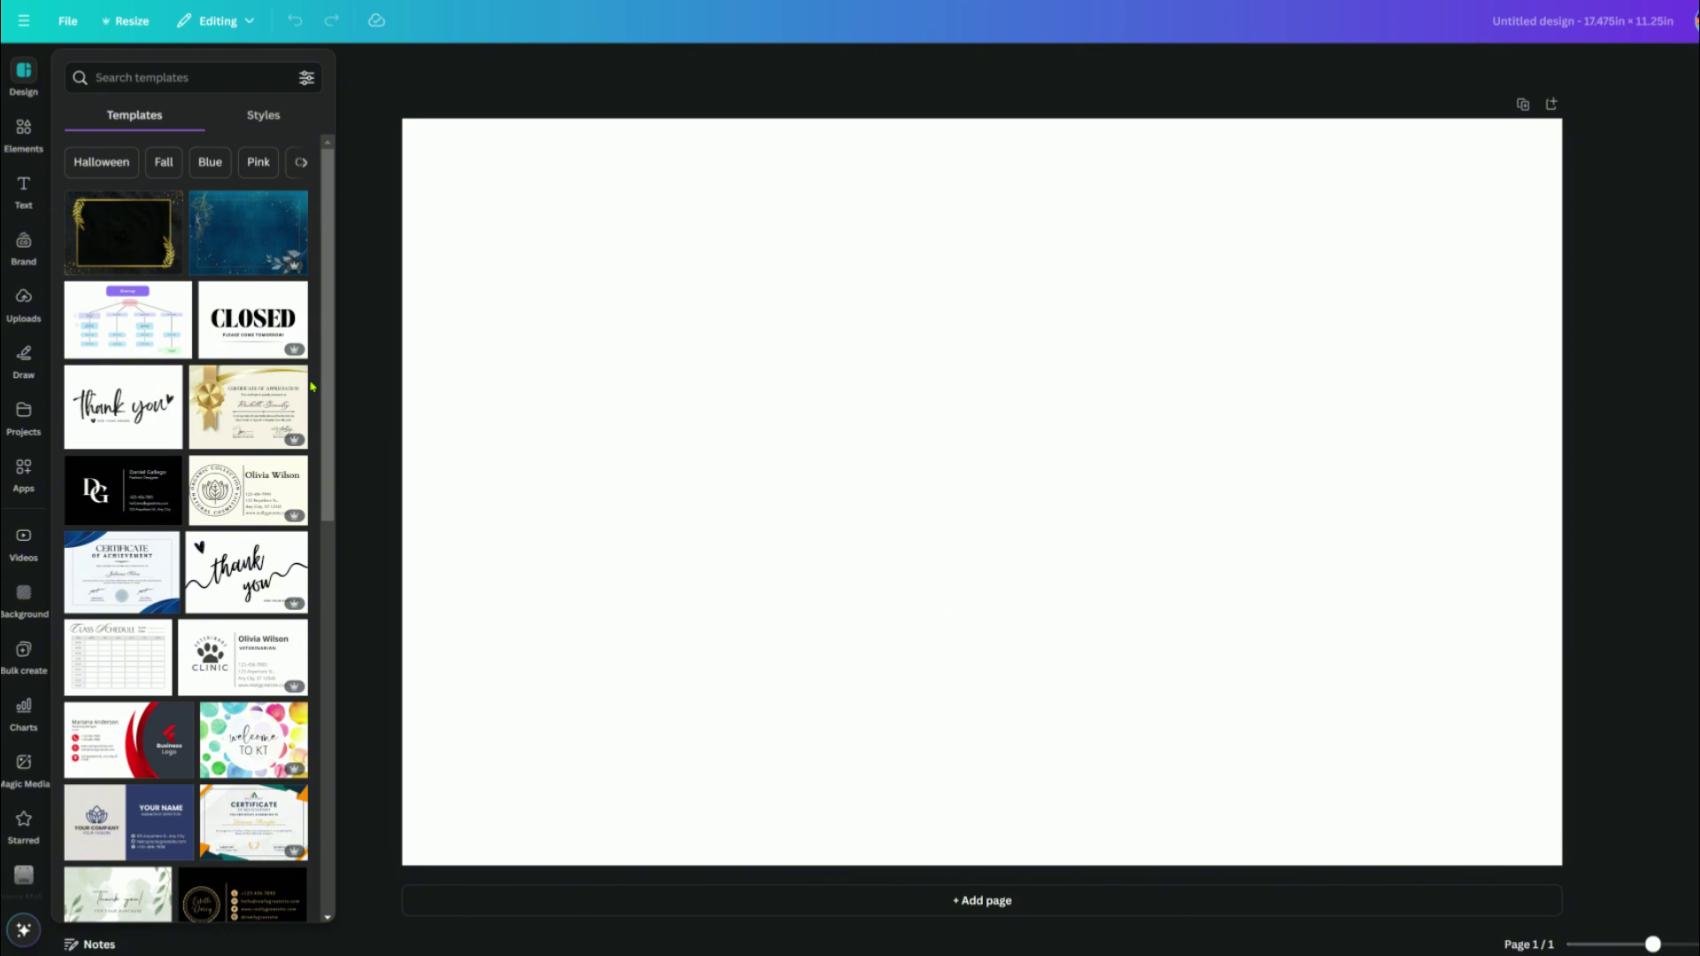
Extract the downloaded PAPERBACK_8.500x11.000_100_STANDARD_WHITE_en_US.zip into its default folder in Downloads.
{"action": "left_click", "coordinate": [24, 301]}
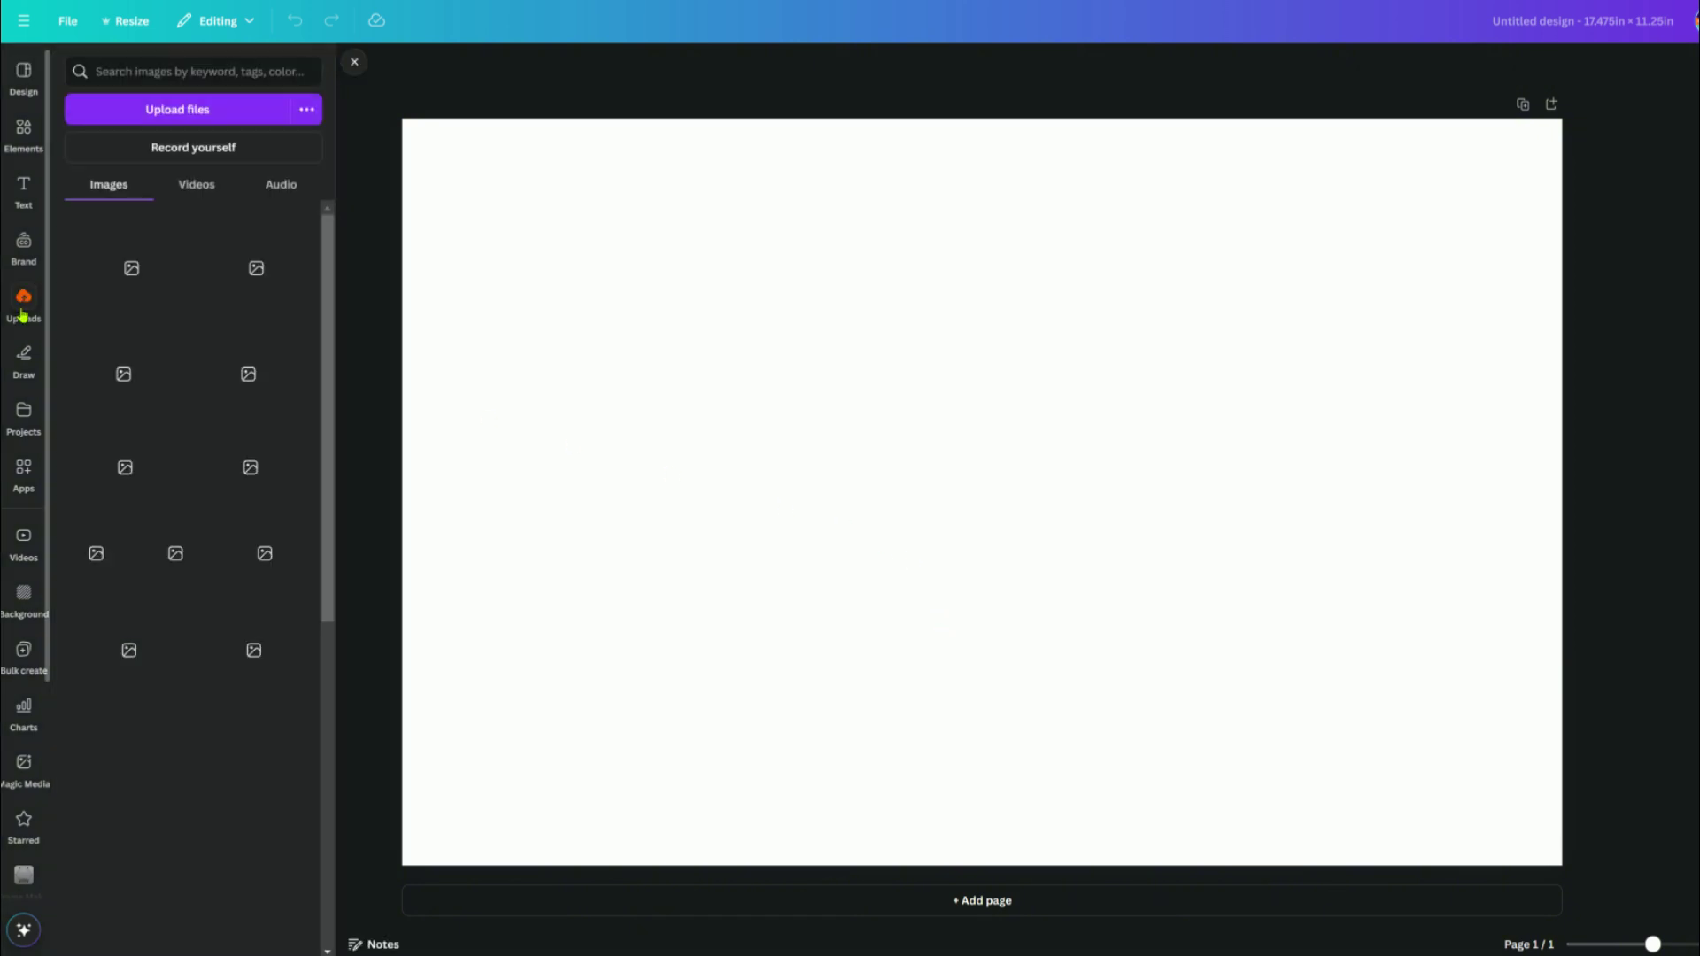
{"action": "left_click", "coordinate": [115, 116]}
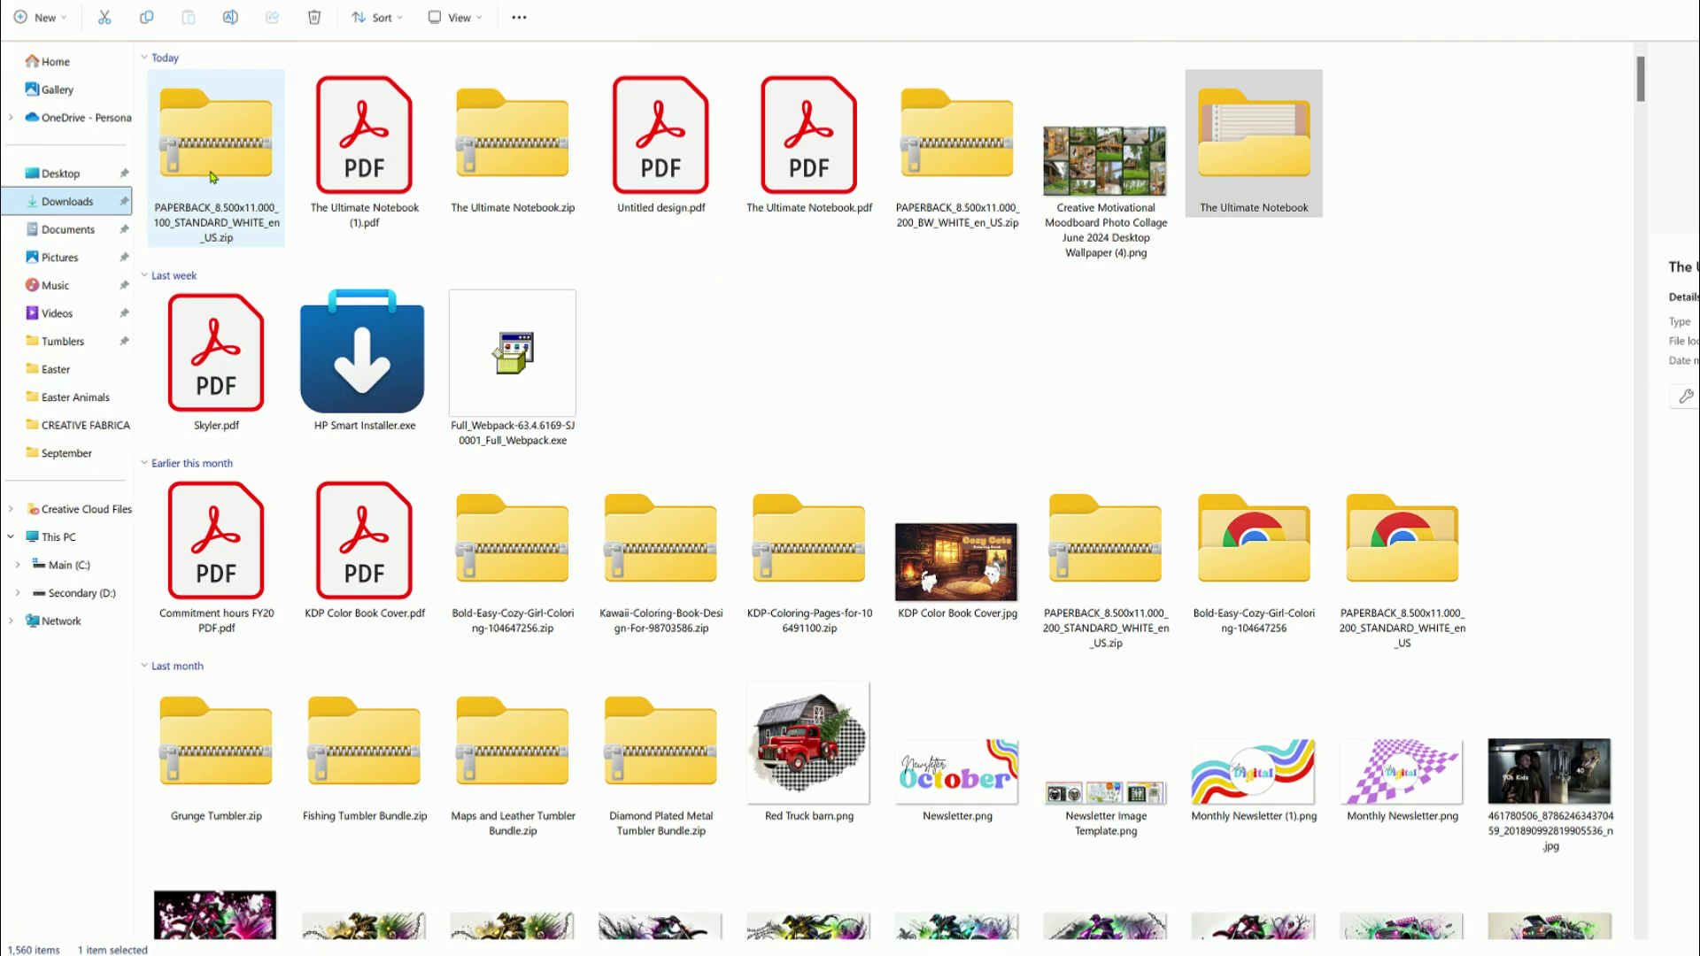
{"action": "left_click", "coordinate": [212, 177]}
{"action": "left_click", "coordinate": [545, 16]}
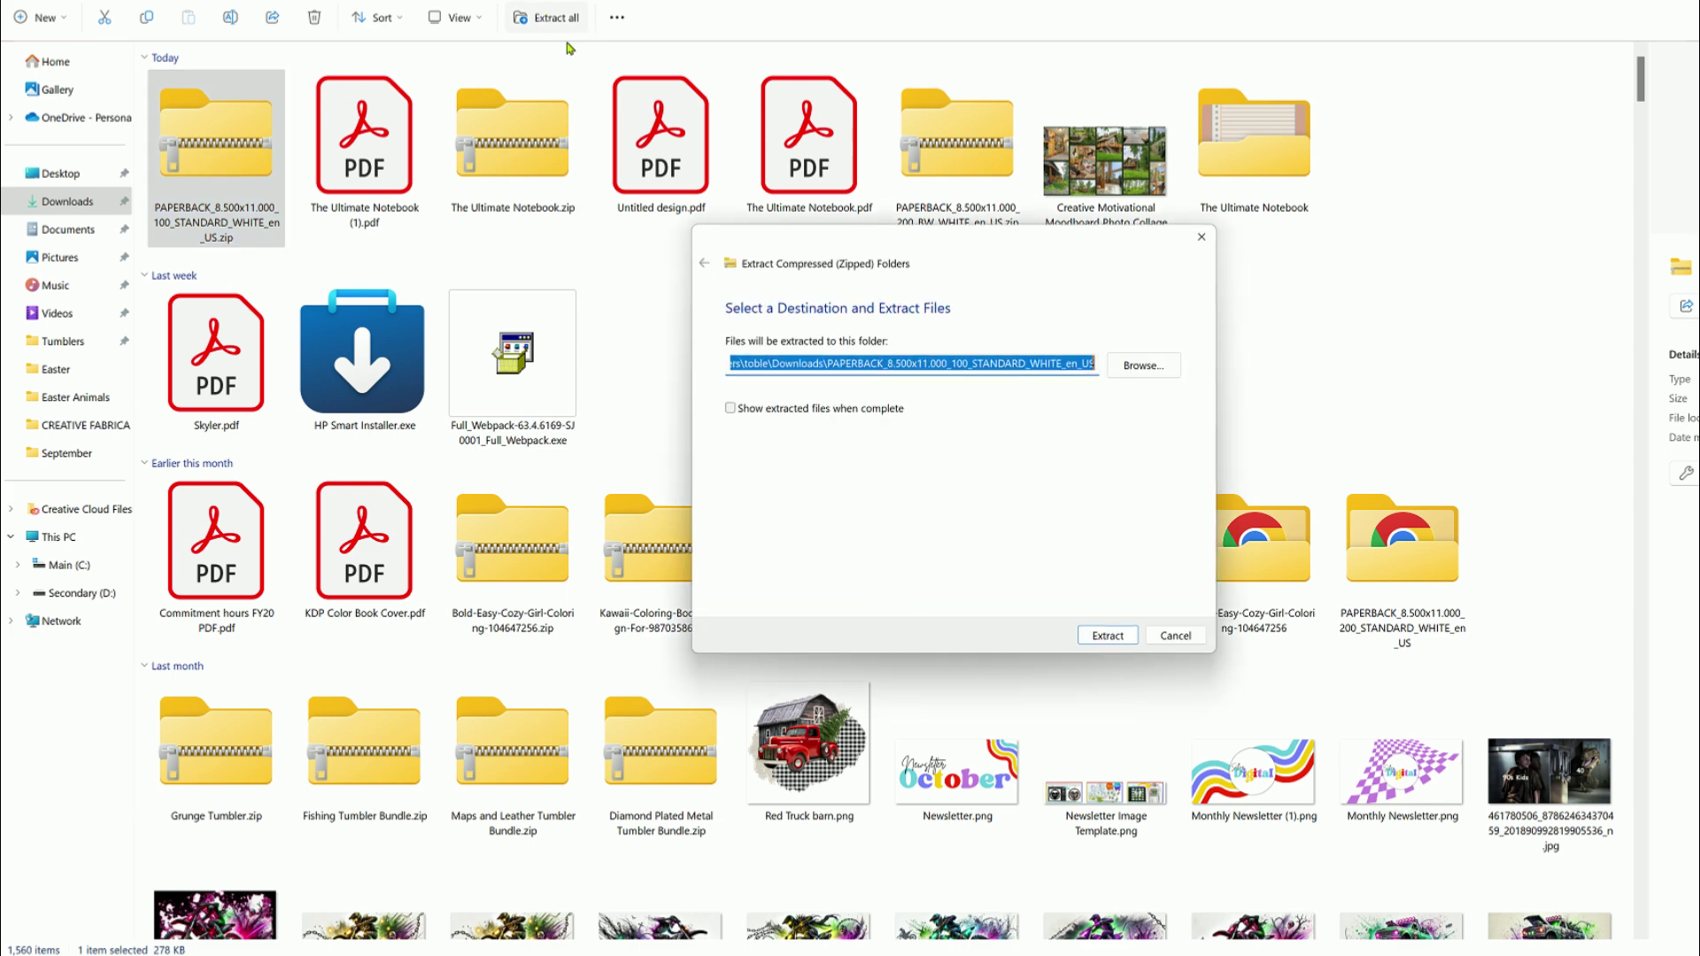
{"action": "key", "text": "Return"}
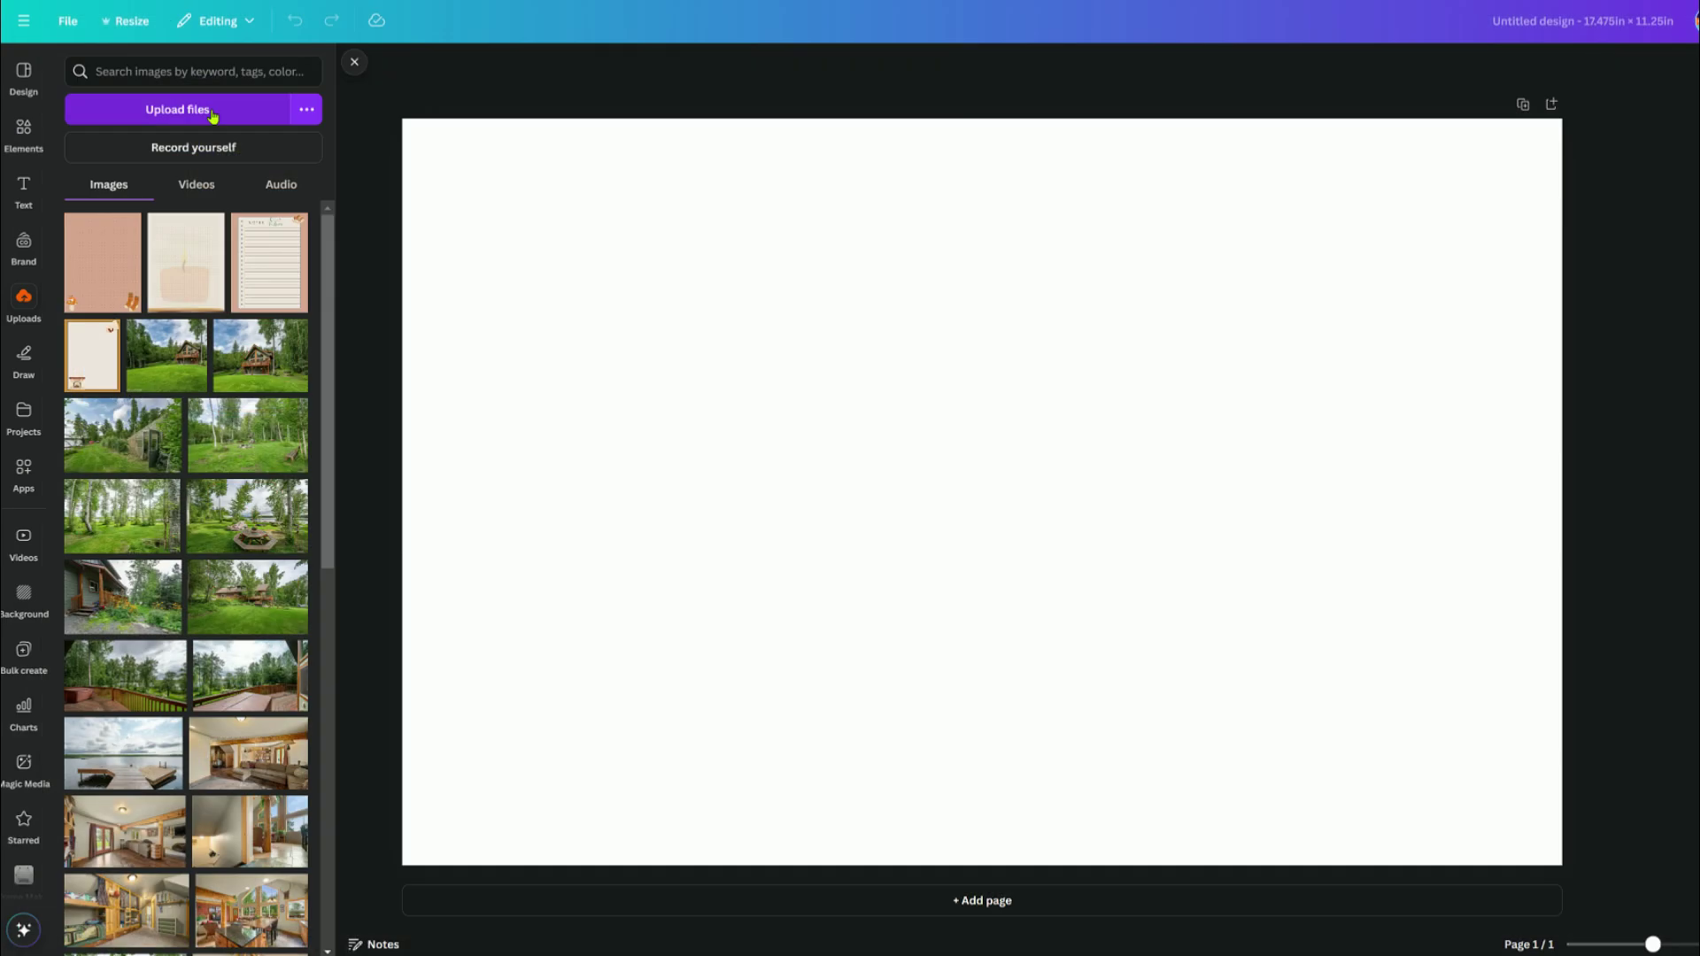
Upload the PNG cover template from the extracted PAPERBACK_8.500x11.000_100_STANDARD_WHITE_en_US folder to Canva.
{"action": "left_click", "coordinate": [212, 111]}
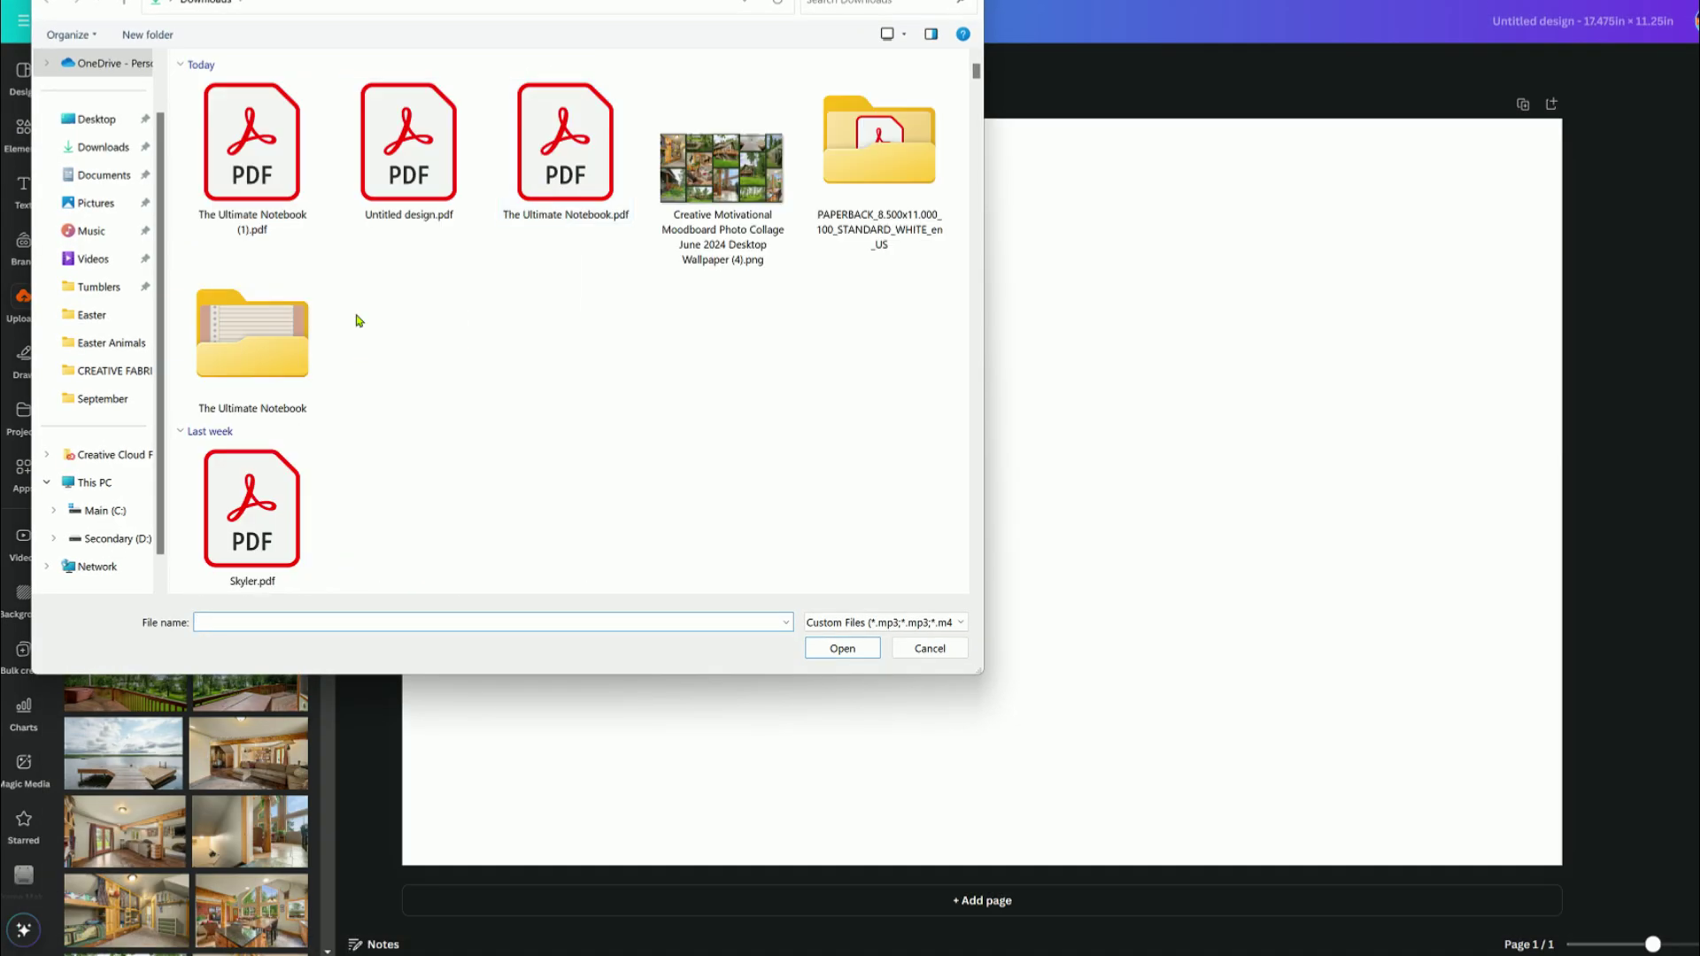
{"action": "double_click", "coordinate": [894, 181]}
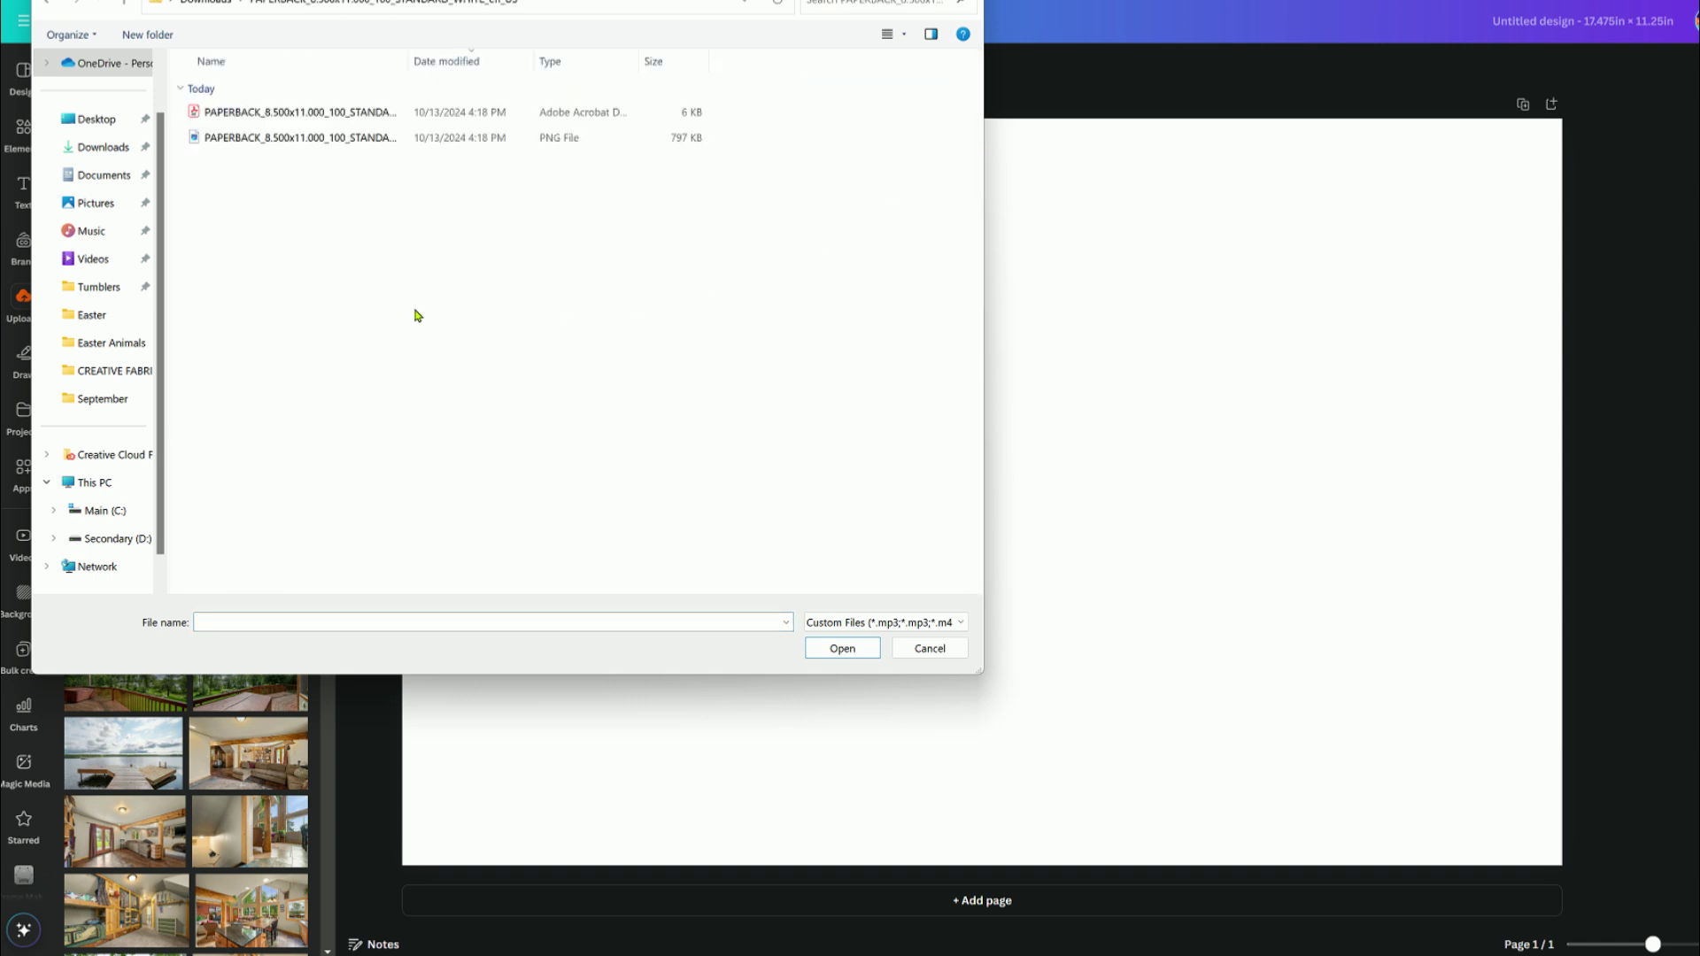
{"action": "double_click", "coordinate": [224, 142]}
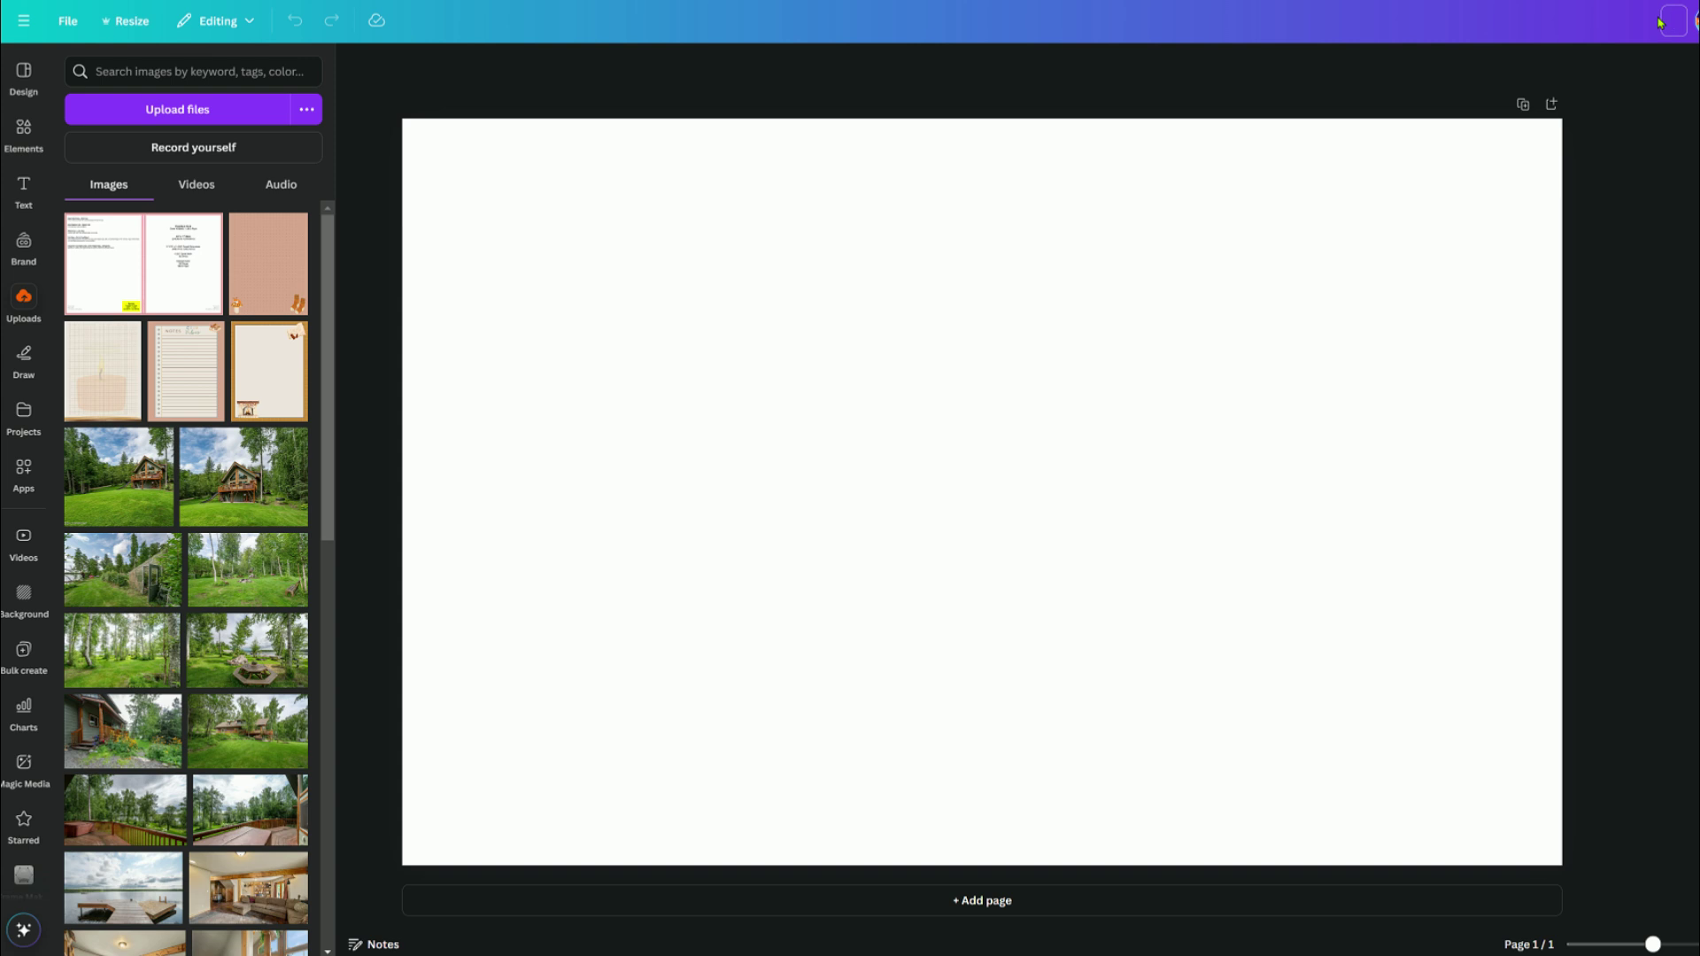
Name the design "The ultimate notebook Cover".
{"action": "type", "text": "The ultimate notebook Cover"}
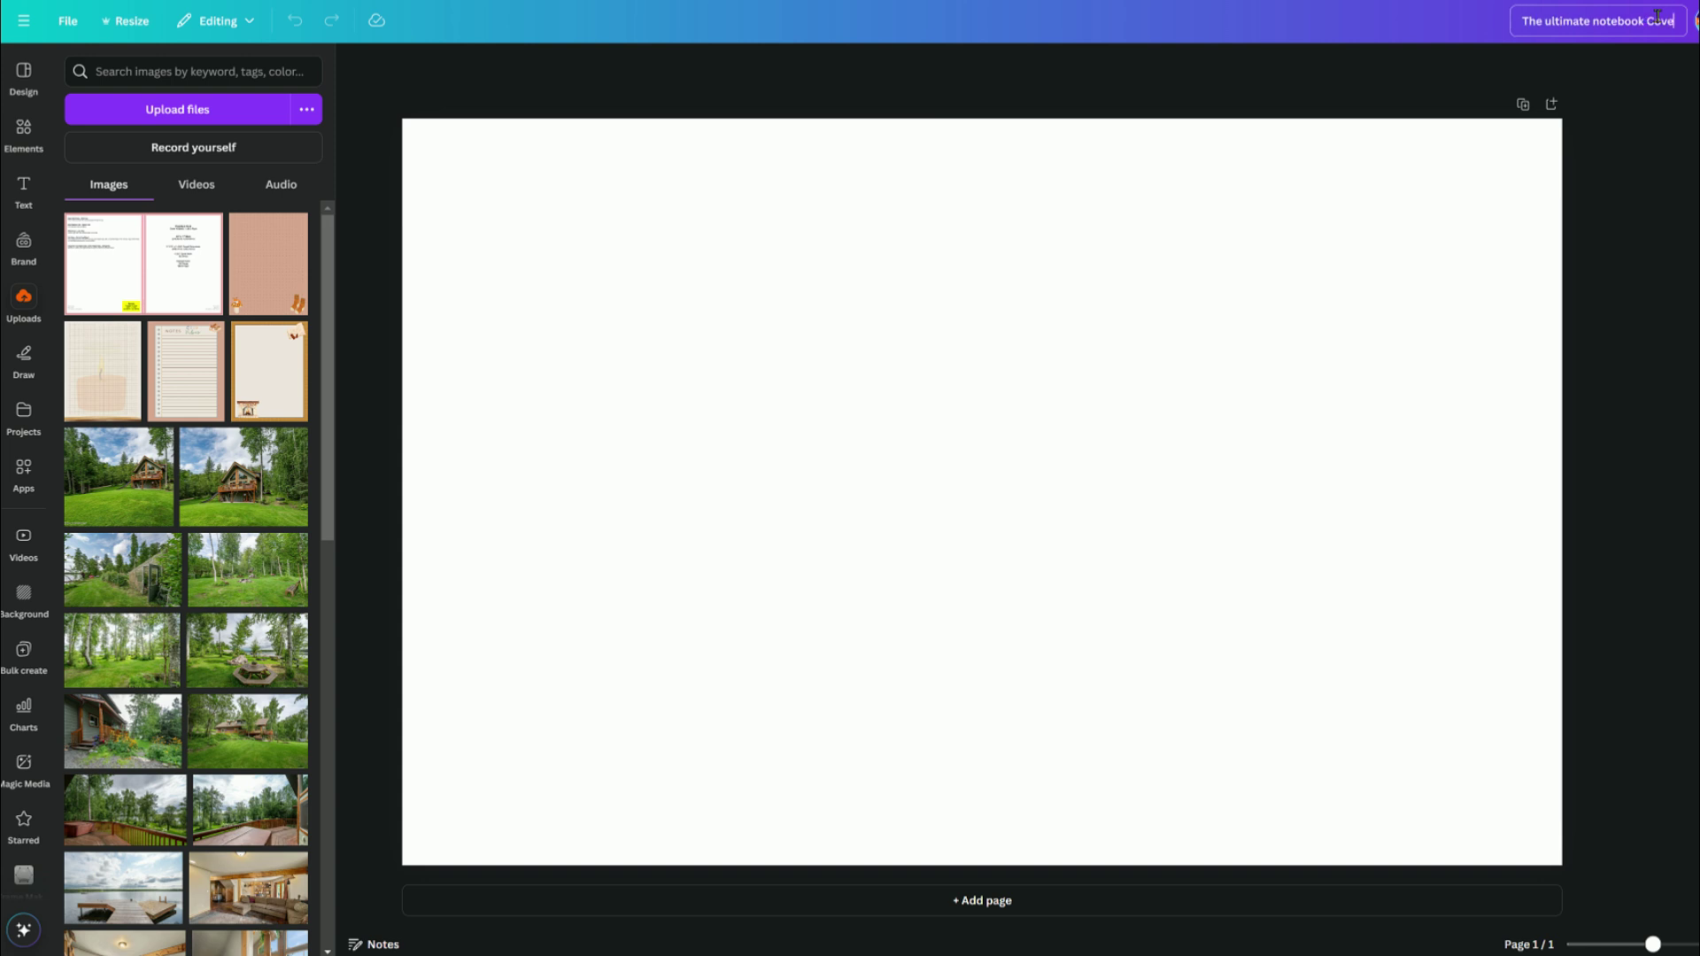
{"action": "left_click", "coordinate": [1675, 118]}
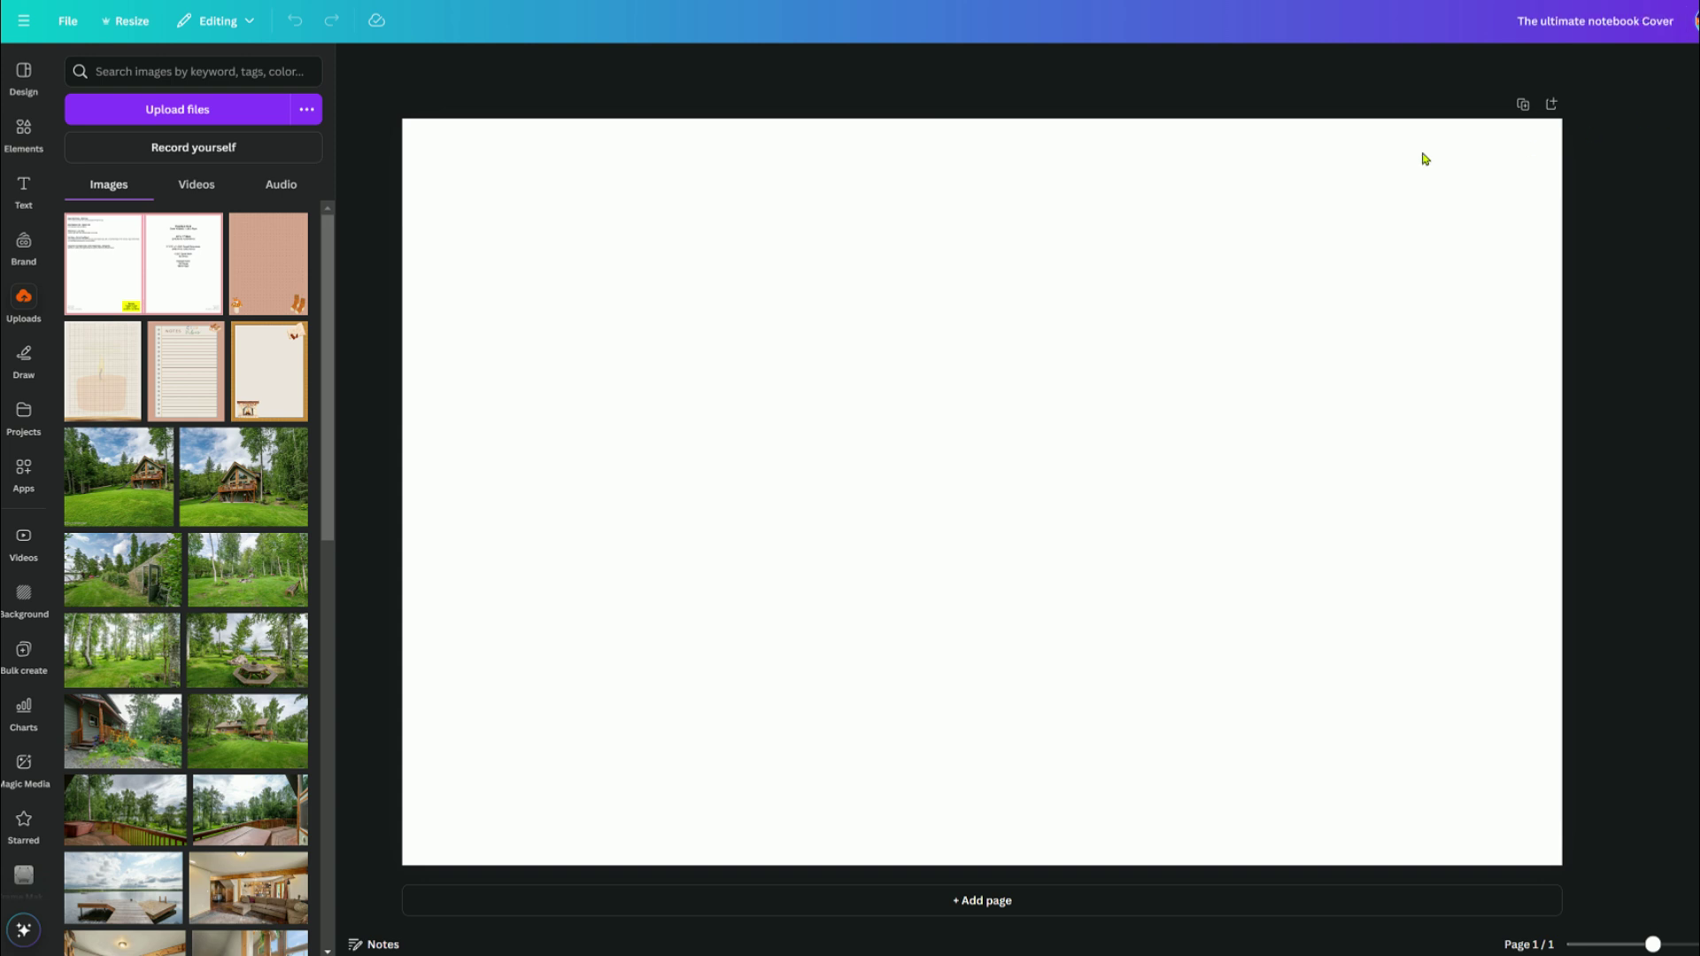
Place the uploaded cover template on the page, align it to the upper-left corner and enlarge it to fill the whole page.
{"action": "left_click", "coordinate": [166, 285]}
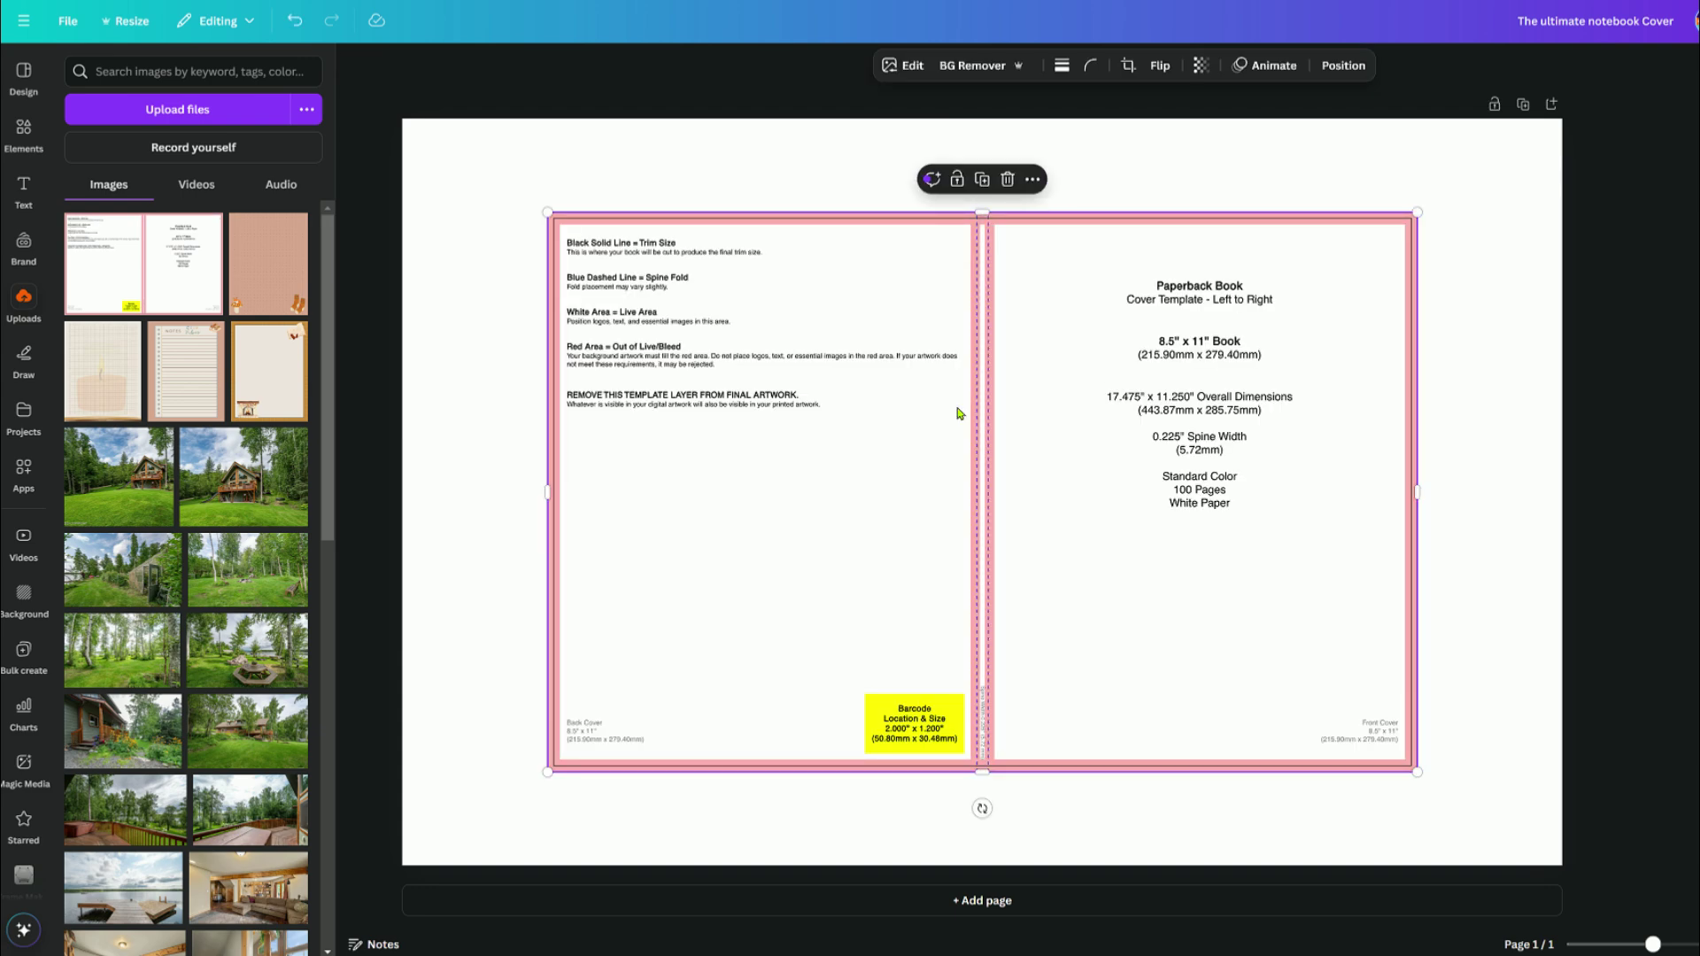
{"action": "left_click_drag", "start_coordinate": [958, 412], "coordinate": [812, 319]}
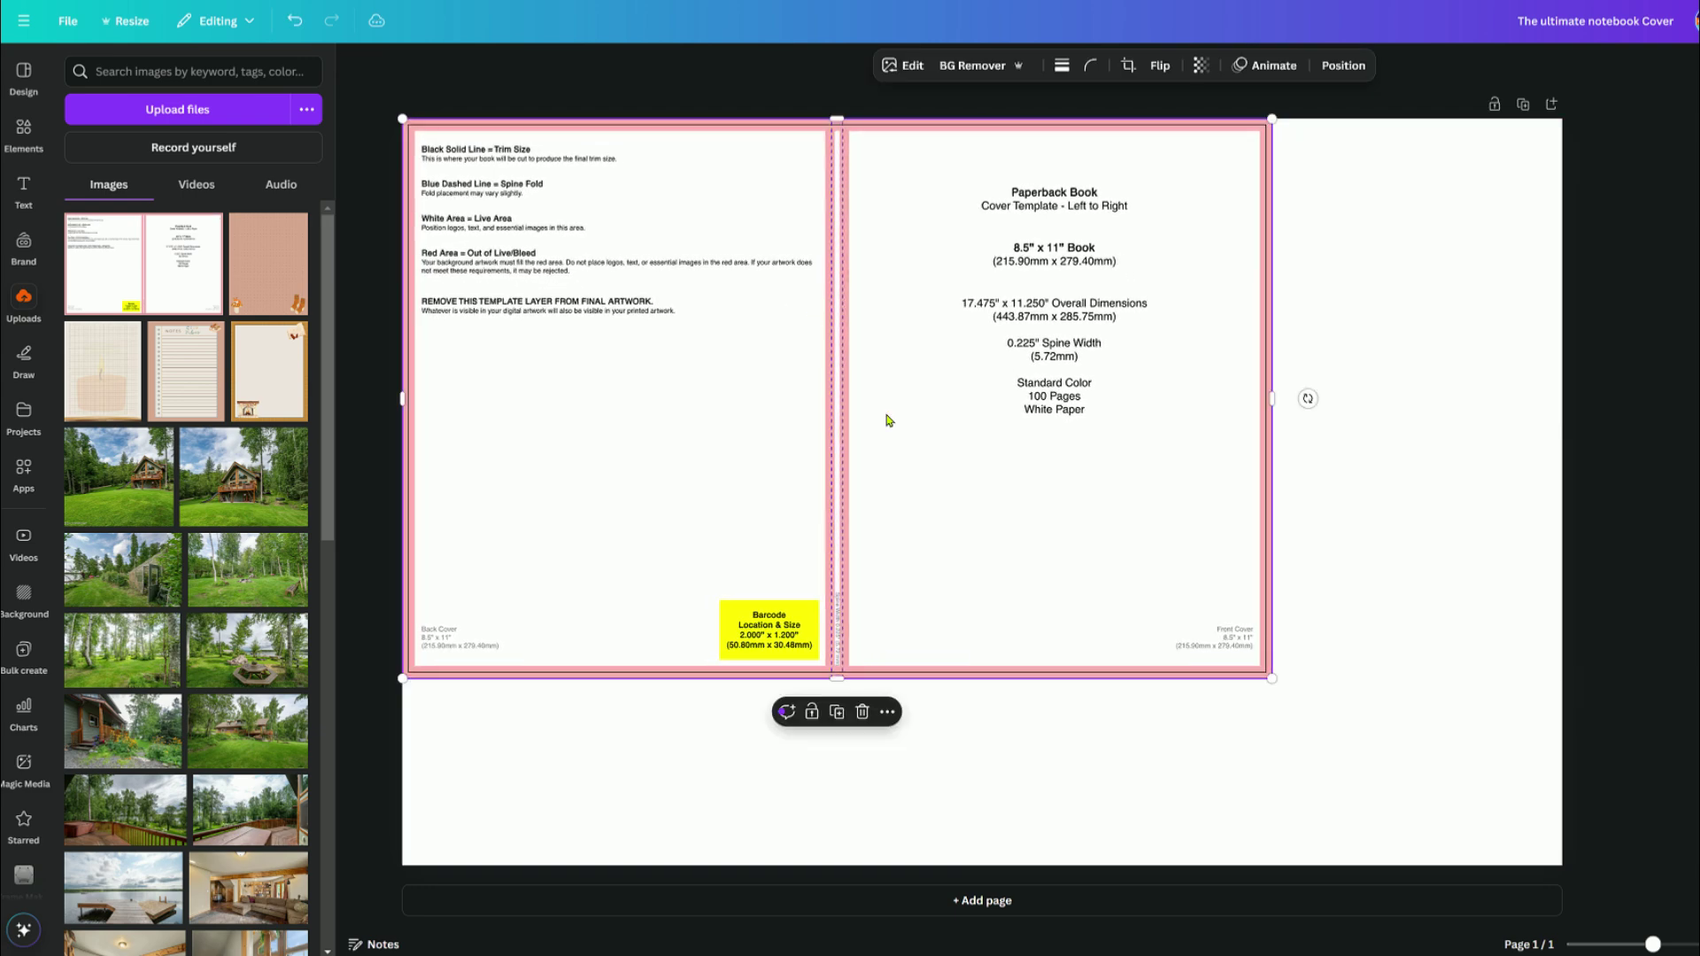
{"action": "left_click_drag", "start_coordinate": [1273, 678], "coordinate": [1350, 716]}
{"action": "left_click_drag", "start_coordinate": [1498, 809], "coordinate": [1565, 871]}
{"action": "key", "text": "Escape"}
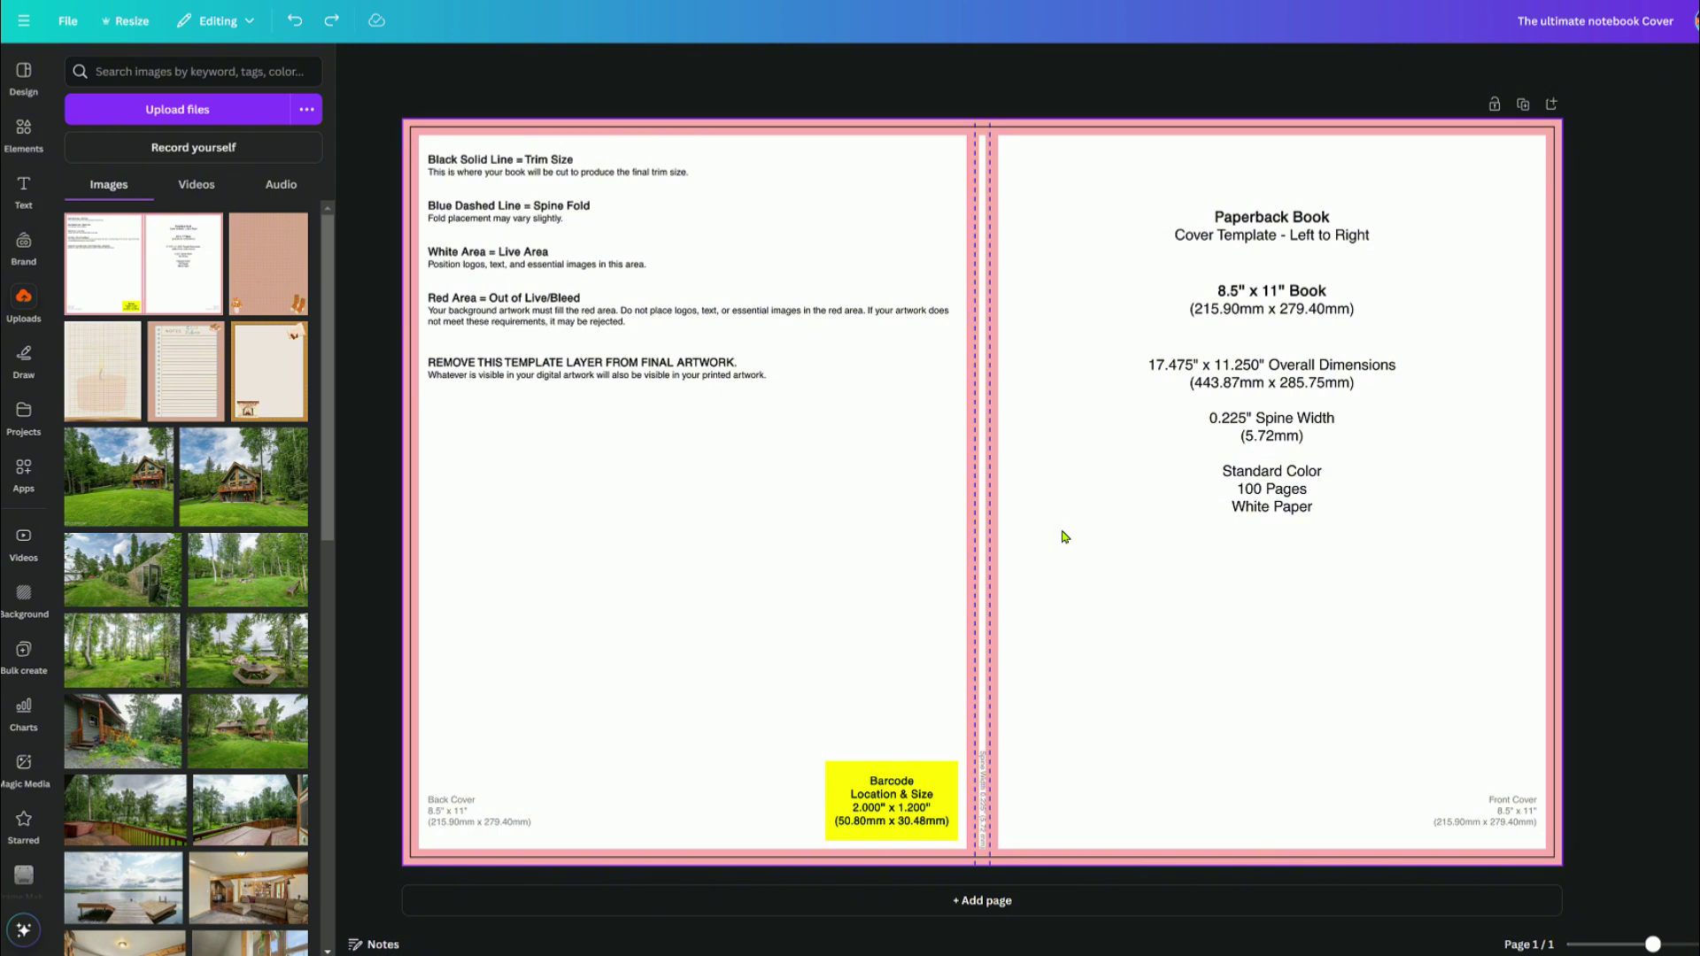
Delete the cover template image from the page.
{"action": "left_click", "coordinate": [1064, 536]}
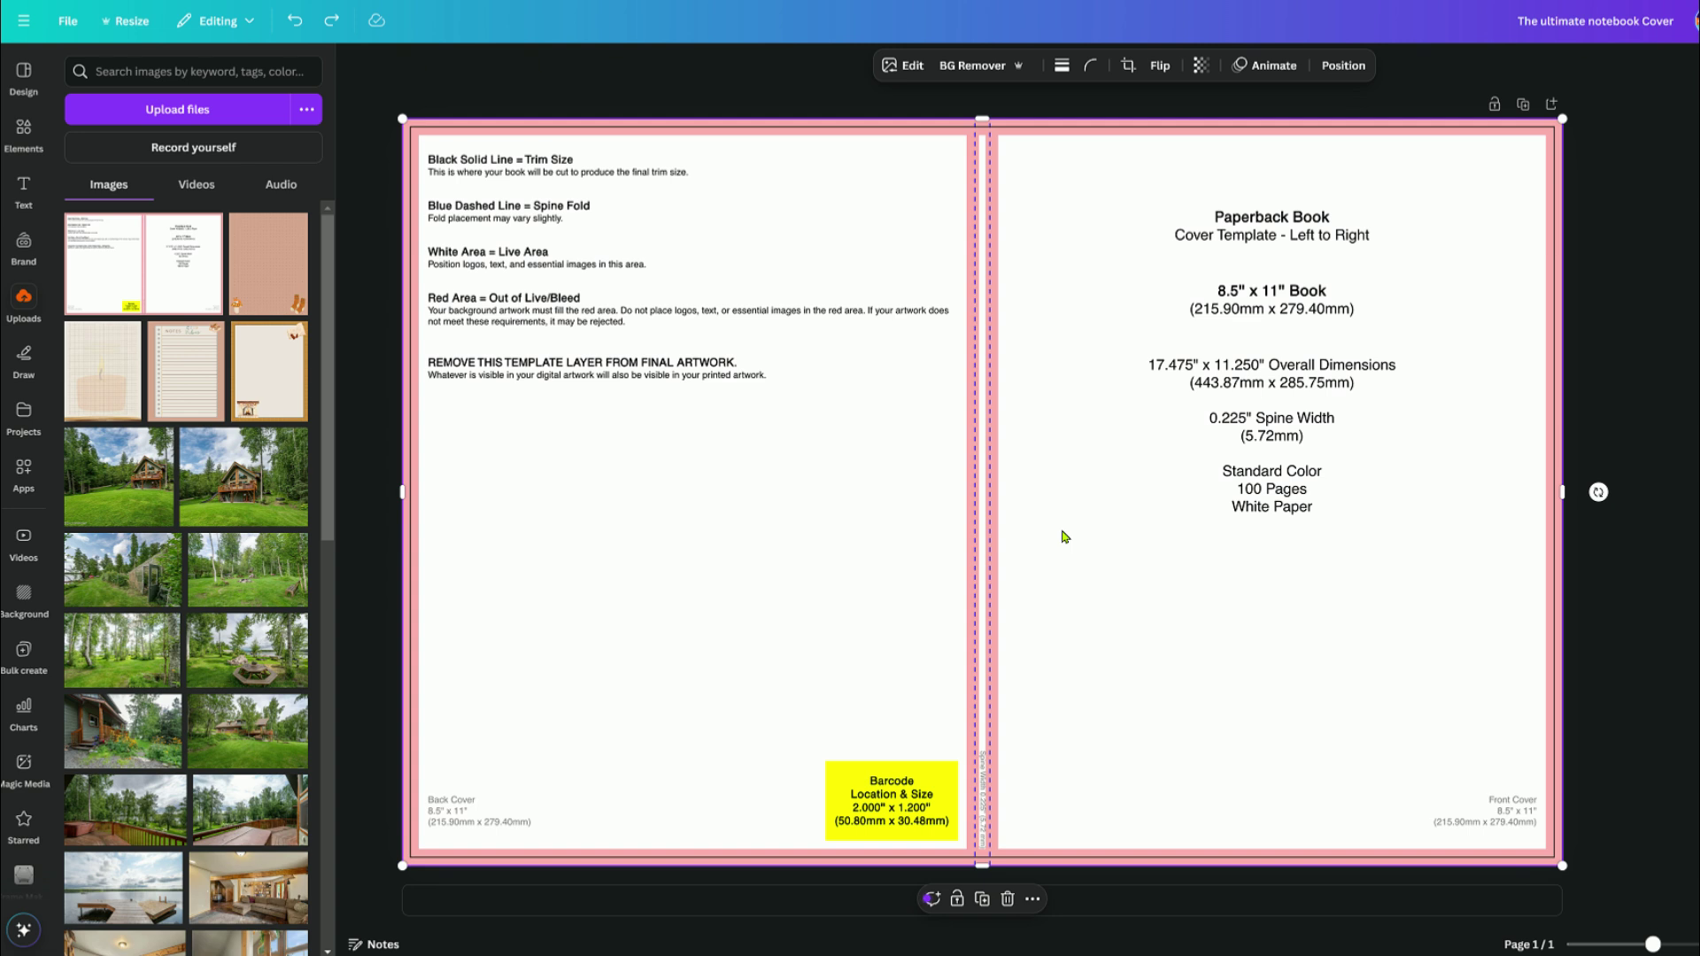
{"action": "key", "text": "Delete"}
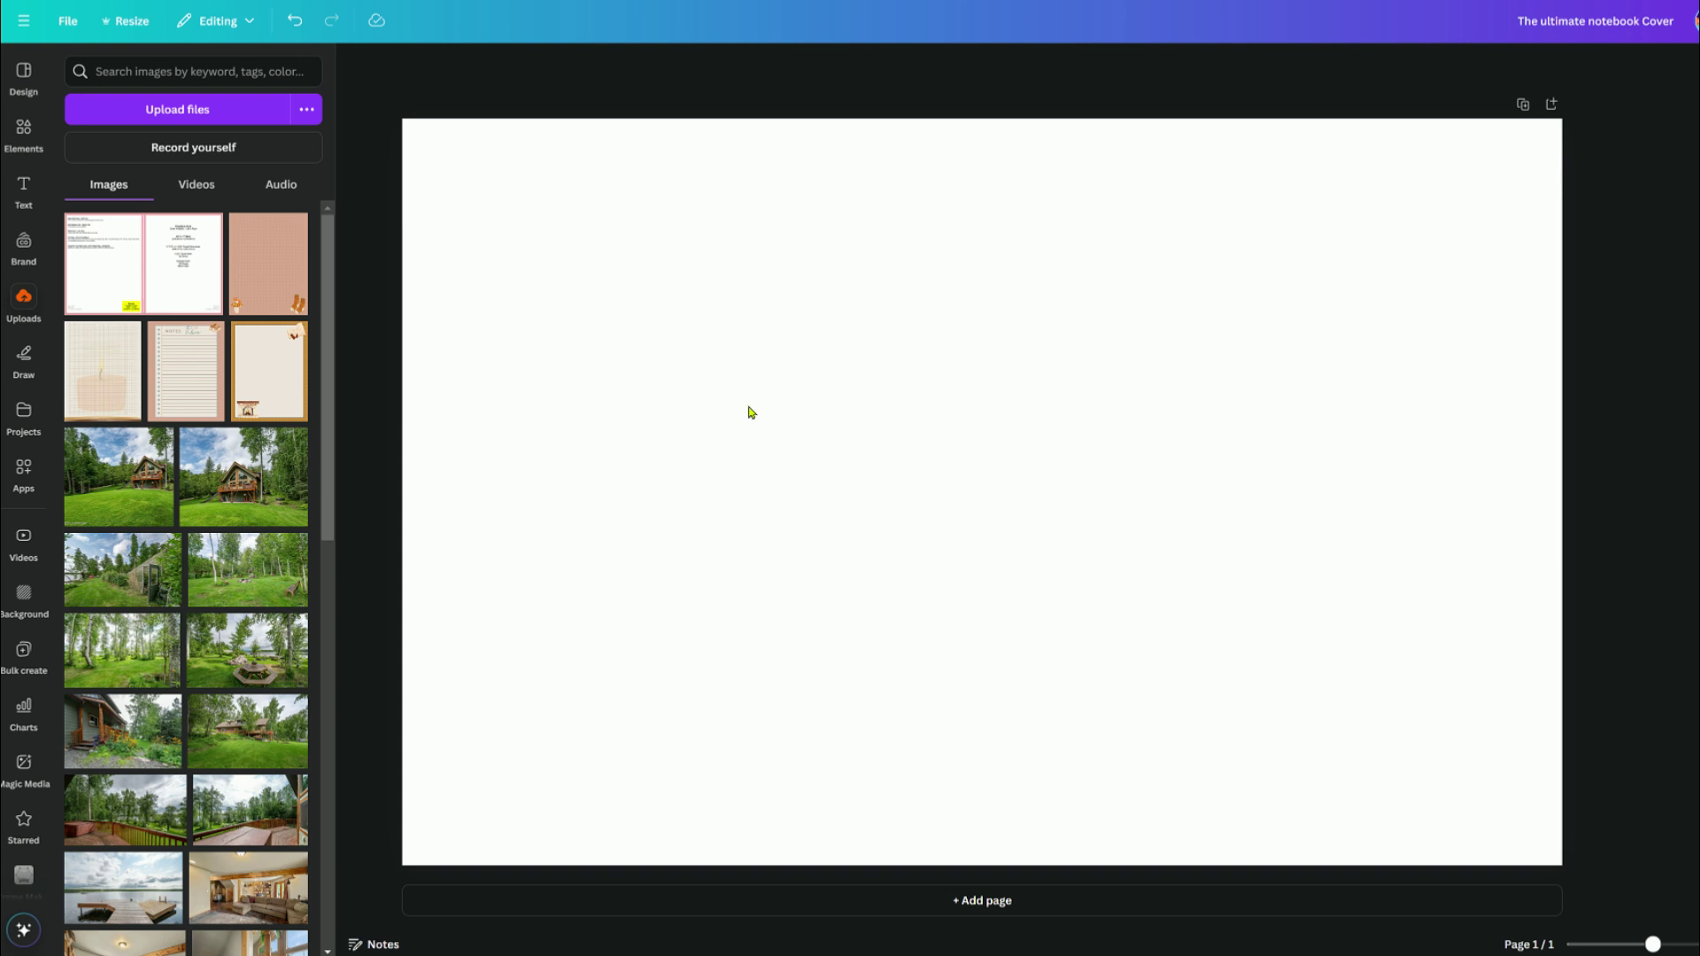
Search the elements library for "cozy writing" and limit the results to photos.
{"action": "left_click", "coordinate": [26, 137]}
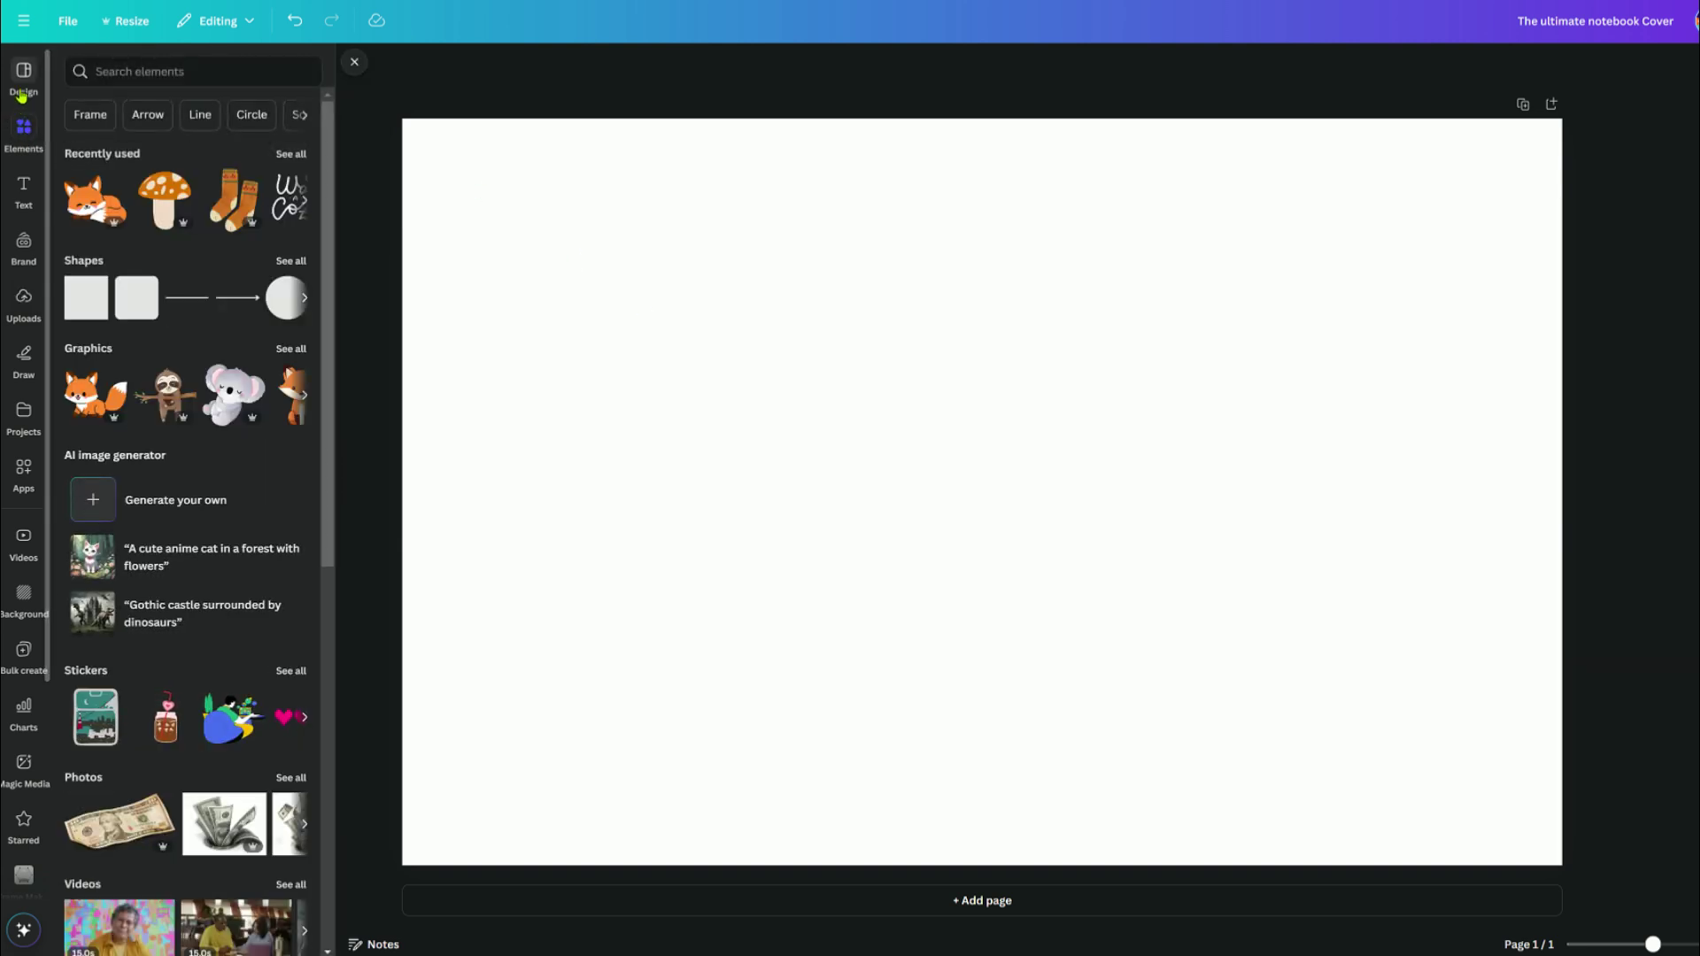
{"action": "left_click", "coordinate": [180, 75]}
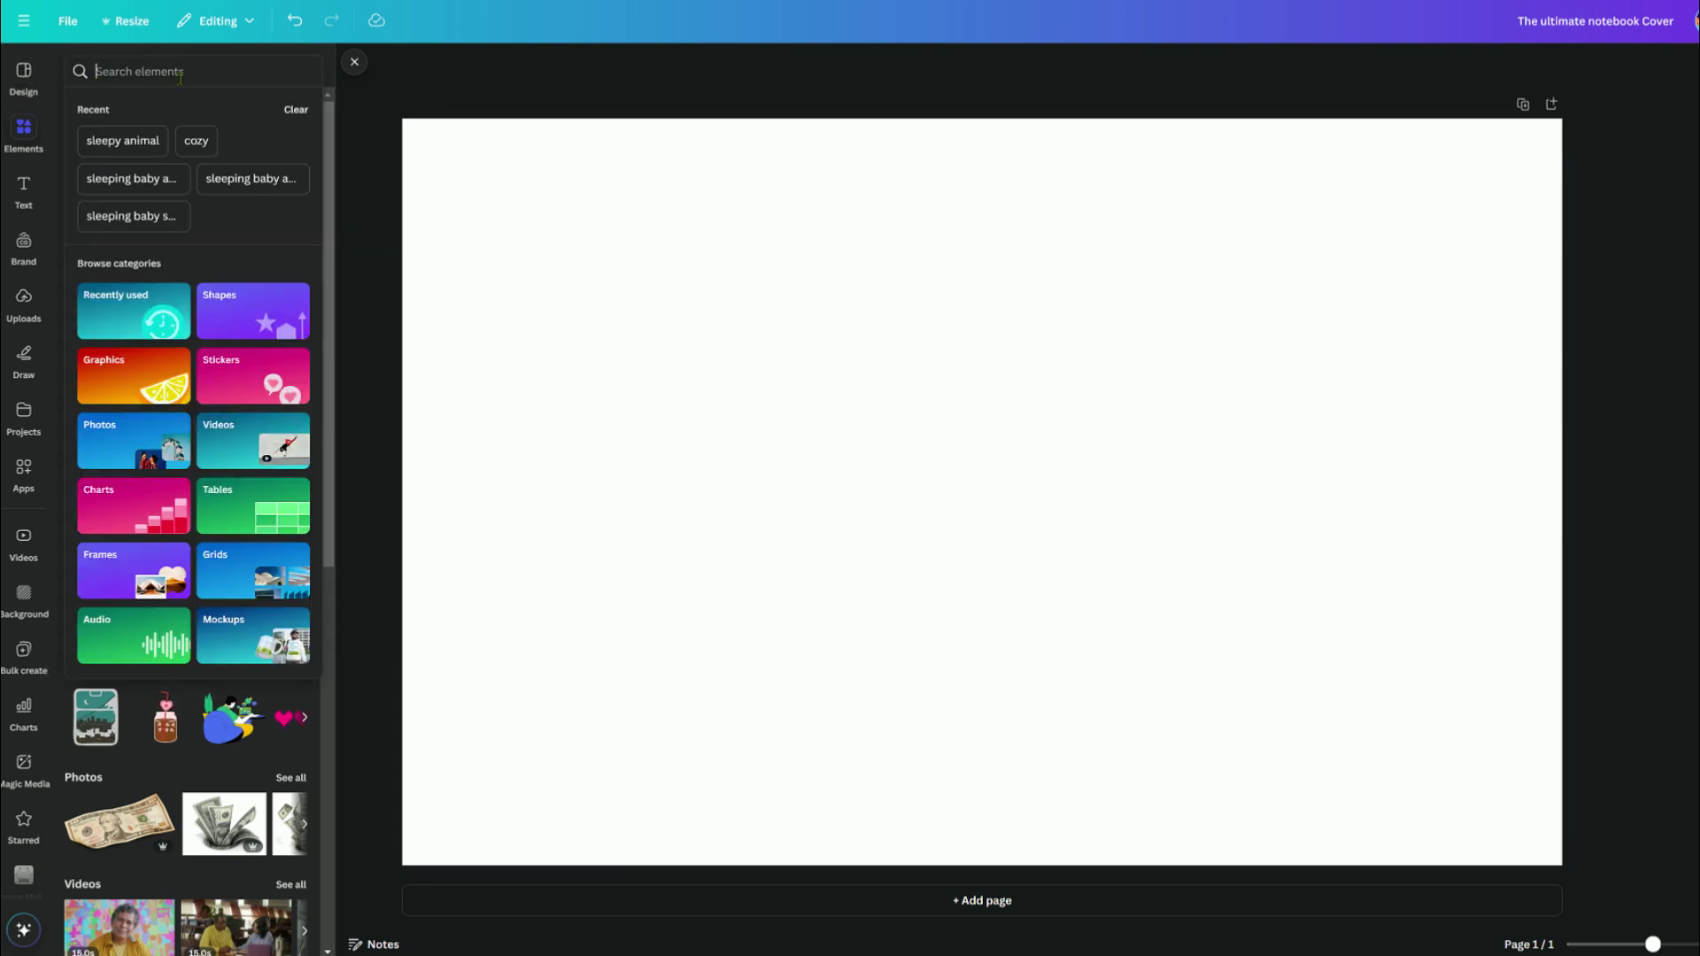
{"action": "type", "text": "cozy writing"}
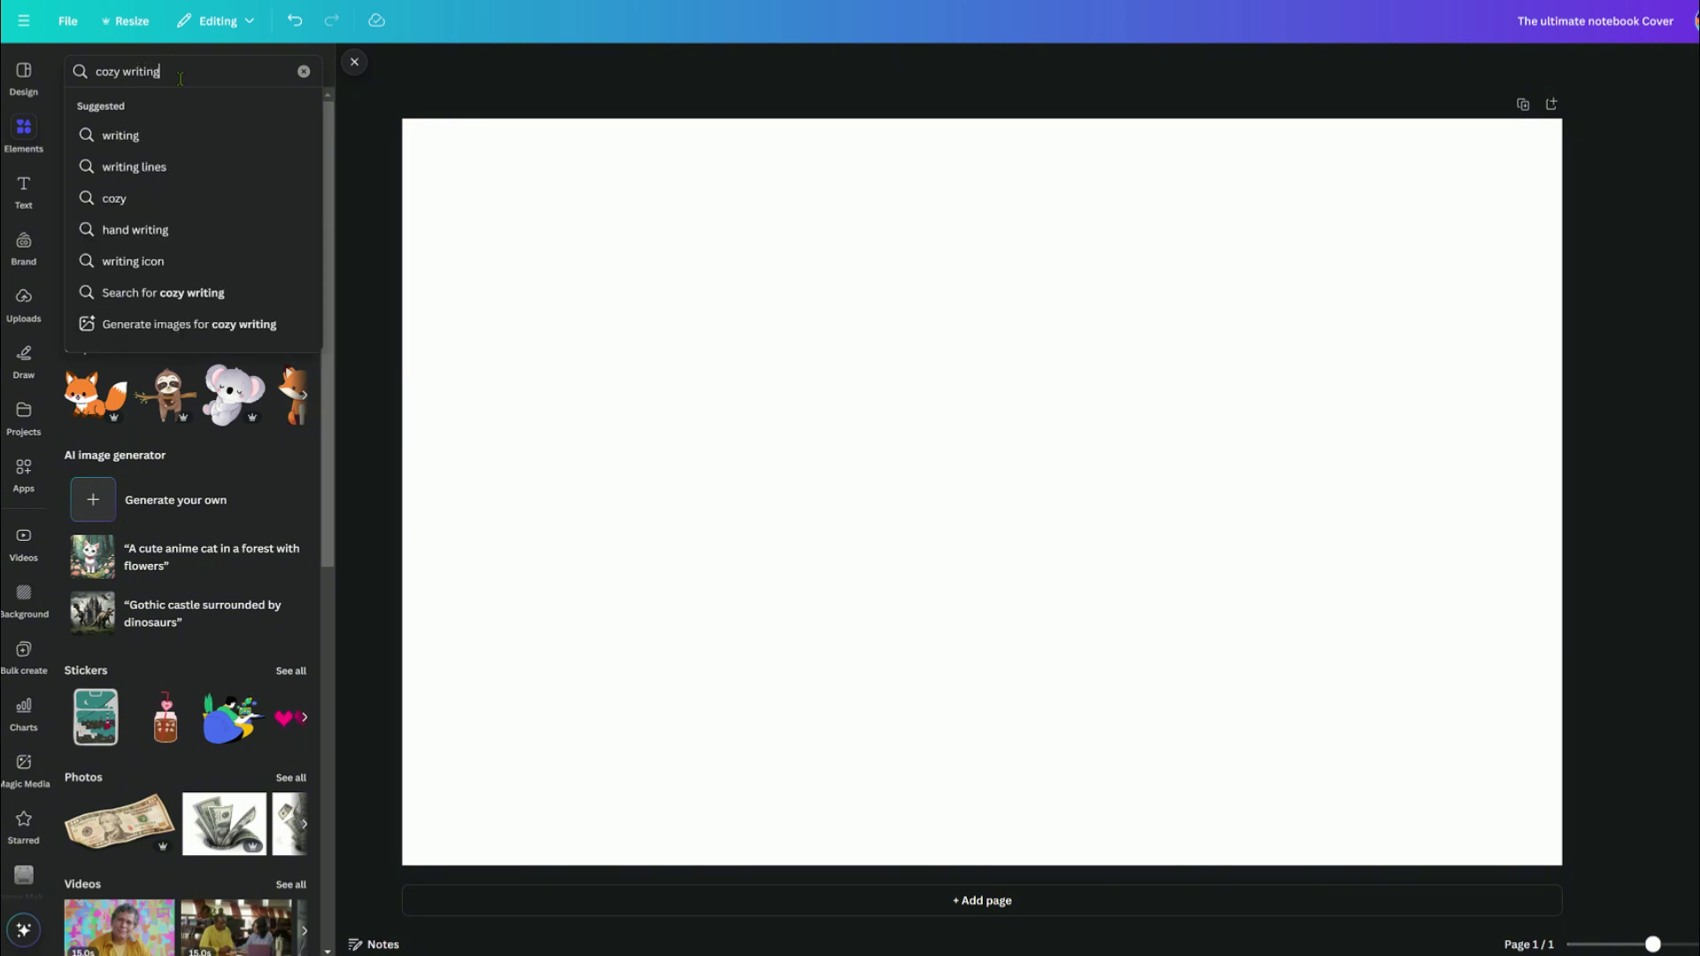
{"action": "key", "text": "Return"}
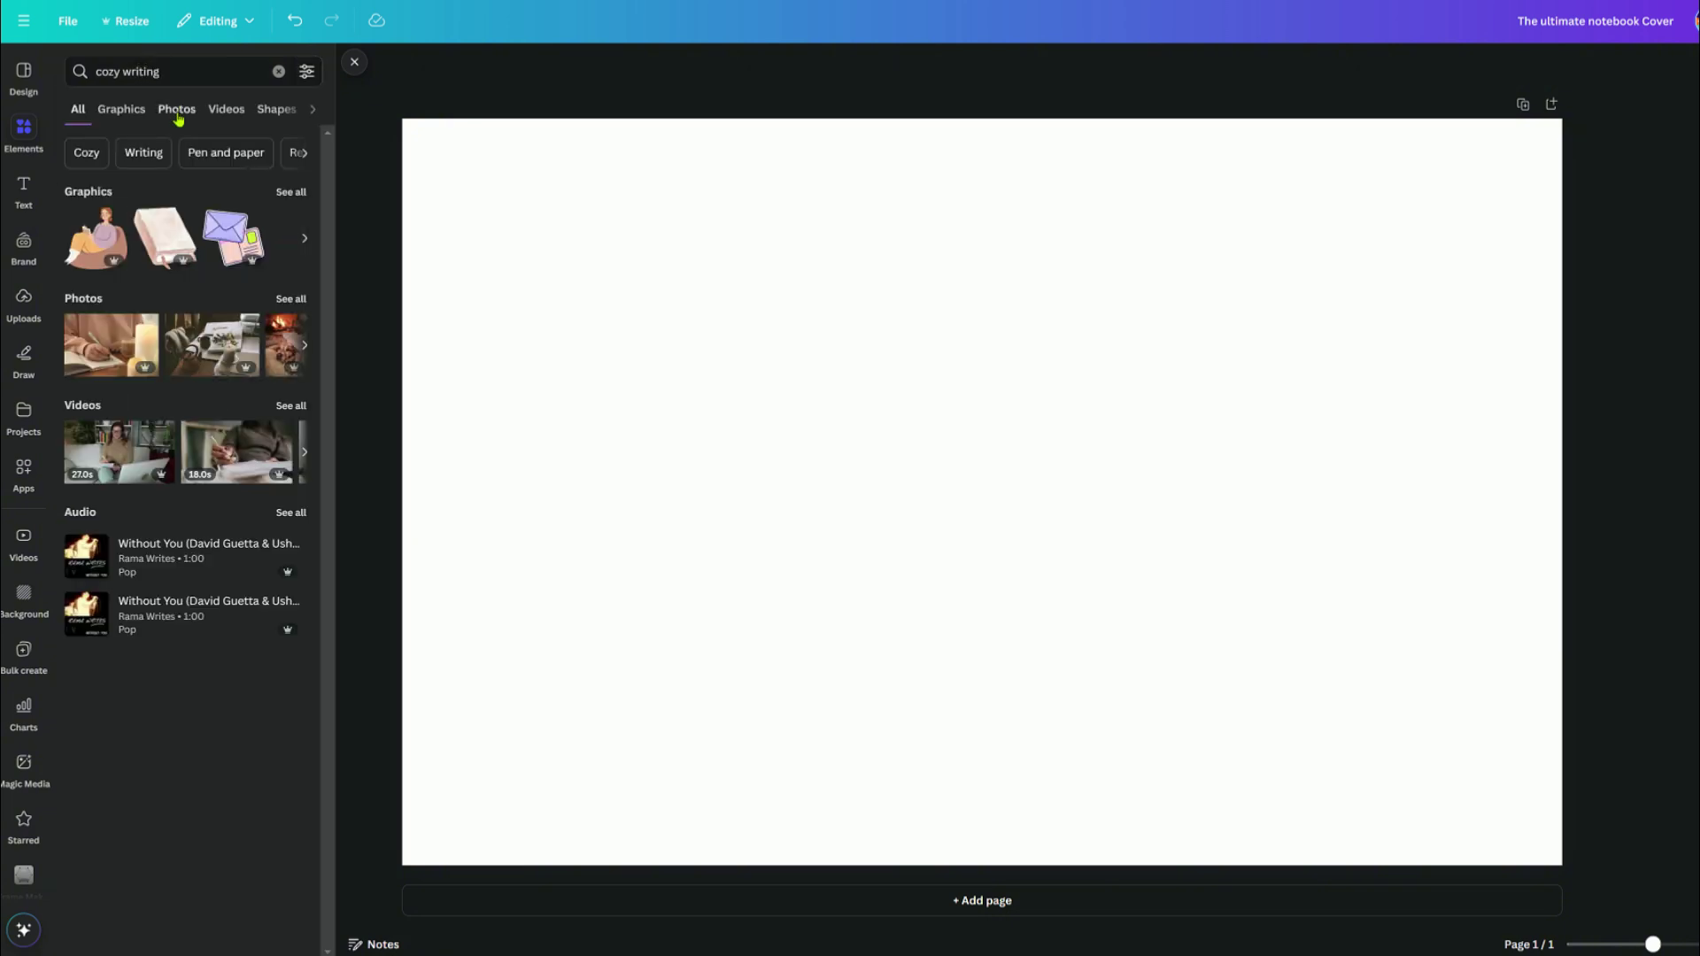
{"action": "left_click", "coordinate": [179, 120]}
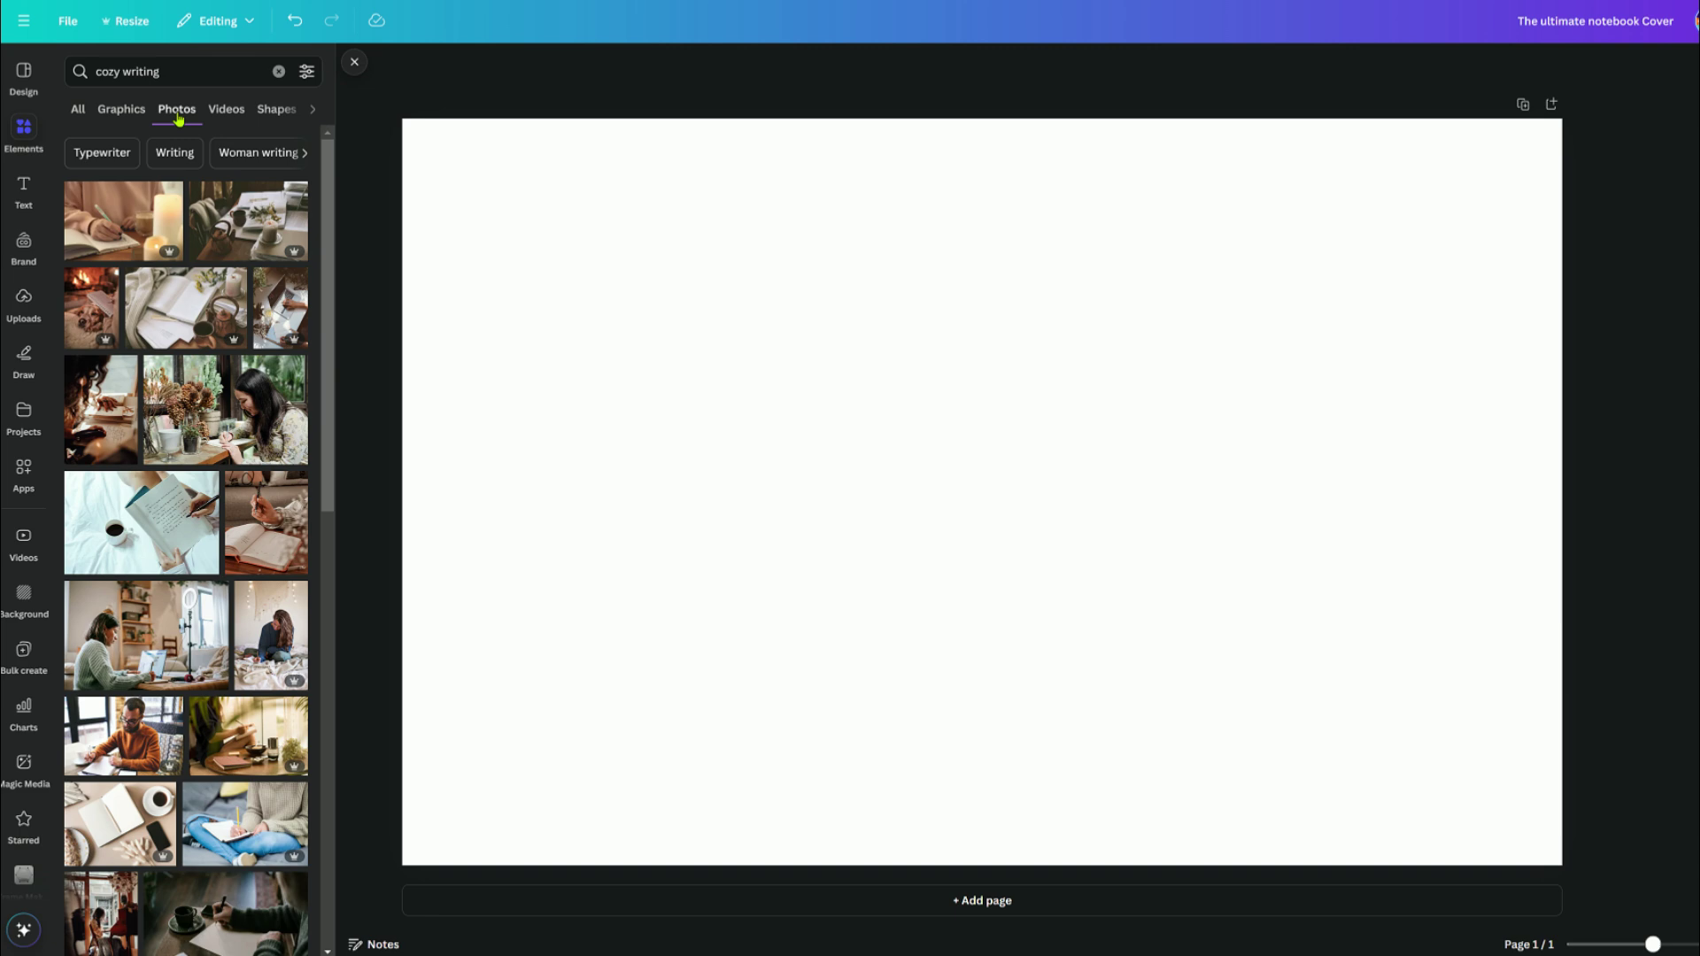
Place the autumn windowsill photo with pumpkins and candles, align it to the page's upper-left corner and enlarge it to cover the page.
{"action": "scroll", "coordinate": [227, 524], "scroll_direction": "down", "scroll_amount": 10}
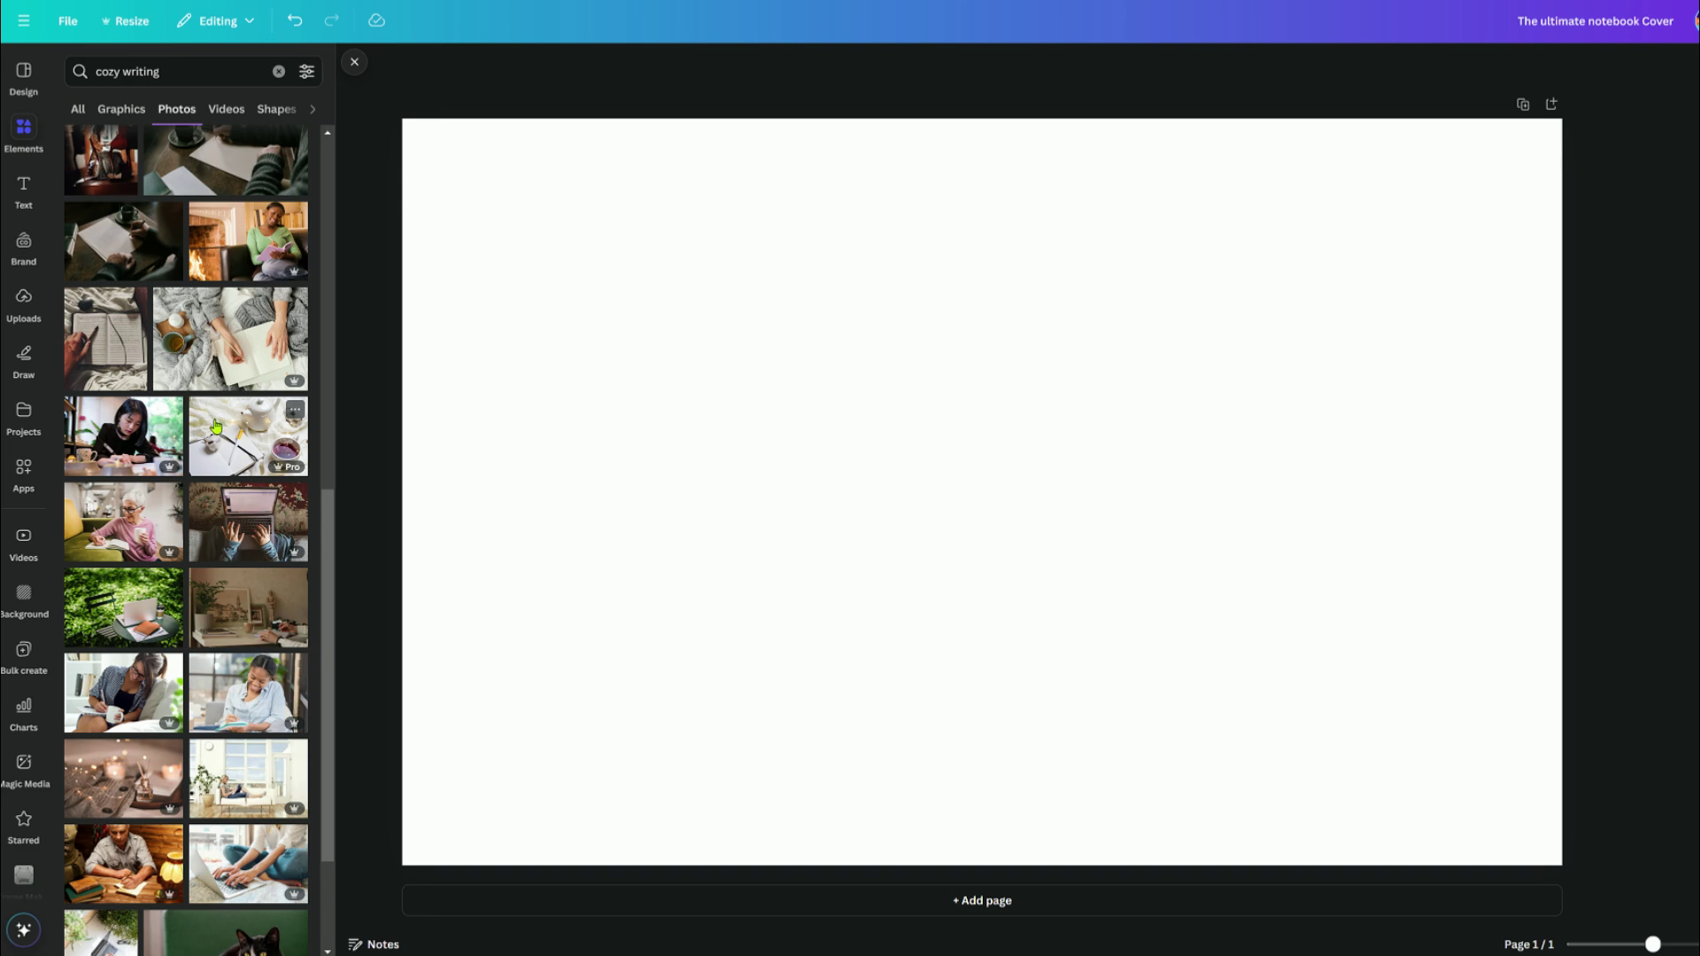
{"action": "scroll", "coordinate": [211, 425], "scroll_direction": "down", "scroll_amount": 2}
{"action": "left_click", "coordinate": [217, 506]}
{"action": "left_click_drag", "start_coordinate": [992, 524], "coordinate": [875, 452]}
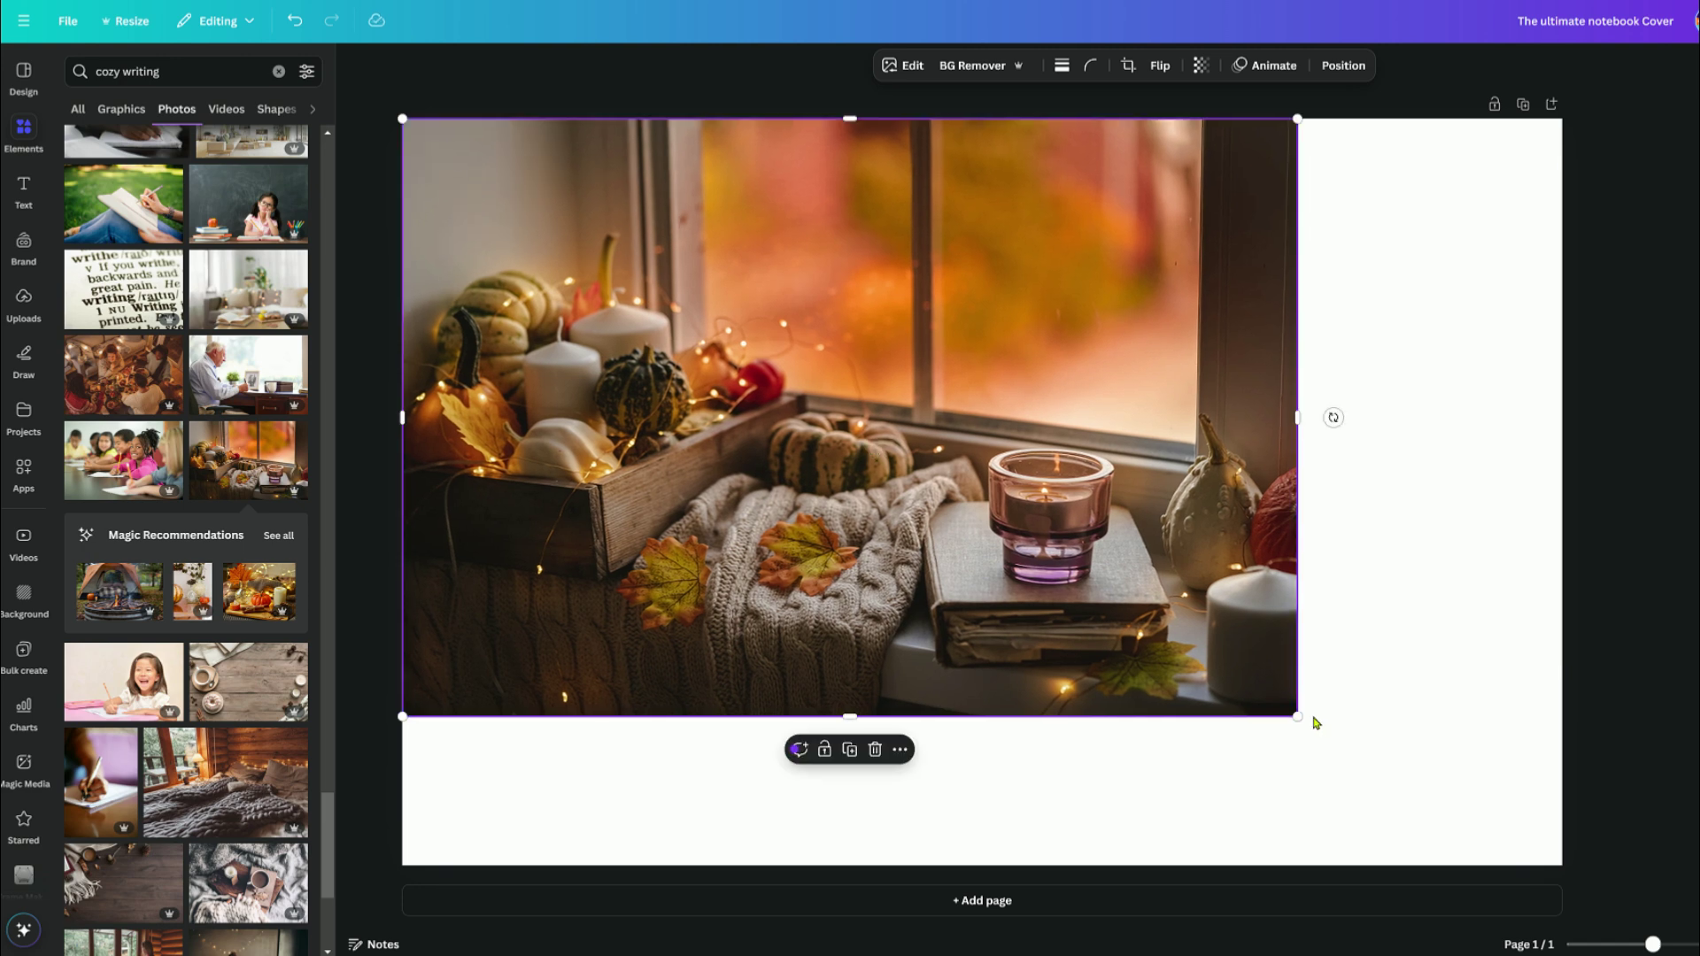
{"action": "left_click_drag", "start_coordinate": [1300, 718], "coordinate": [1583, 886]}
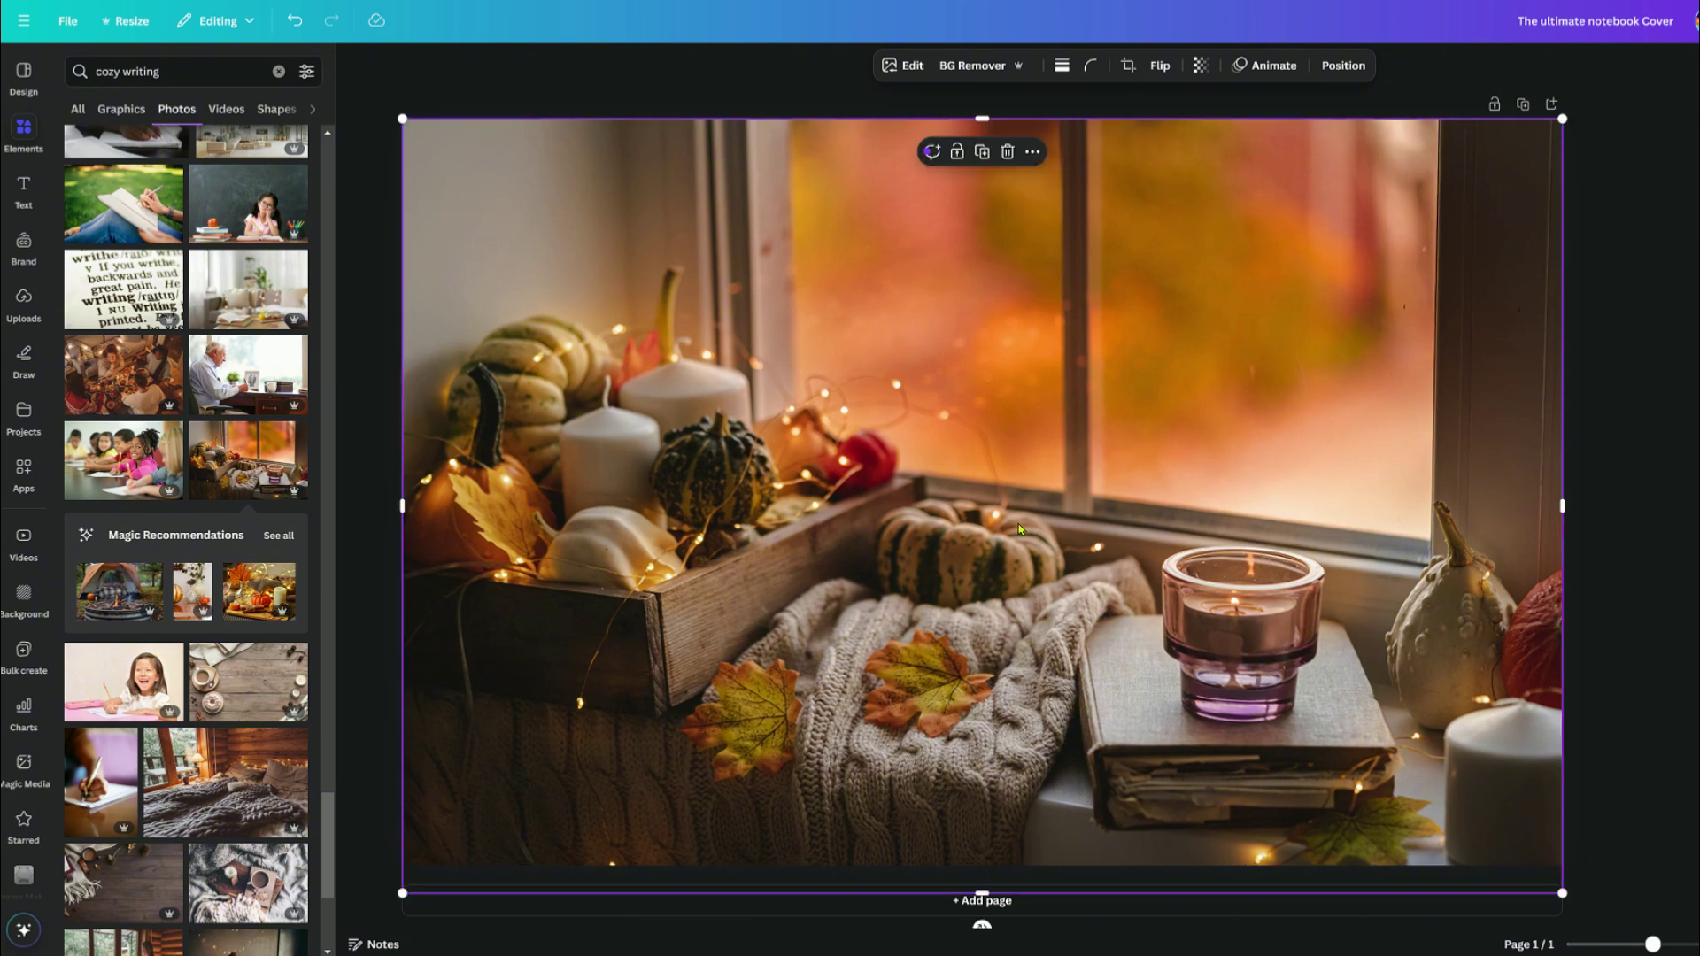
Lay the uploaded cover template over the photo at full page size and set its transparency to 30.
{"action": "left_click", "coordinate": [23, 299]}
{"action": "left_click_drag", "start_coordinate": [141, 270], "coordinate": [761, 325]}
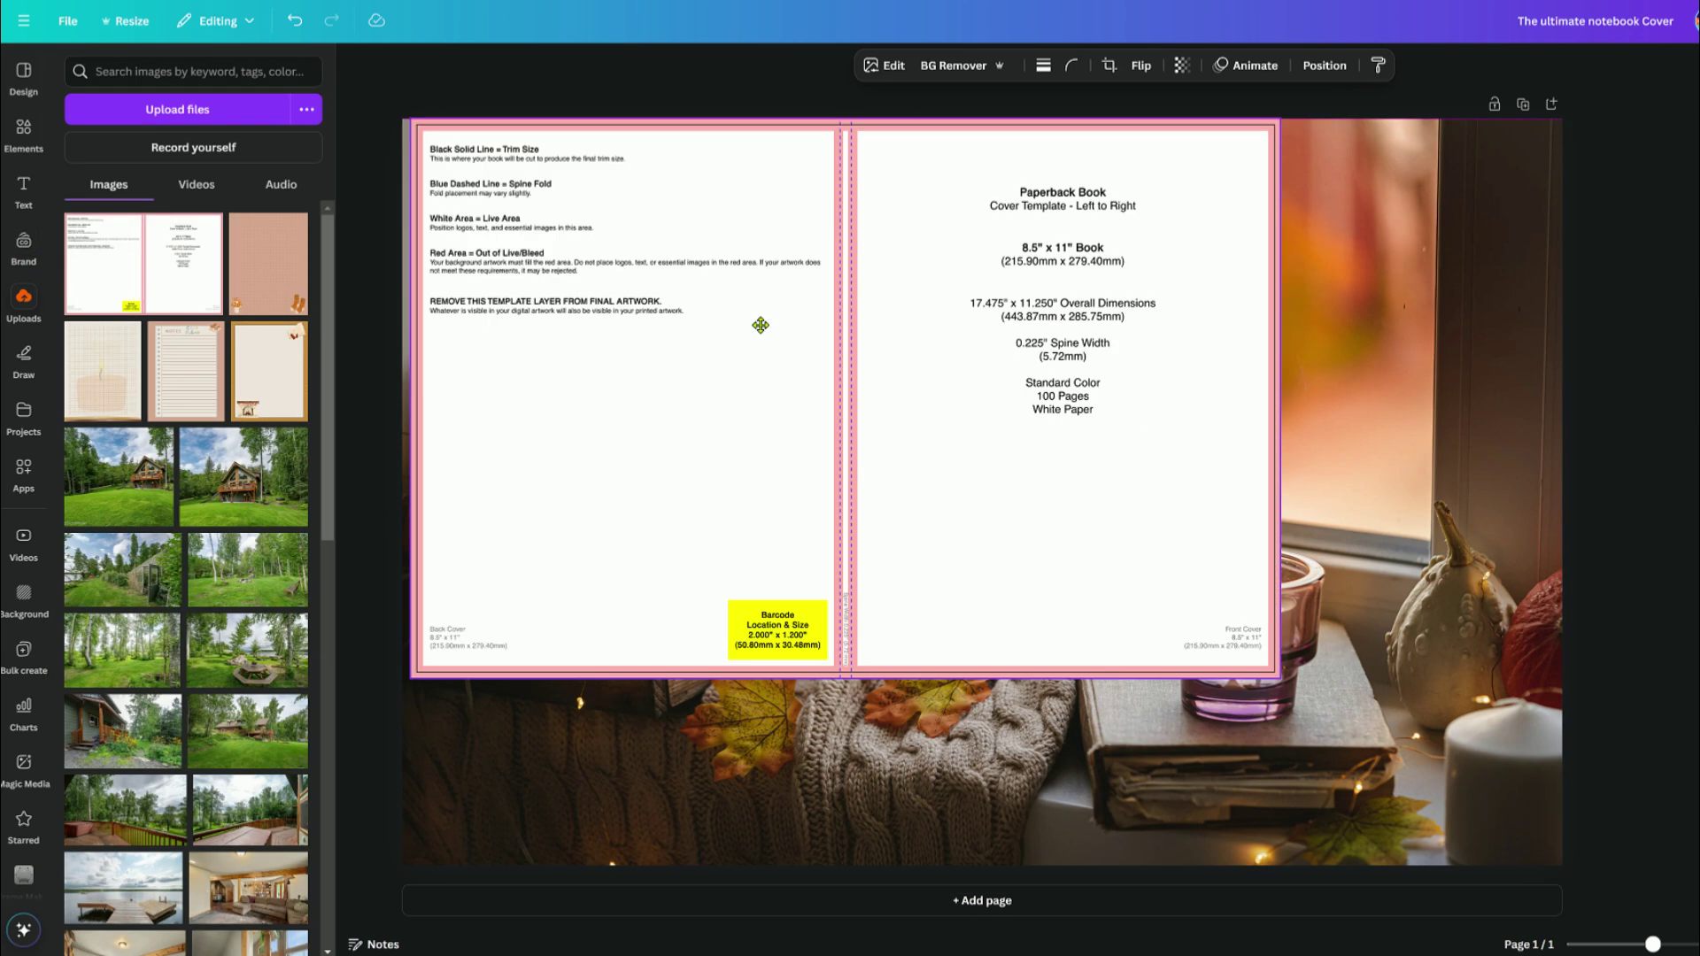
{"action": "left_click_drag", "start_coordinate": [1273, 682], "coordinate": [1576, 846]}
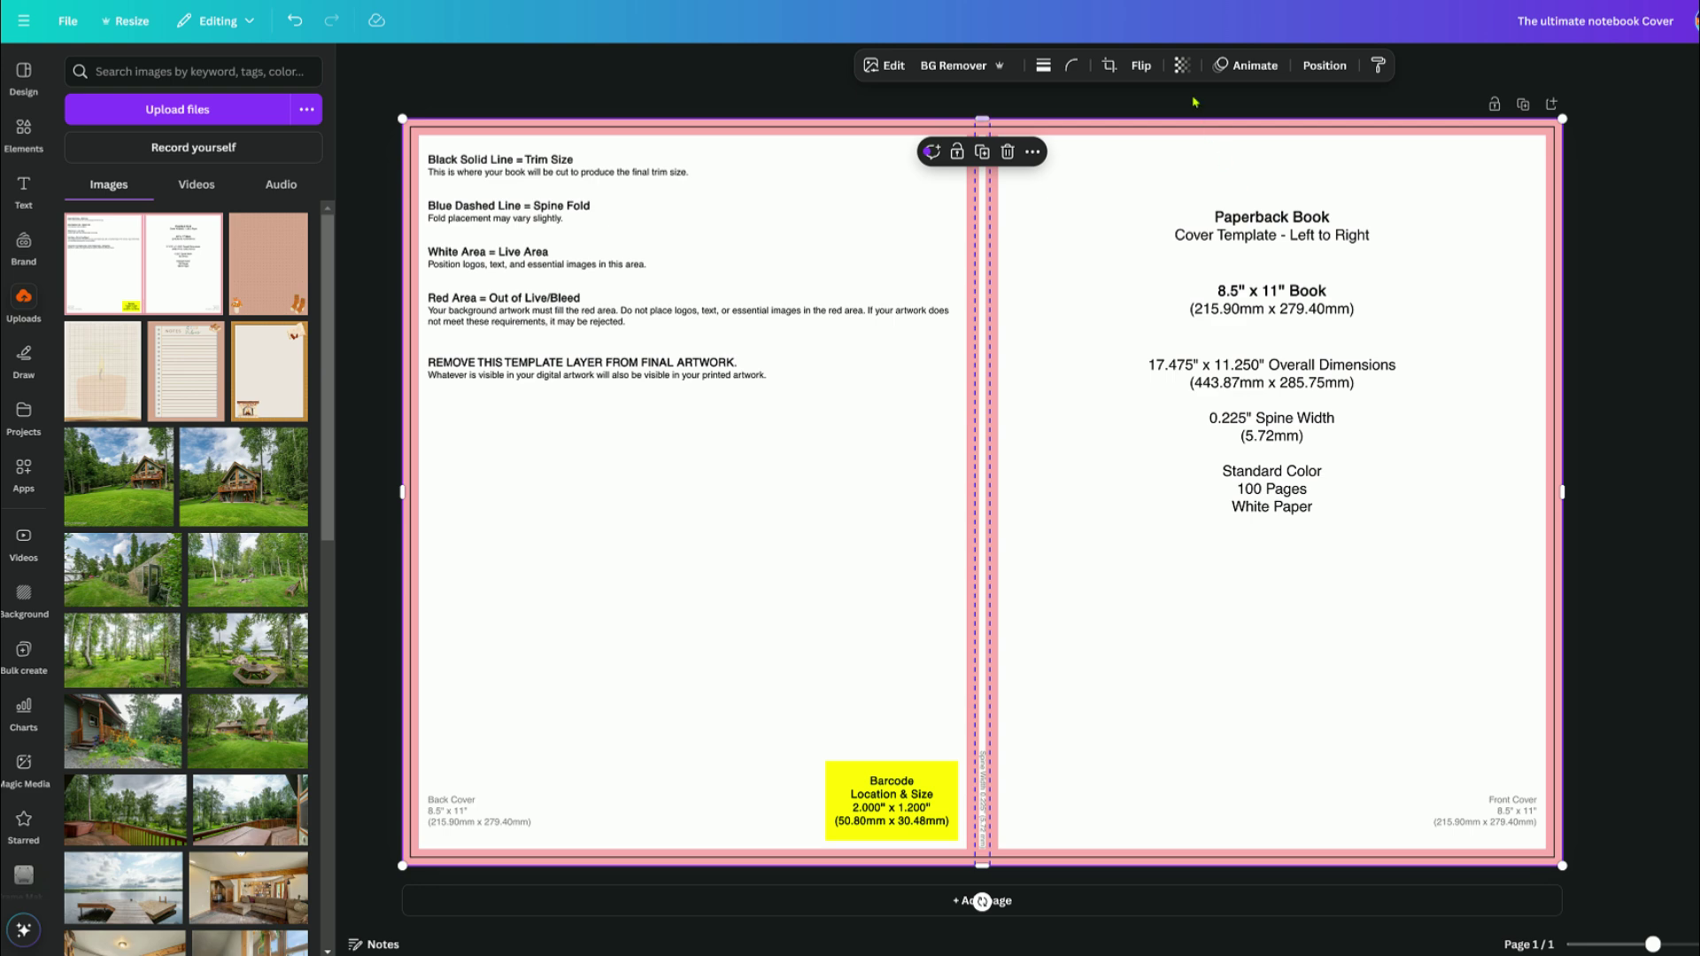
{"action": "left_click", "coordinate": [1182, 64]}
{"action": "left_click_drag", "start_coordinate": [1224, 129], "coordinate": [1138, 142]}
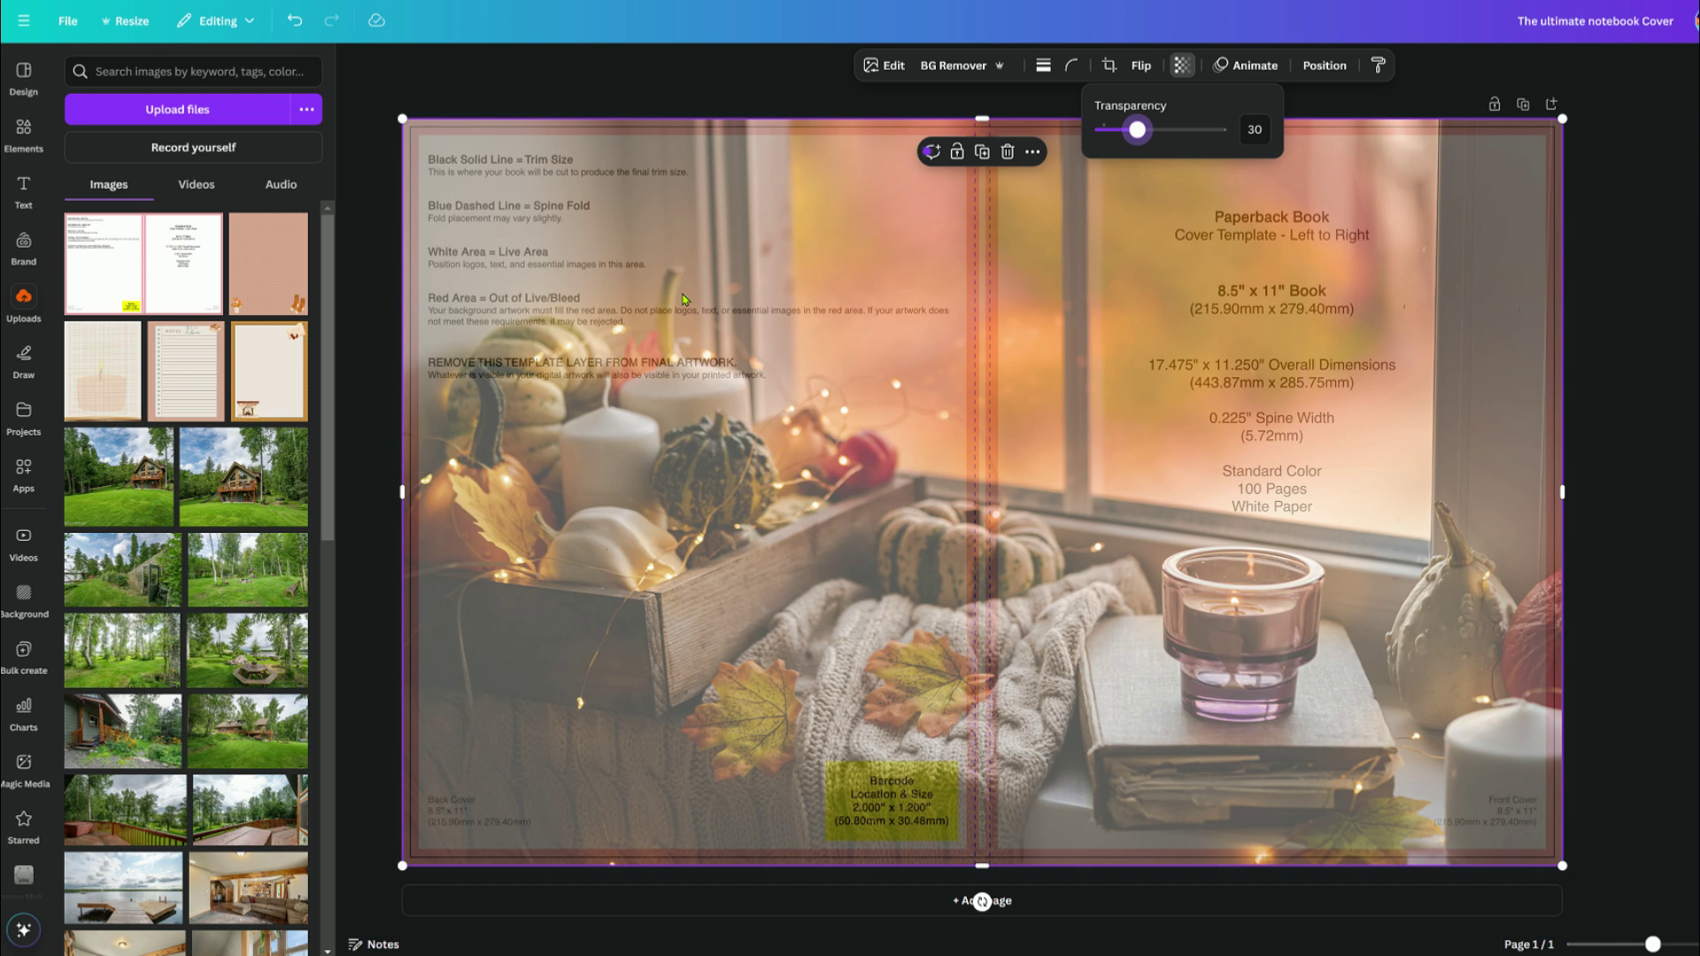
Delete the semi-transparent cover template and the autumn background photo from the page.
{"action": "left_click", "coordinate": [921, 511]}
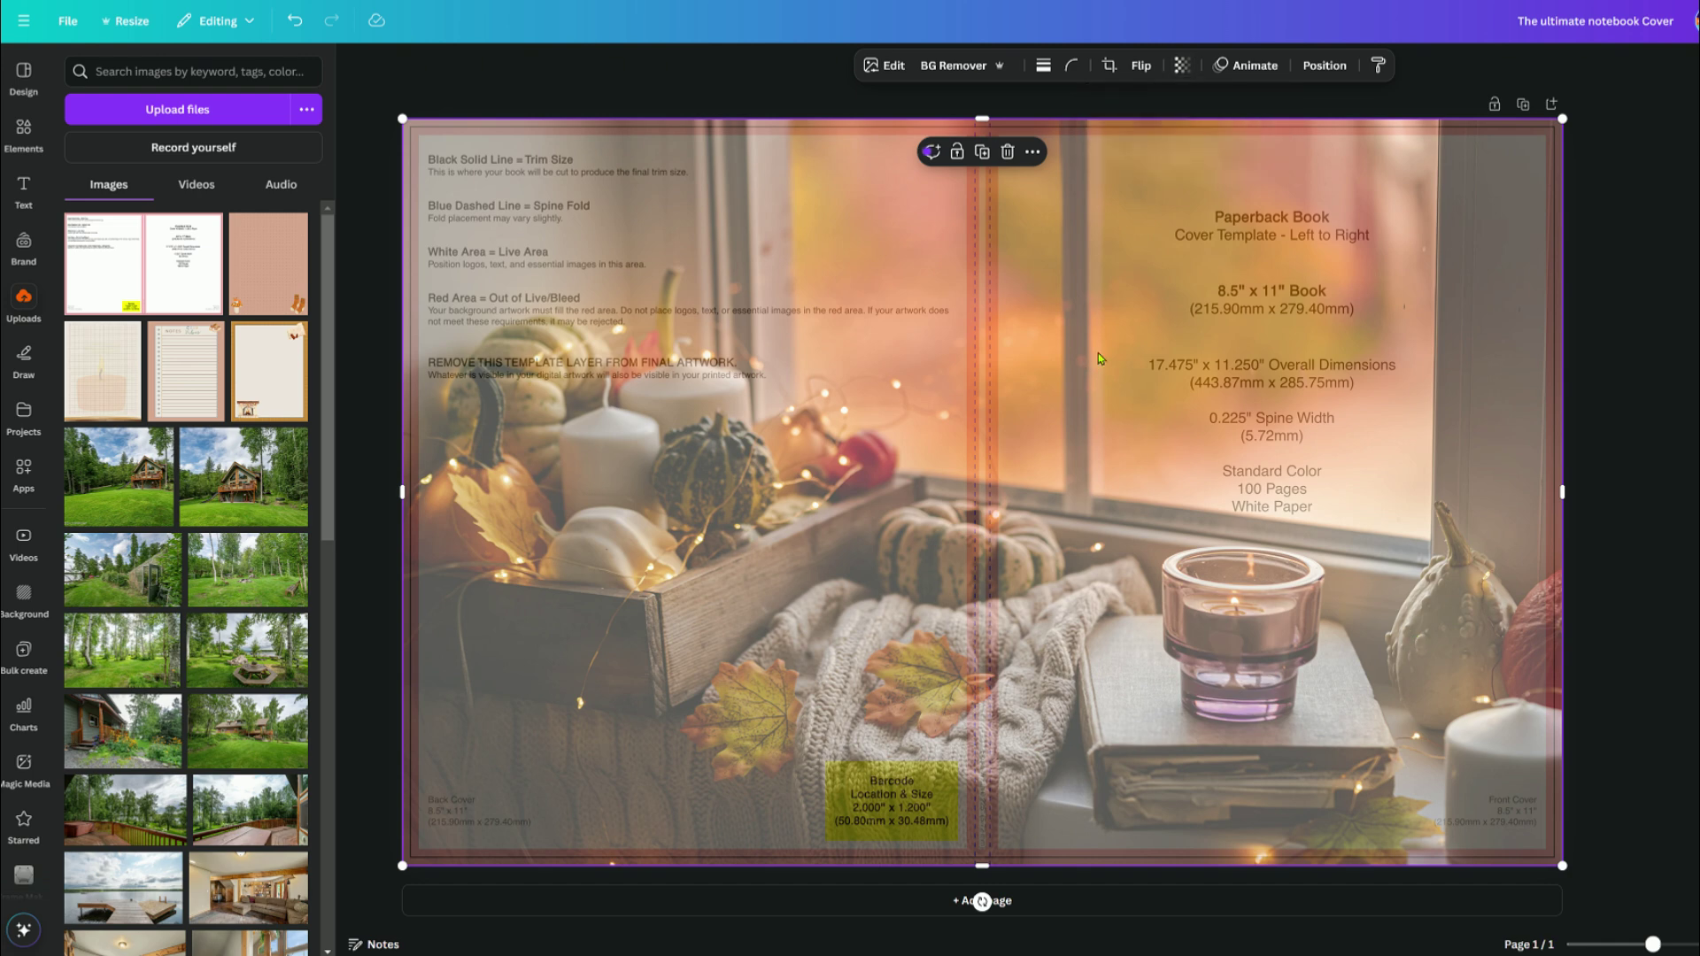
{"action": "key", "text": "Delete"}
{"action": "left_click", "coordinate": [1149, 359]}
{"action": "key", "text": "Delete"}
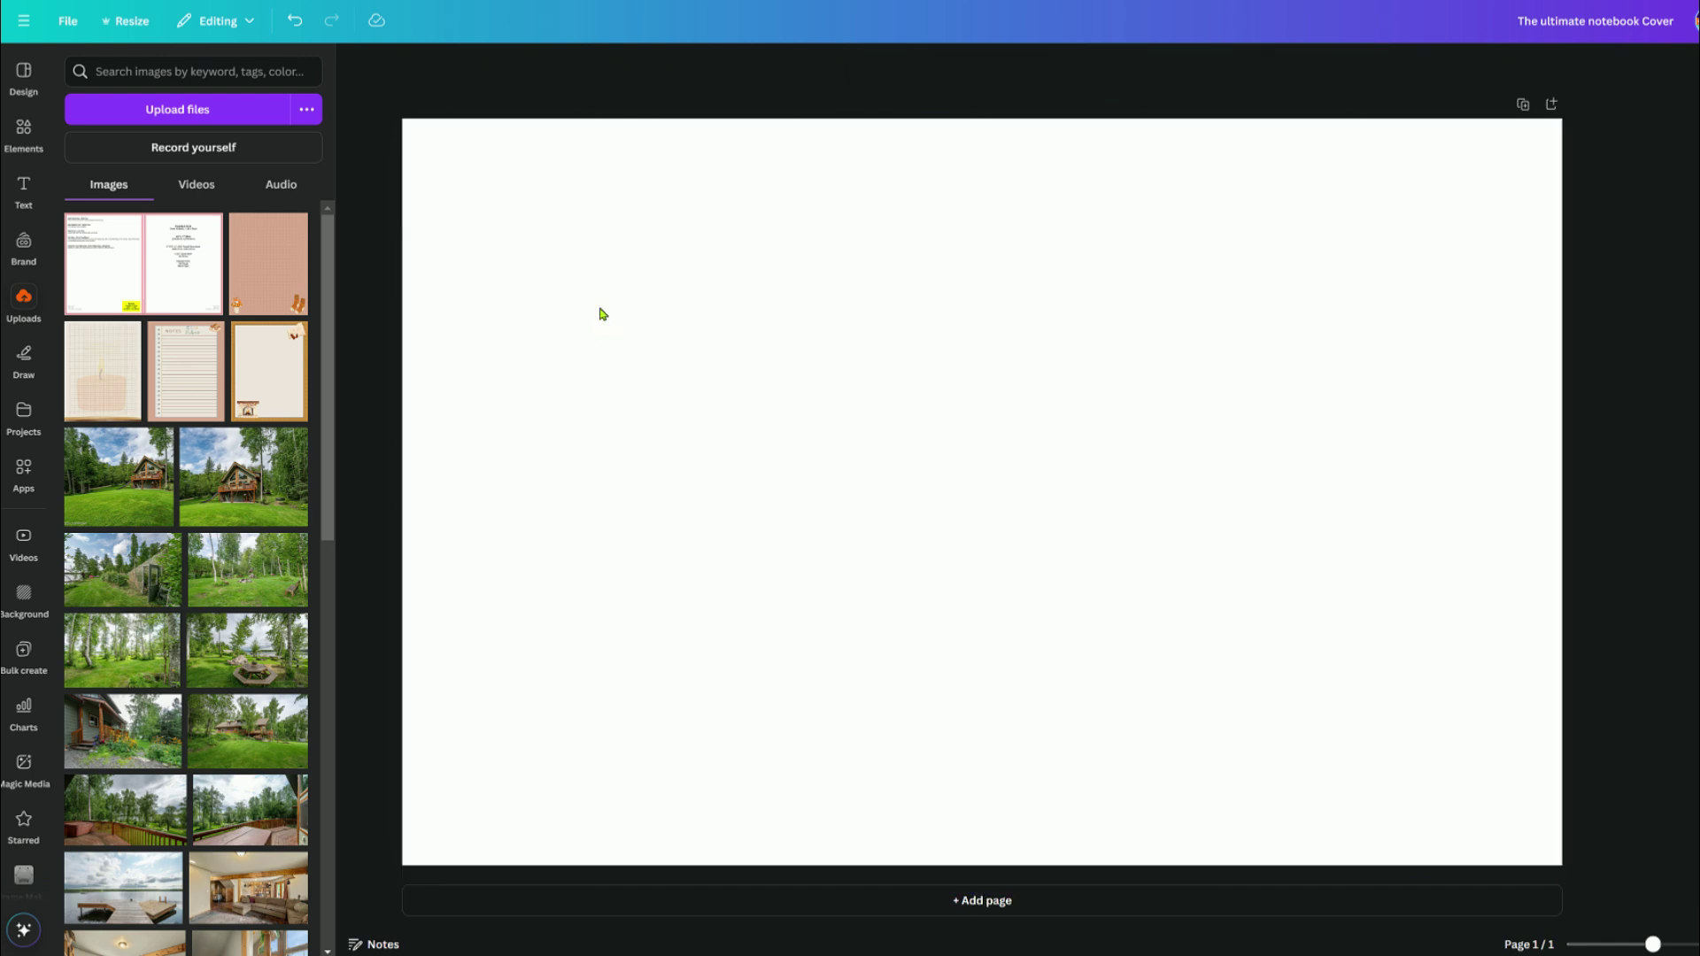
Try the green ornamental frame graphic enlarged over the front cover half of the page, and delete it.
{"action": "left_click", "coordinate": [21, 135]}
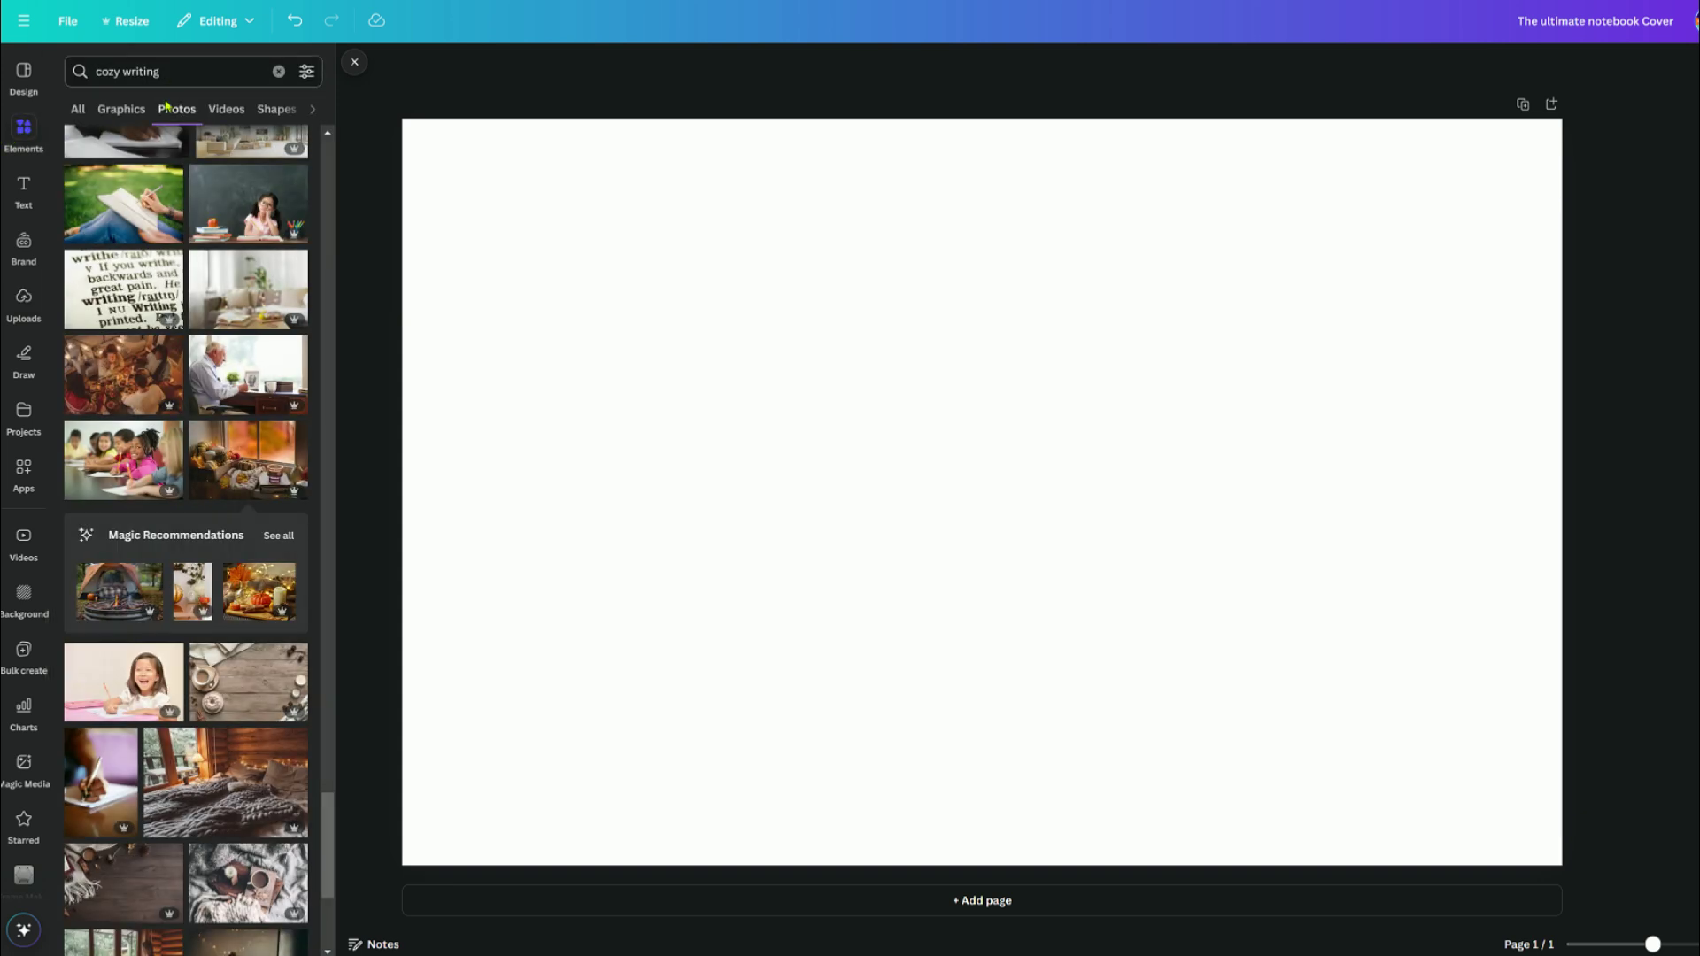
{"action": "left_click", "coordinate": [142, 118]}
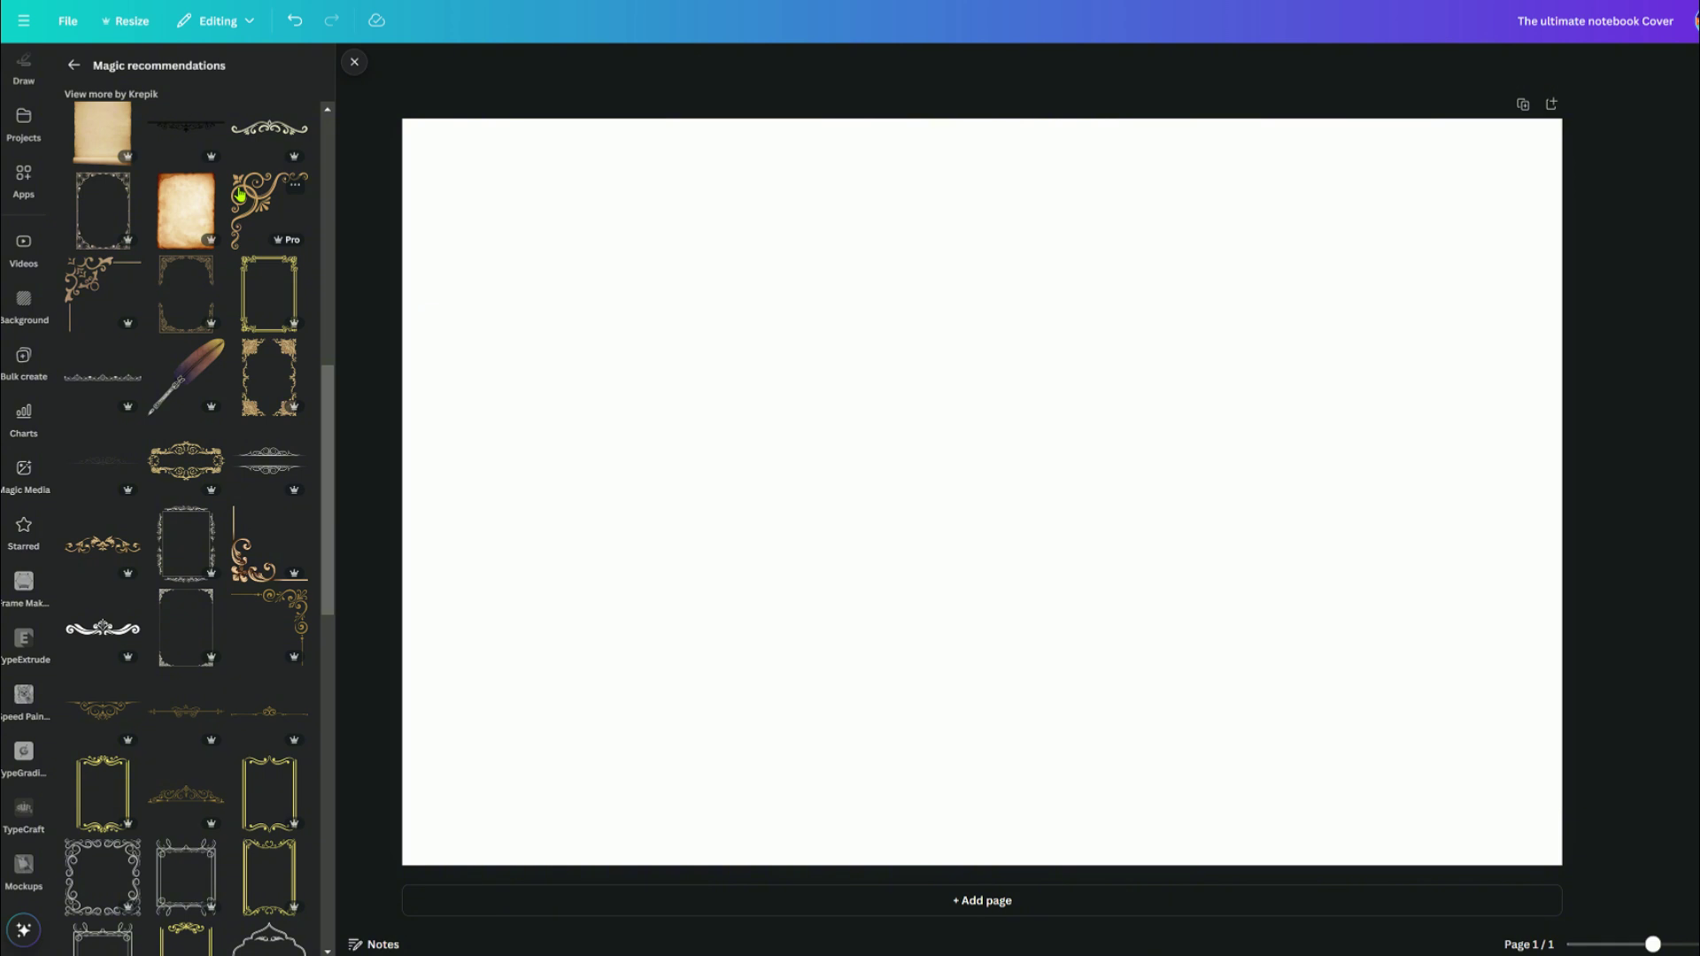
{"action": "scroll", "coordinate": [235, 354], "scroll_direction": "down", "scroll_amount": 7}
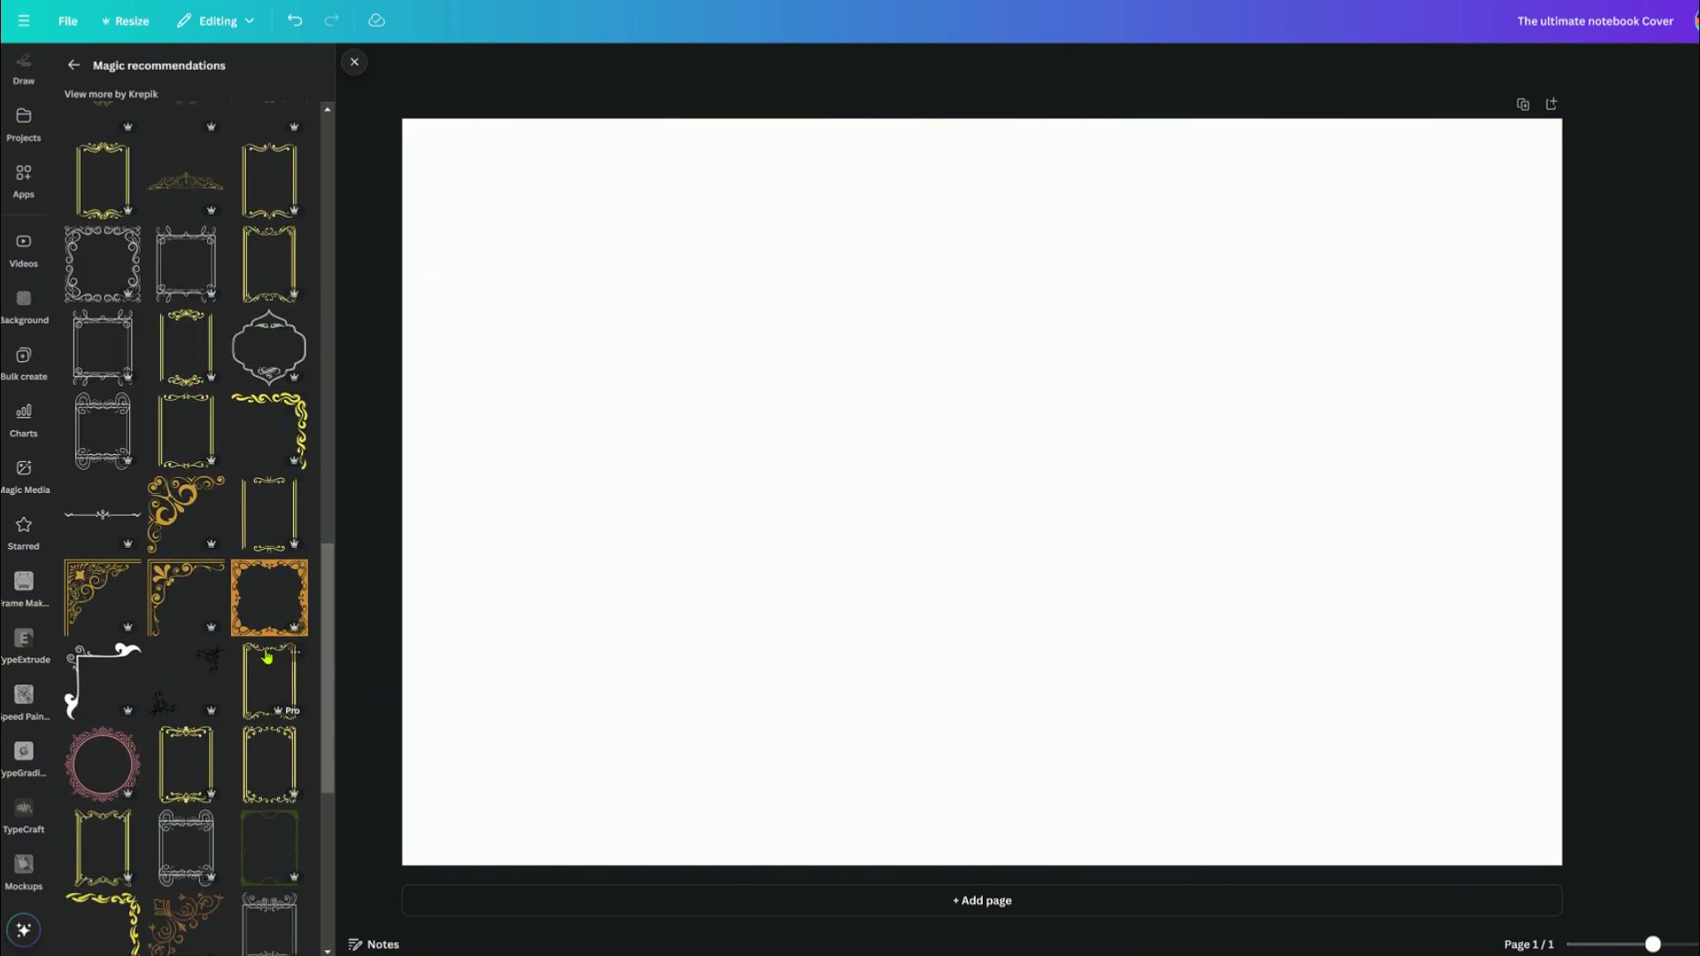
{"action": "scroll", "coordinate": [266, 656], "scroll_direction": "down", "scroll_amount": 3}
{"action": "left_click", "coordinate": [266, 611]}
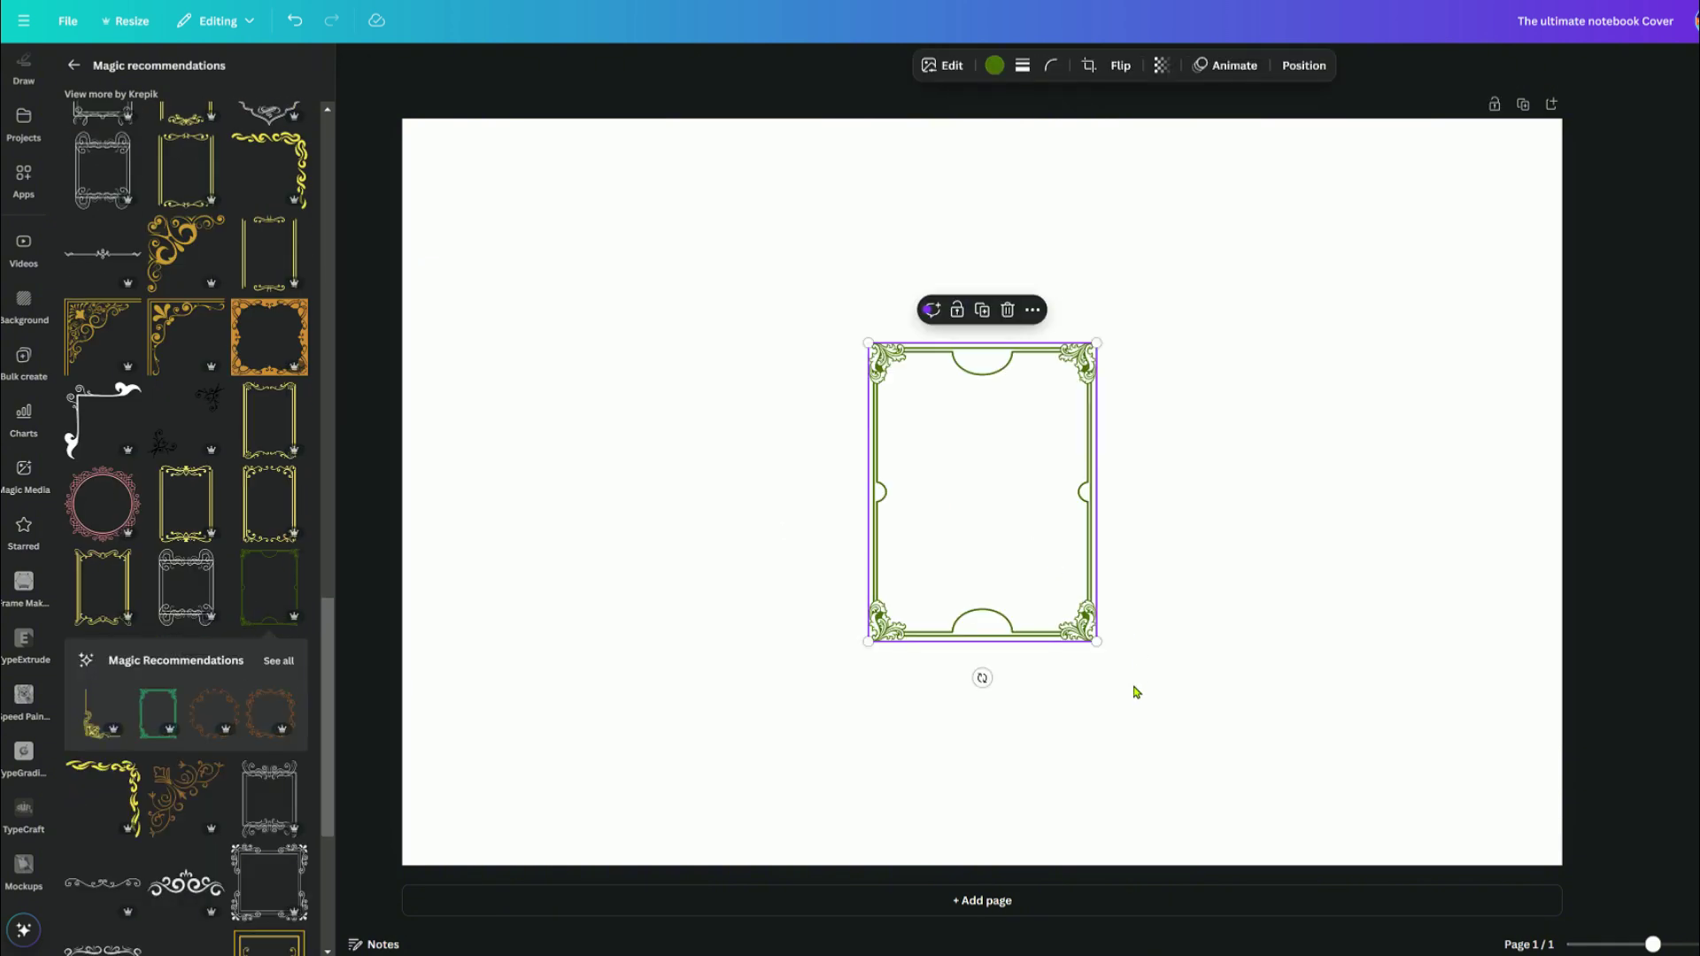
{"action": "left_click_drag", "start_coordinate": [1096, 641], "coordinate": [1312, 850]}
{"action": "left_click_drag", "start_coordinate": [1107, 780], "coordinate": [1396, 568]}
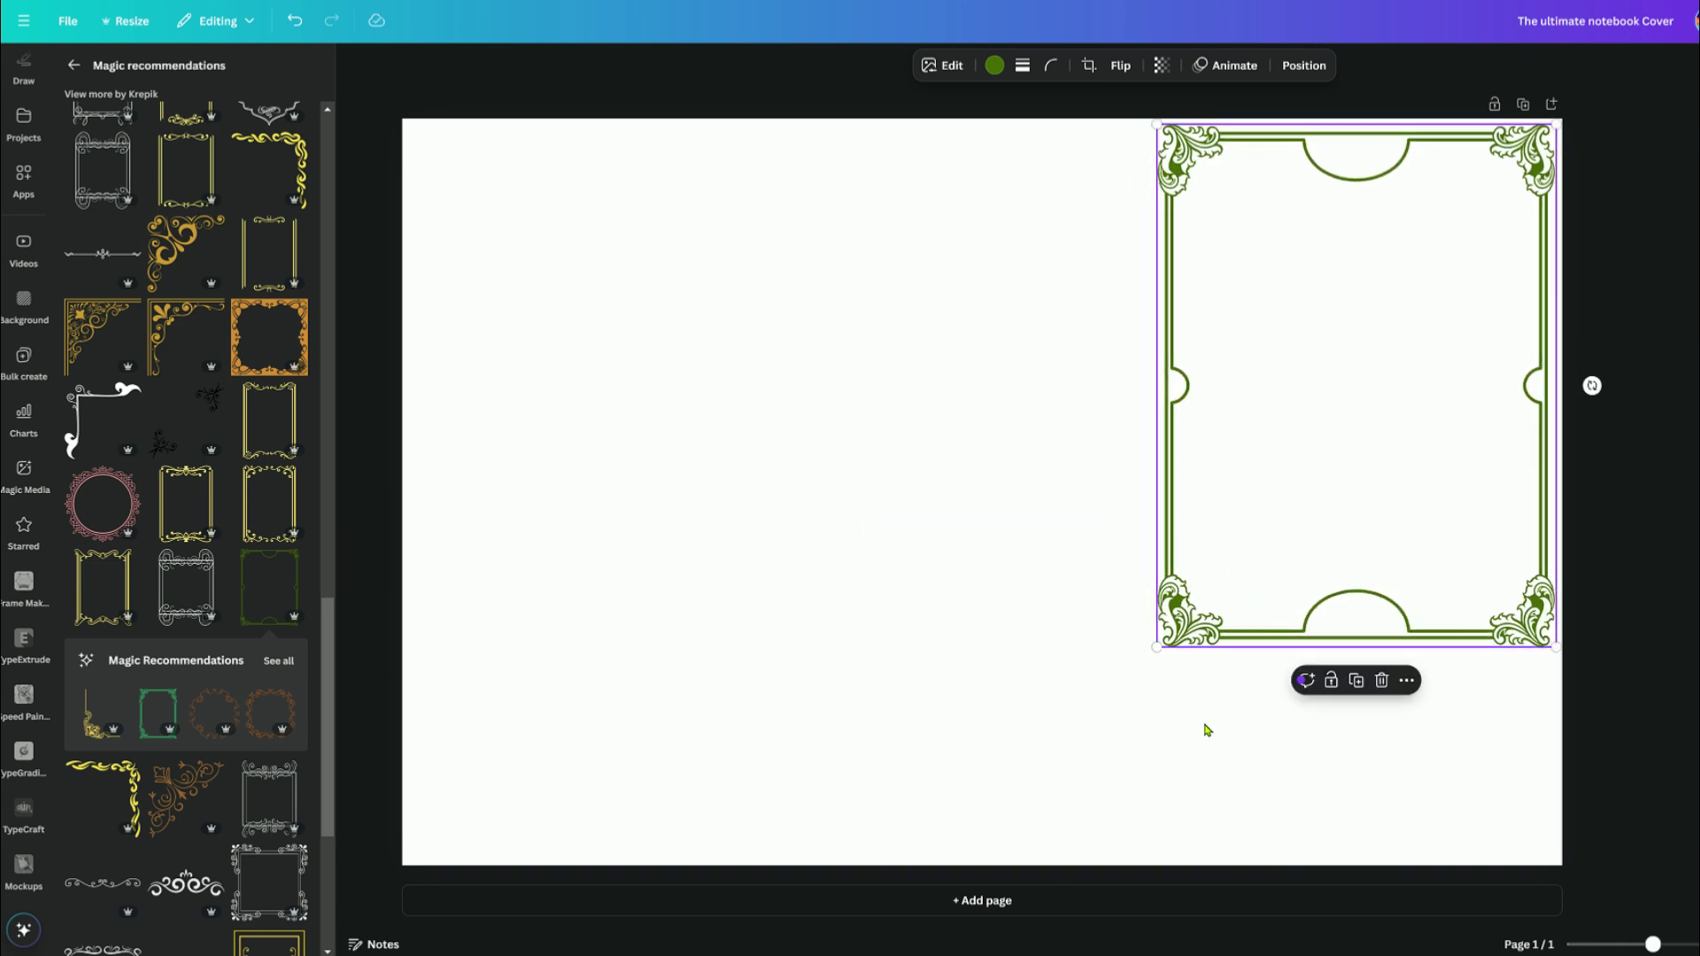
{"action": "left_click_drag", "start_coordinate": [1157, 646], "coordinate": [996, 857]}
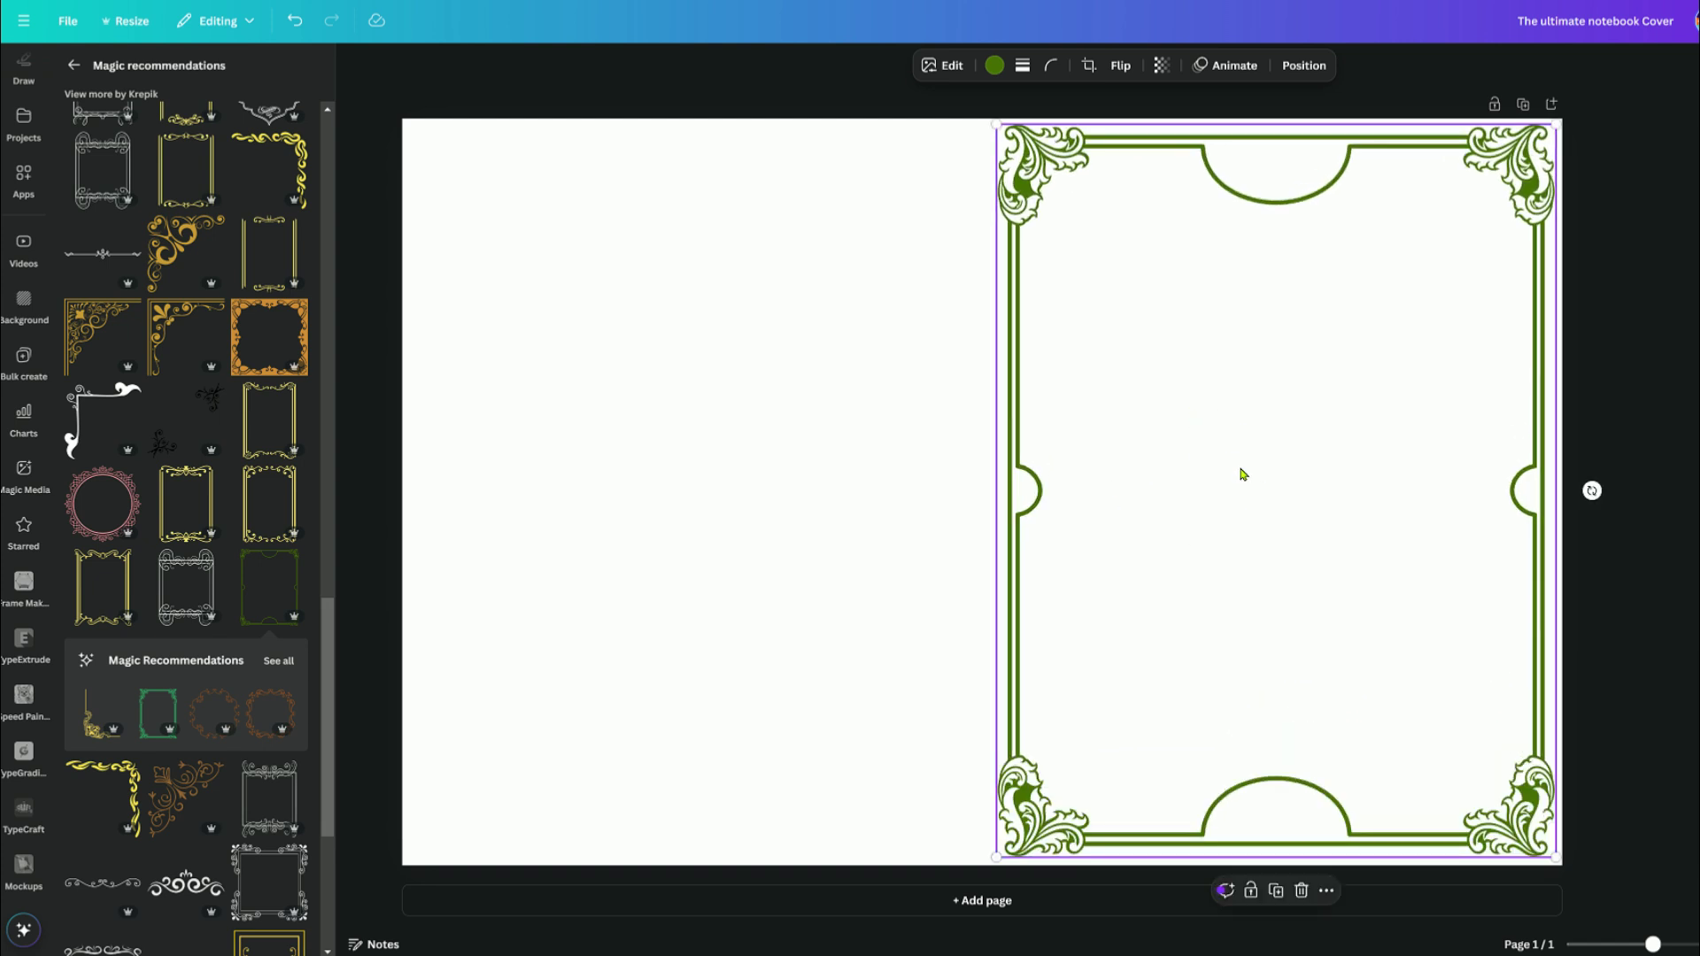
{"action": "key", "text": "Delete"}
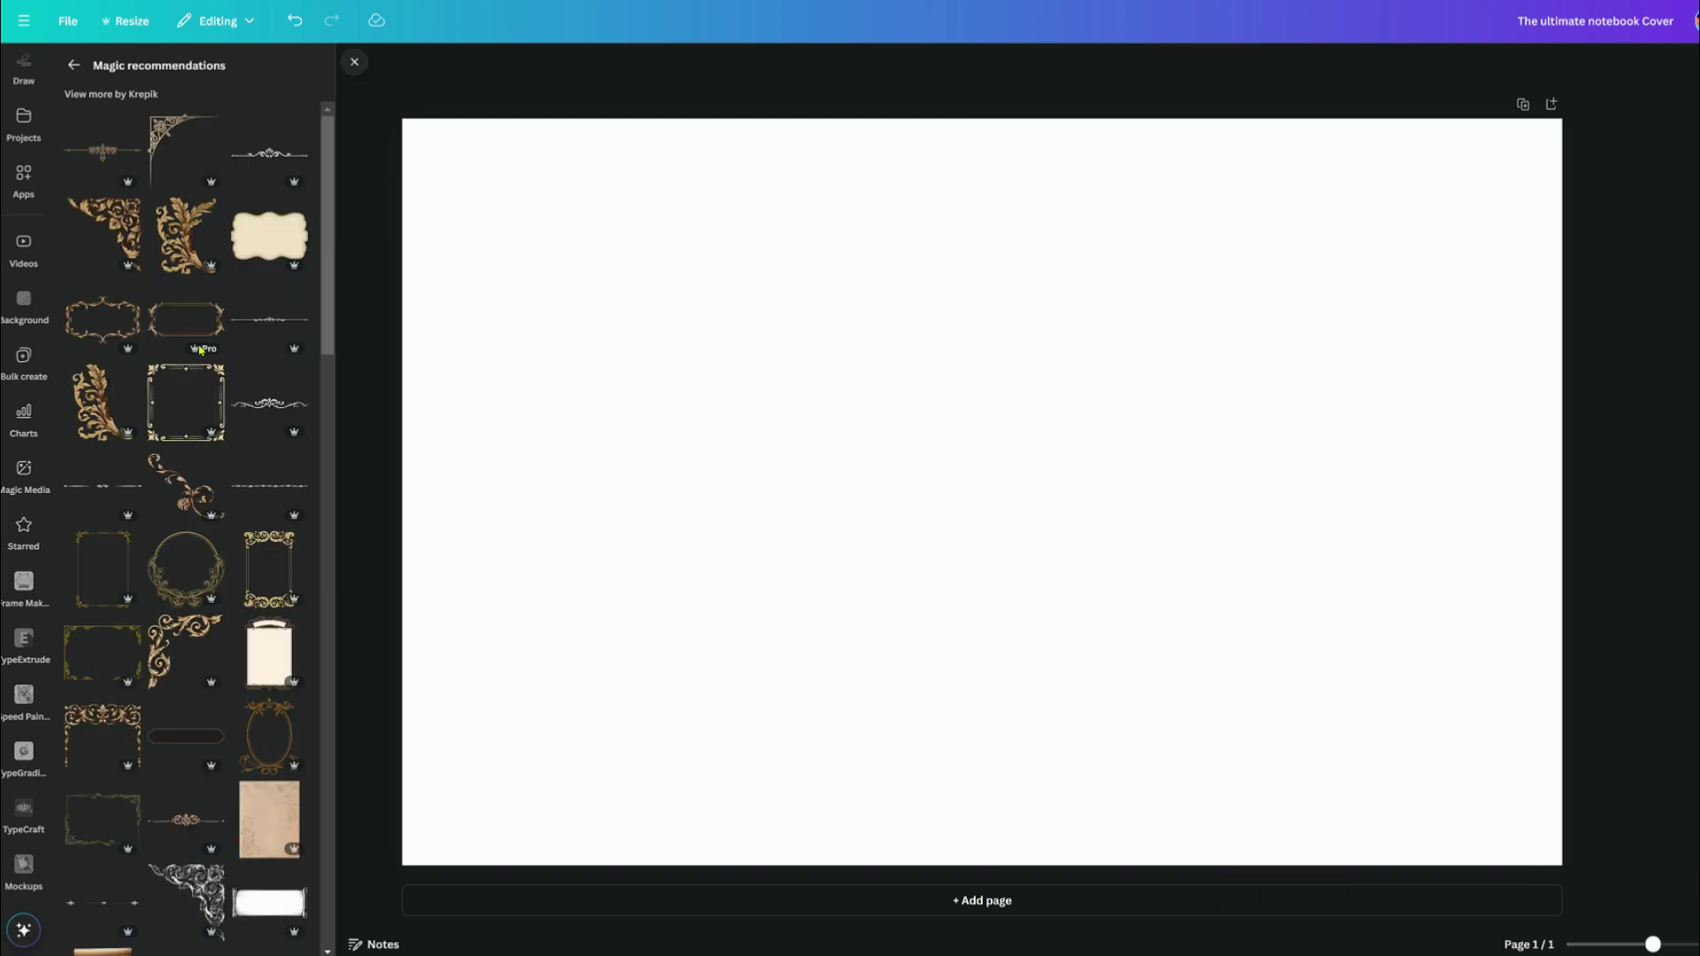
Search the photo elements for "book cover".
{"action": "left_click", "coordinate": [74, 64]}
{"action": "left_click", "coordinate": [261, 66]}
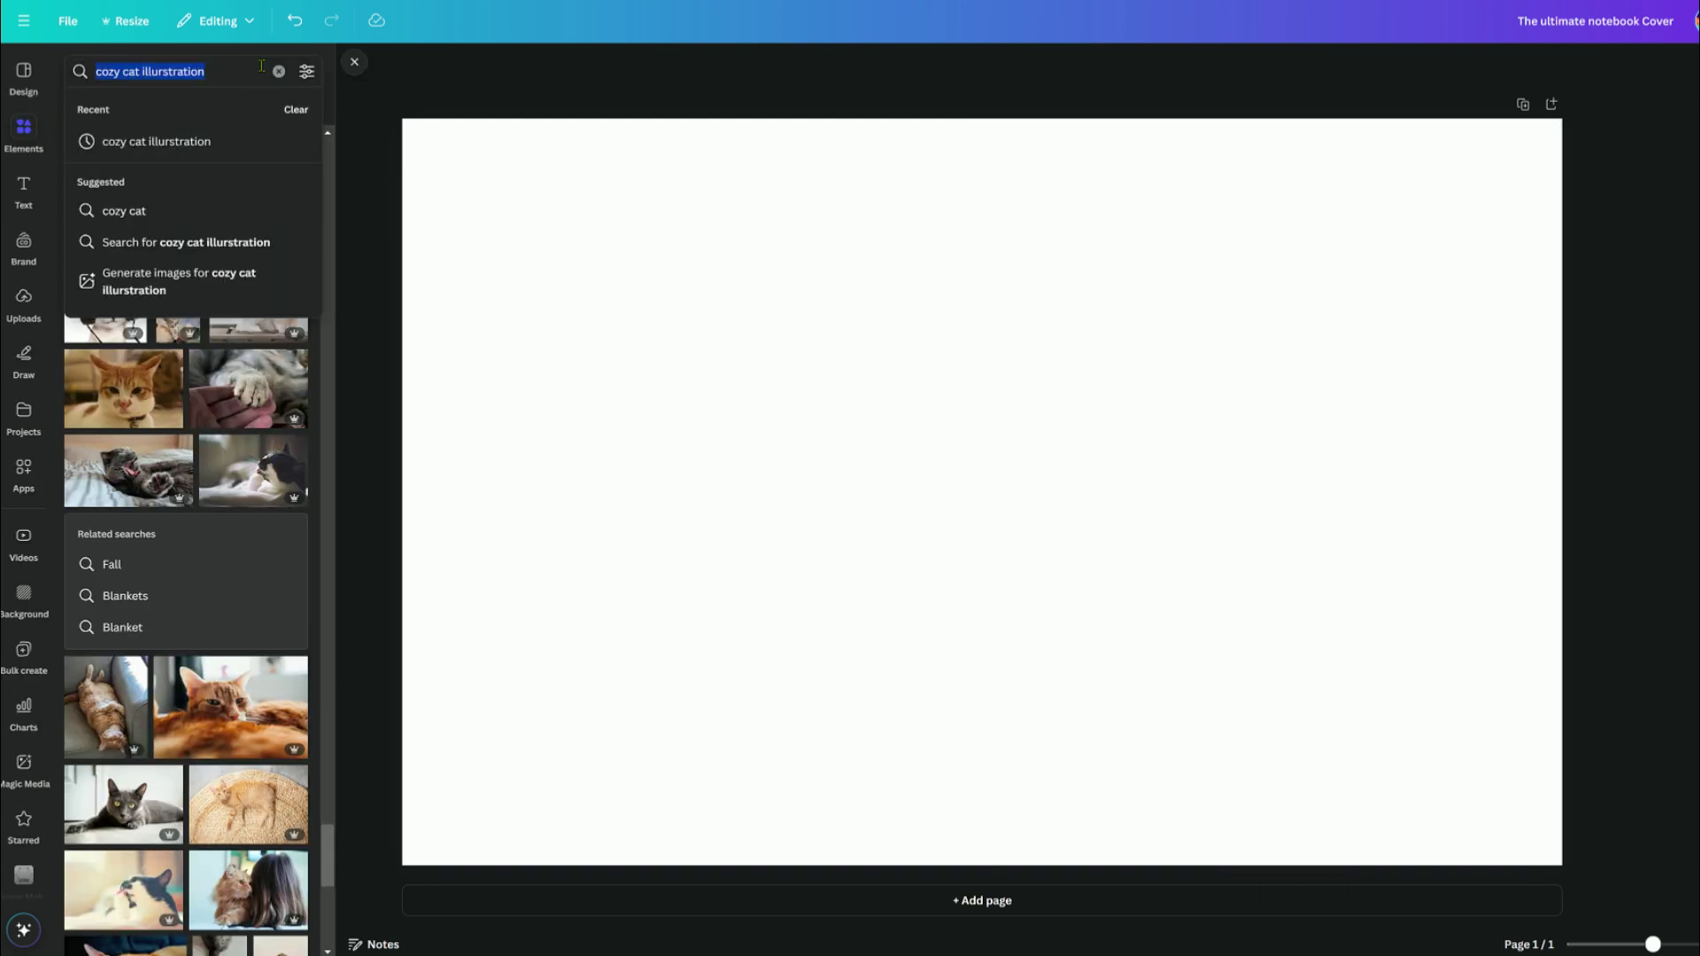
{"action": "key", "text": "BackSpace"}
{"action": "type", "text": "book"}
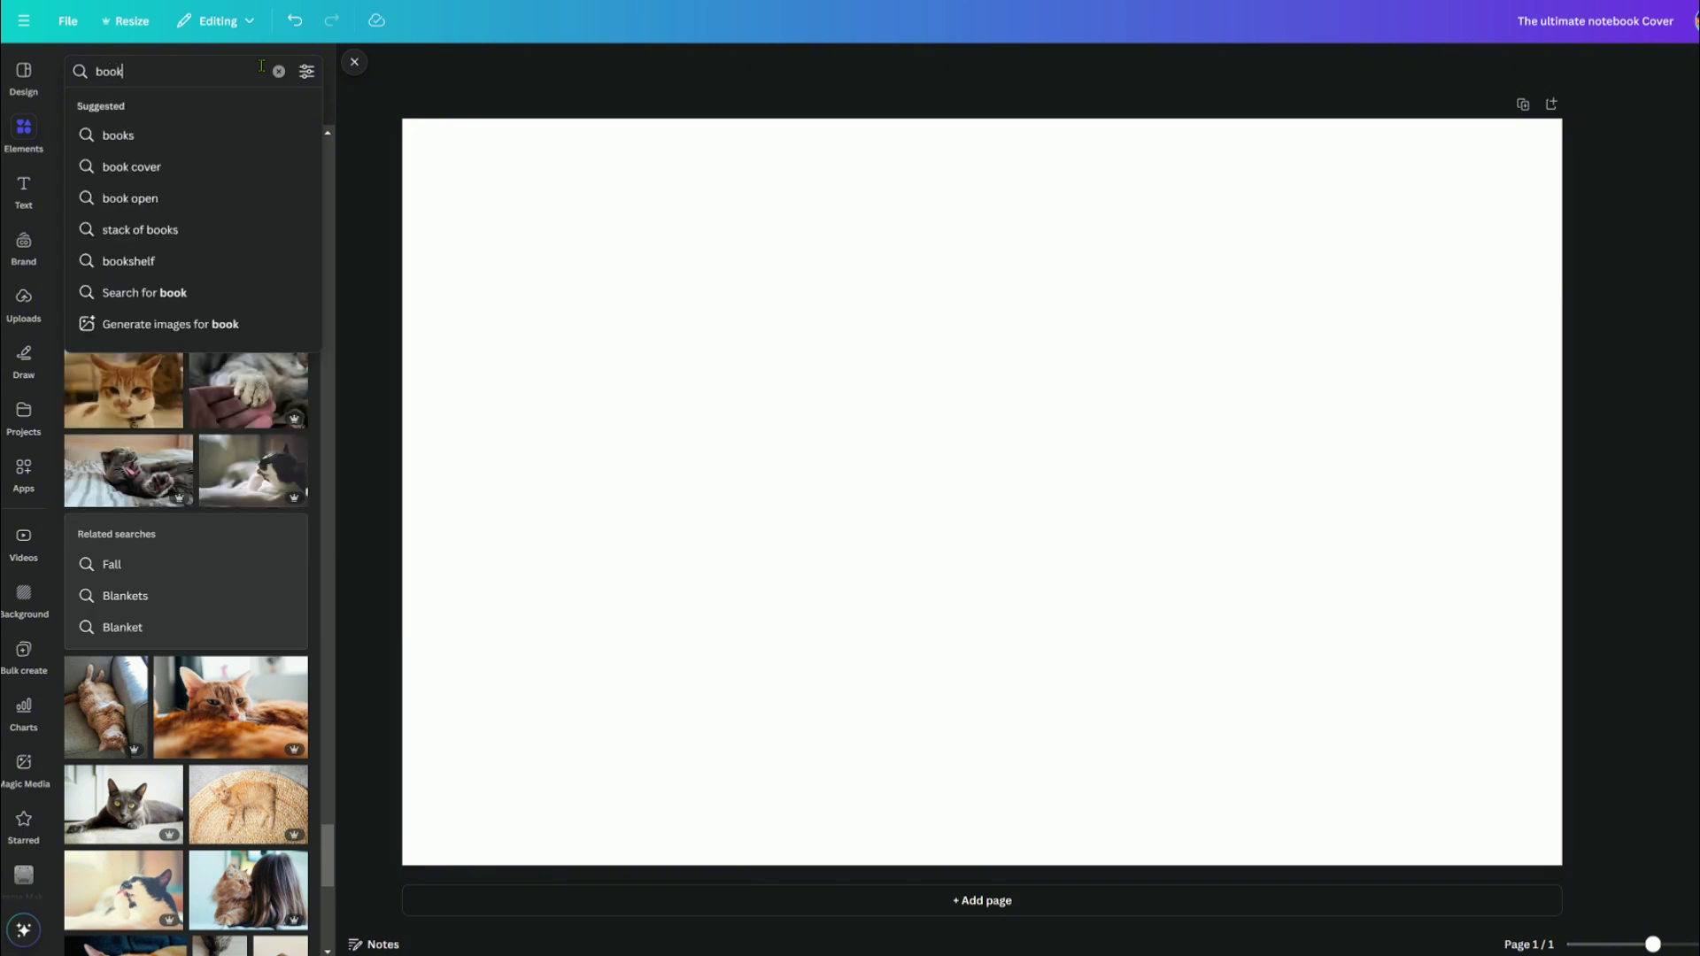
{"action": "type", "text": " cover"}
{"action": "key", "text": "Return"}
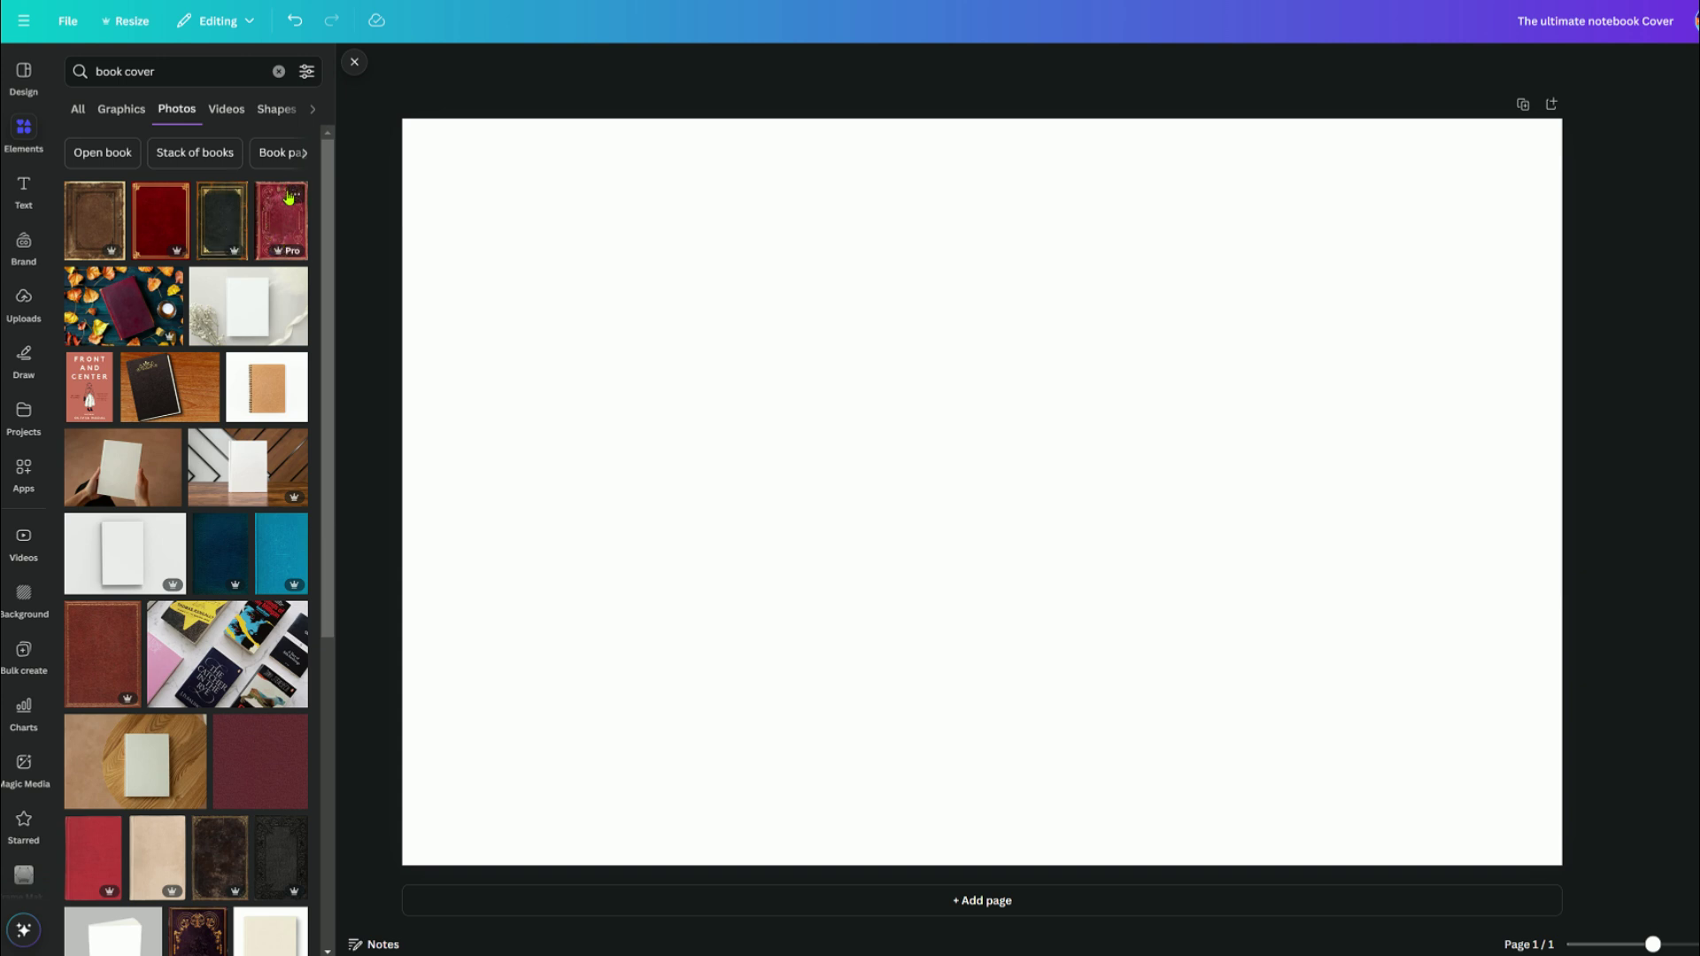
Place the worn teal fabric texture photo, enlarge it to cover the whole page and center it.
{"action": "scroll", "coordinate": [248, 587], "scroll_direction": "down", "scroll_amount": 5}
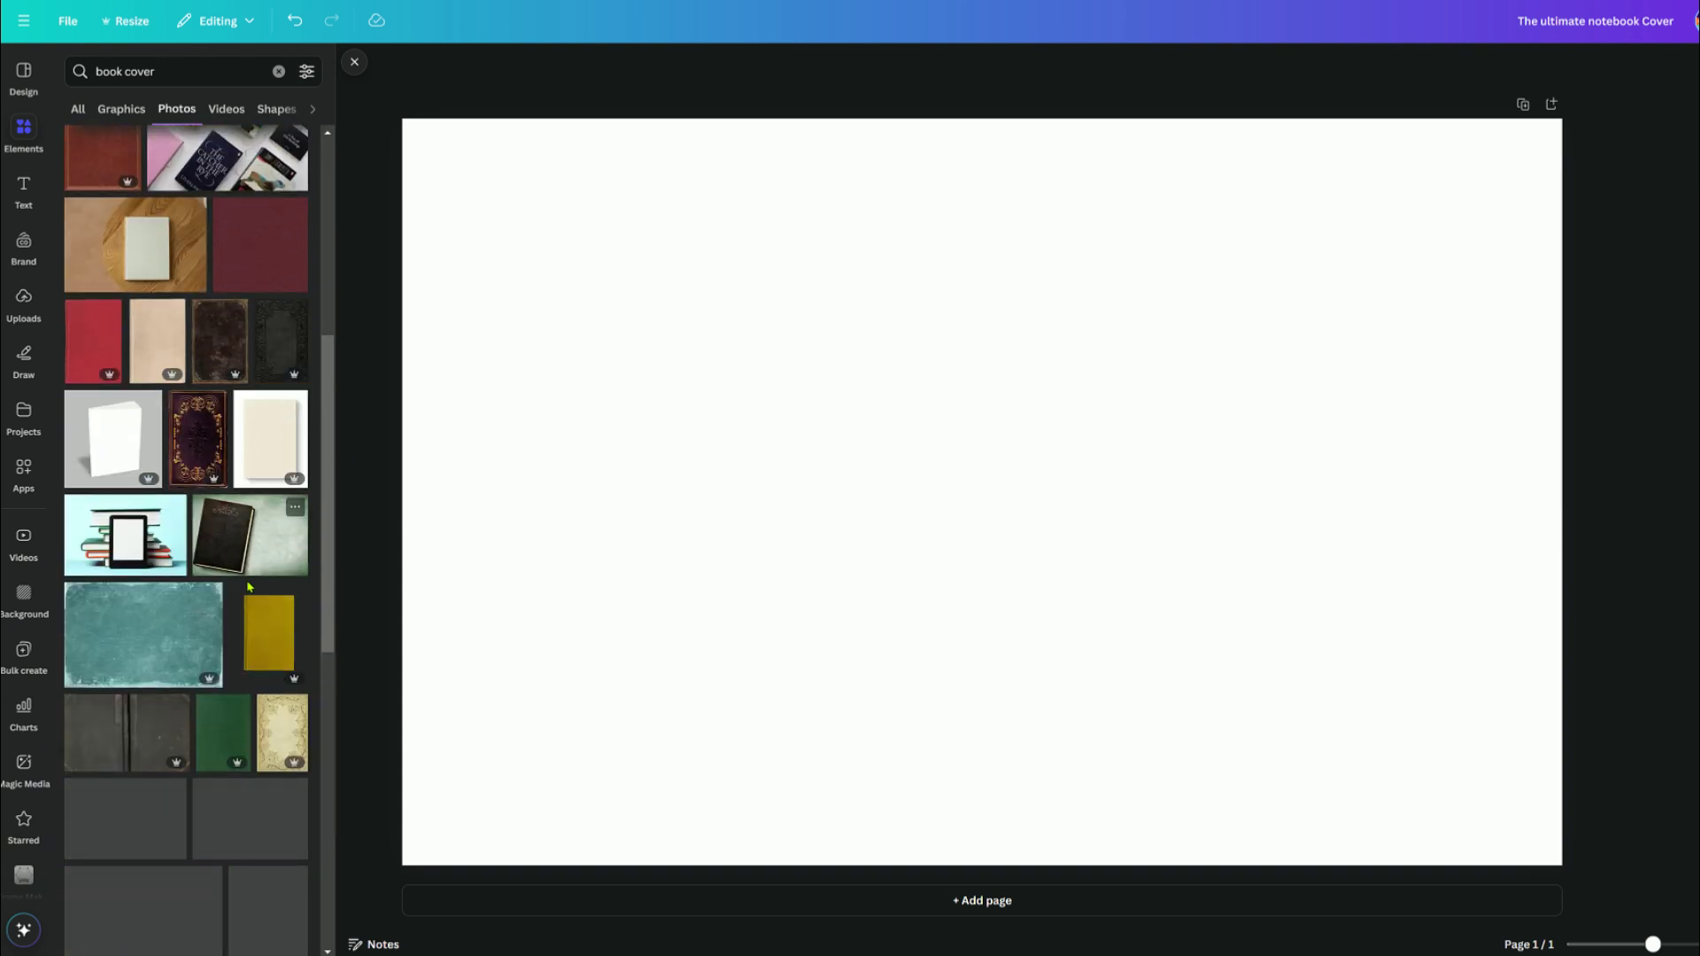
{"action": "scroll", "coordinate": [249, 587], "scroll_direction": "down", "scroll_amount": 5}
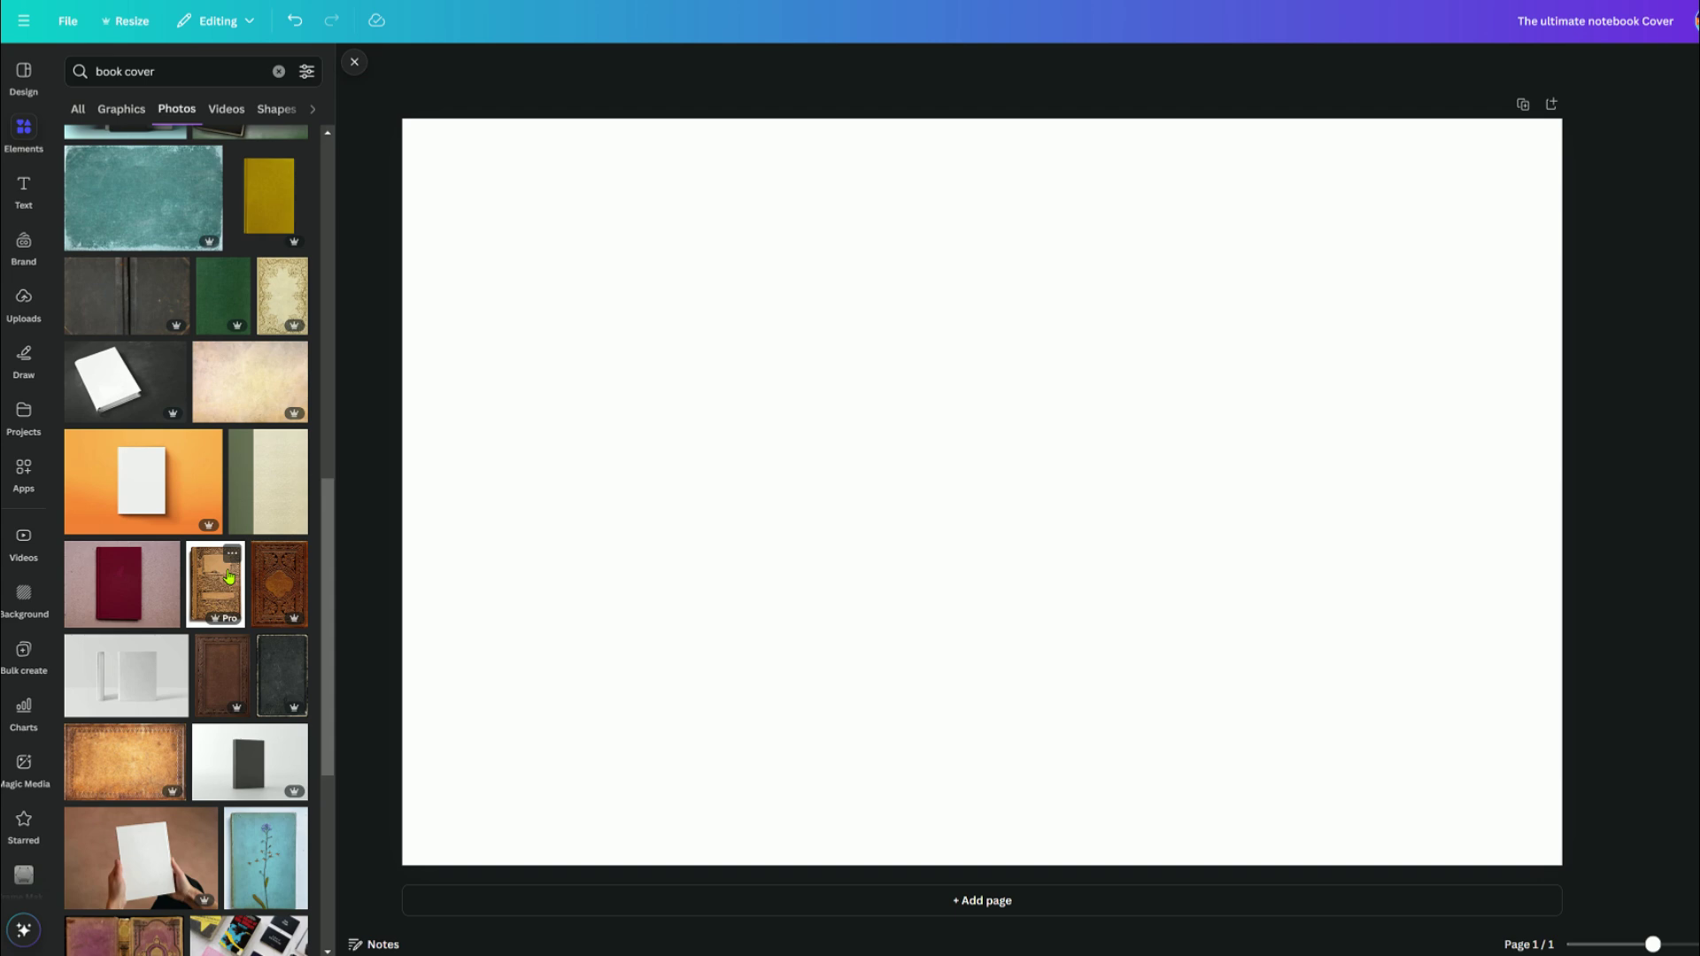
{"action": "scroll", "coordinate": [229, 577], "scroll_direction": "down", "scroll_amount": 3}
{"action": "scroll", "coordinate": [133, 520], "scroll_direction": "up", "scroll_amount": 7}
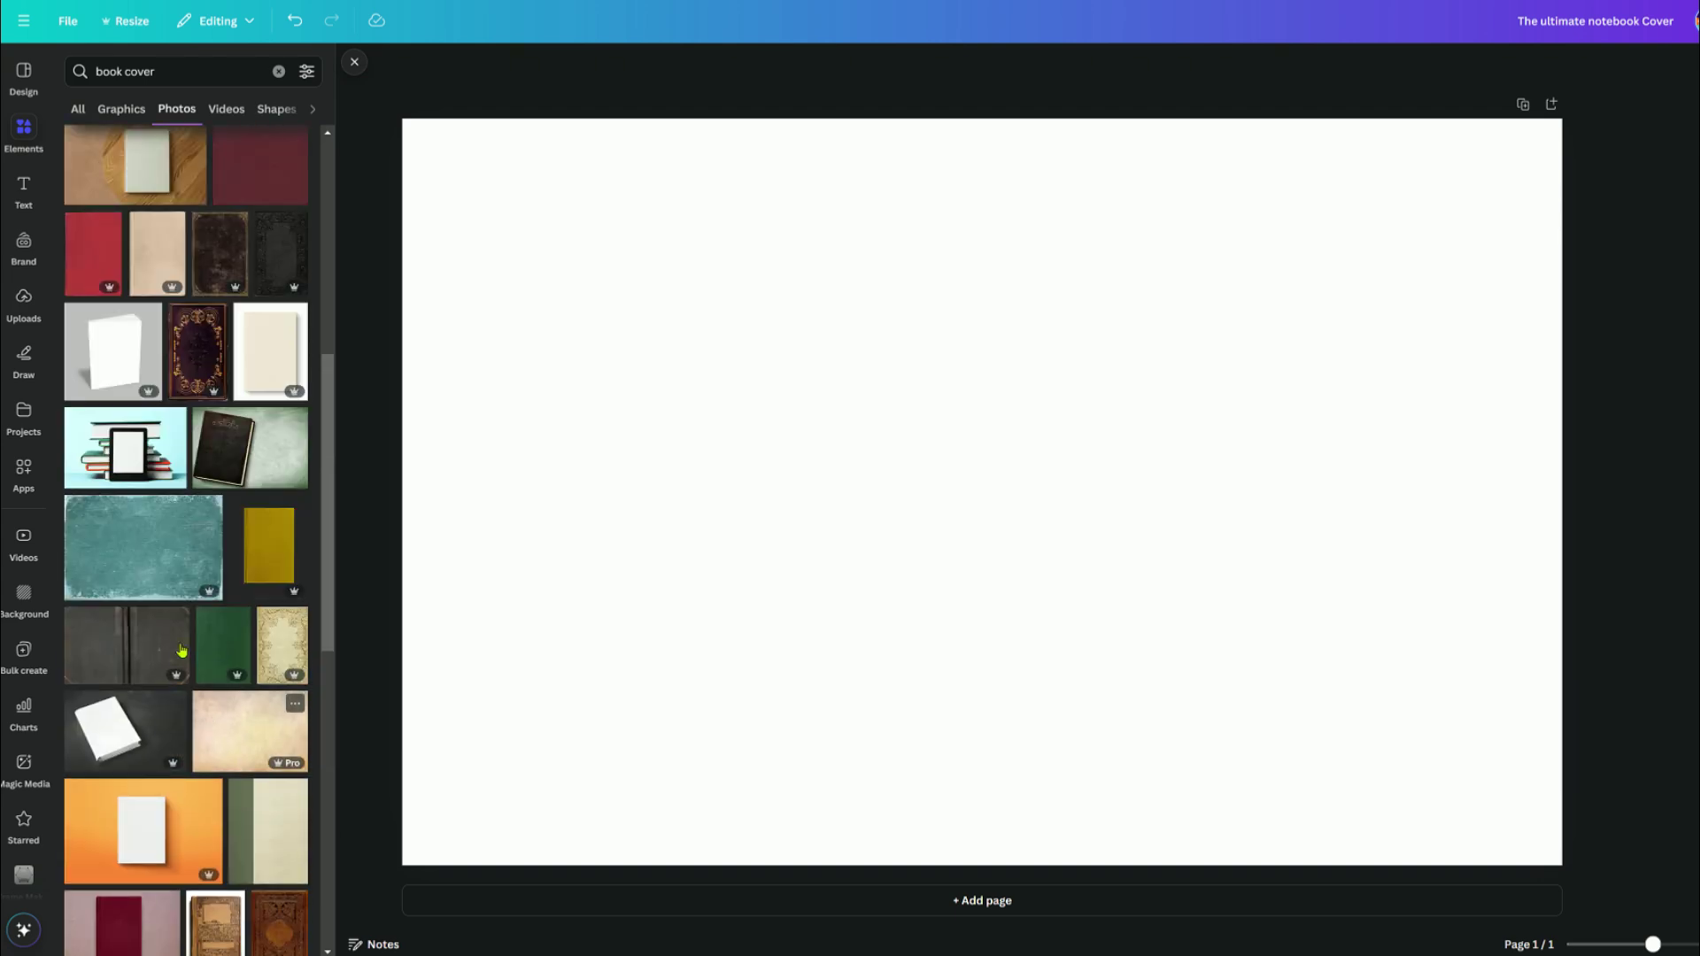
{"action": "left_click", "coordinate": [133, 540]}
{"action": "left_click_drag", "start_coordinate": [1049, 538], "coordinate": [903, 458]}
{"action": "left_click_drag", "start_coordinate": [1298, 717], "coordinate": [1563, 877]}
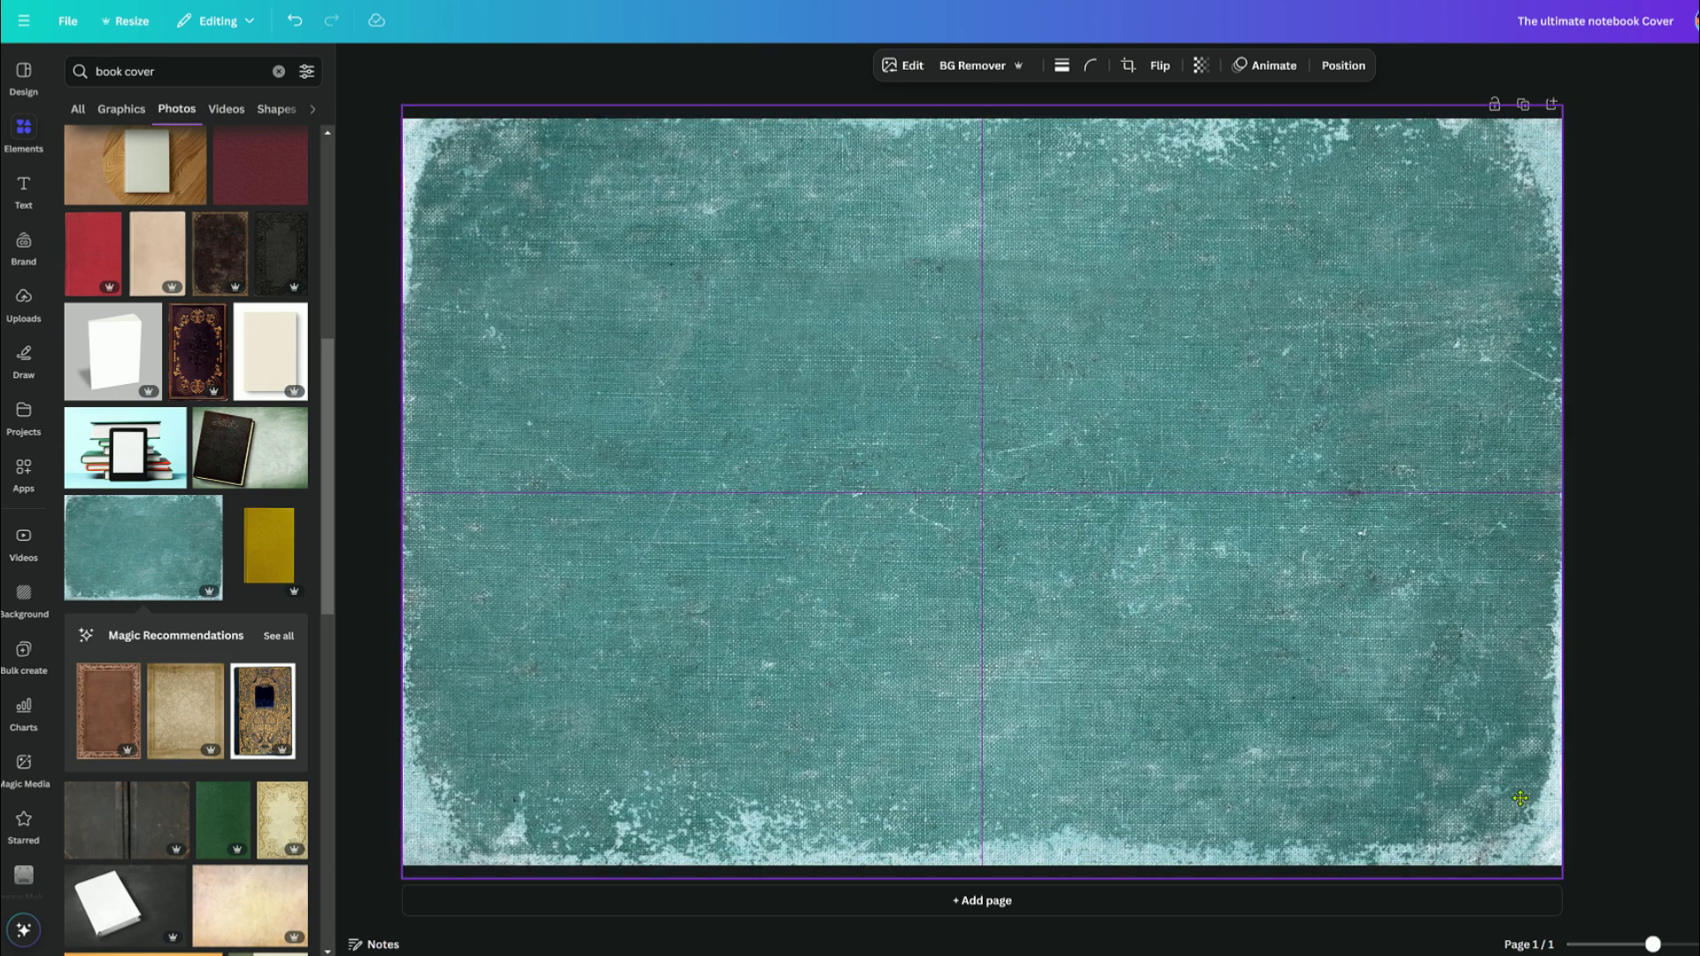
{"action": "left_click_drag", "start_coordinate": [1521, 798], "coordinate": [1521, 799]}
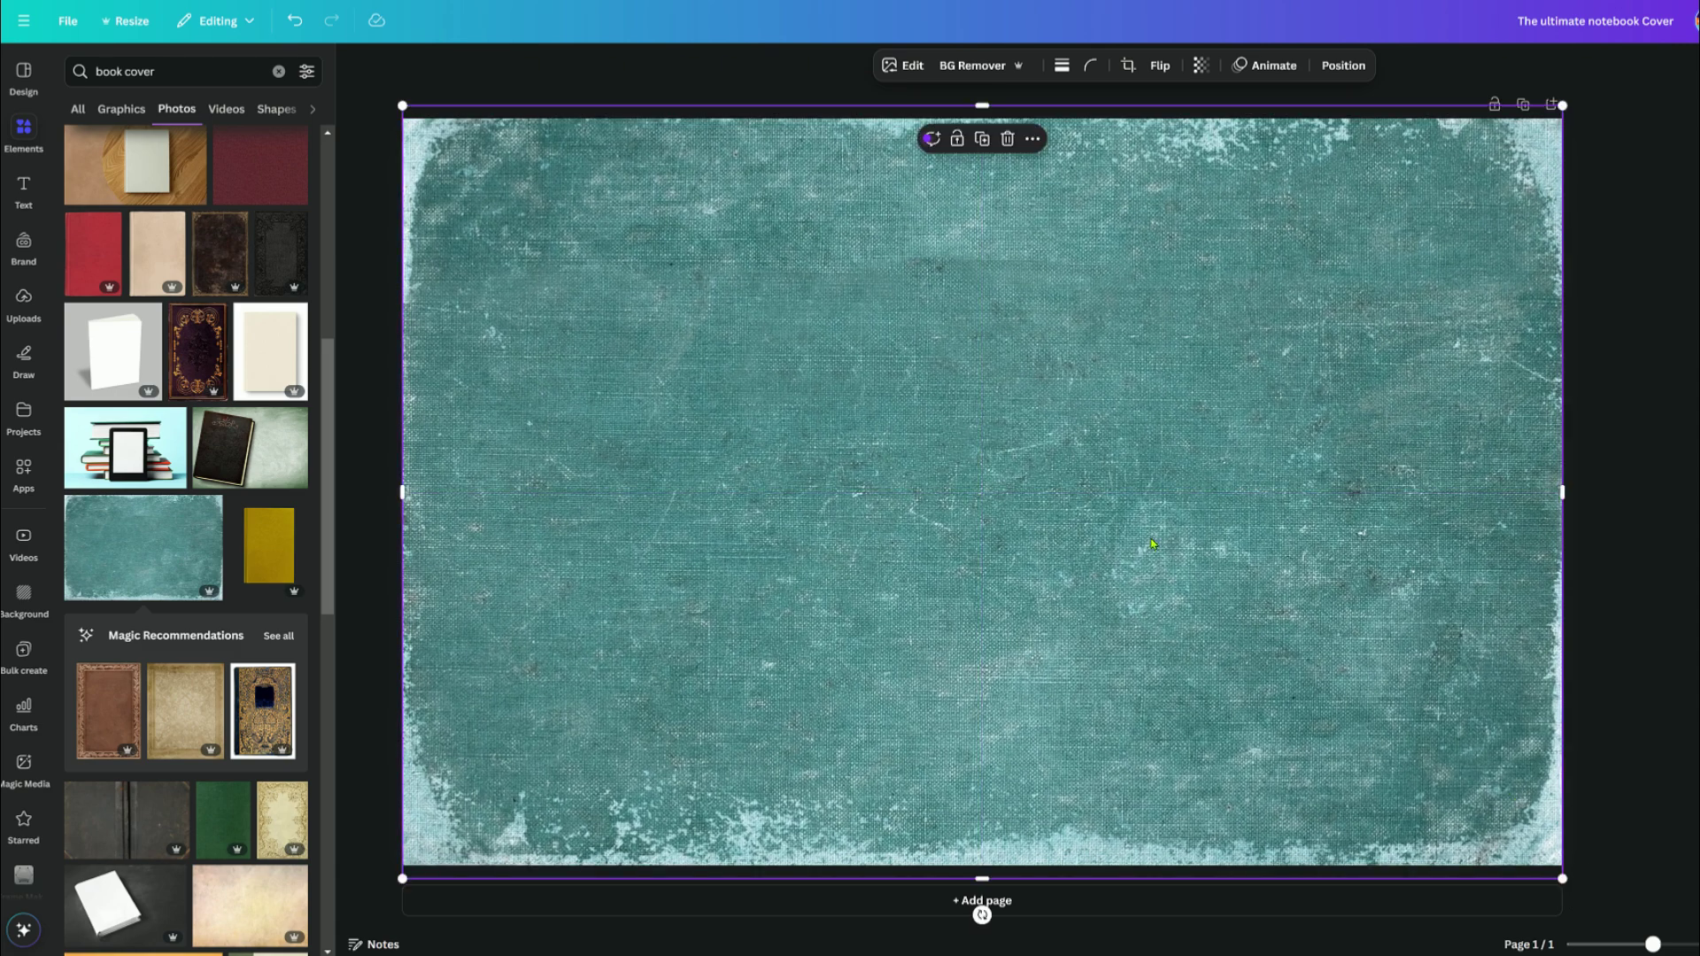
Apply the Sepia duotone effect to the teal texture background.
{"action": "left_click", "coordinate": [894, 71]}
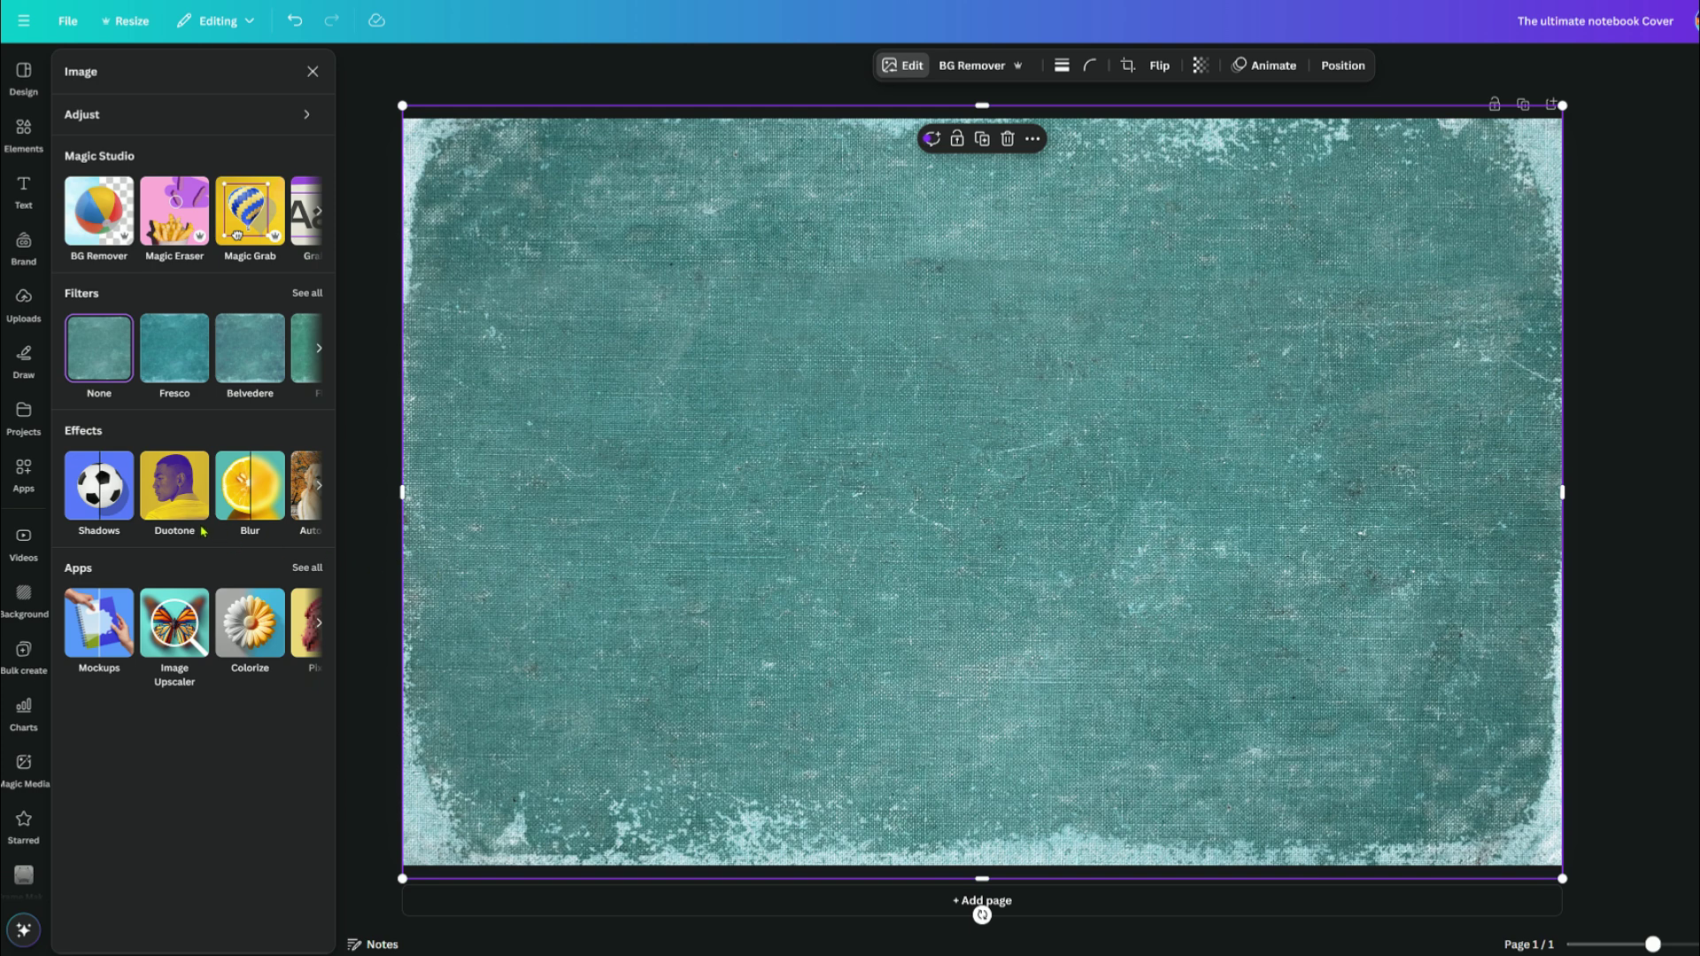
{"action": "left_click", "coordinate": [160, 493]}
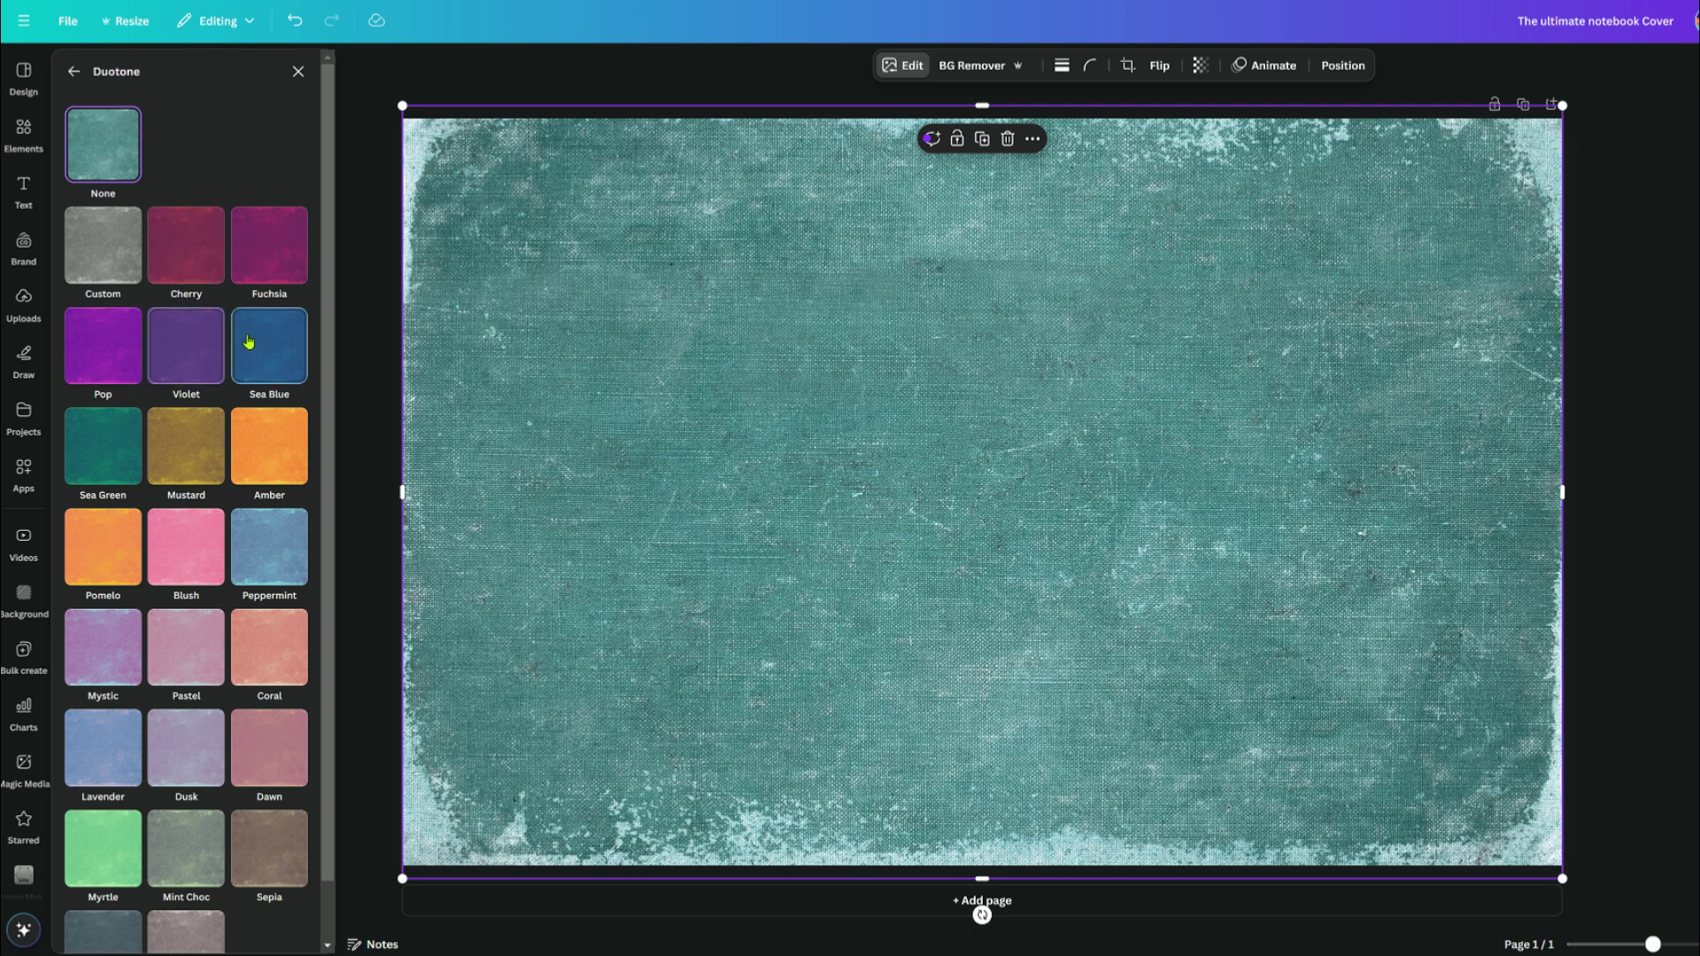
{"action": "scroll", "coordinate": [191, 656], "scroll_direction": "down", "scroll_amount": 1}
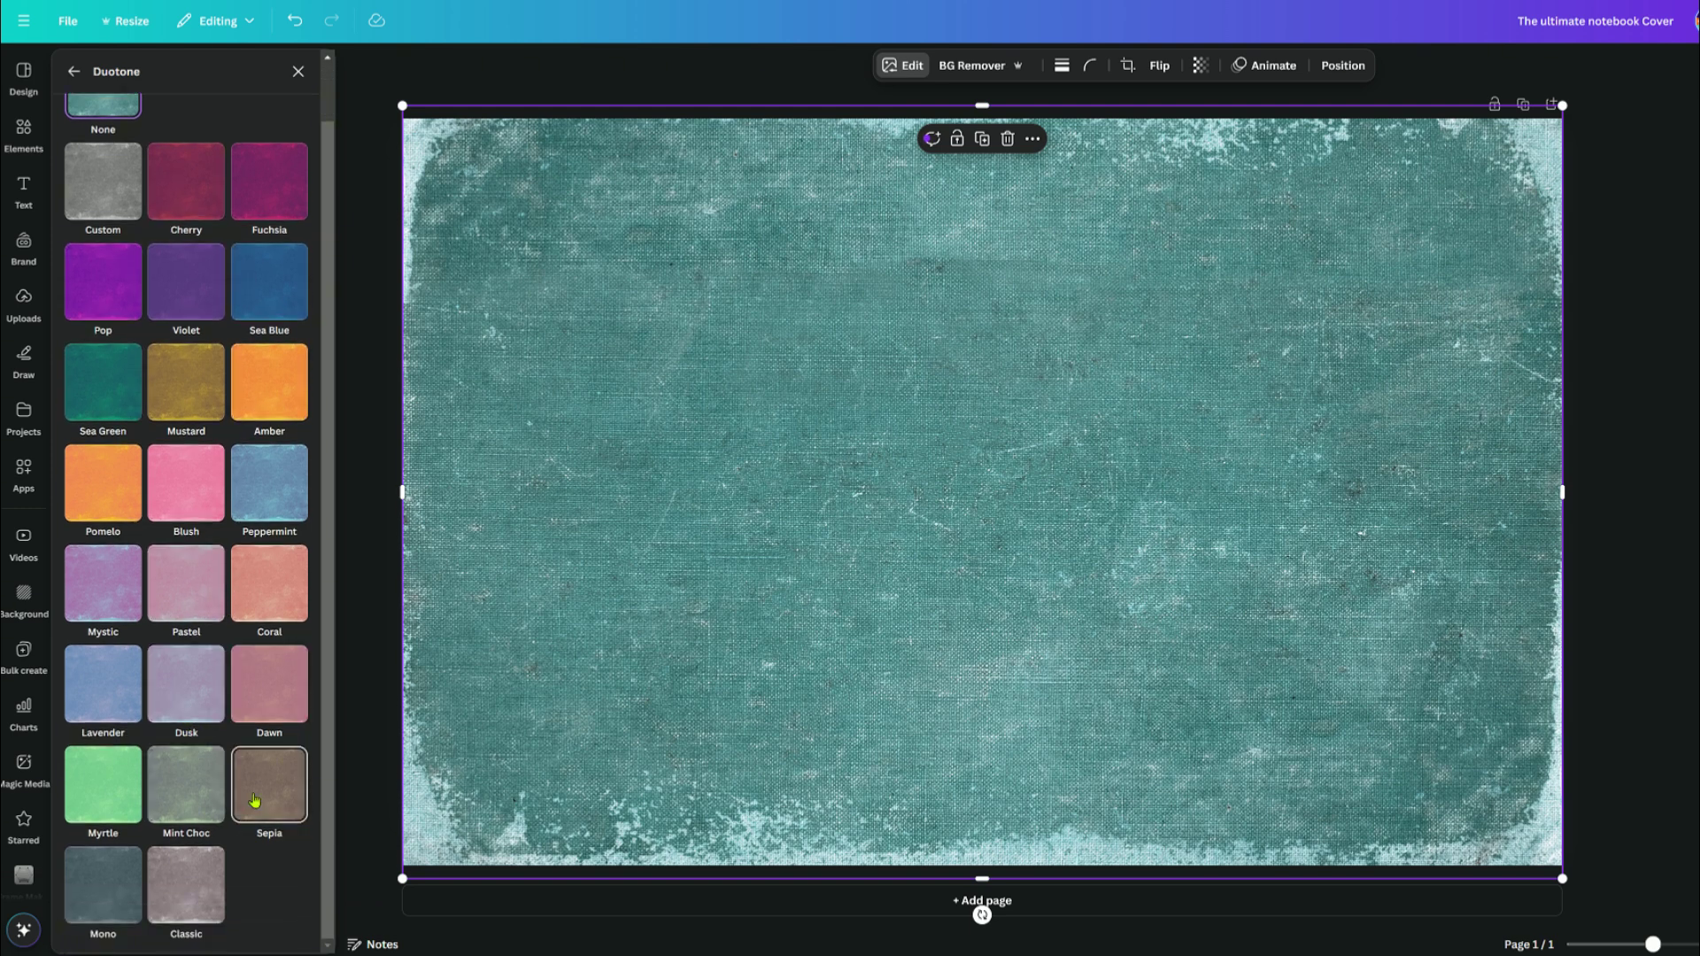
{"action": "left_click", "coordinate": [255, 801]}
{"action": "scroll", "coordinate": [256, 789], "scroll_direction": "down", "scroll_amount": 2}
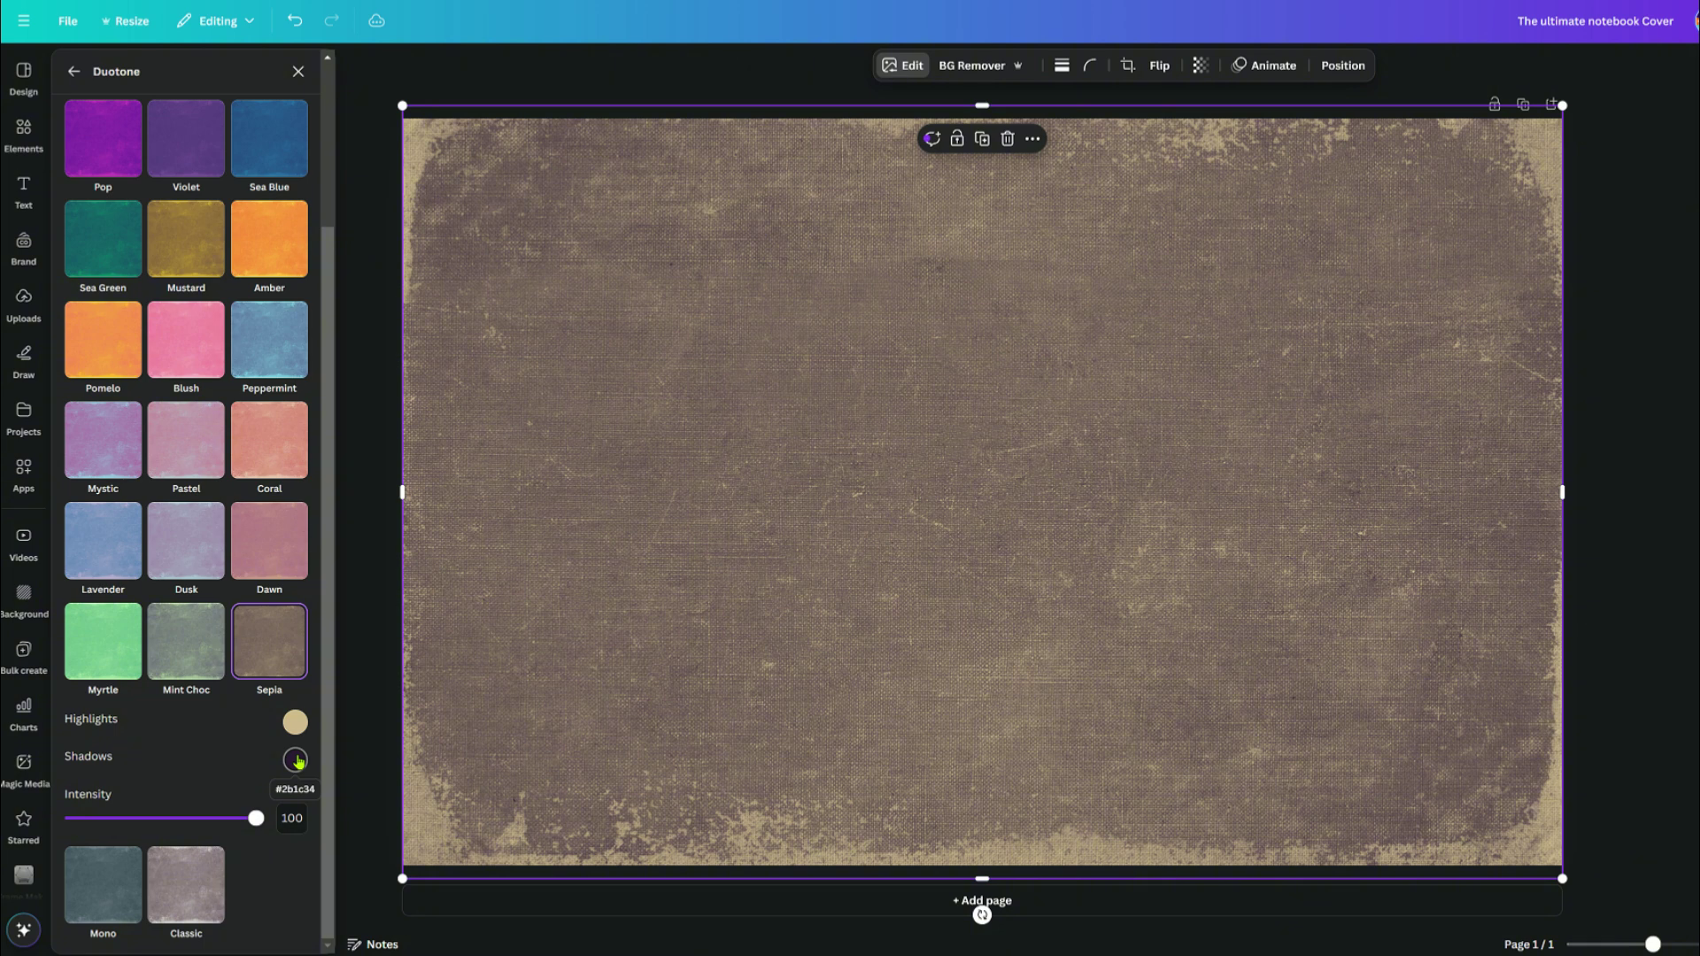
Change the Sepia duotone's shadows color to a more saturated, warm orange-brown.
{"action": "left_click", "coordinate": [296, 760]}
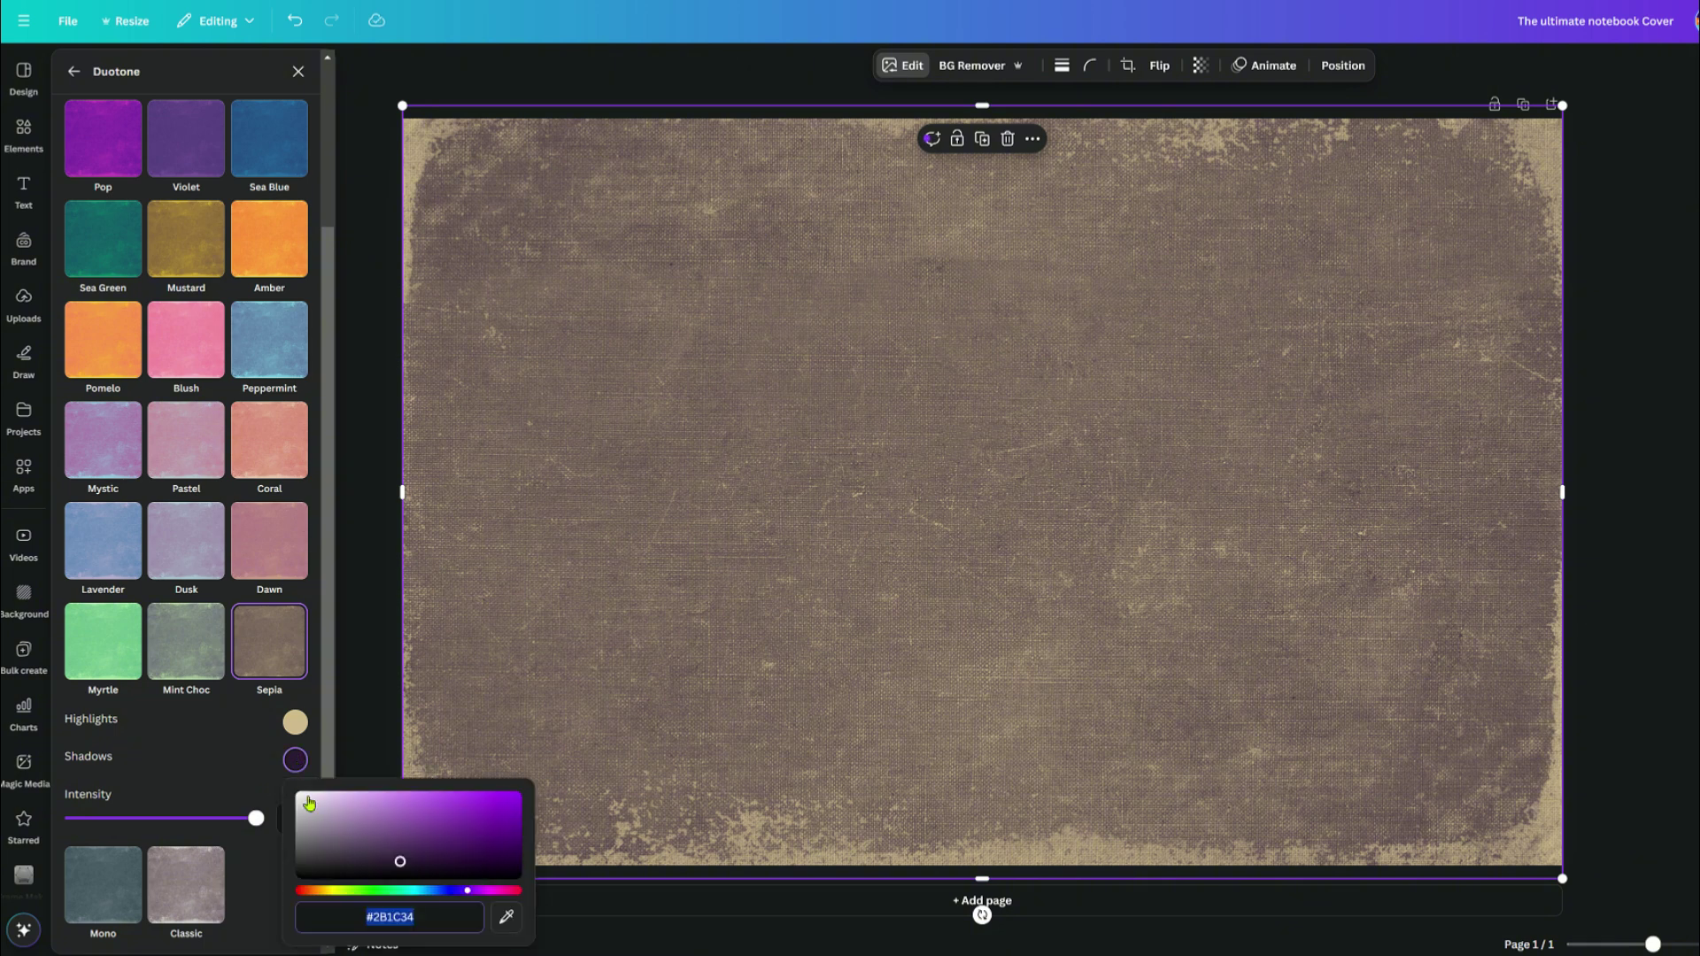
{"action": "left_click", "coordinate": [321, 891]}
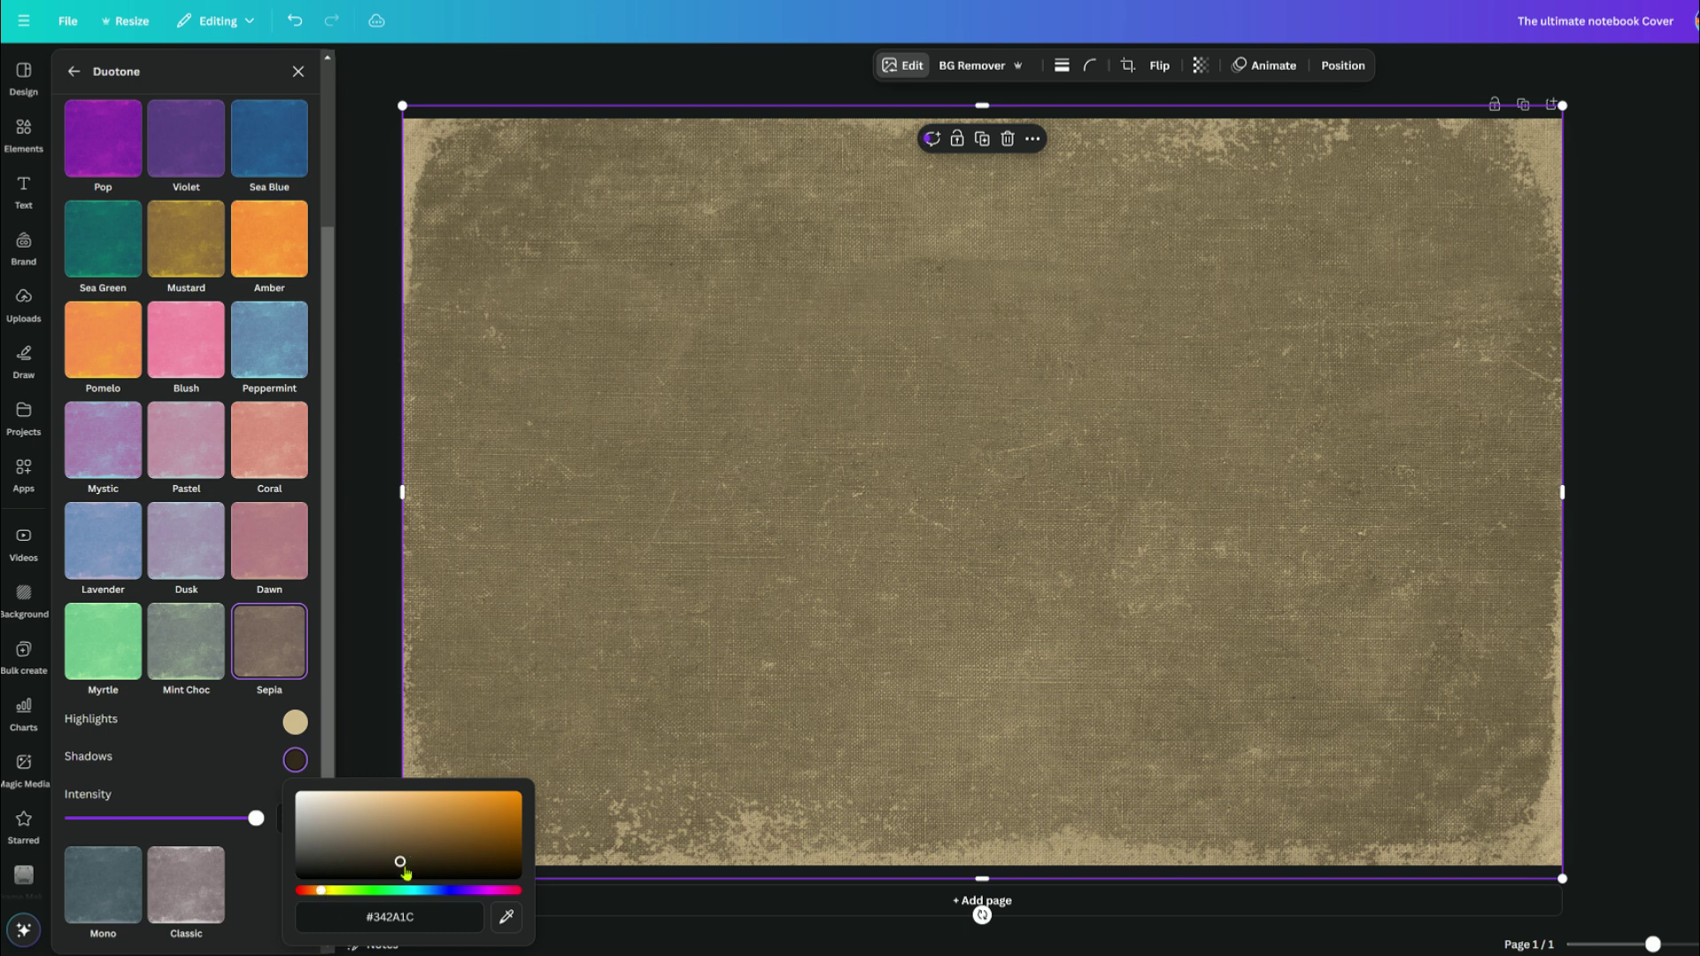
{"action": "left_click_drag", "start_coordinate": [400, 862], "coordinate": [534, 864]}
{"action": "left_click_drag", "start_coordinate": [530, 862], "coordinate": [532, 865]}
{"action": "key", "text": "Escape"}
{"action": "key", "text": "Escape"}
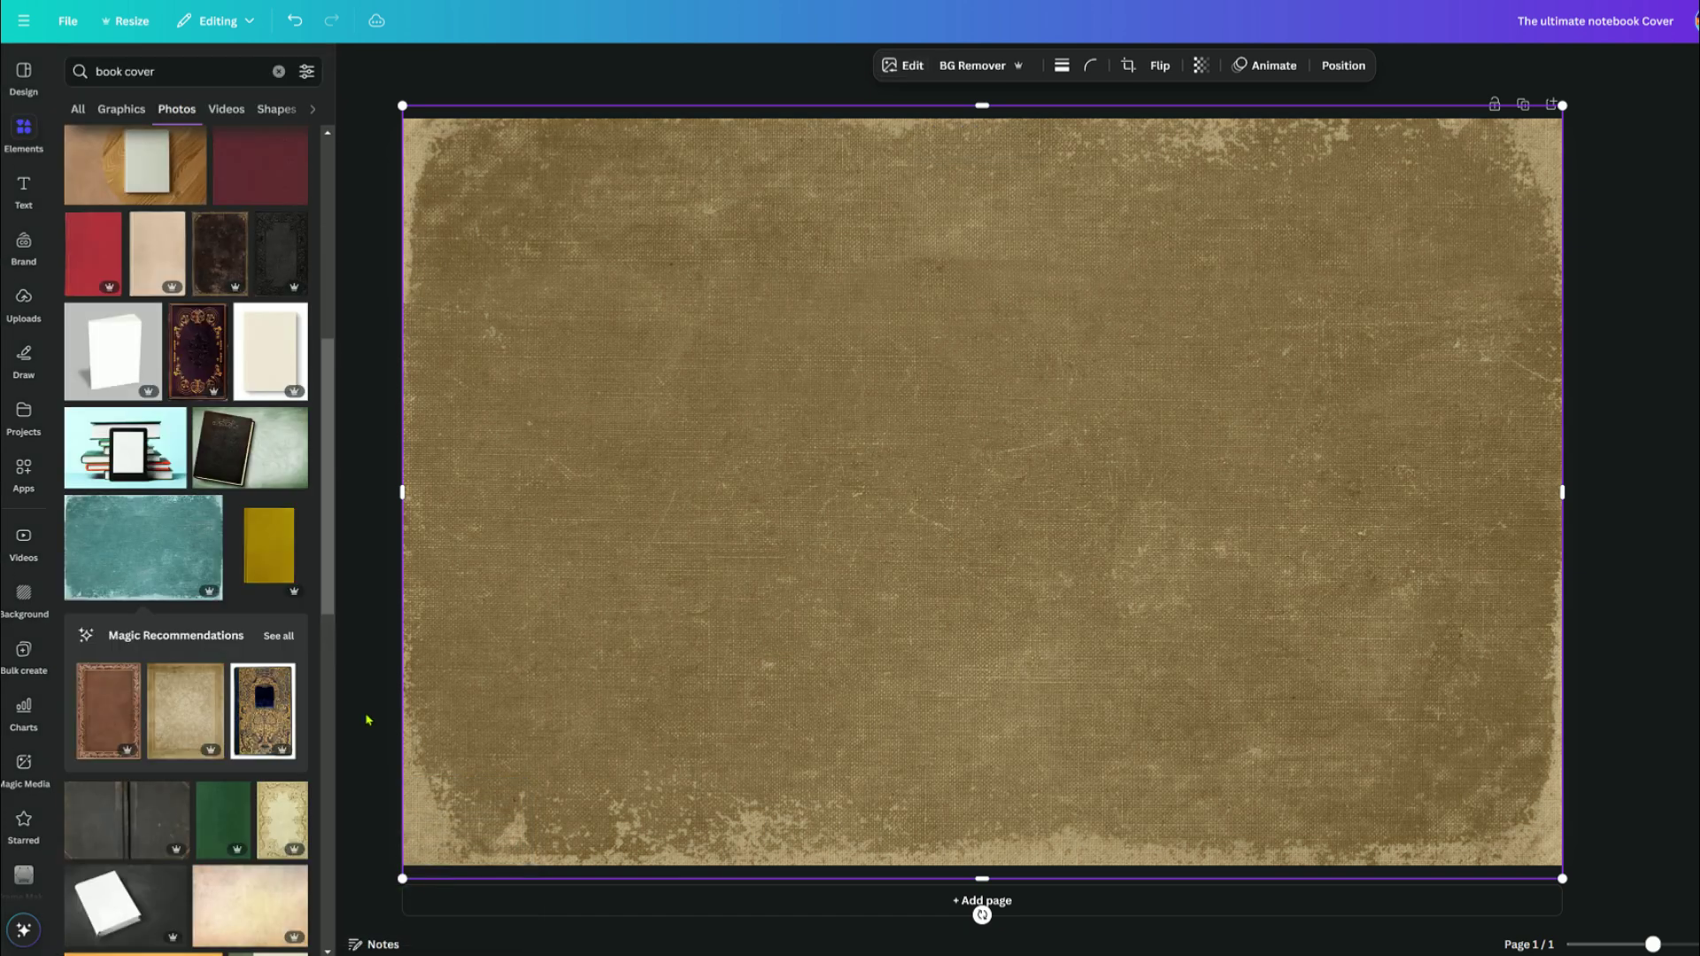
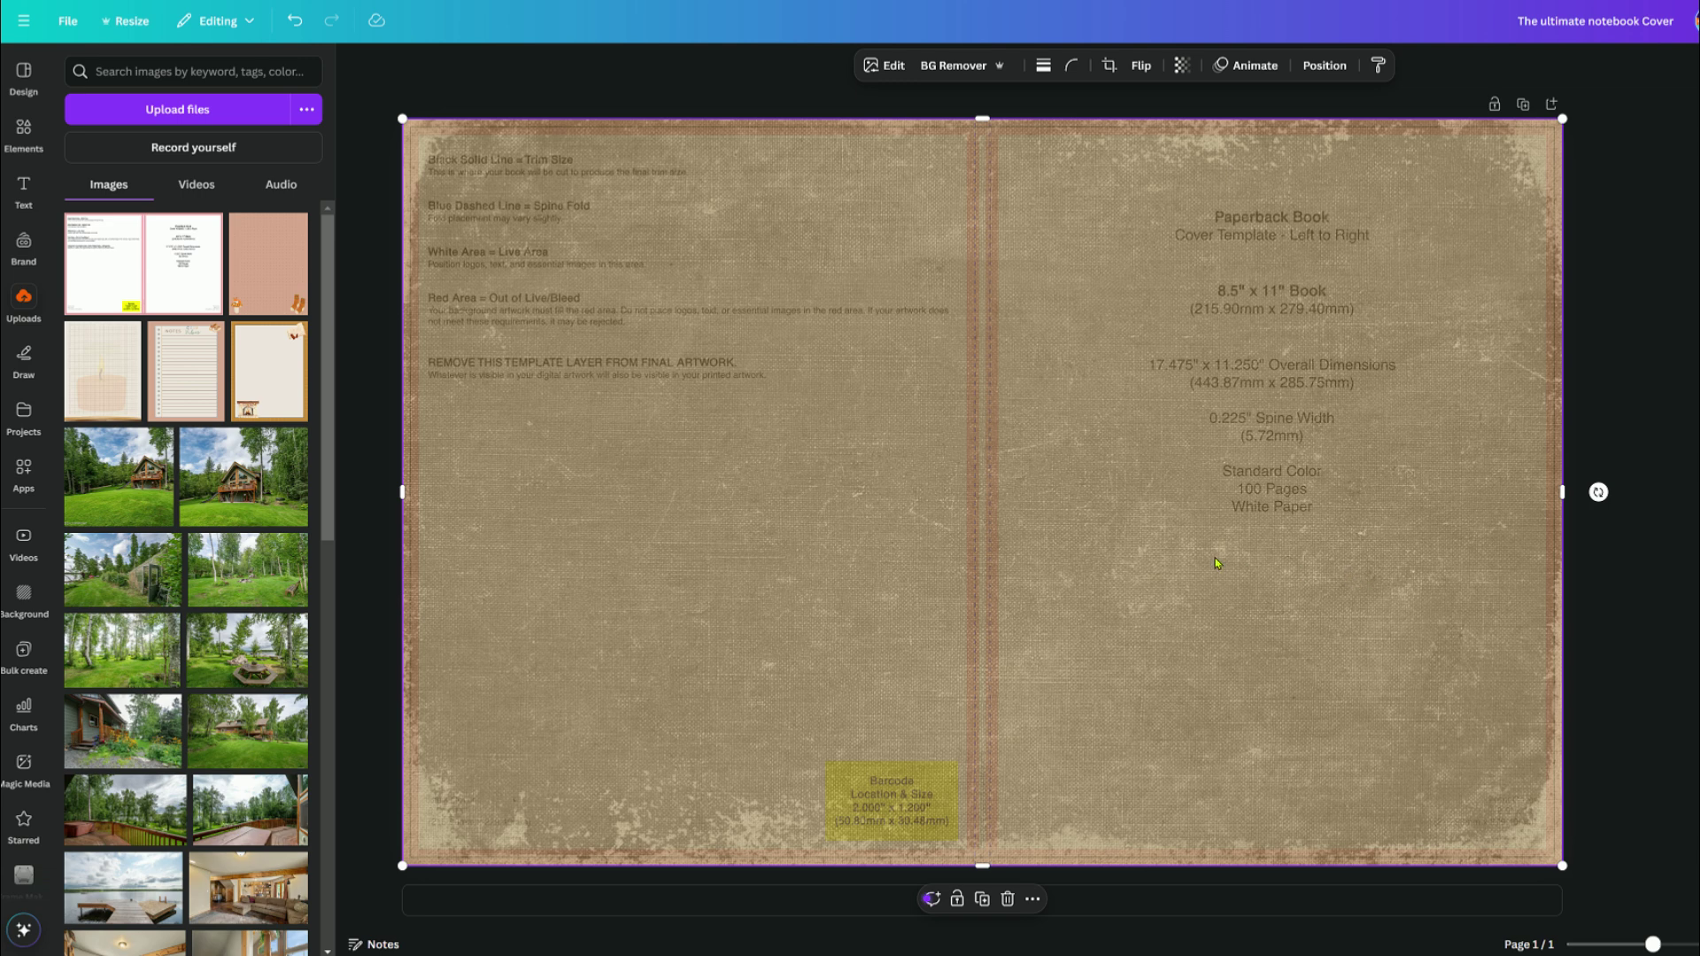
Delete the semi-transparent cover template overlay and undo the deletion.
{"action": "key", "text": "Delete"}
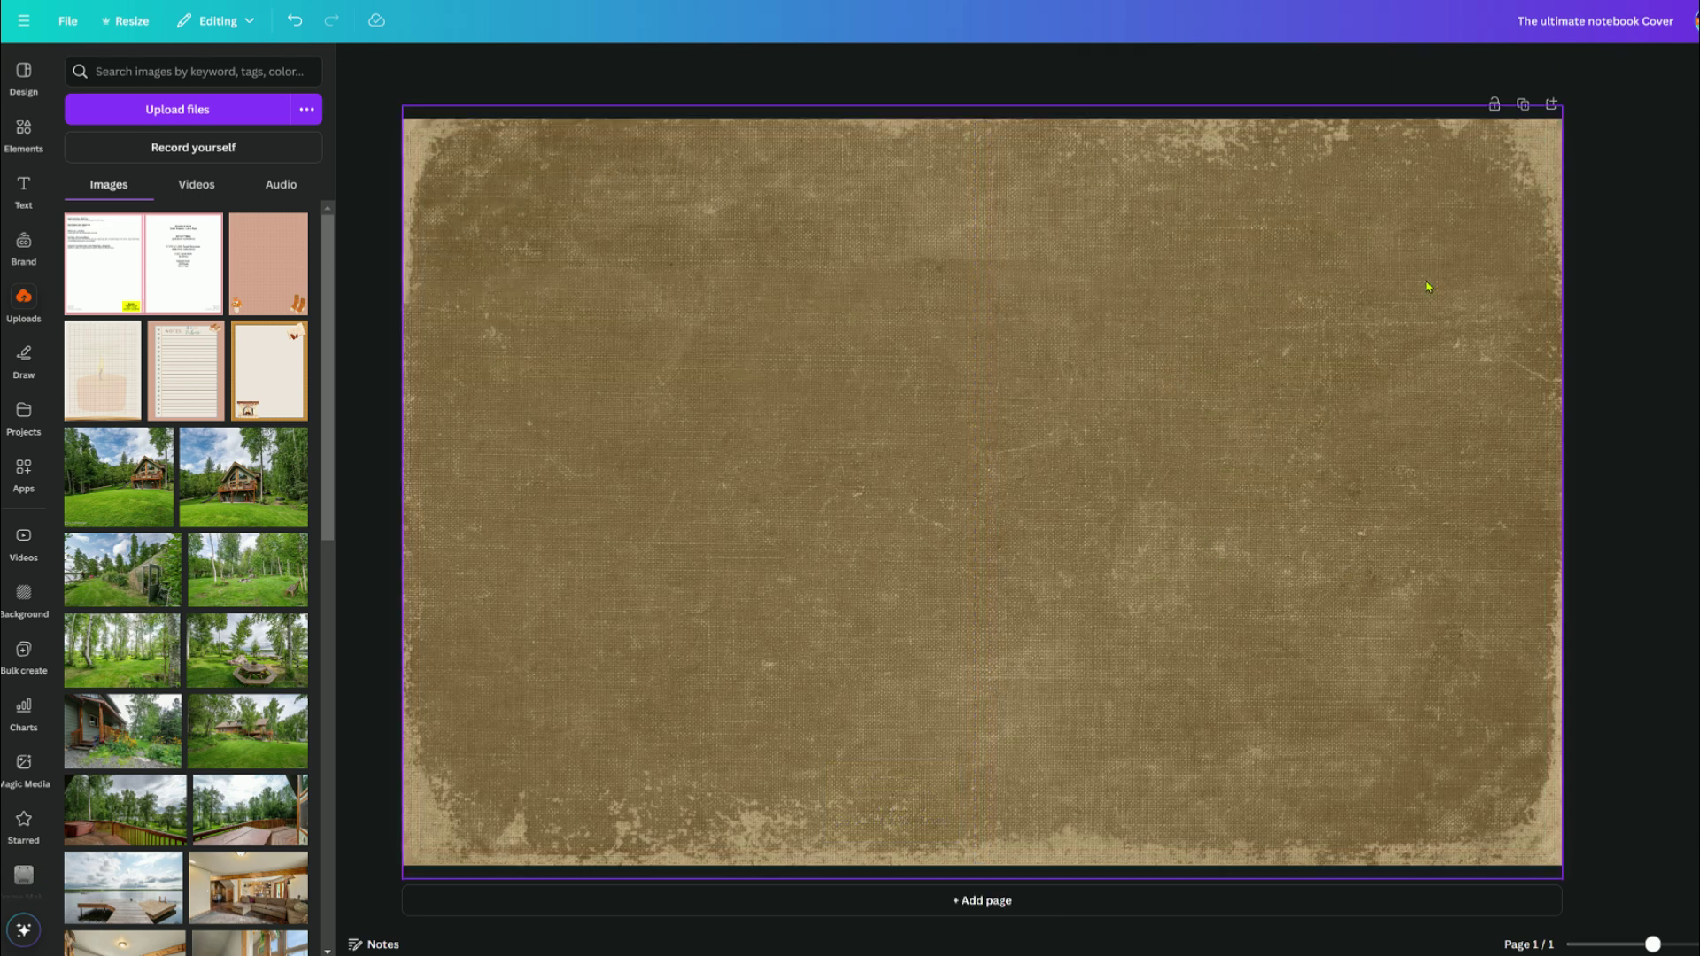
{"action": "key", "text": "ctrl+z"}
Add two Bright Harmony text lines on the front cover, "The Ultimate Cozy" with "Notebook" below it.
{"action": "left_click", "coordinate": [24, 190]}
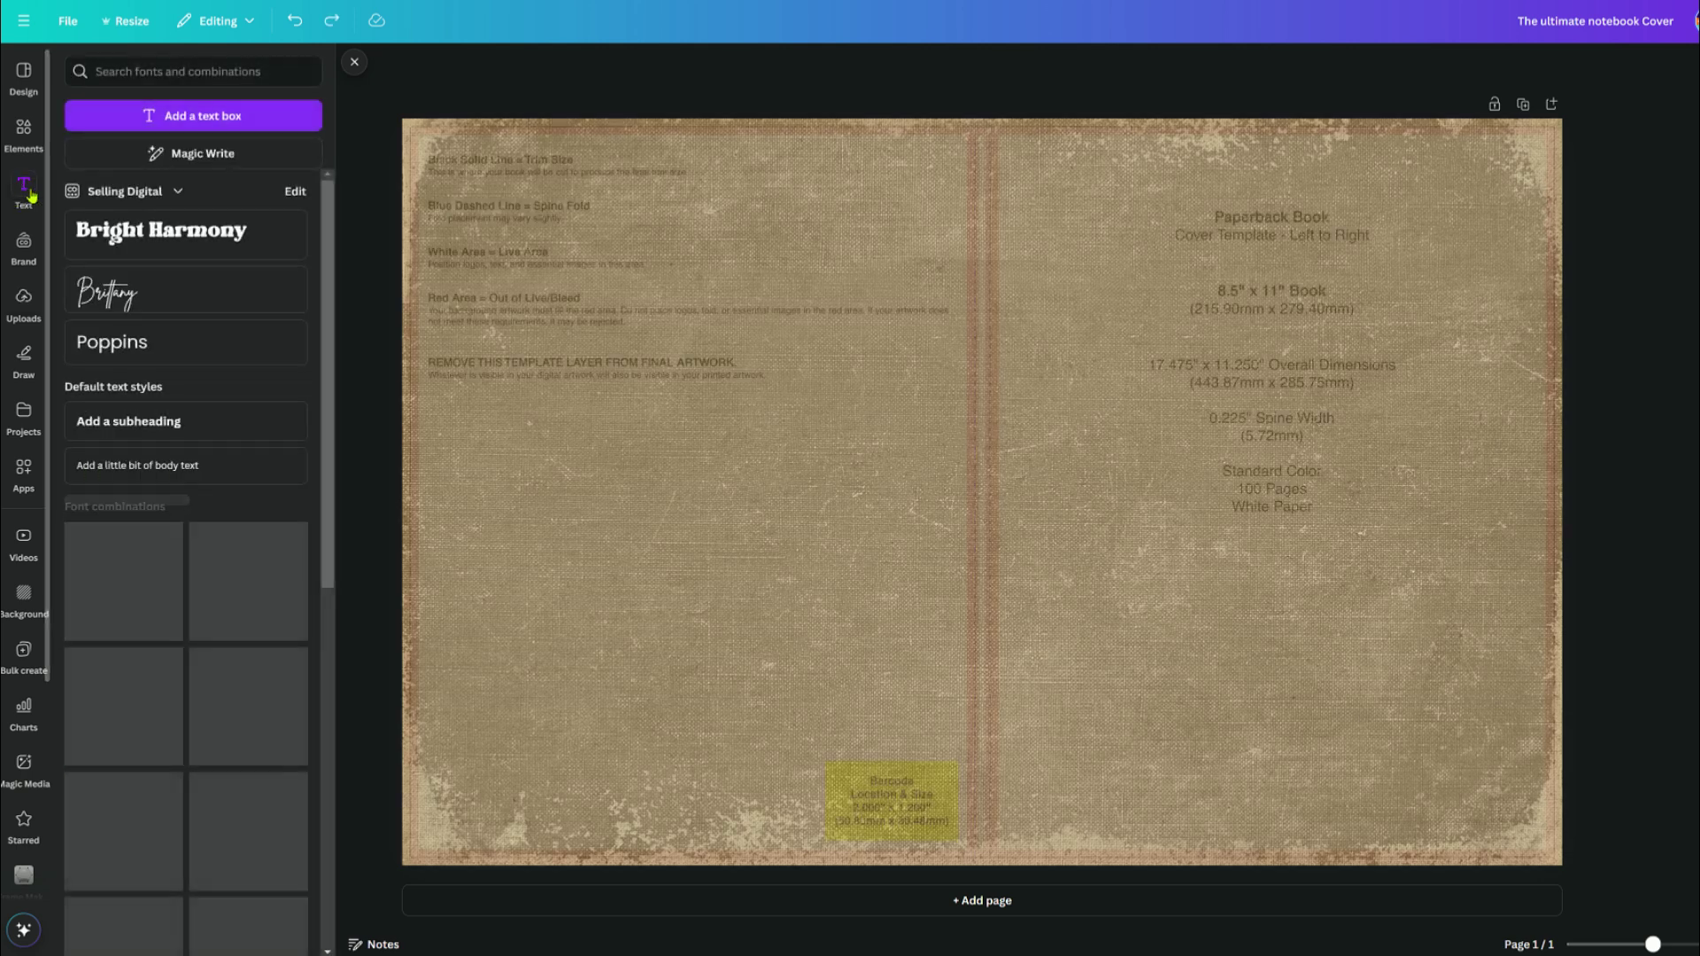
{"action": "left_click", "coordinate": [166, 232]}
{"action": "left_click_drag", "start_coordinate": [1004, 514], "coordinate": [1240, 339]}
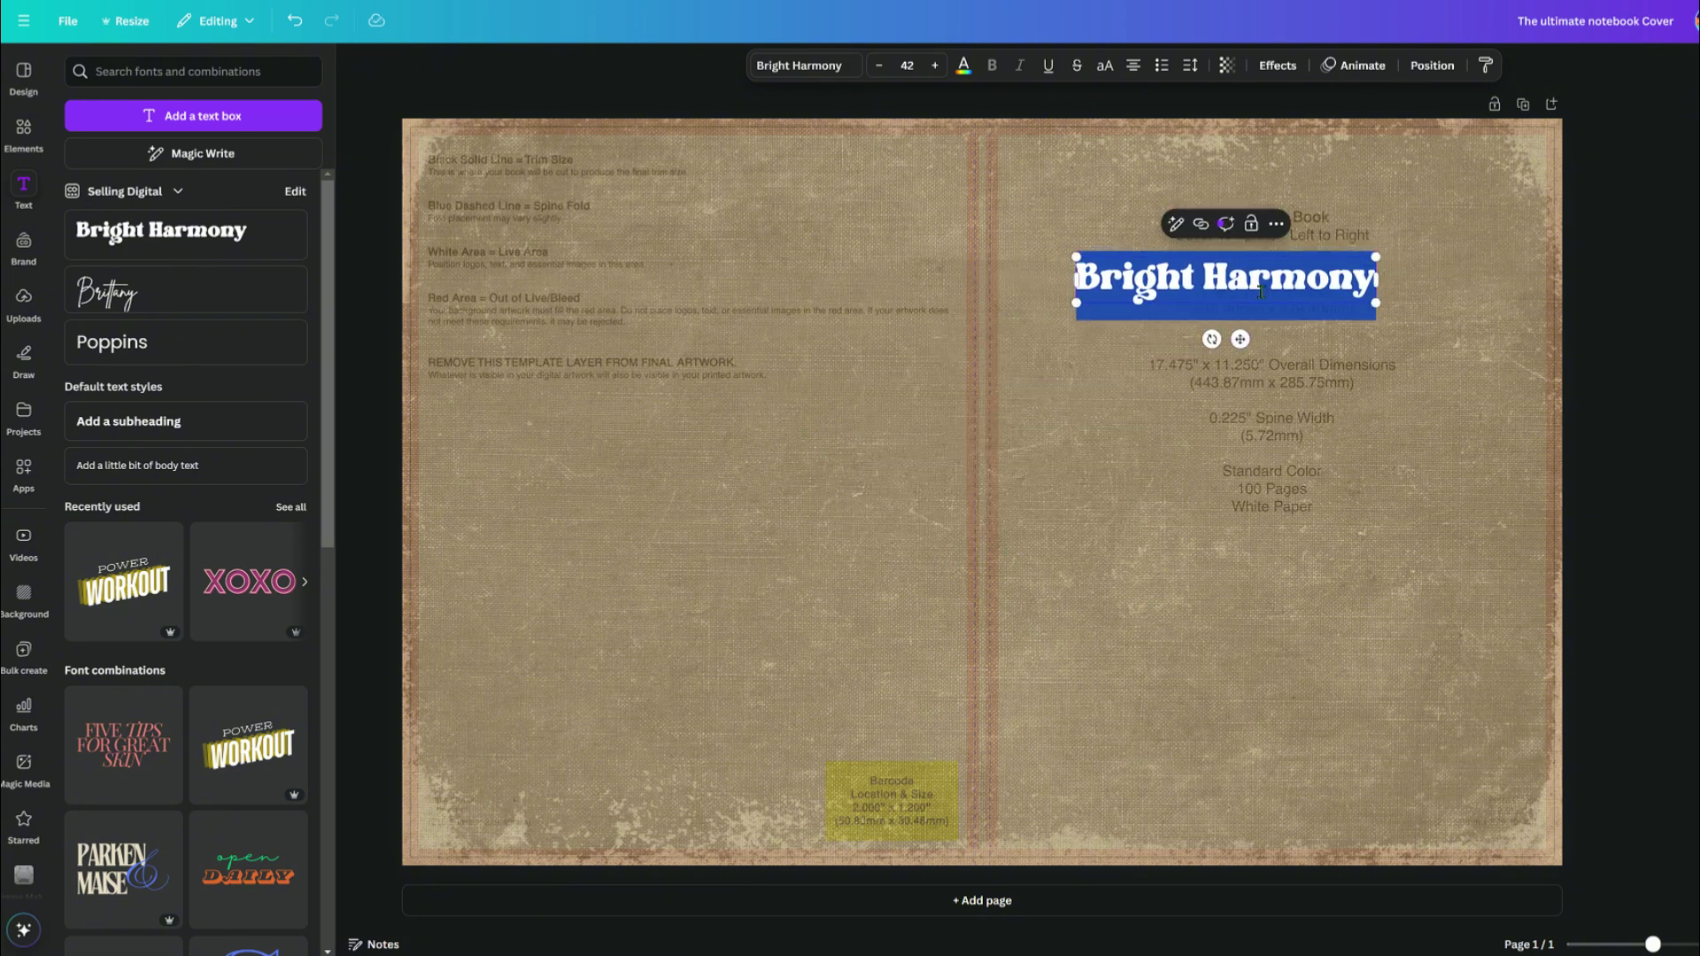
{"action": "type", "text": "The Ultimate Cozy"}
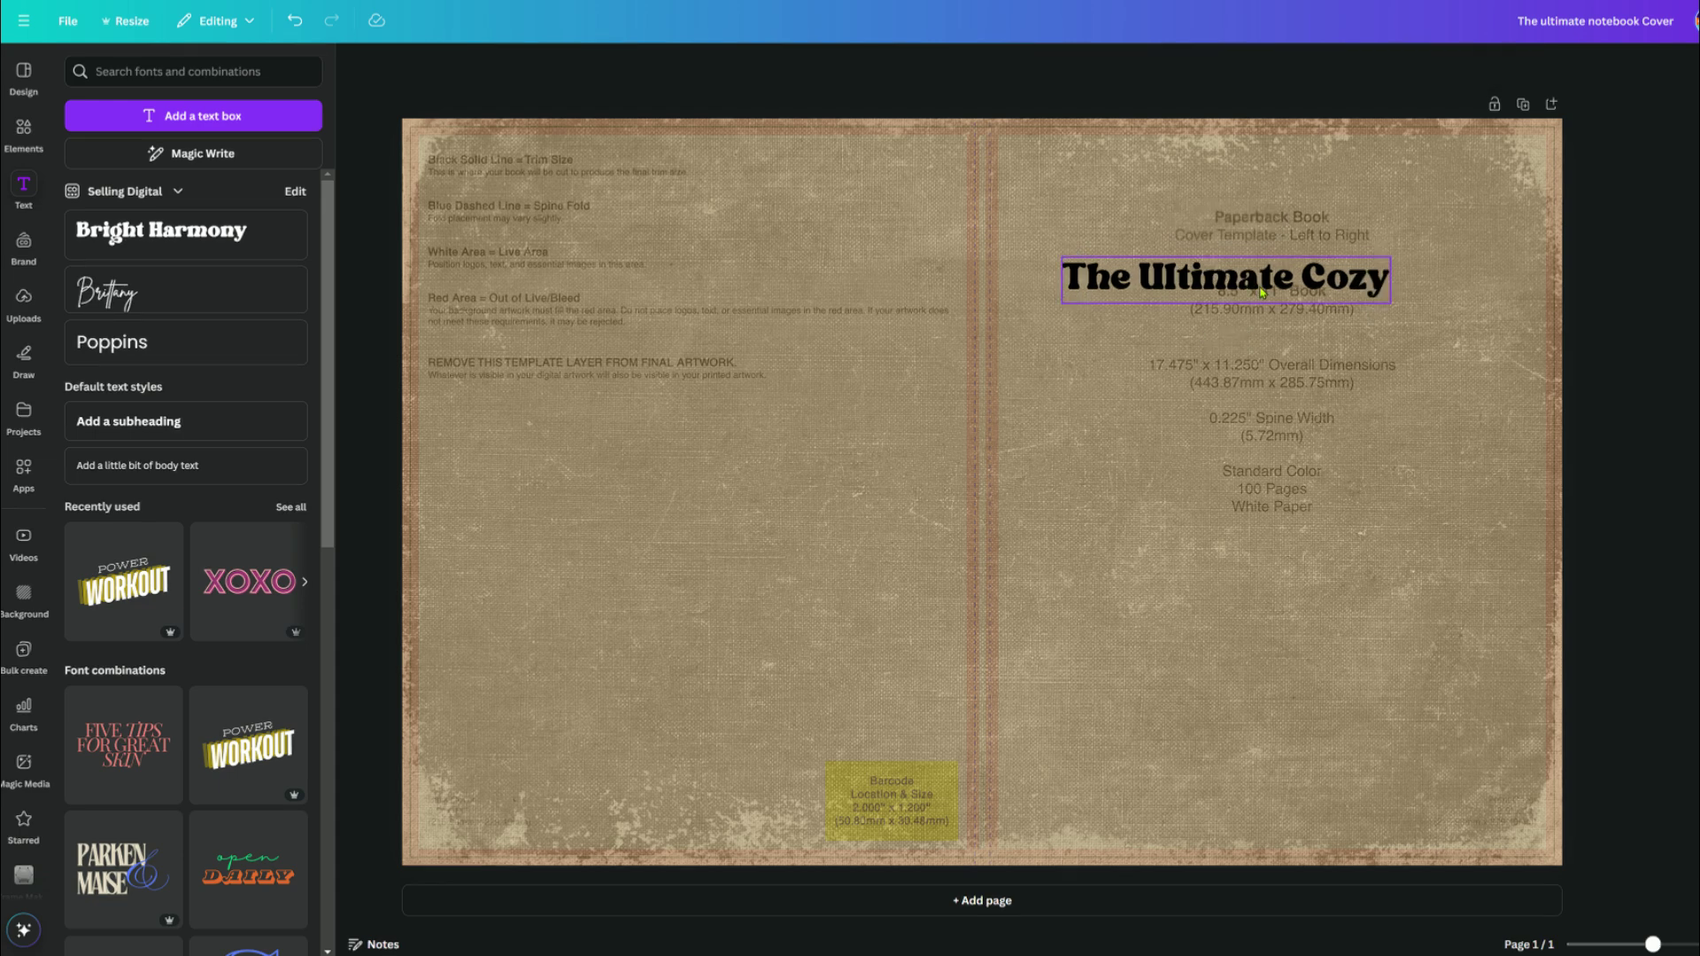
{"action": "left_click_drag", "start_coordinate": [1263, 293], "coordinate": [1289, 324]}
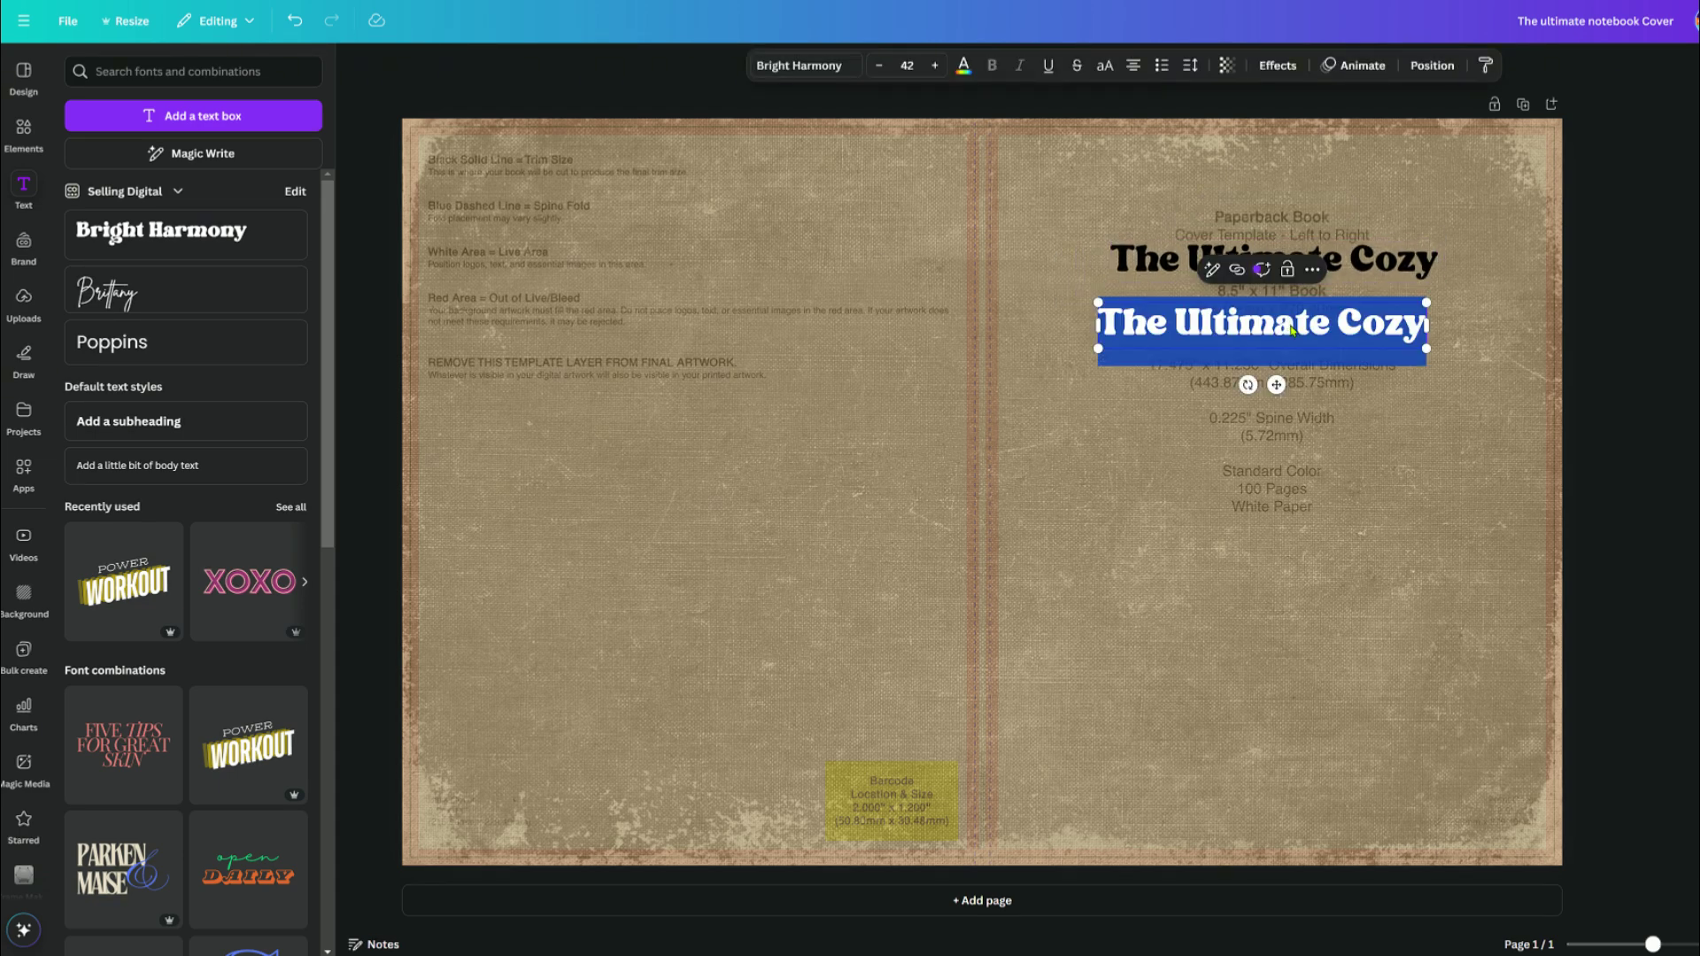
{"action": "type", "text": "Notebook"}
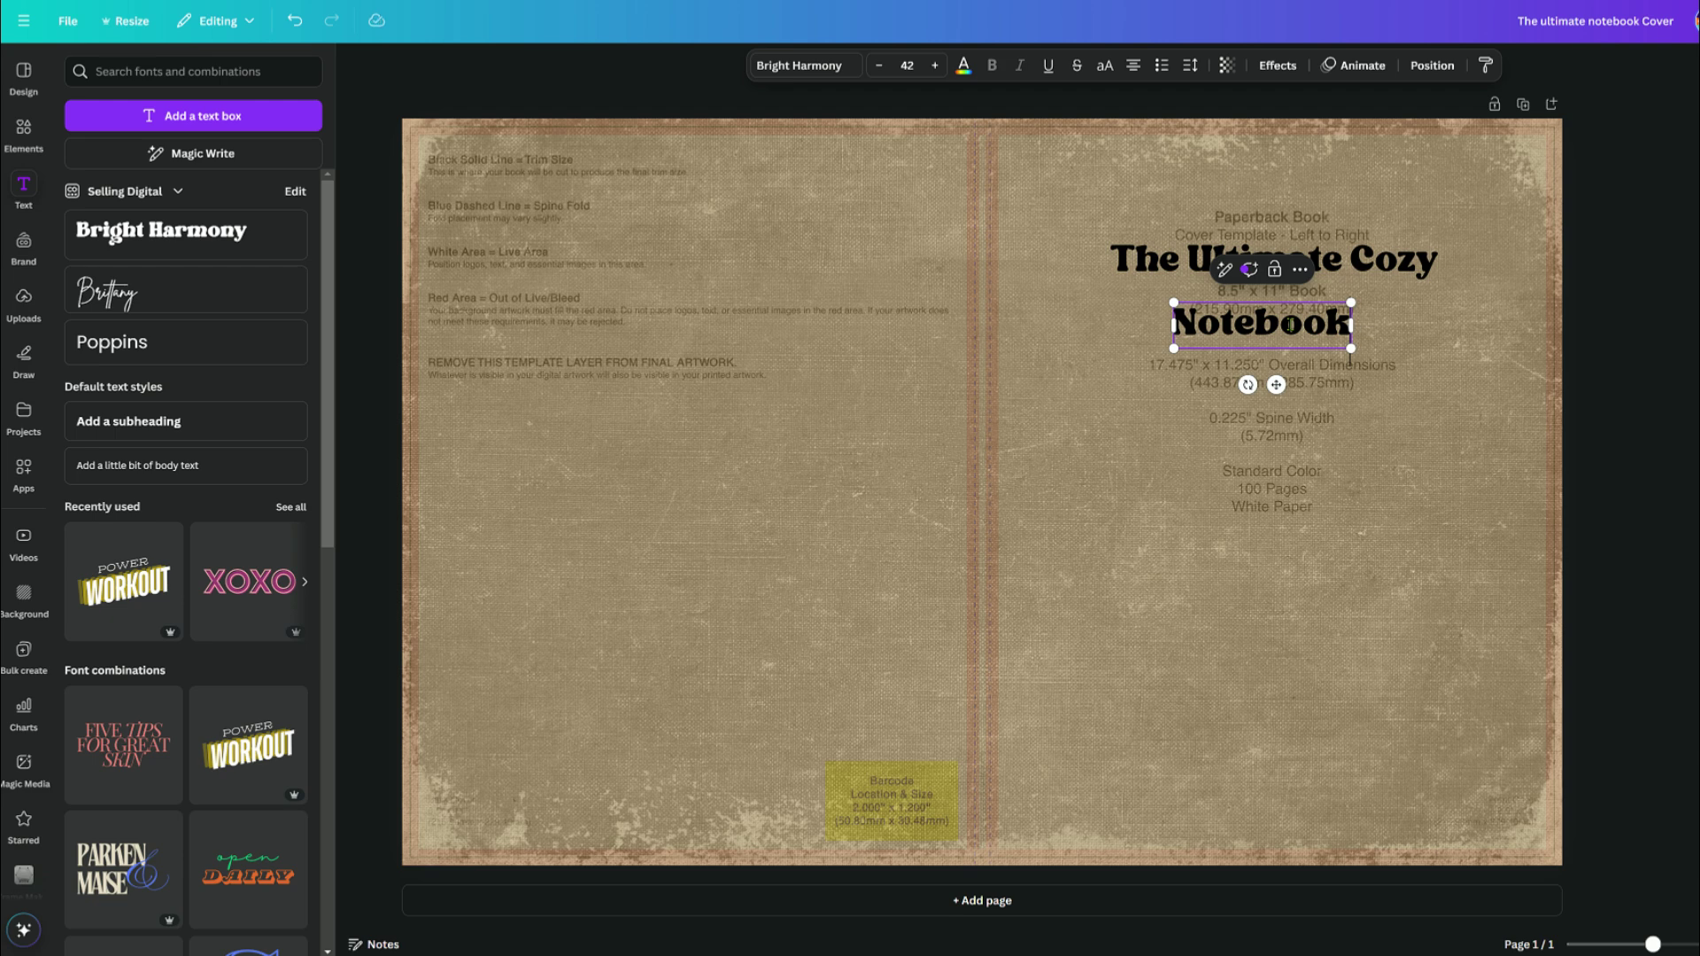
Enlarge the "The Ultimate Cozy" line and change its font to Fredoka, at about size 62.
{"action": "left_click", "coordinate": [1151, 259]}
{"action": "left_click_drag", "start_coordinate": [1112, 282], "coordinate": [1224, 248]}
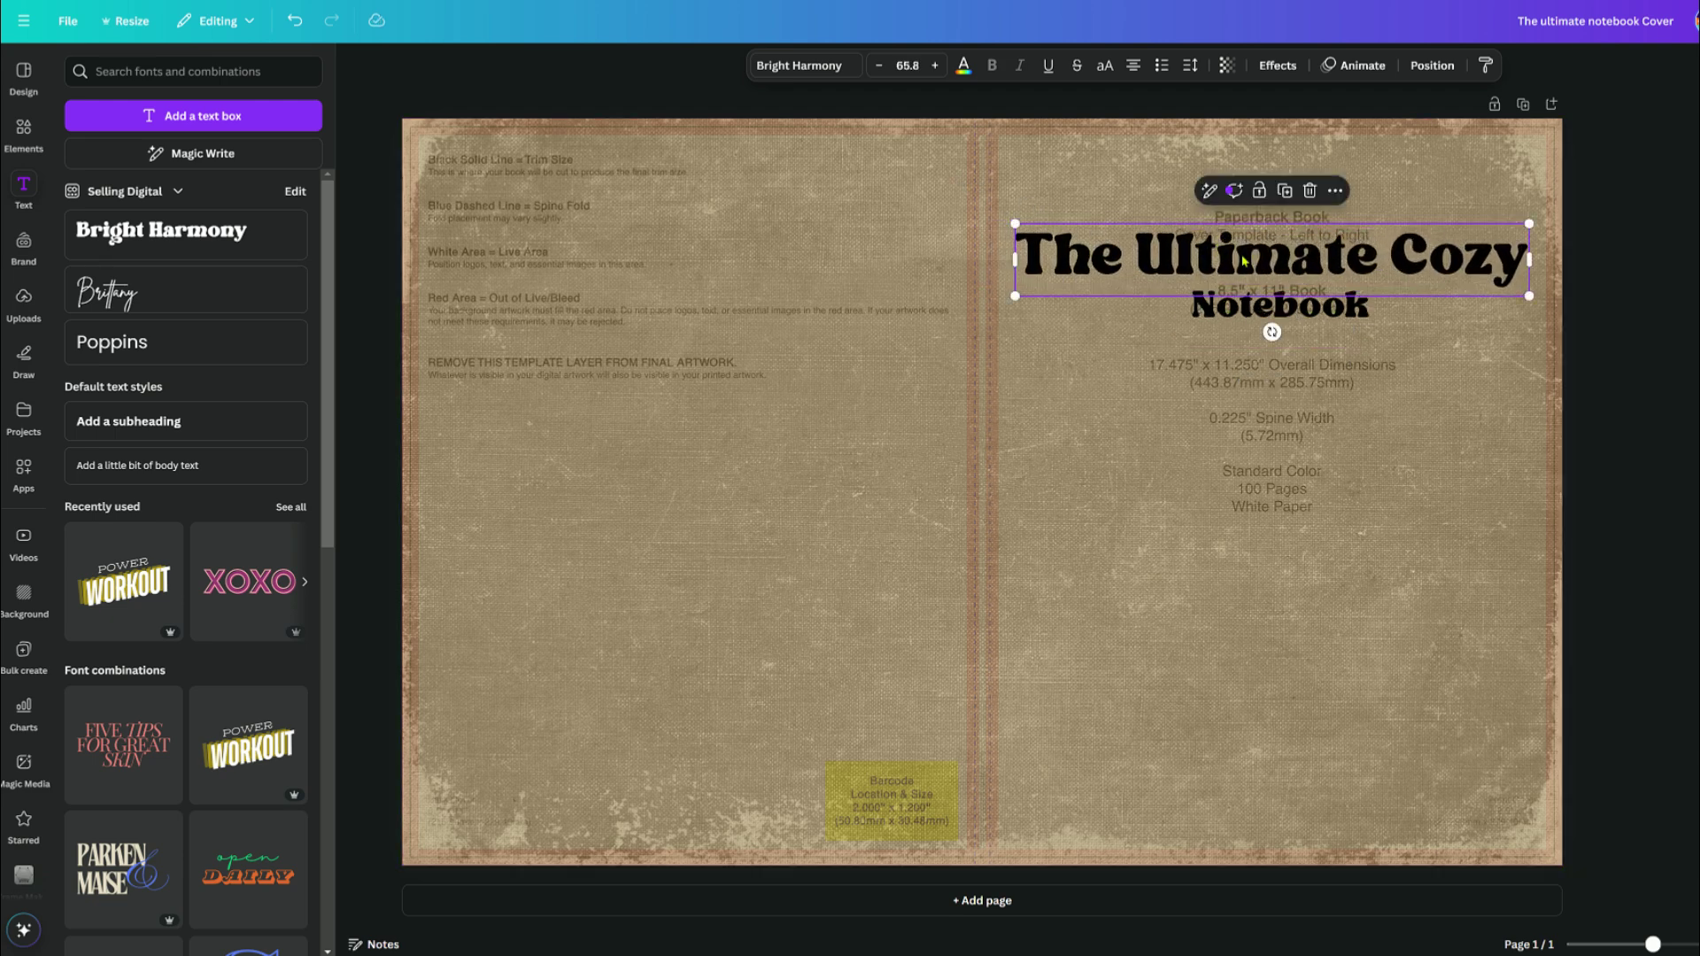
{"action": "left_click", "coordinate": [839, 66]}
{"action": "scroll", "coordinate": [167, 549], "scroll_direction": "down", "scroll_amount": 6}
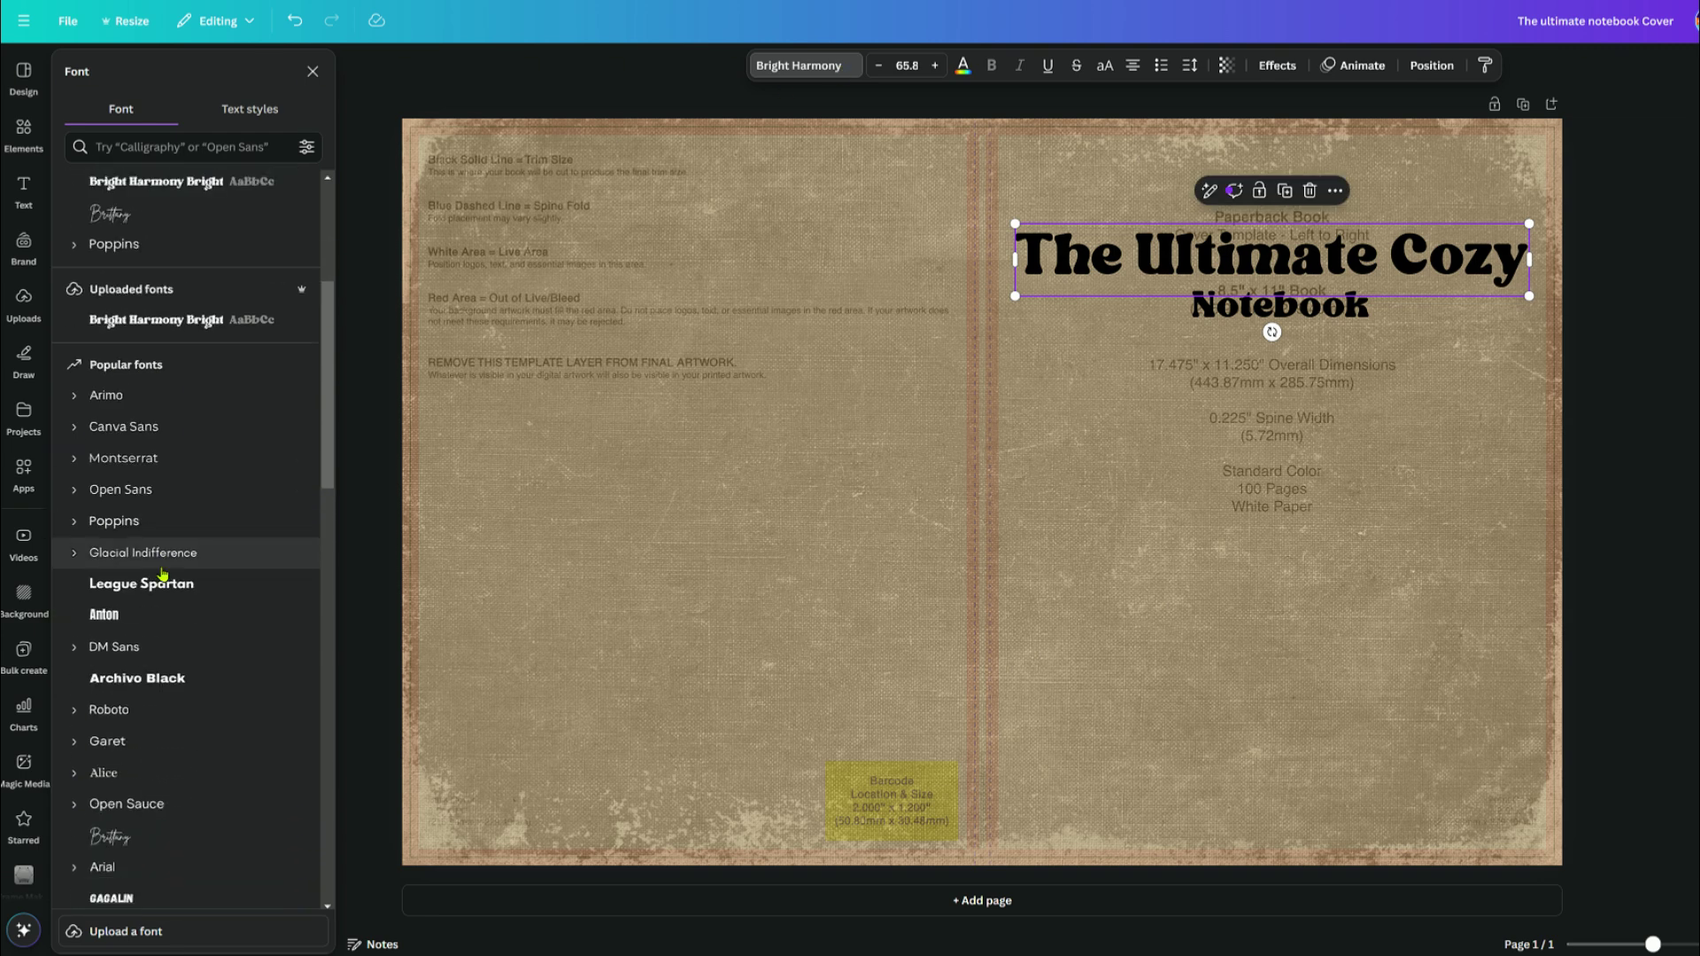
{"action": "scroll", "coordinate": [167, 550], "scroll_direction": "down", "scroll_amount": 3}
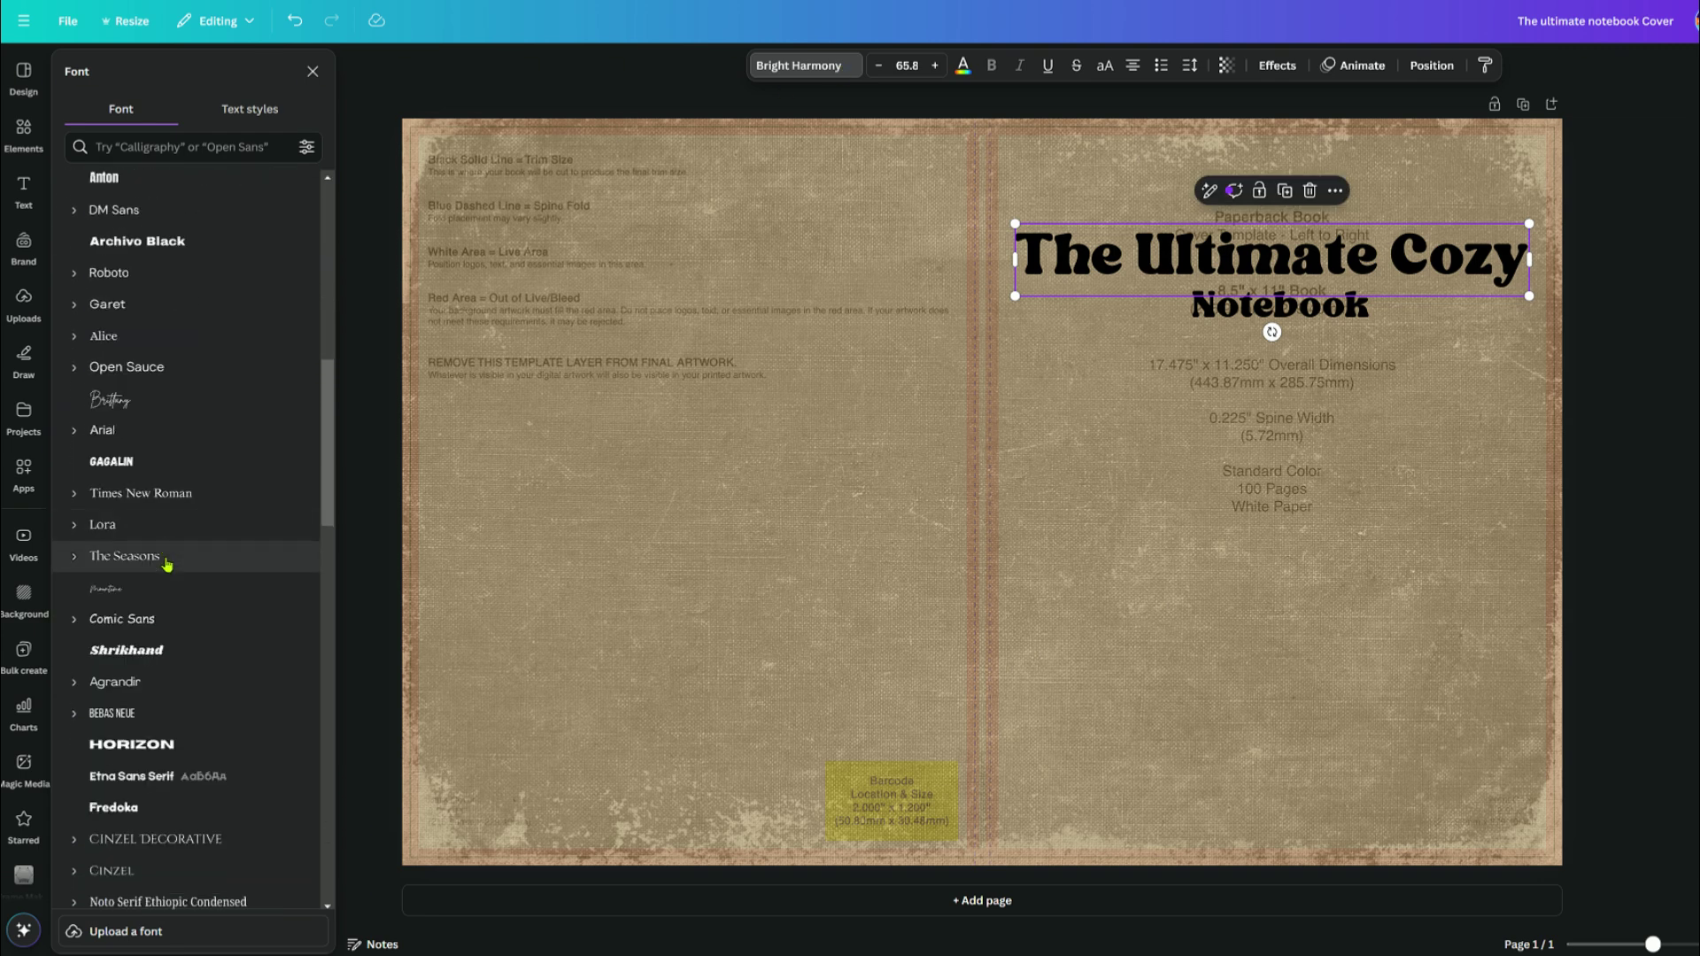
{"action": "scroll", "coordinate": [172, 586], "scroll_direction": "down", "scroll_amount": 2}
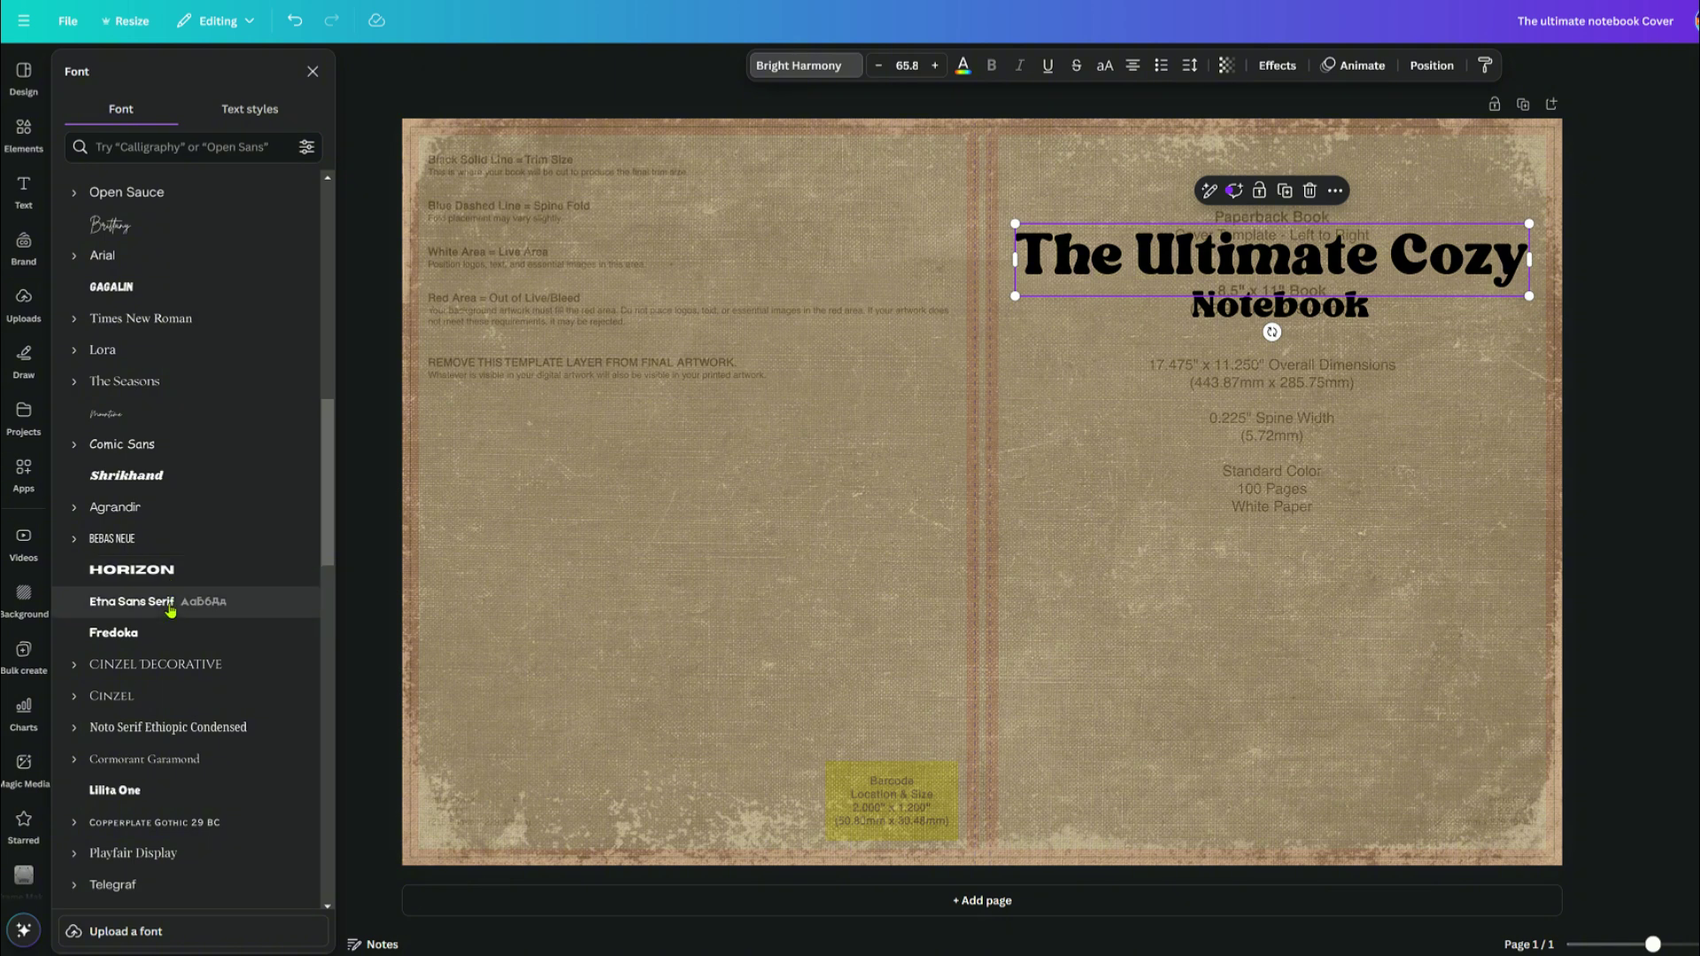
{"action": "left_click", "coordinate": [113, 633]}
{"action": "left_click_drag", "start_coordinate": [1545, 224], "coordinate": [1518, 232]}
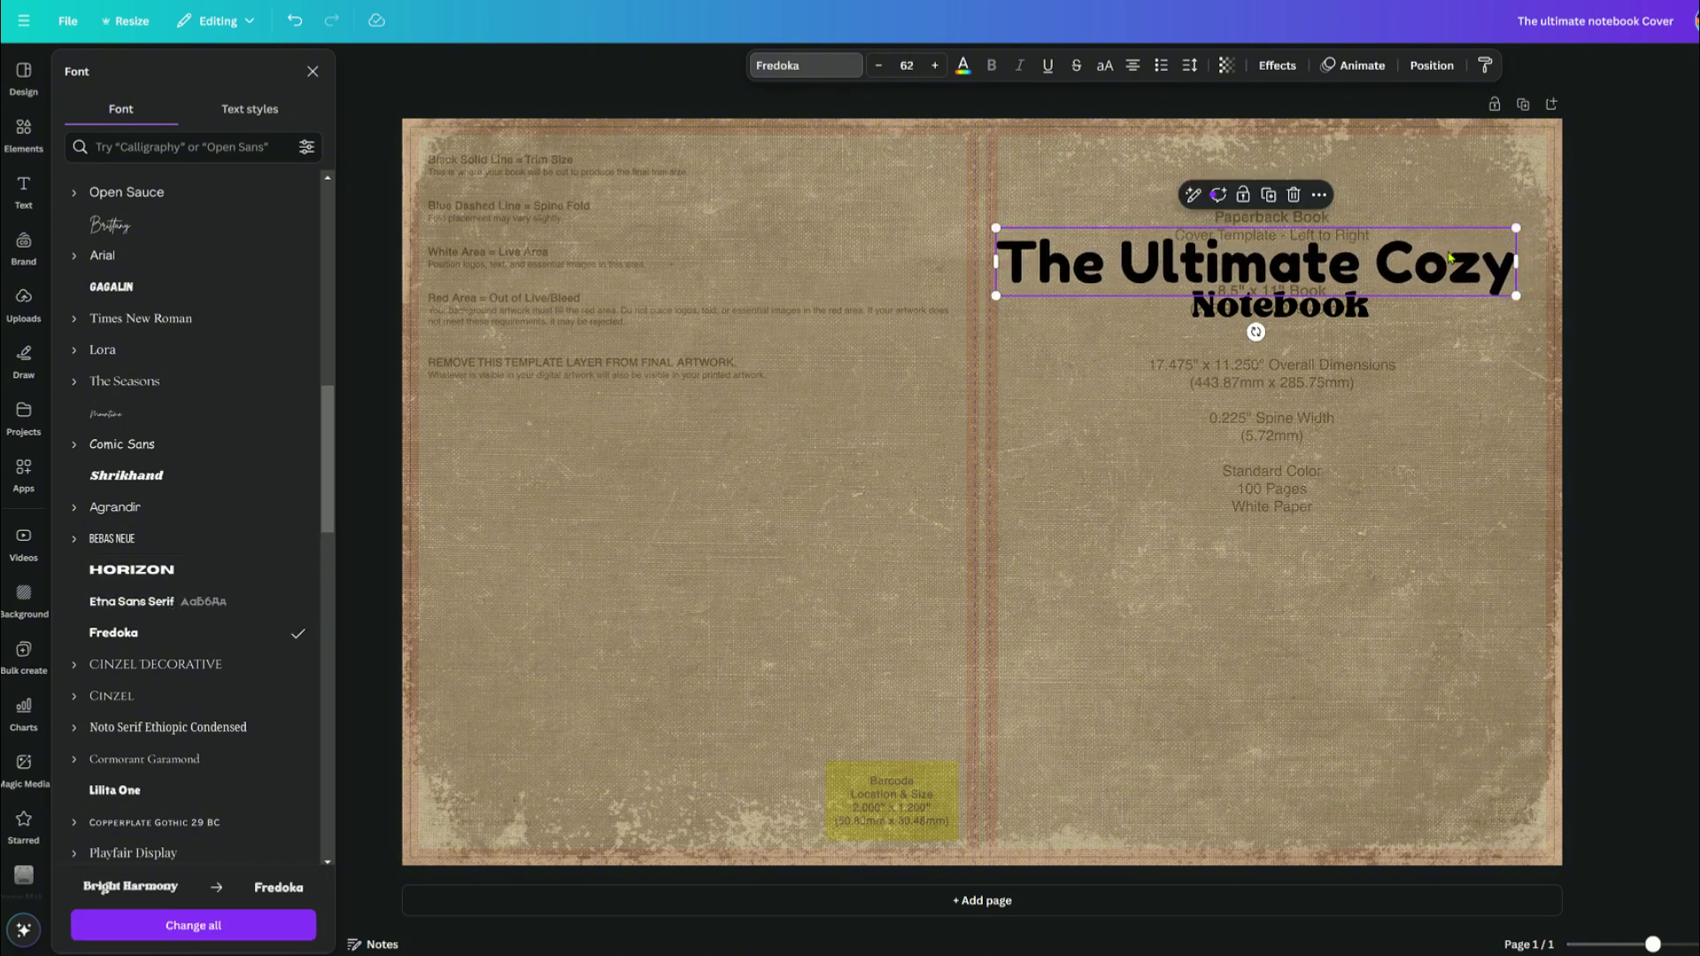
Change the font of the "Notebook" line to Fredoka.
{"action": "left_click", "coordinate": [1267, 312]}
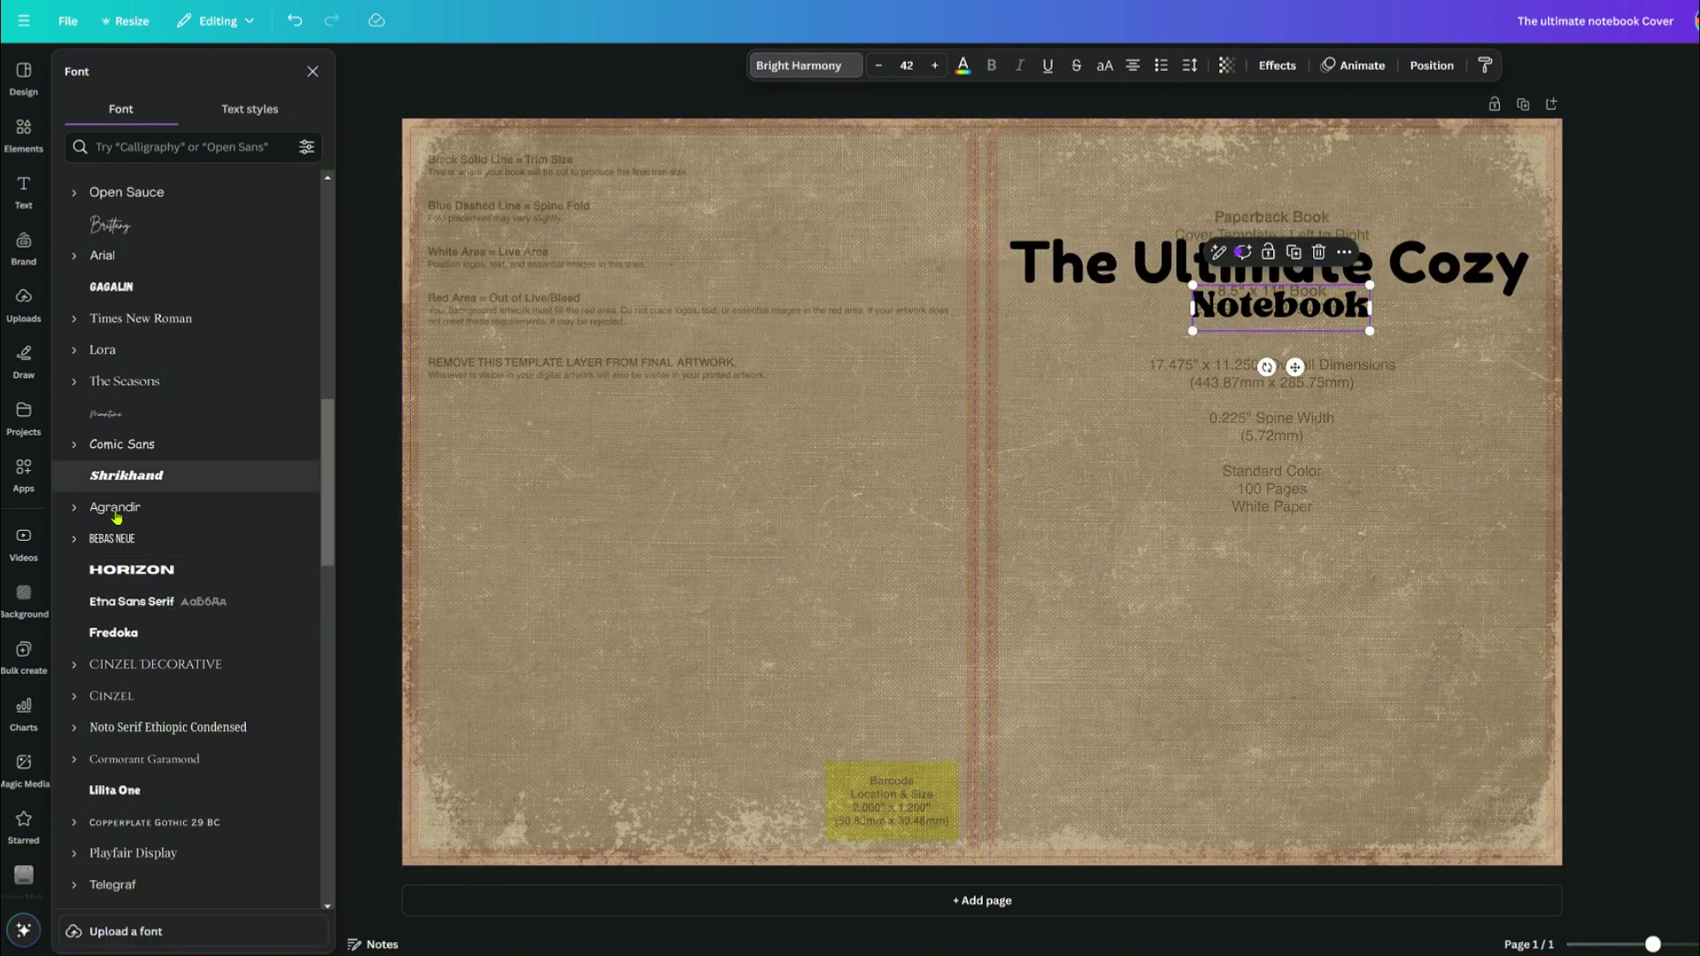
{"action": "left_click", "coordinate": [1266, 311]}
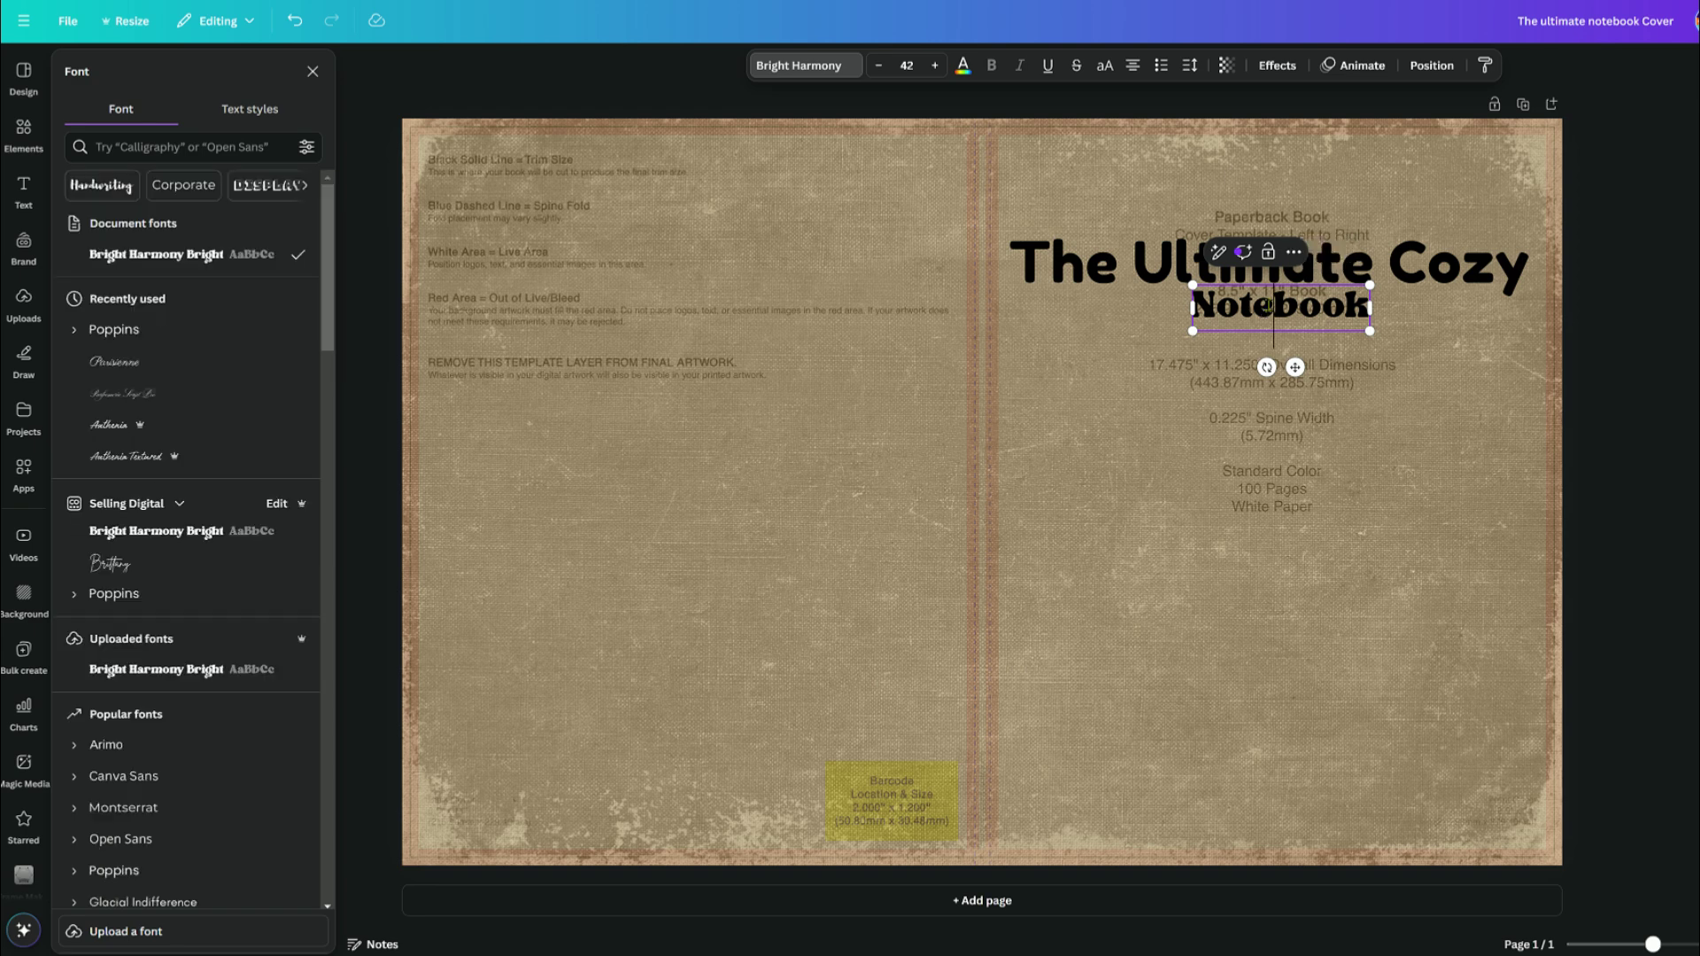
{"action": "left_click", "coordinate": [1275, 301]}
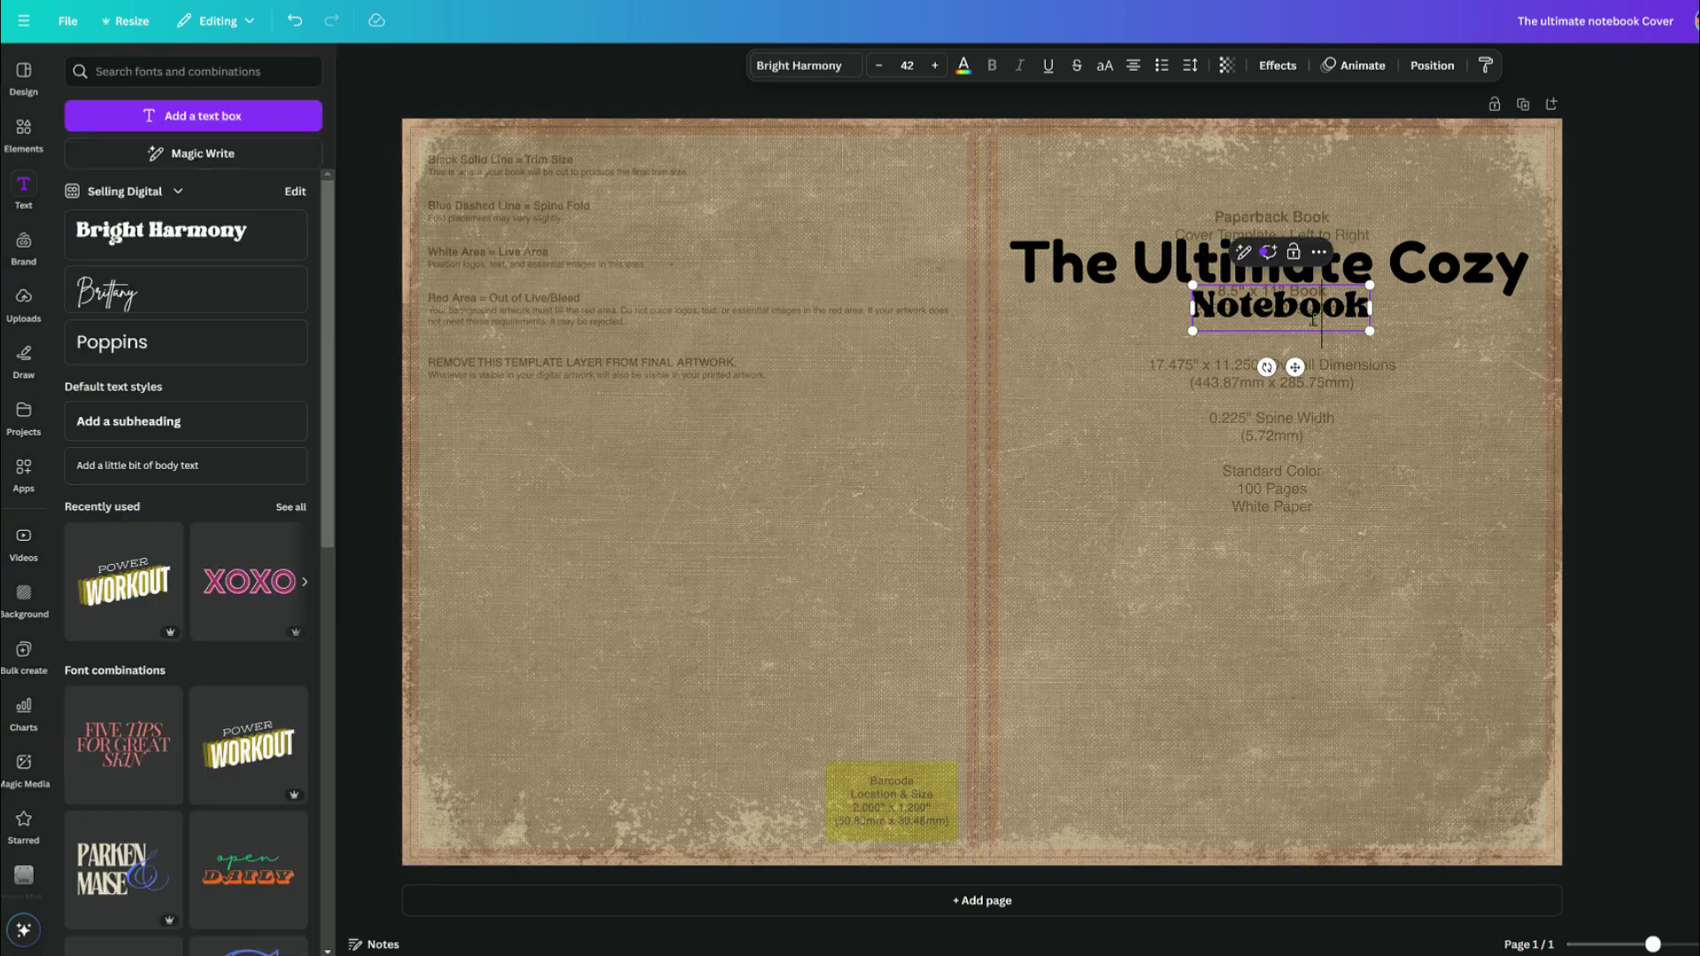
{"action": "left_click", "coordinate": [1654, 410]}
{"action": "left_click", "coordinate": [1300, 319]}
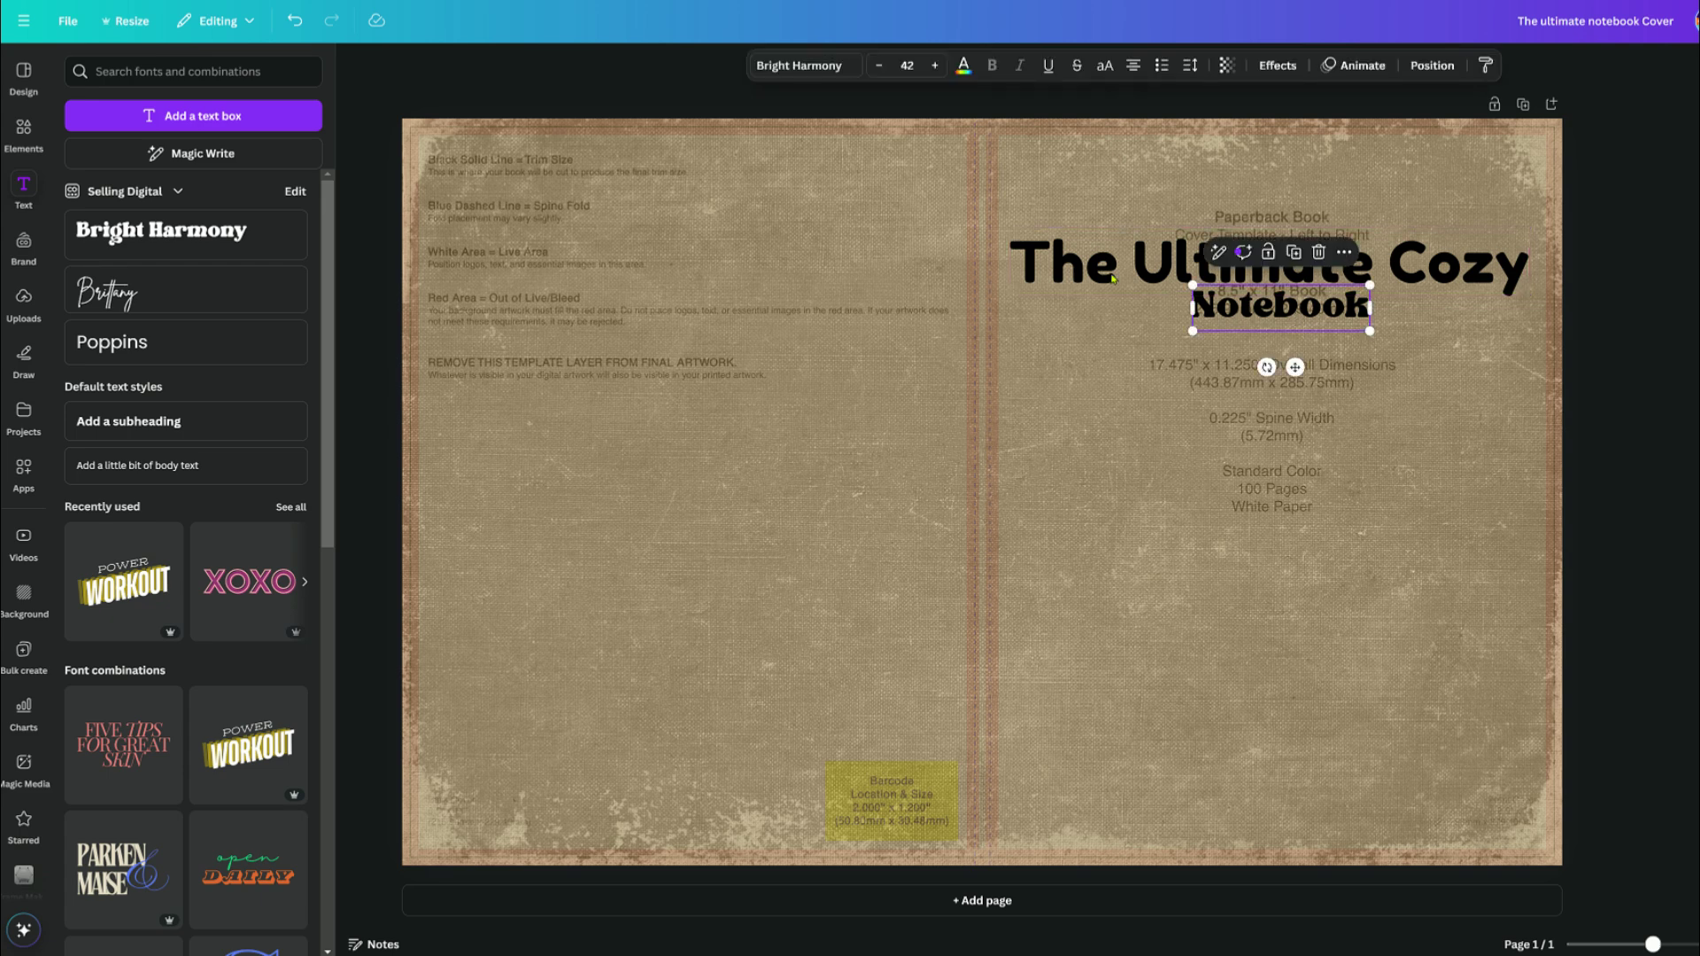
{"action": "left_click", "coordinate": [800, 66]}
{"action": "left_click", "coordinate": [110, 284]}
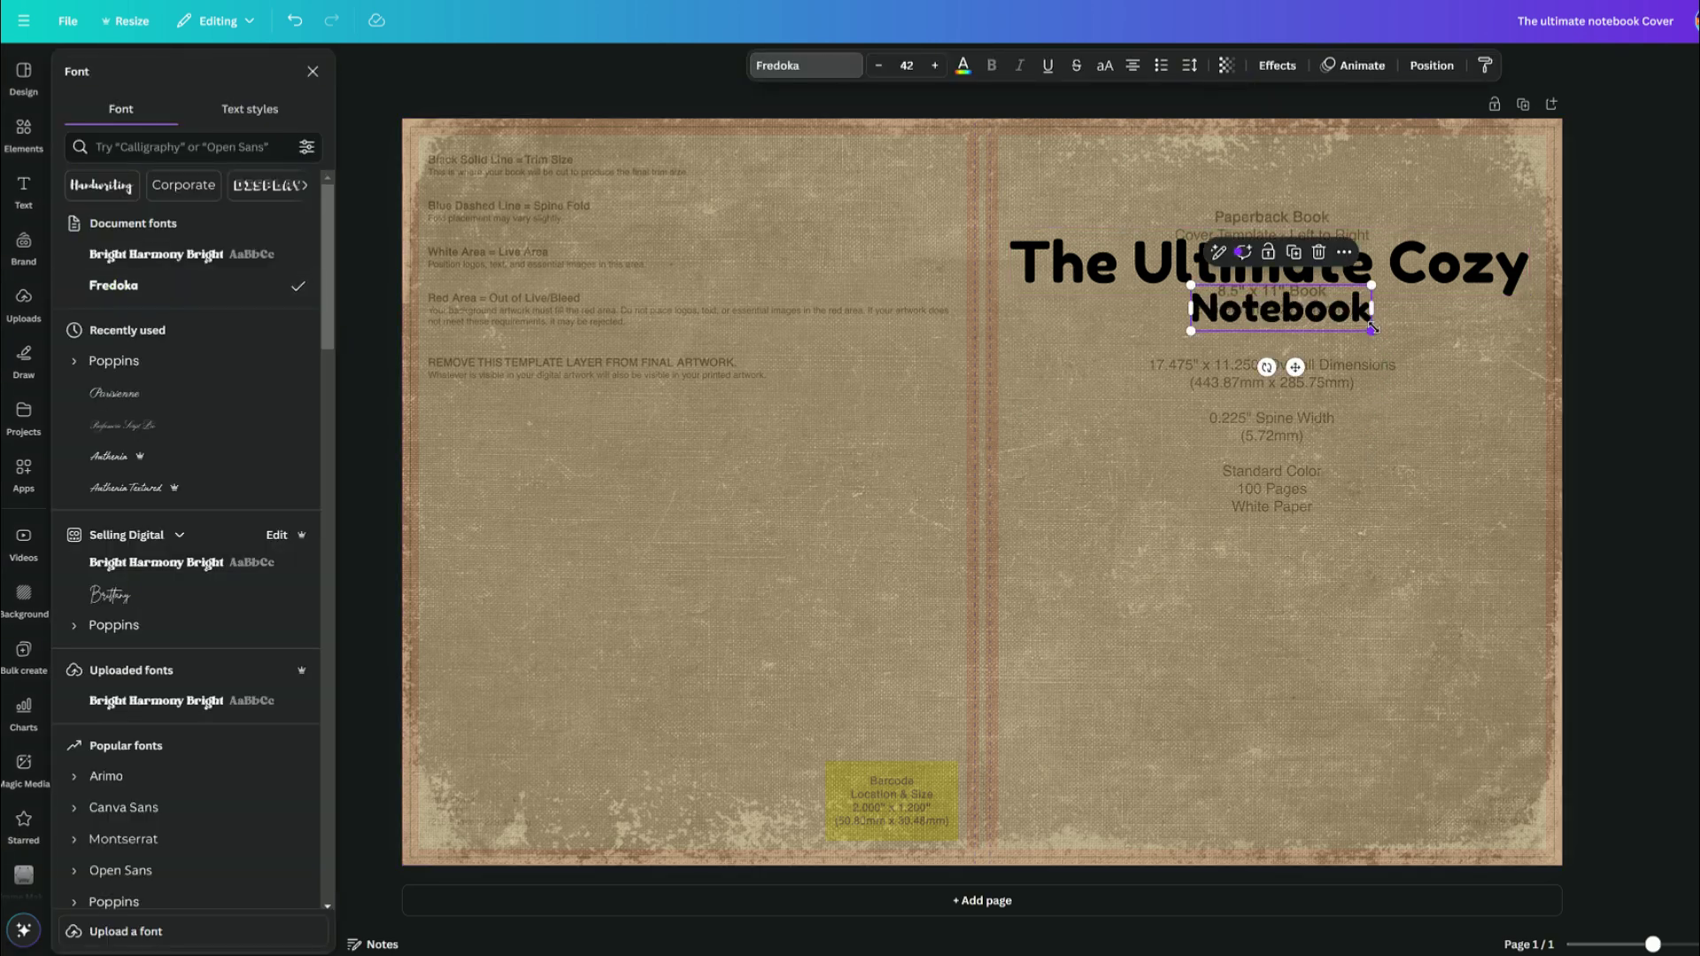
Reduce the "The Ultimate Cozy" line to about size 55.4 and recolor it a very dark red.
{"action": "left_click", "coordinate": [1496, 266]}
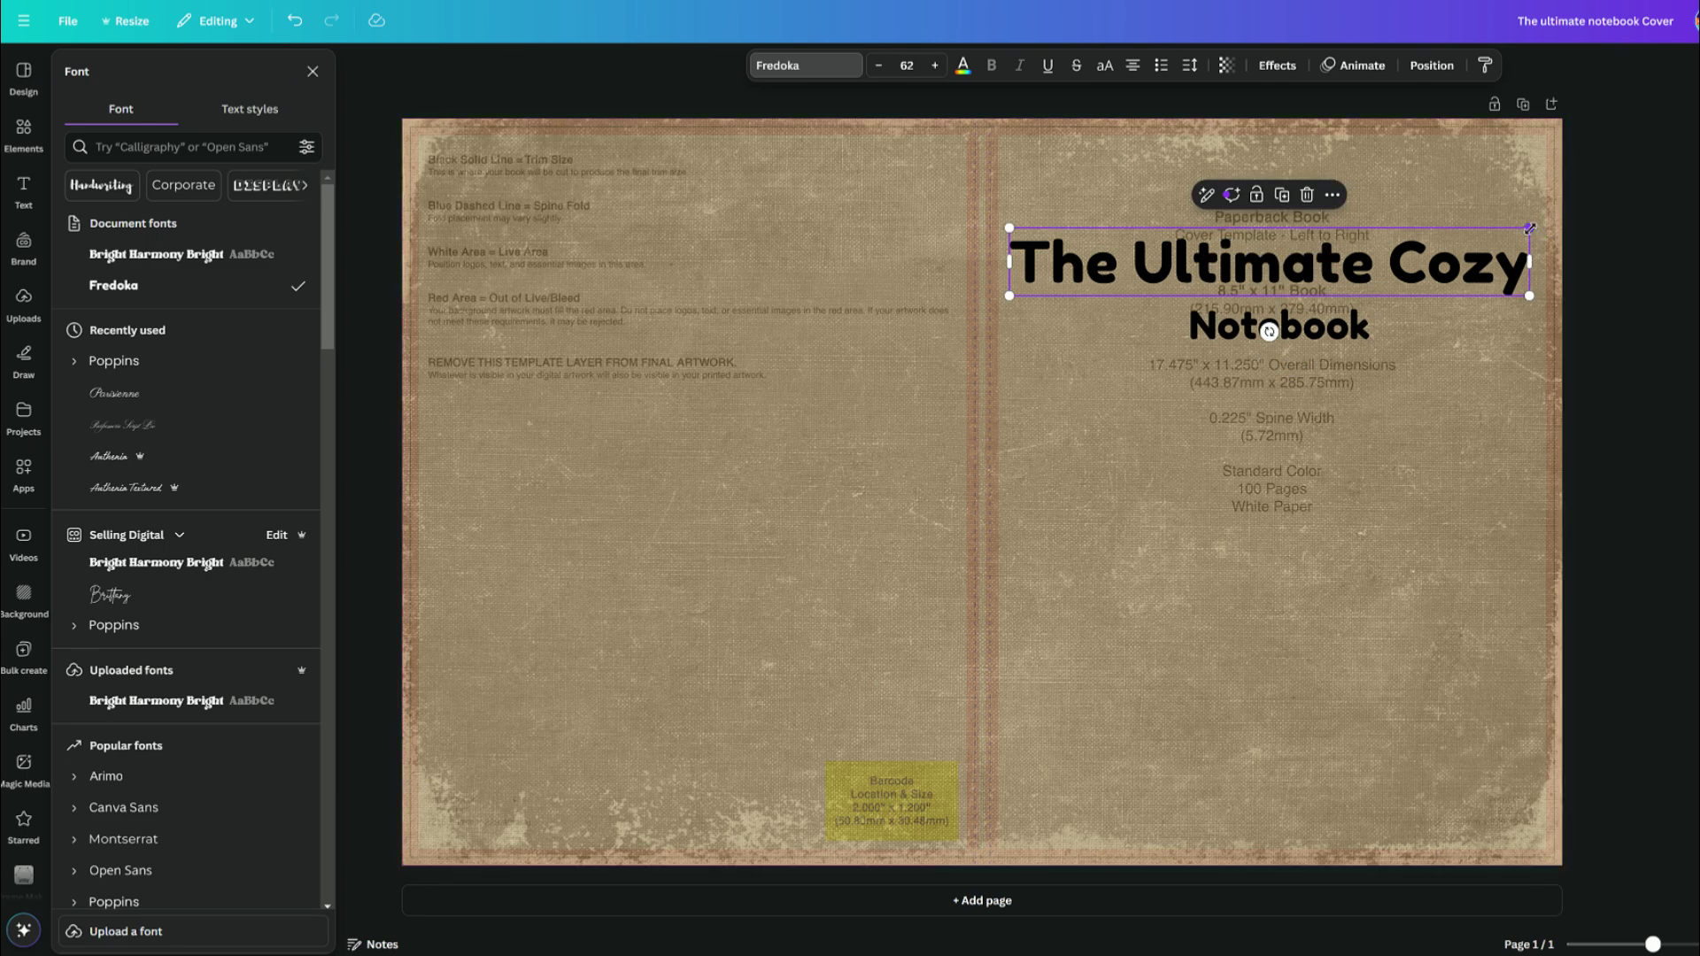
{"action": "left_click_drag", "start_coordinate": [1529, 228], "coordinate": [1512, 234]}
{"action": "left_click", "coordinate": [964, 66]}
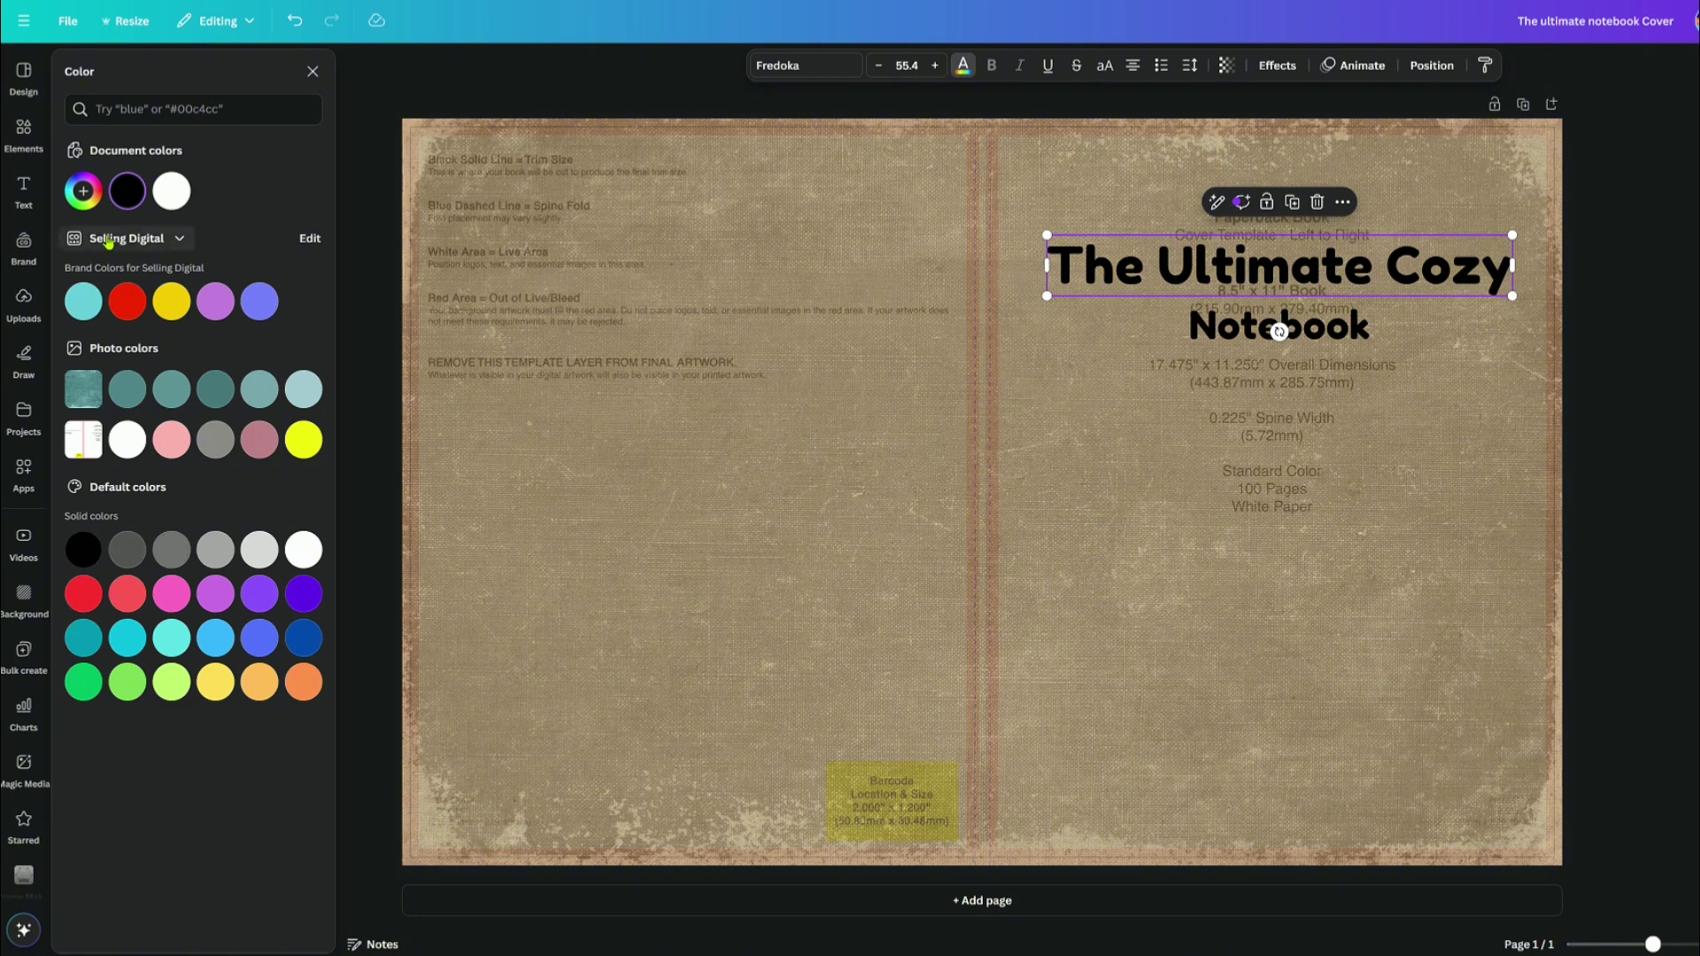
{"action": "left_click", "coordinate": [84, 191]}
{"action": "left_click", "coordinate": [275, 287]}
{"action": "left_click_drag", "start_coordinate": [80, 328], "coordinate": [264, 292]}
{"action": "left_click", "coordinate": [91, 333]}
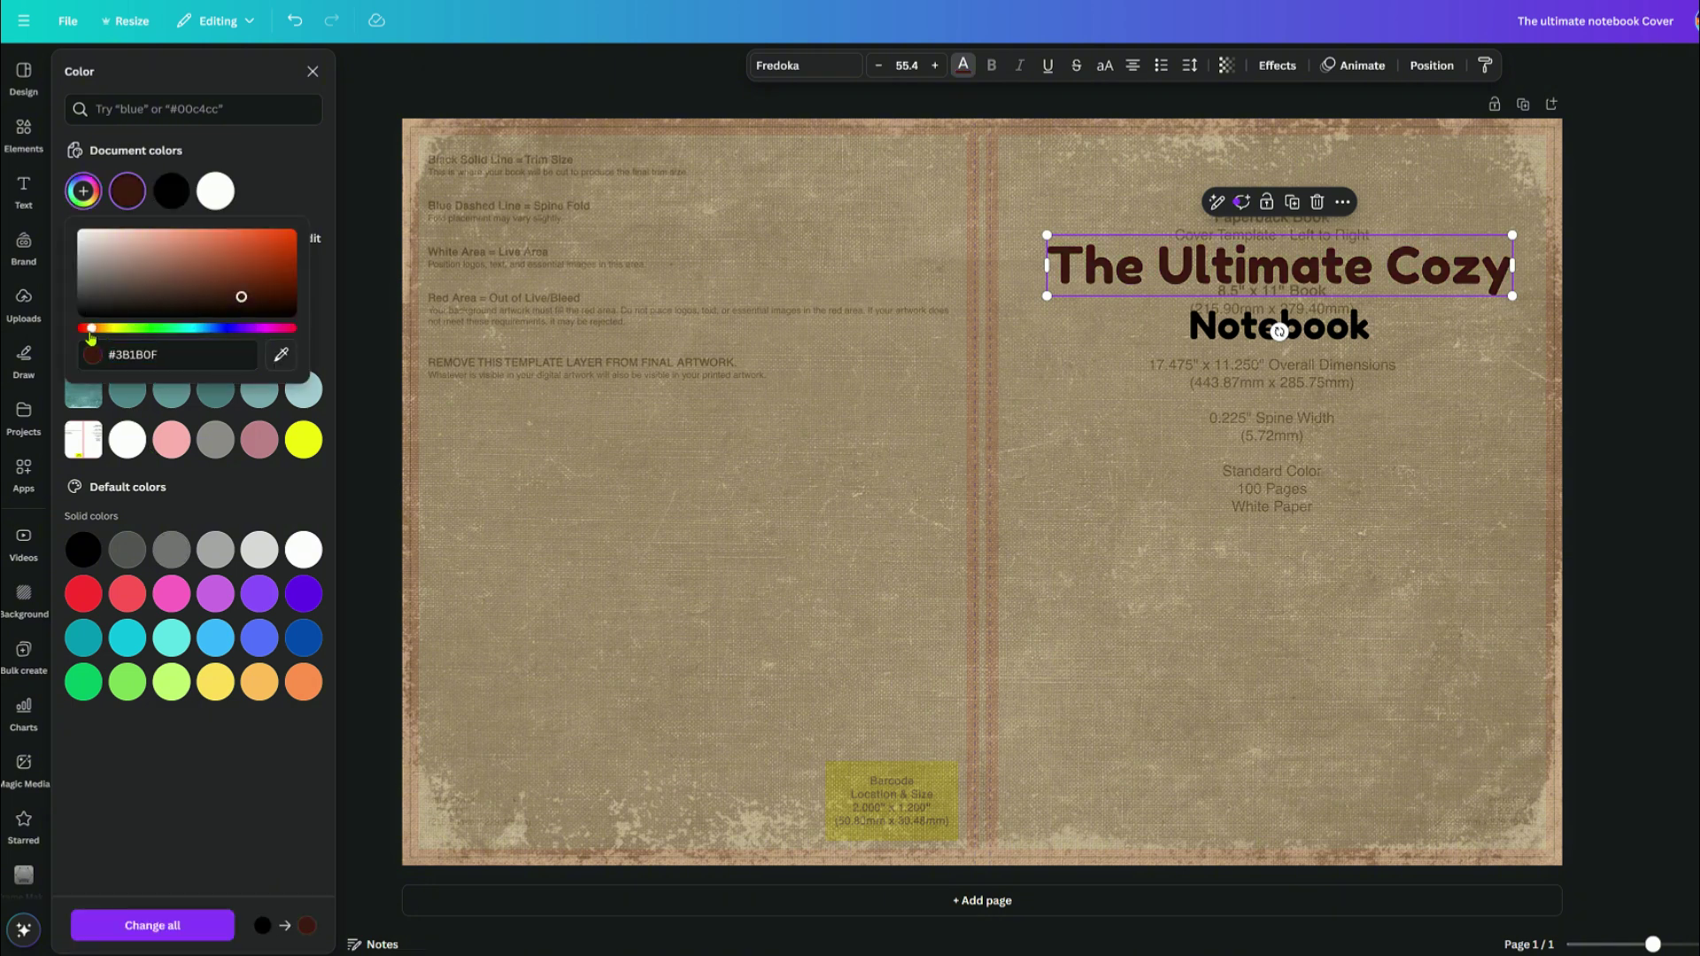
{"action": "left_click_drag", "start_coordinate": [91, 333], "coordinate": [84, 329]}
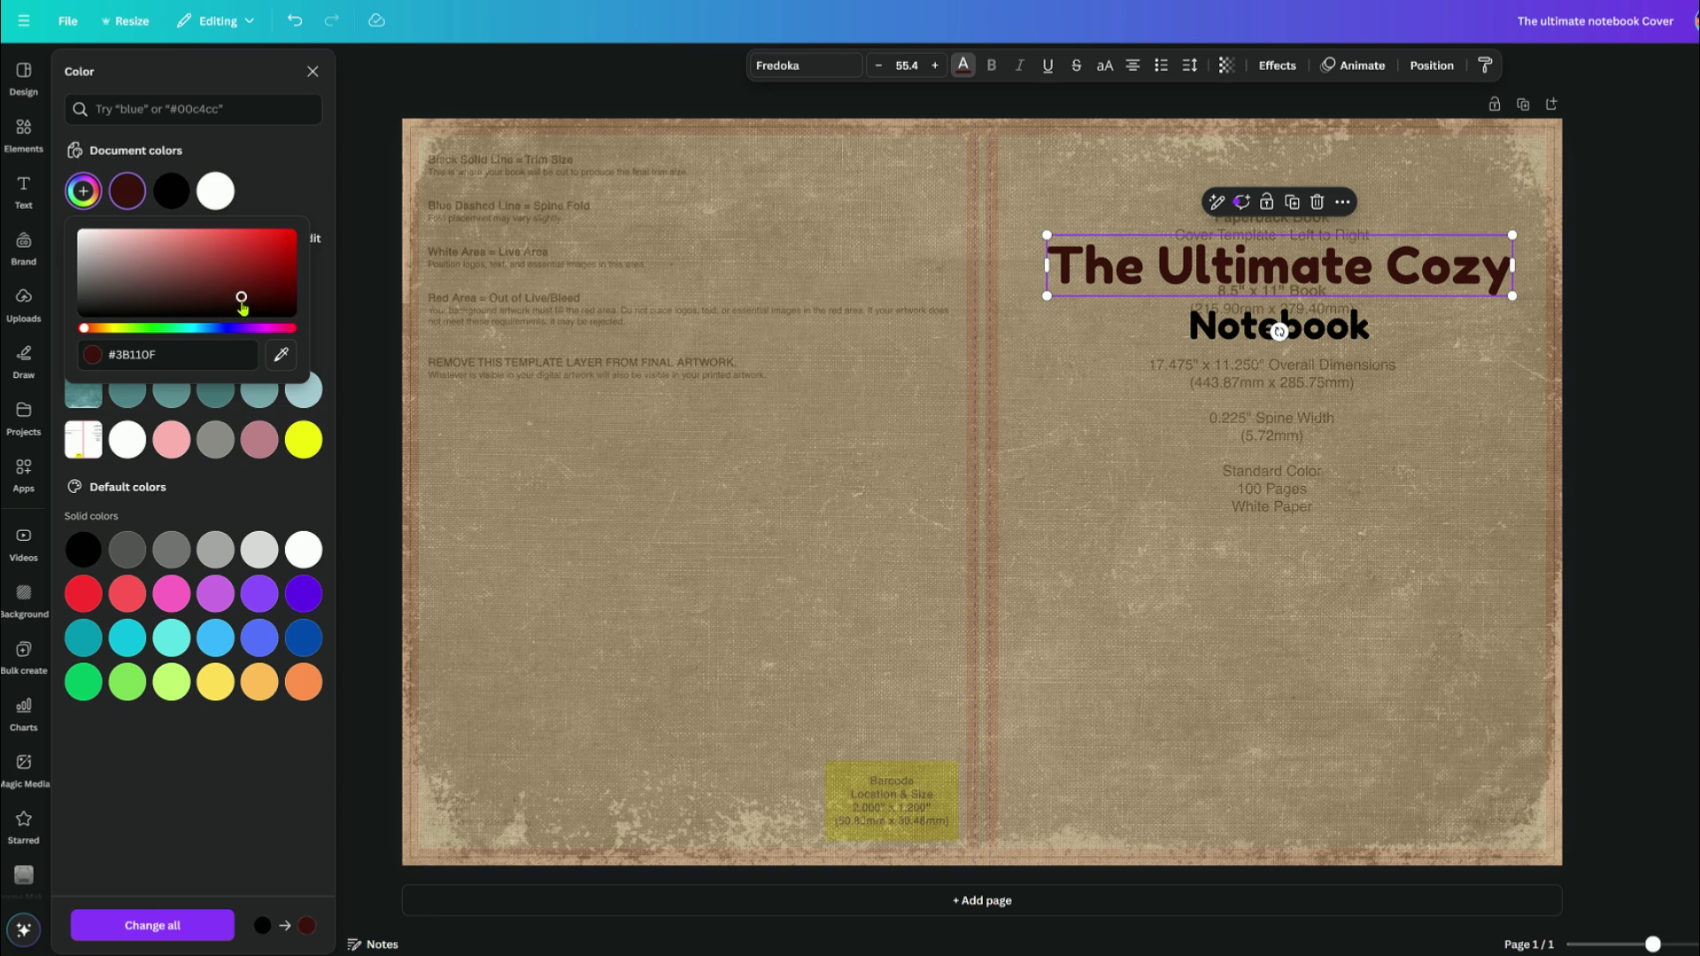
{"action": "left_click_drag", "start_coordinate": [242, 303], "coordinate": [264, 300]}
Apply the same dark red to "Notebook" and shift both title lines slightly down the front cover.
{"action": "left_click", "coordinate": [1279, 329]}
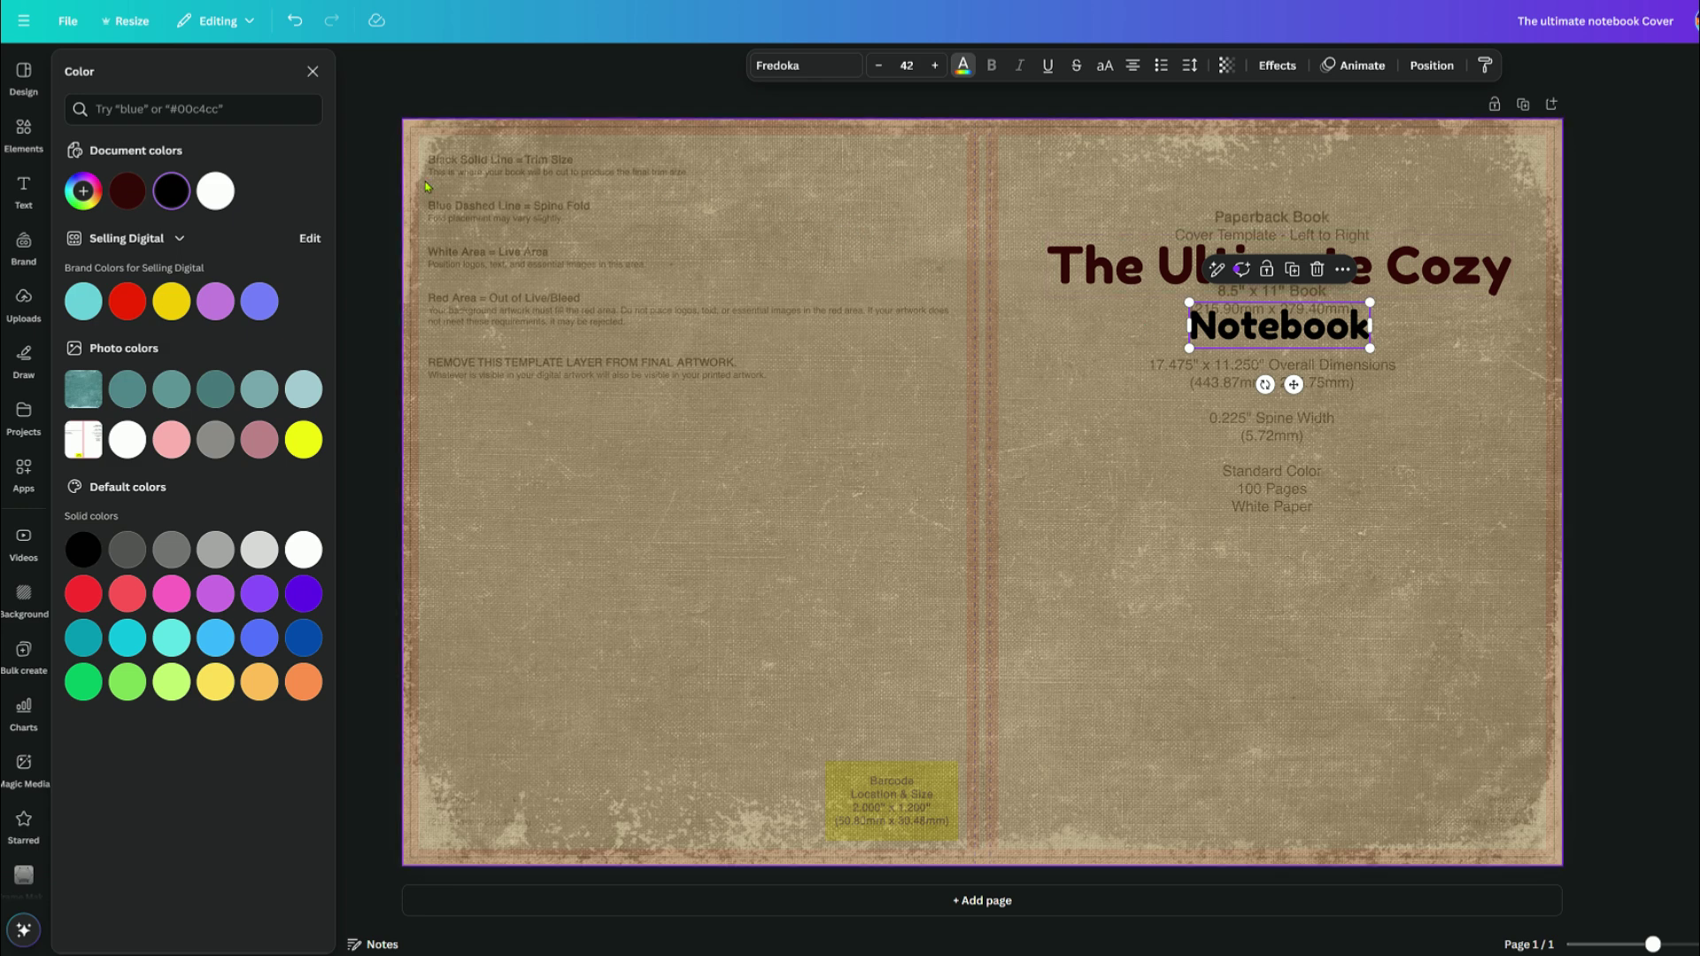
{"action": "left_click", "coordinate": [126, 191]}
{"action": "left_click_drag", "start_coordinate": [1347, 333], "coordinate": [1347, 352]}
{"action": "left_click", "coordinate": [1374, 287]}
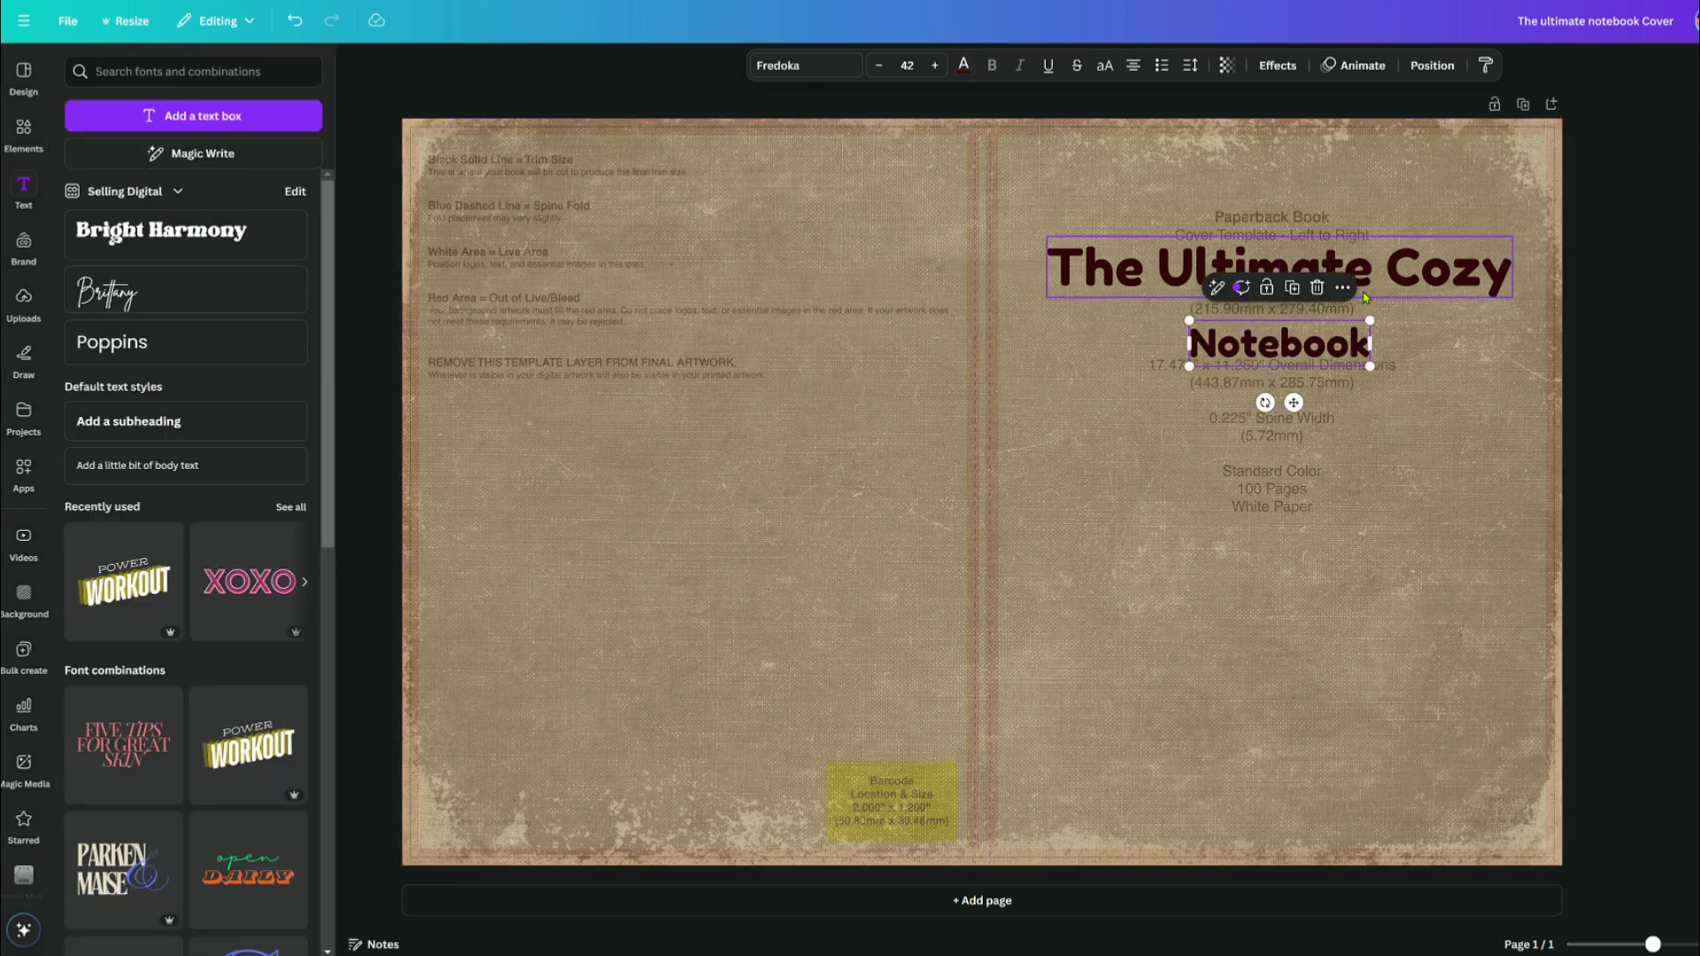
{"action": "left_click_drag", "start_coordinate": [1331, 282], "coordinate": [1327, 295]}
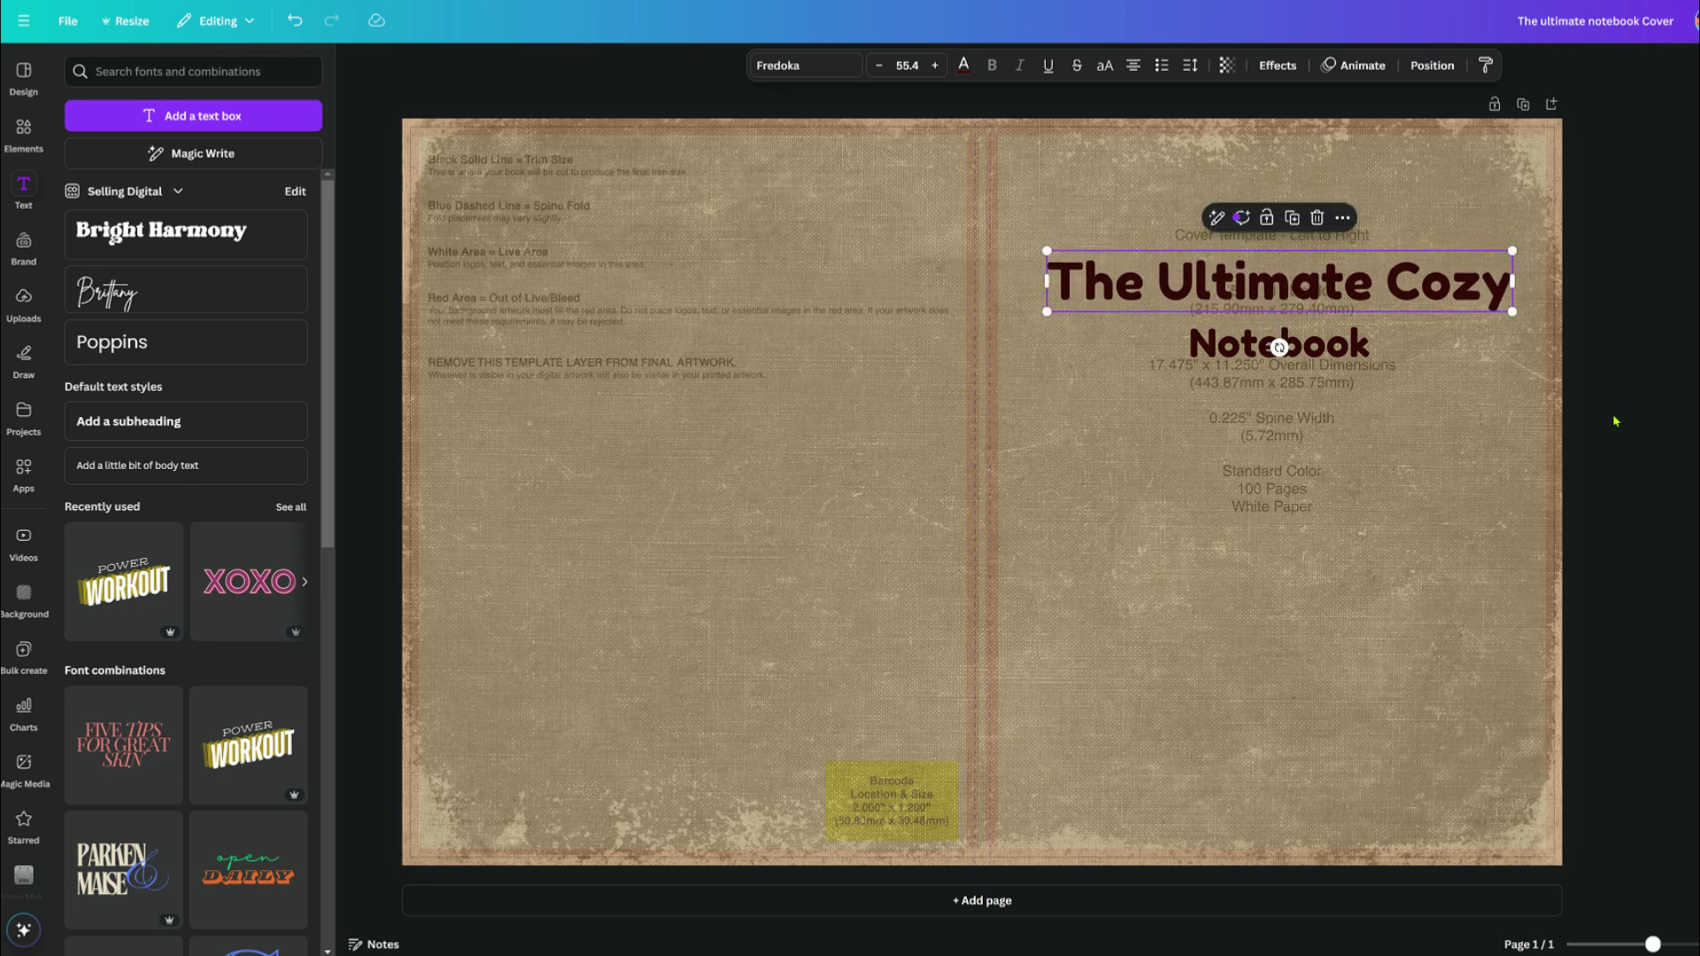
{"action": "left_click", "coordinate": [619, 580]}
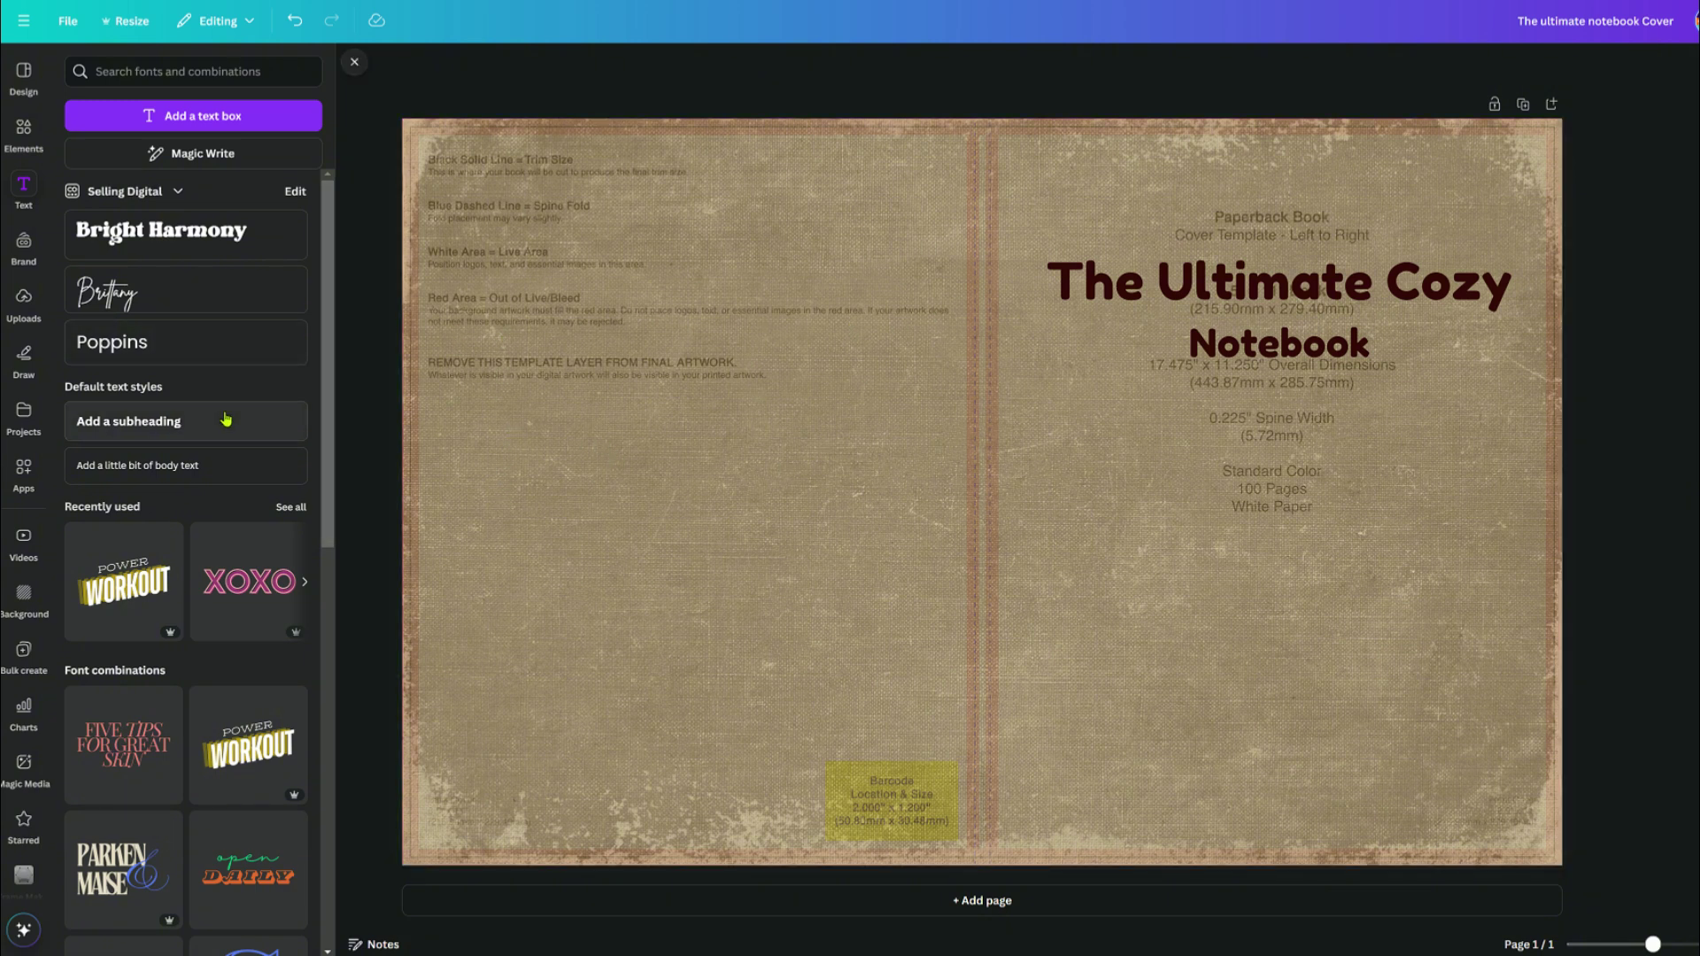
Insert the uploaded fireplace page with the orange border, shrink it and place it at the upper left of the back cover.
{"action": "left_click", "coordinate": [21, 303]}
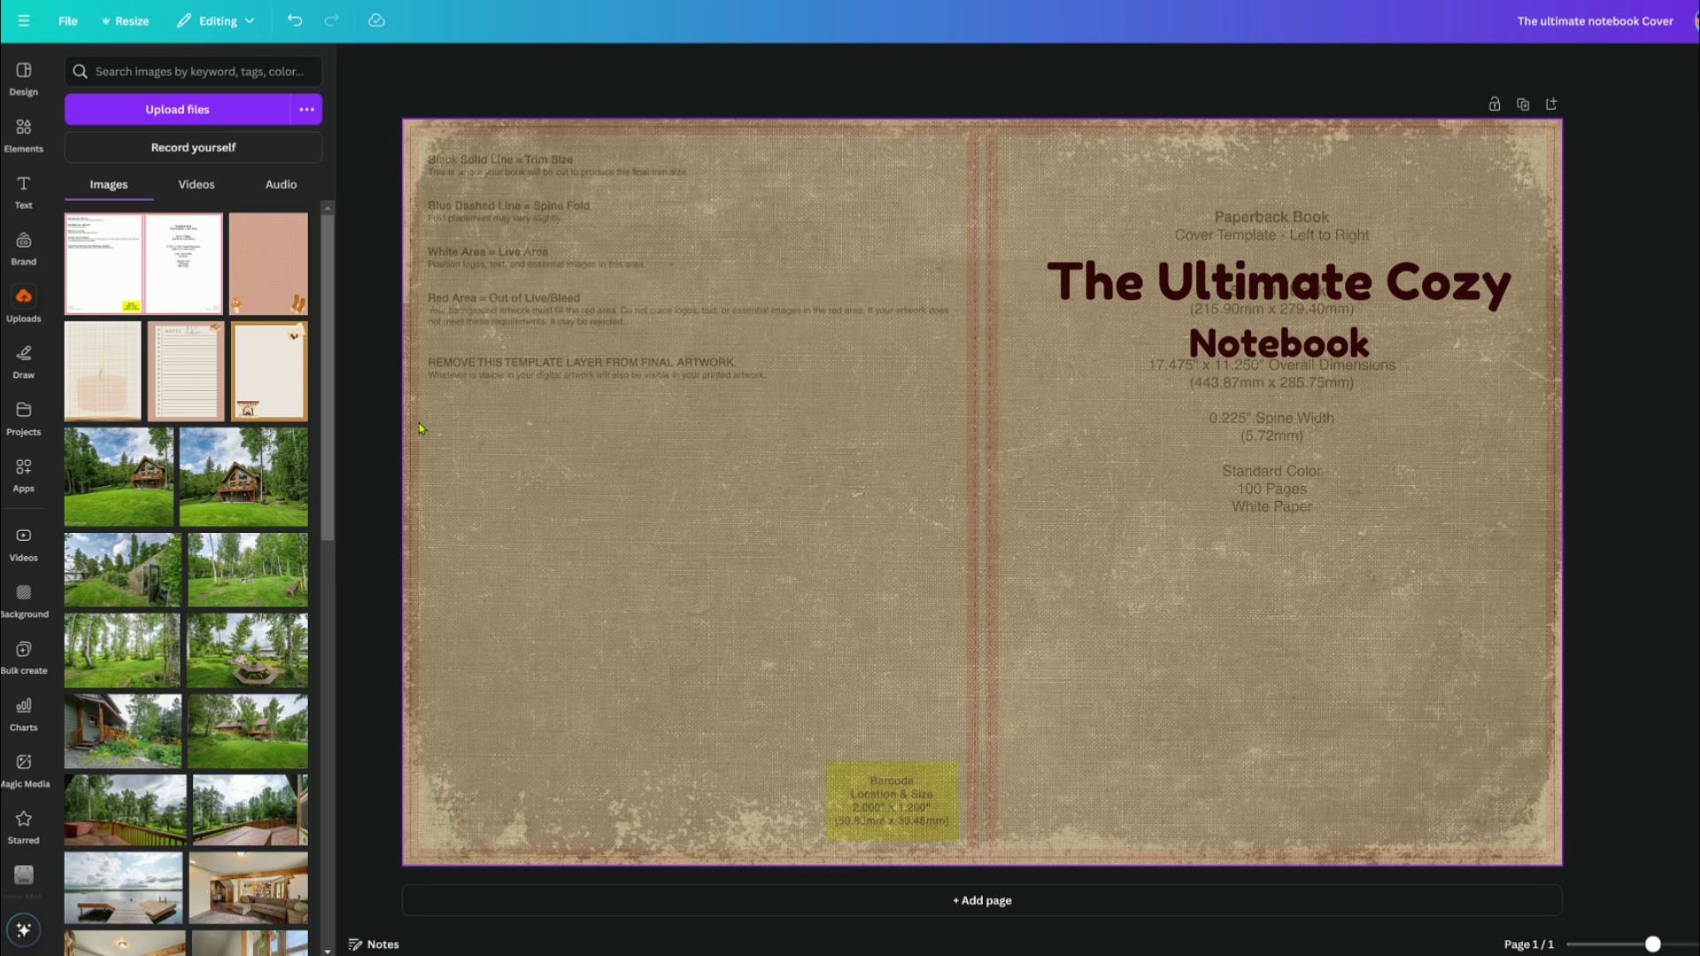
{"action": "left_click", "coordinate": [252, 350]}
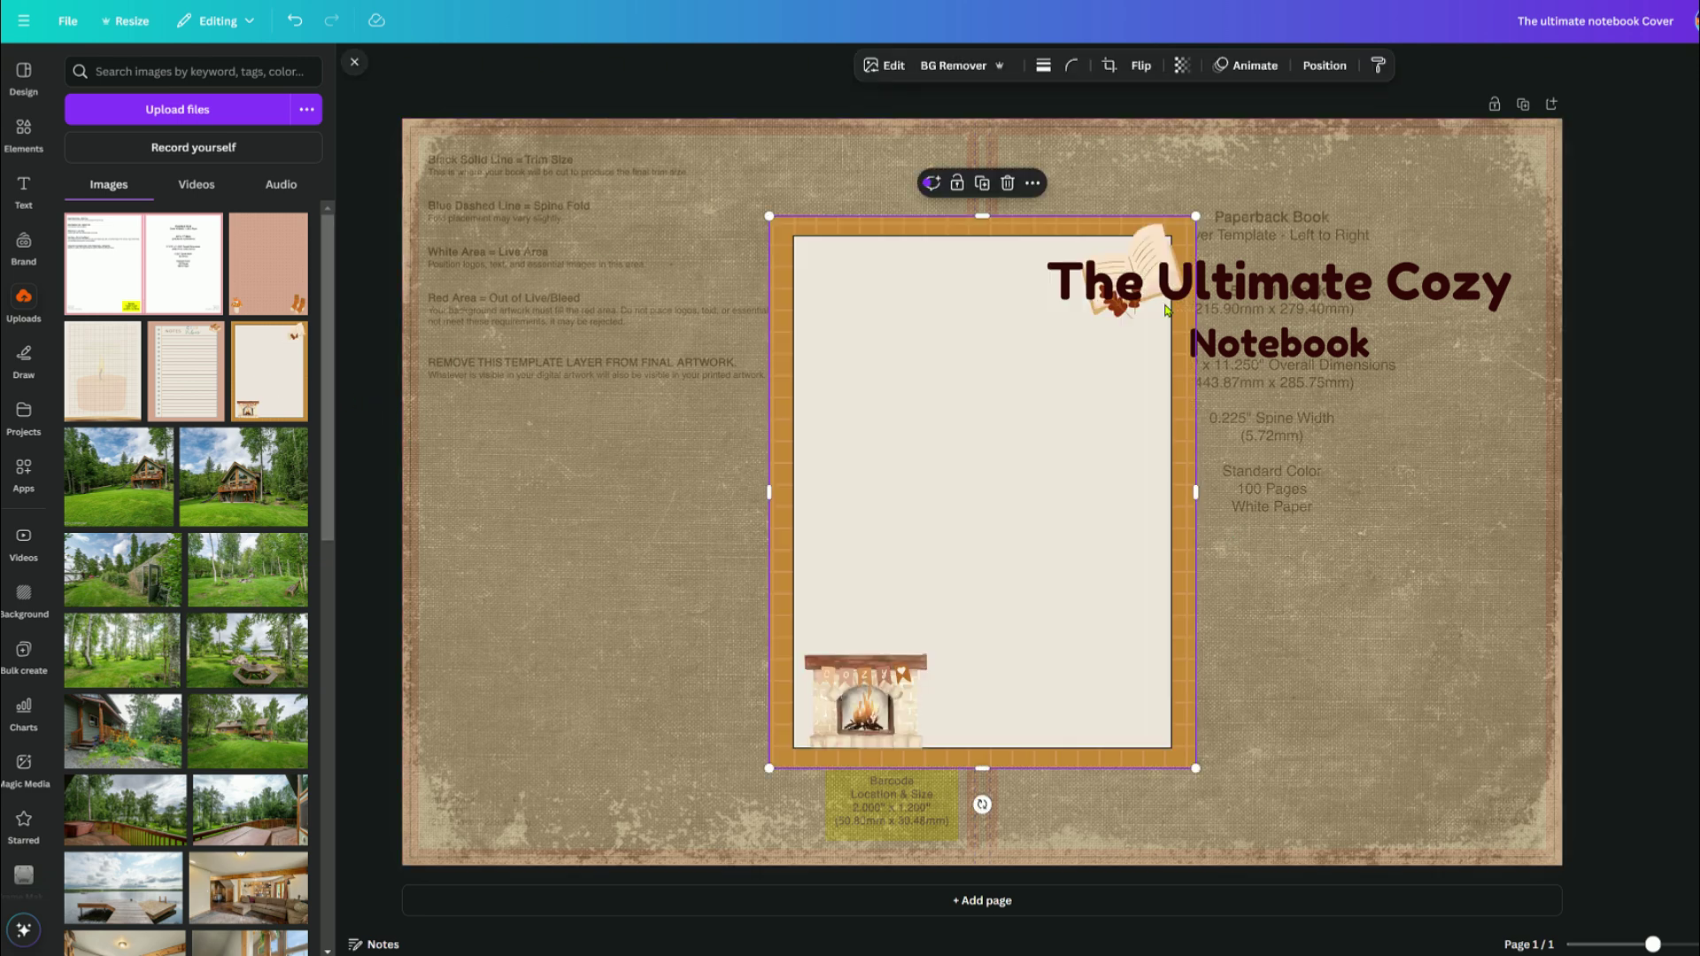
{"action": "left_click_drag", "start_coordinate": [1194, 218], "coordinate": [928, 523]}
{"action": "left_click_drag", "start_coordinate": [873, 619], "coordinate": [561, 304]}
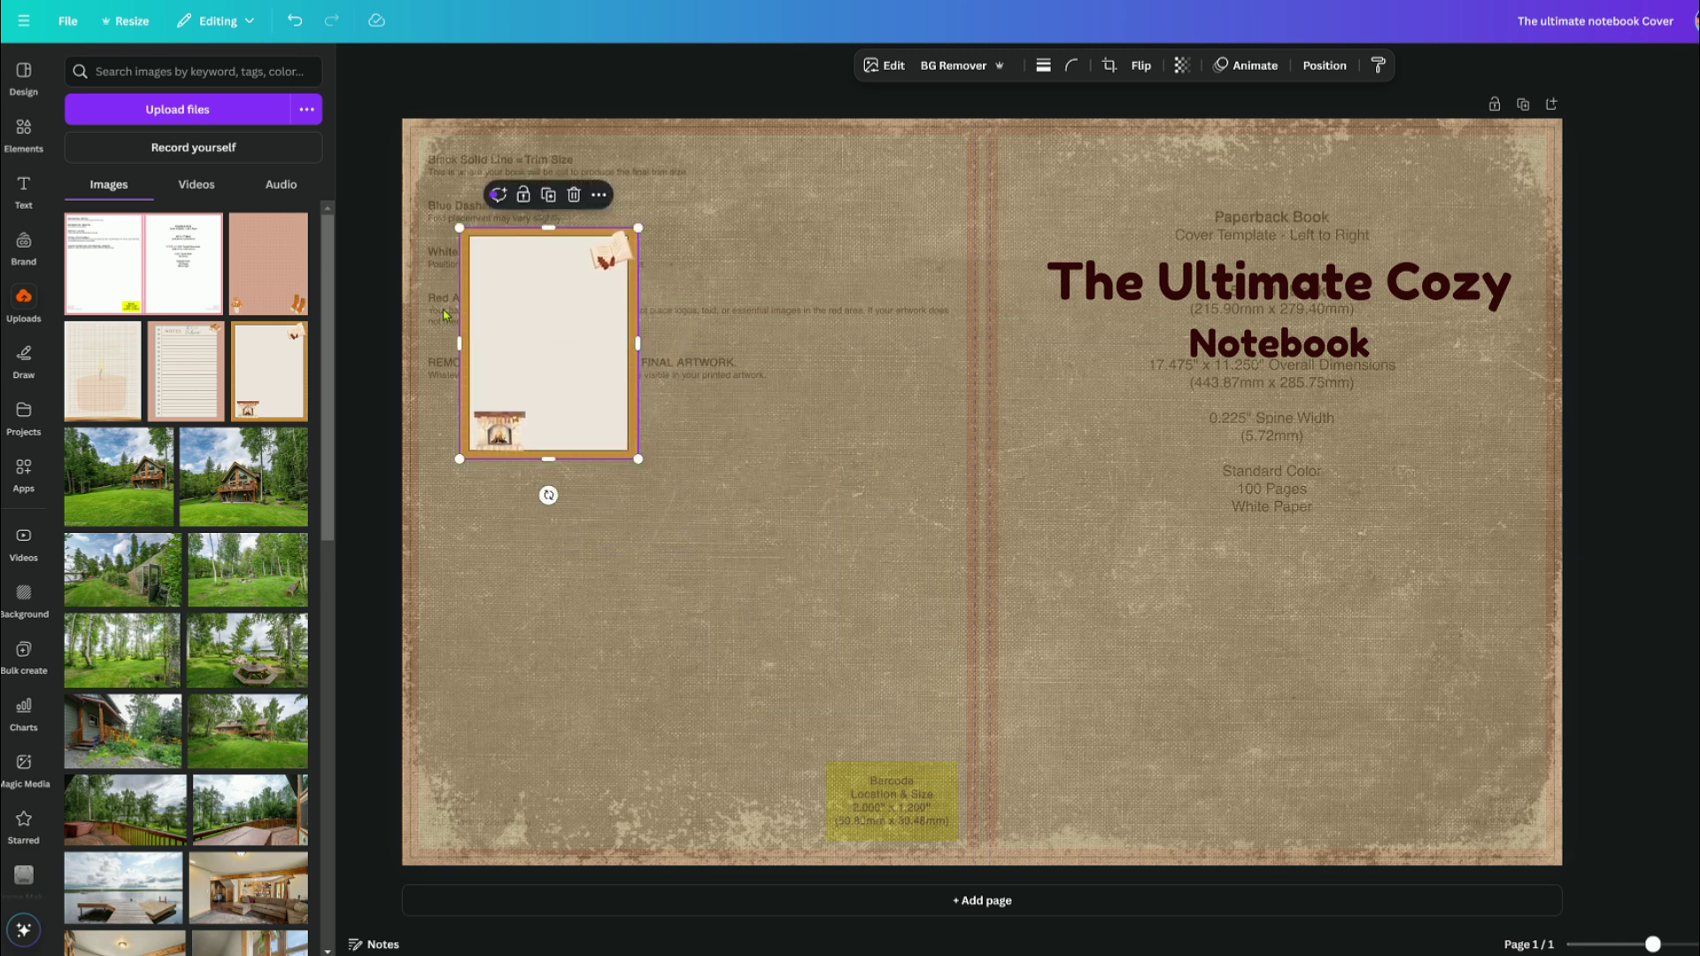
Insert the uploaded pink dotted page with socks, shrink it and place it overlapping the lower right of the fireplace page.
{"action": "left_click", "coordinate": [268, 263]}
{"action": "left_click_drag", "start_coordinate": [1194, 218], "coordinate": [878, 512]}
{"action": "left_click_drag", "start_coordinate": [859, 610], "coordinate": [737, 299]}
{"action": "left_click_drag", "start_coordinate": [819, 457], "coordinate": [839, 497]}
{"action": "left_click_drag", "start_coordinate": [748, 406], "coordinate": [683, 458]}
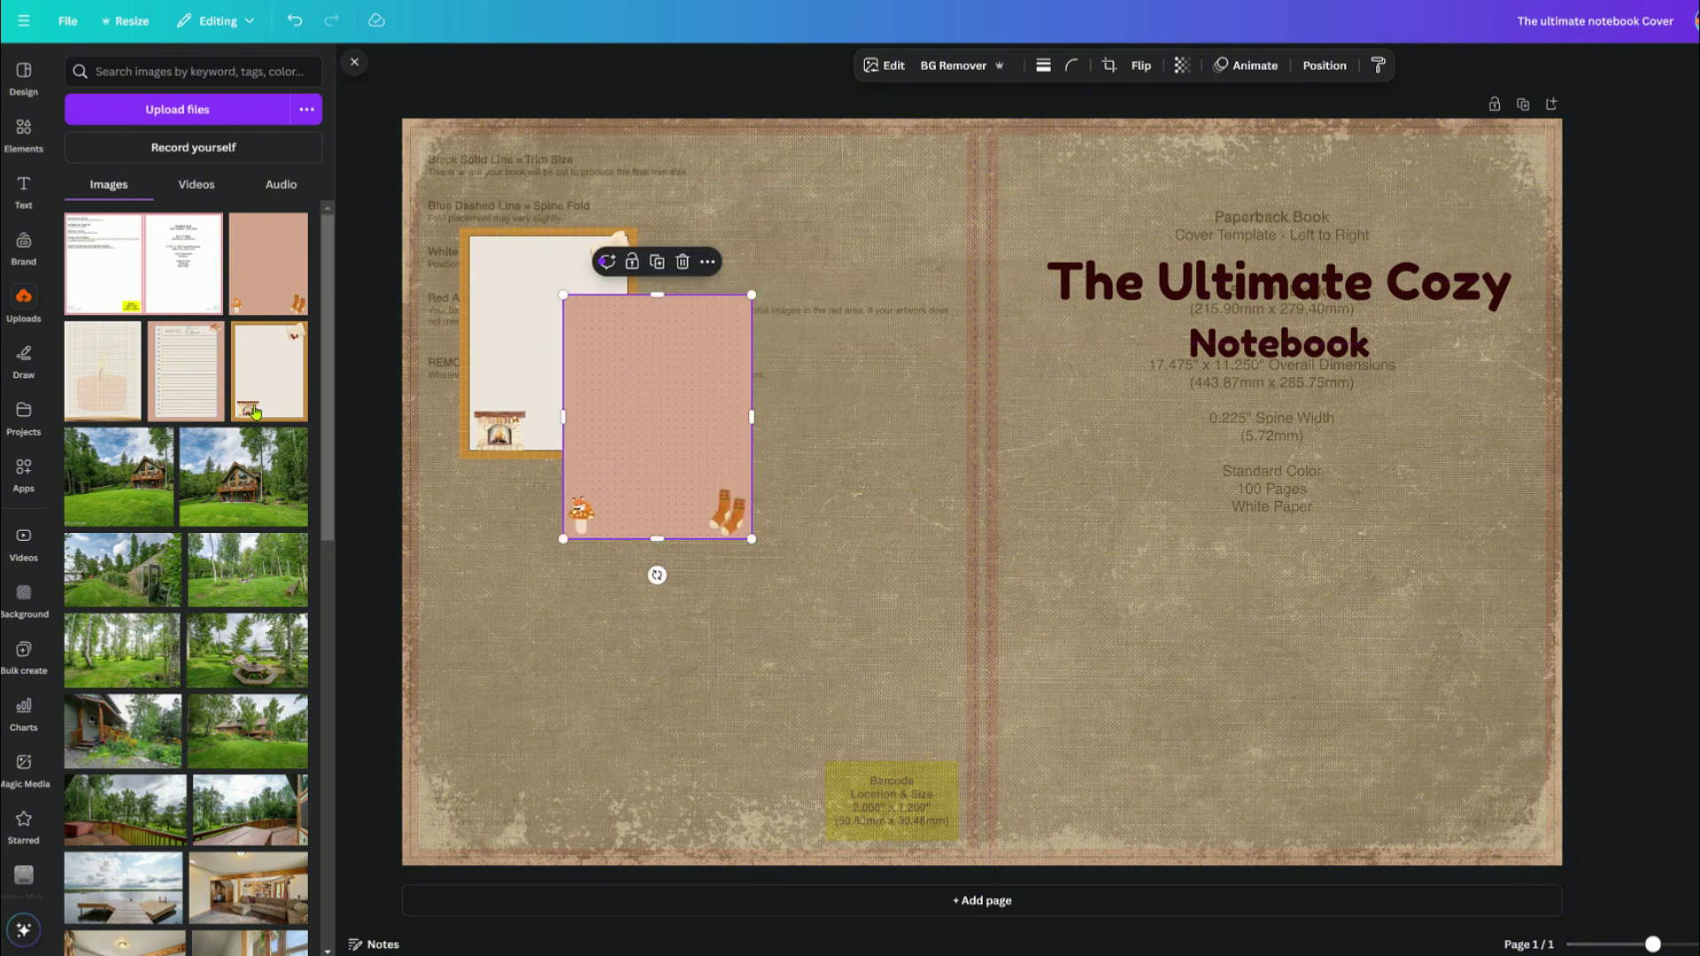
Insert the uploaded lined "Notes" page, shrink it and place it at the upper right of the back cover.
{"action": "left_click", "coordinate": [186, 372]}
{"action": "left_click_drag", "start_coordinate": [1195, 215], "coordinate": [941, 543]}
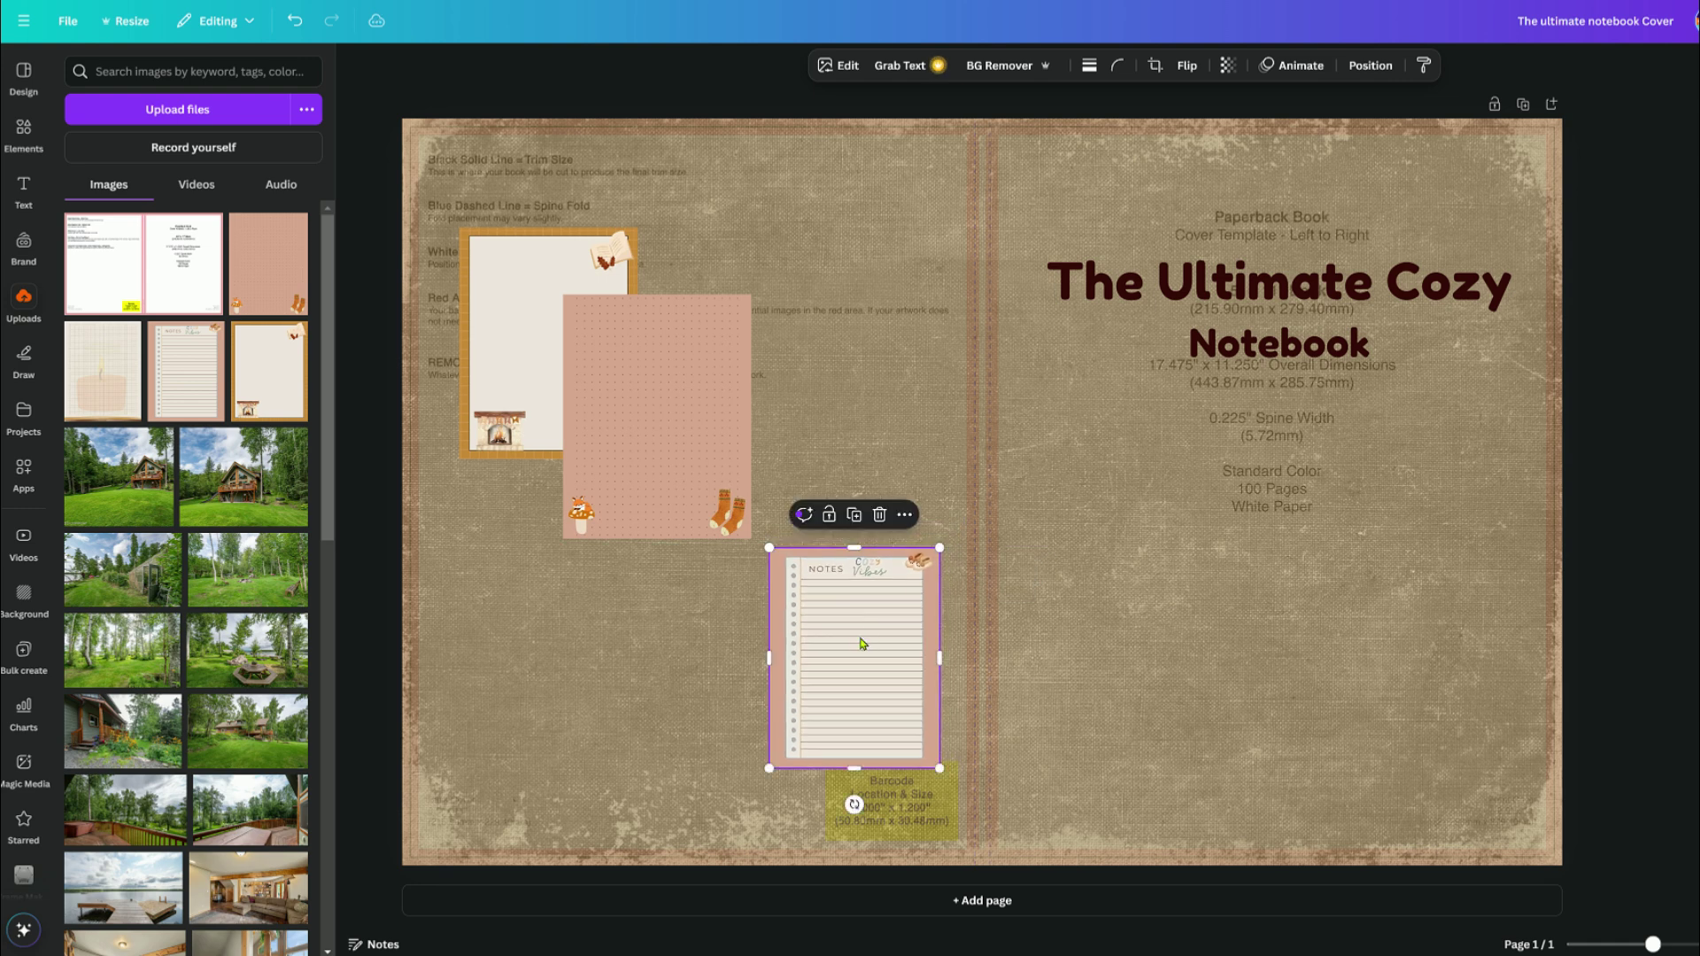
{"action": "left_click_drag", "start_coordinate": [854, 638], "coordinate": [831, 323]}
Insert the uploaded candle grid page, shrink it and place it overlapping the pink dotted page and the lined notes page.
{"action": "left_click", "coordinate": [102, 370]}
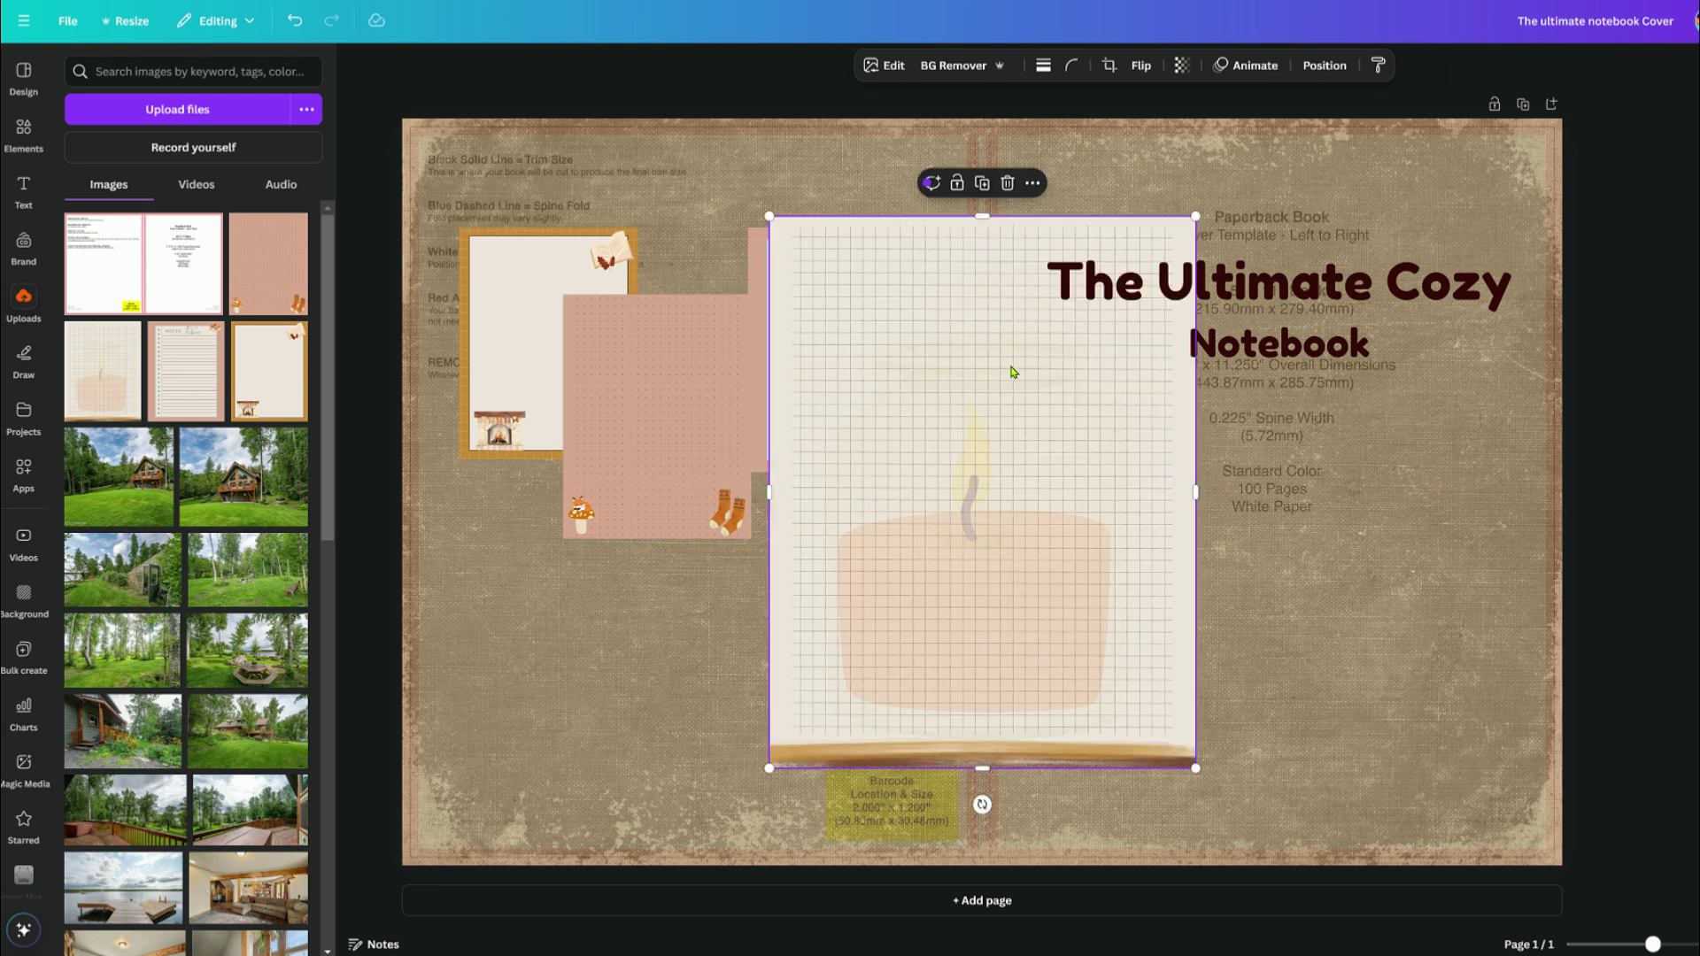
{"action": "left_click_drag", "start_coordinate": [1196, 216], "coordinate": [977, 474]}
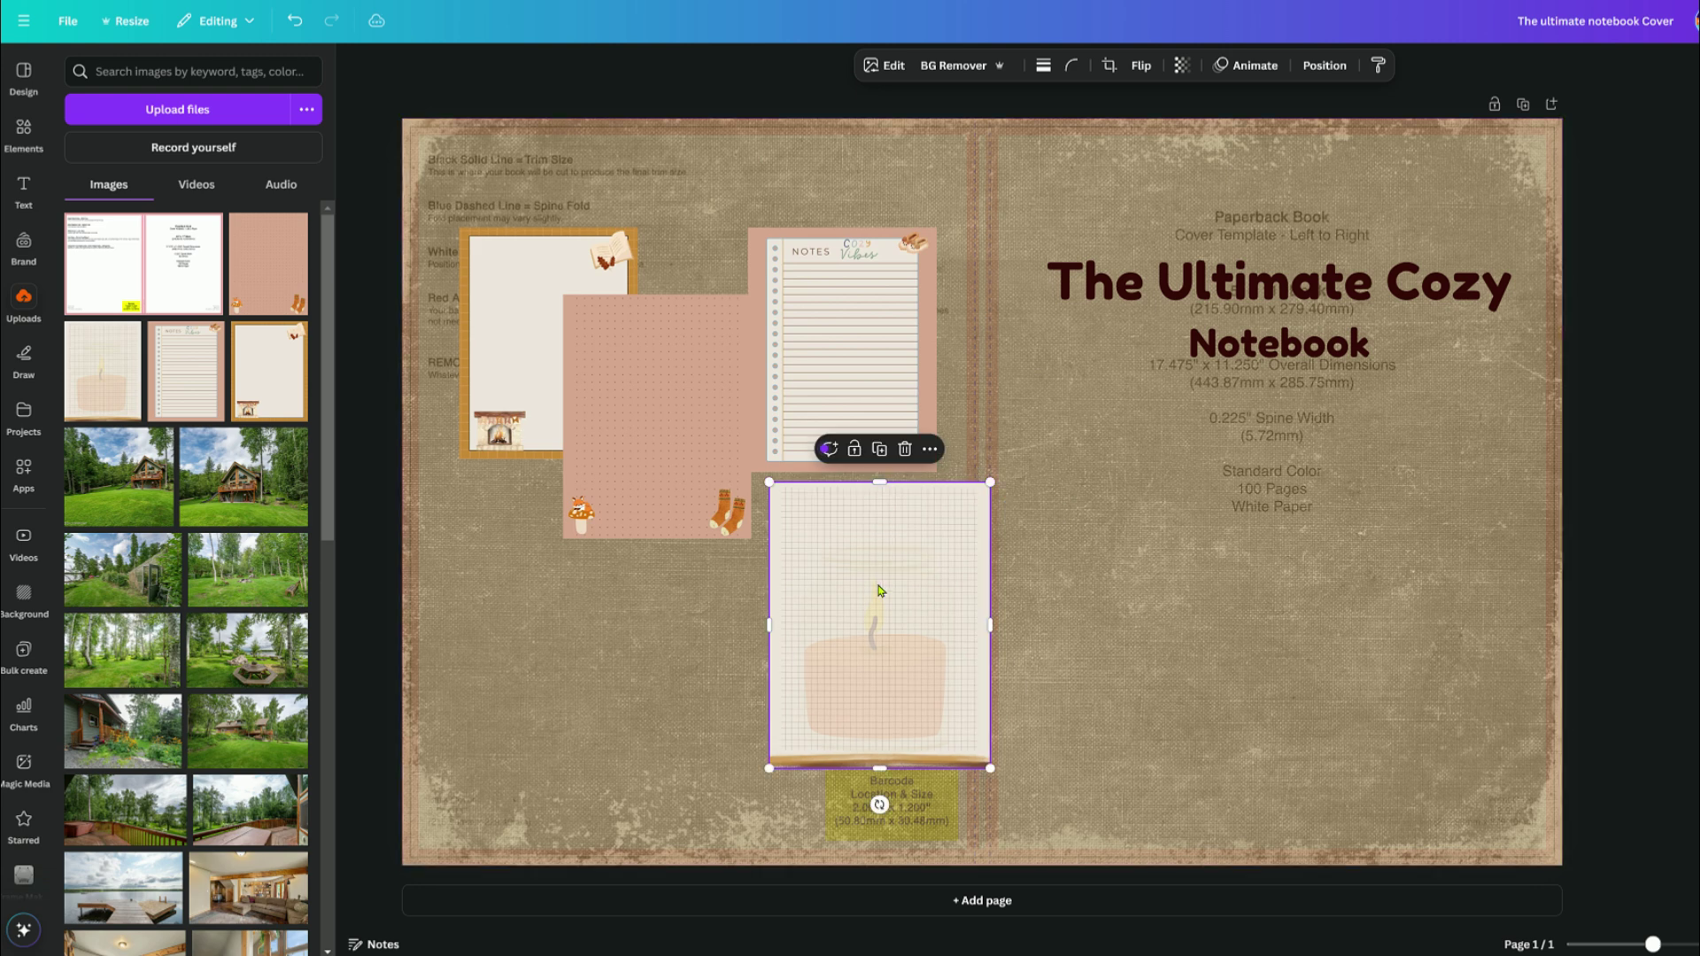
{"action": "left_click_drag", "start_coordinate": [870, 597], "coordinate": [752, 400]}
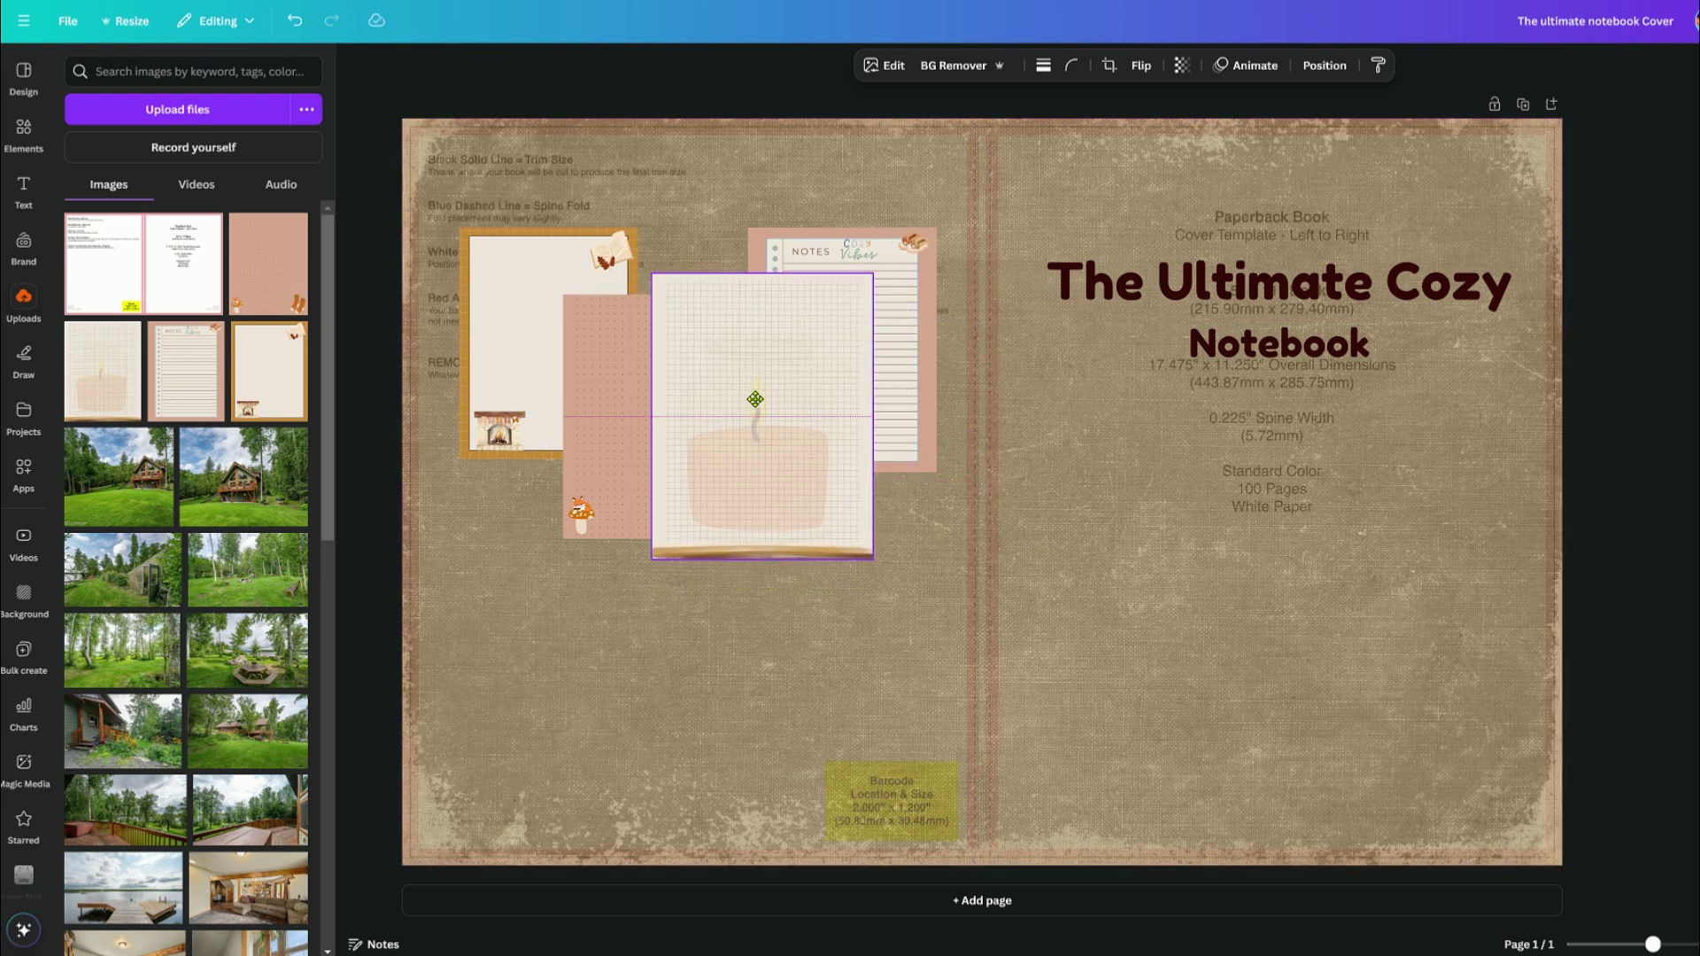
Bring the pink dotted page forward over the candle page and shift it and the fireplace page away from the spine.
{"action": "left_click_drag", "start_coordinate": [602, 420], "coordinate": [560, 427]}
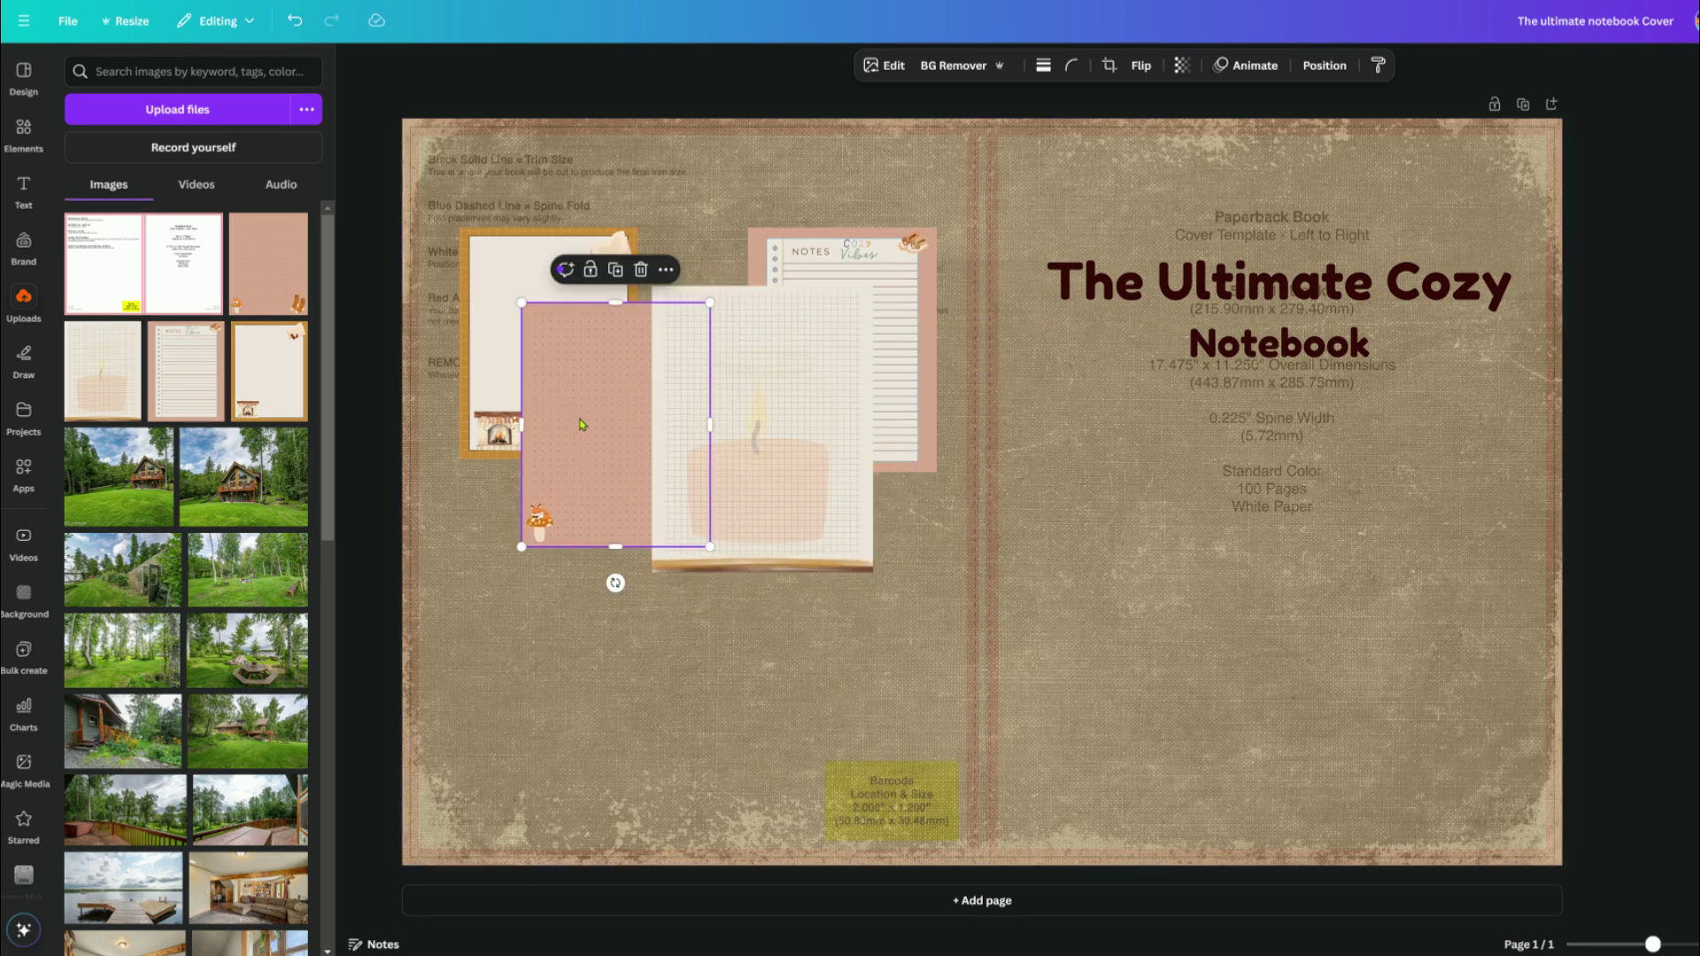
{"action": "right_click", "coordinate": [580, 416]}
{"action": "mouse_move", "coordinate": [668, 608]}
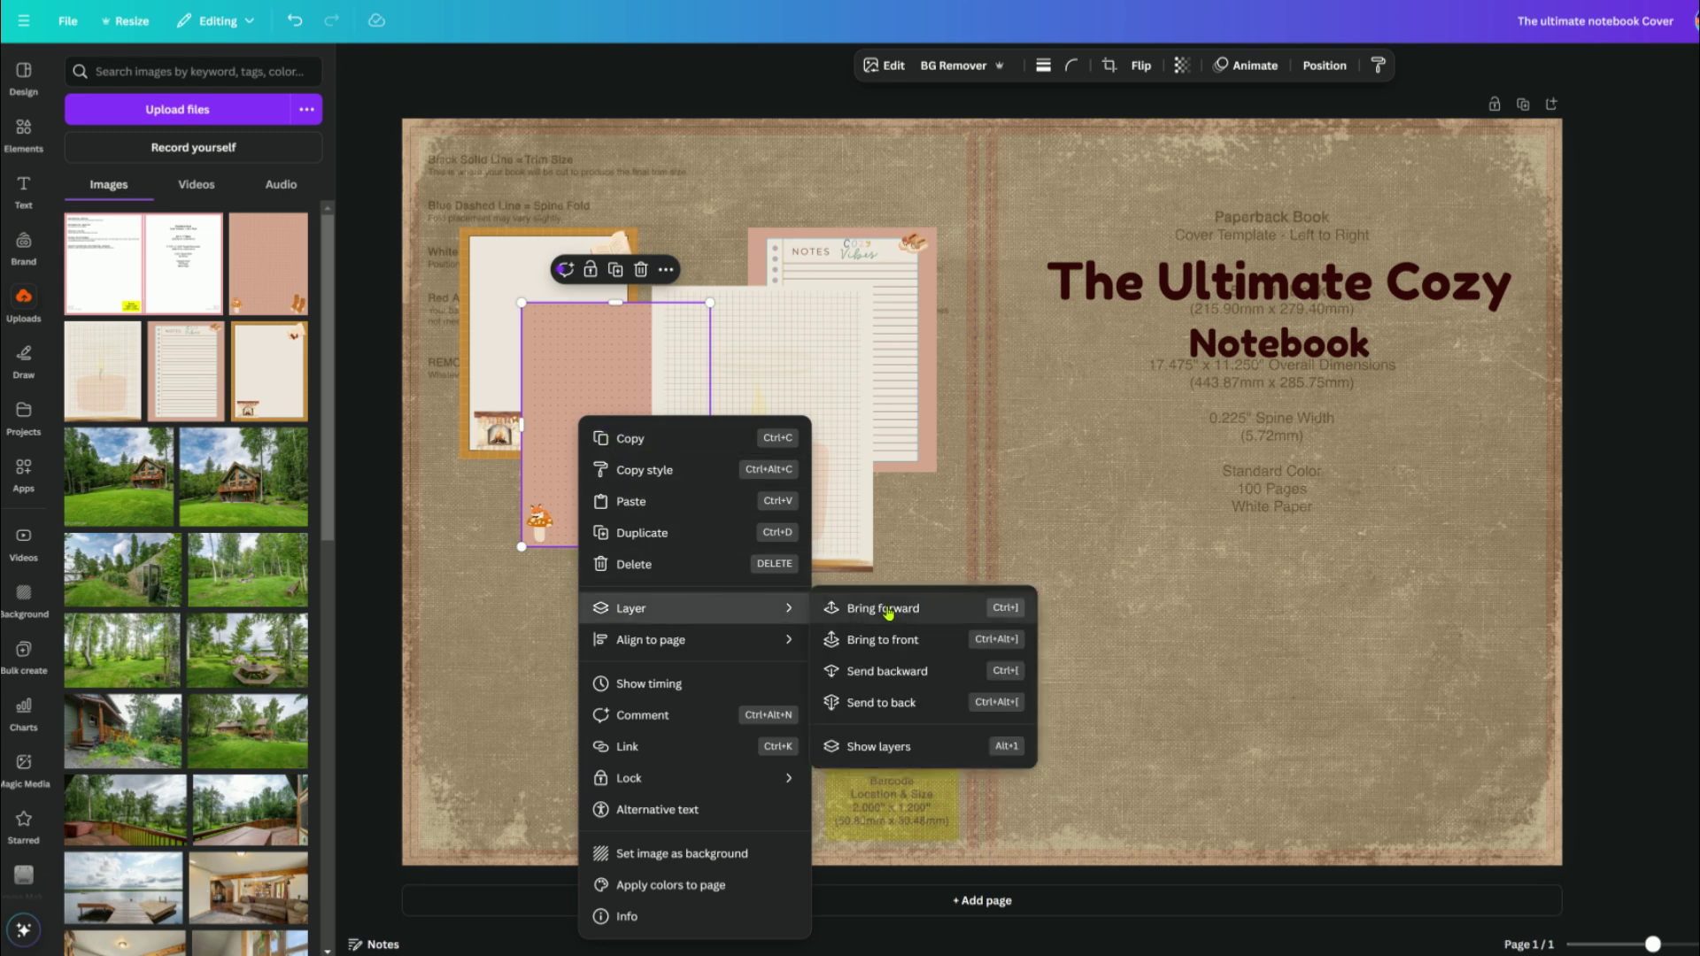
{"action": "left_click", "coordinate": [888, 610]}
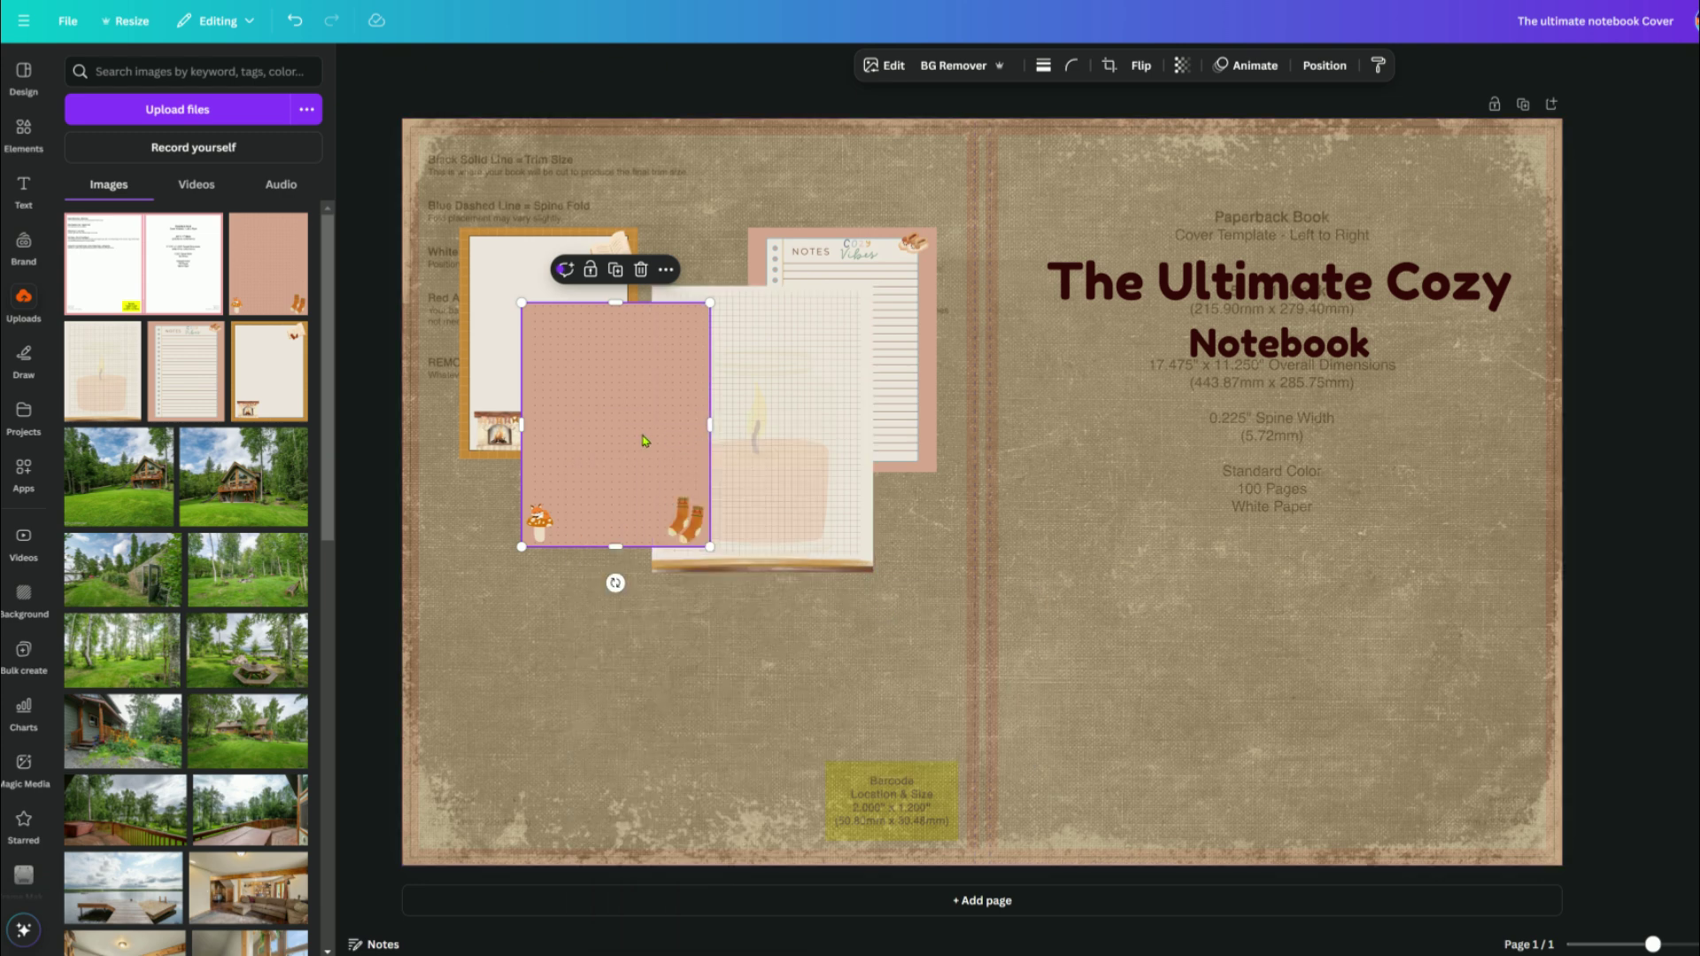
{"action": "left_click_drag", "start_coordinate": [507, 399], "coordinate": [481, 389]}
{"action": "left_click_drag", "start_coordinate": [585, 478], "coordinate": [575, 479]}
Shrink the candle grid page slightly, tilt the lined notes page clockwise and overlap the candle page on it.
{"action": "left_click", "coordinate": [779, 496]}
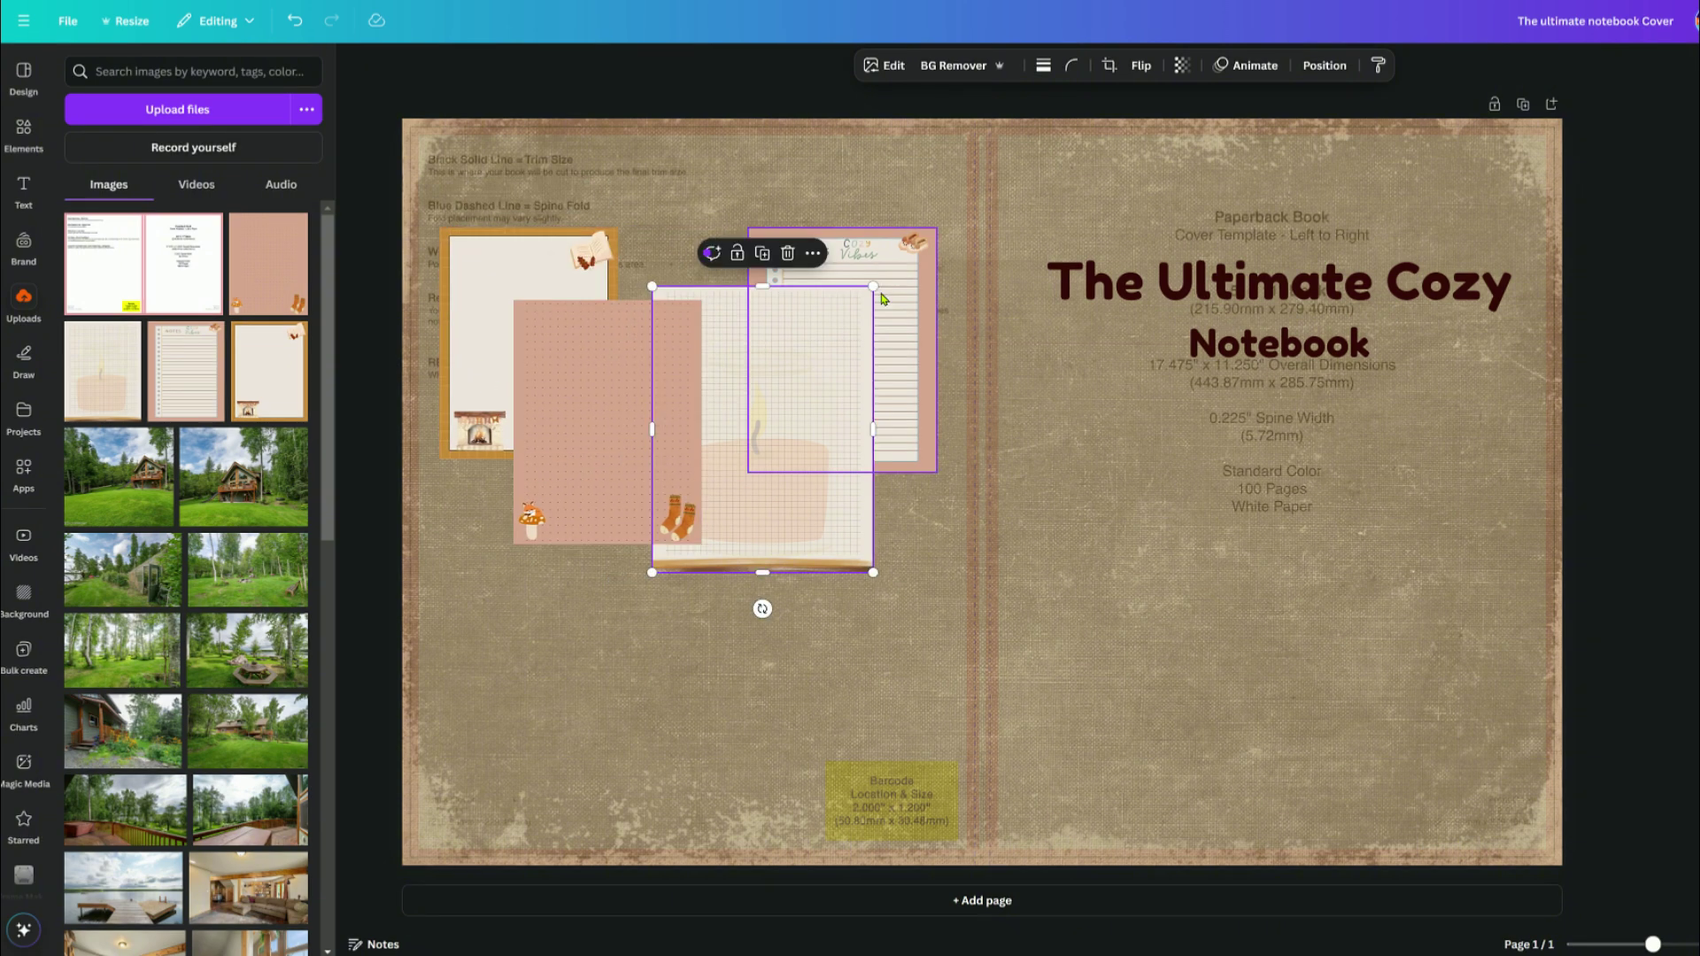
{"action": "left_click_drag", "start_coordinate": [864, 296], "coordinate": [834, 326]}
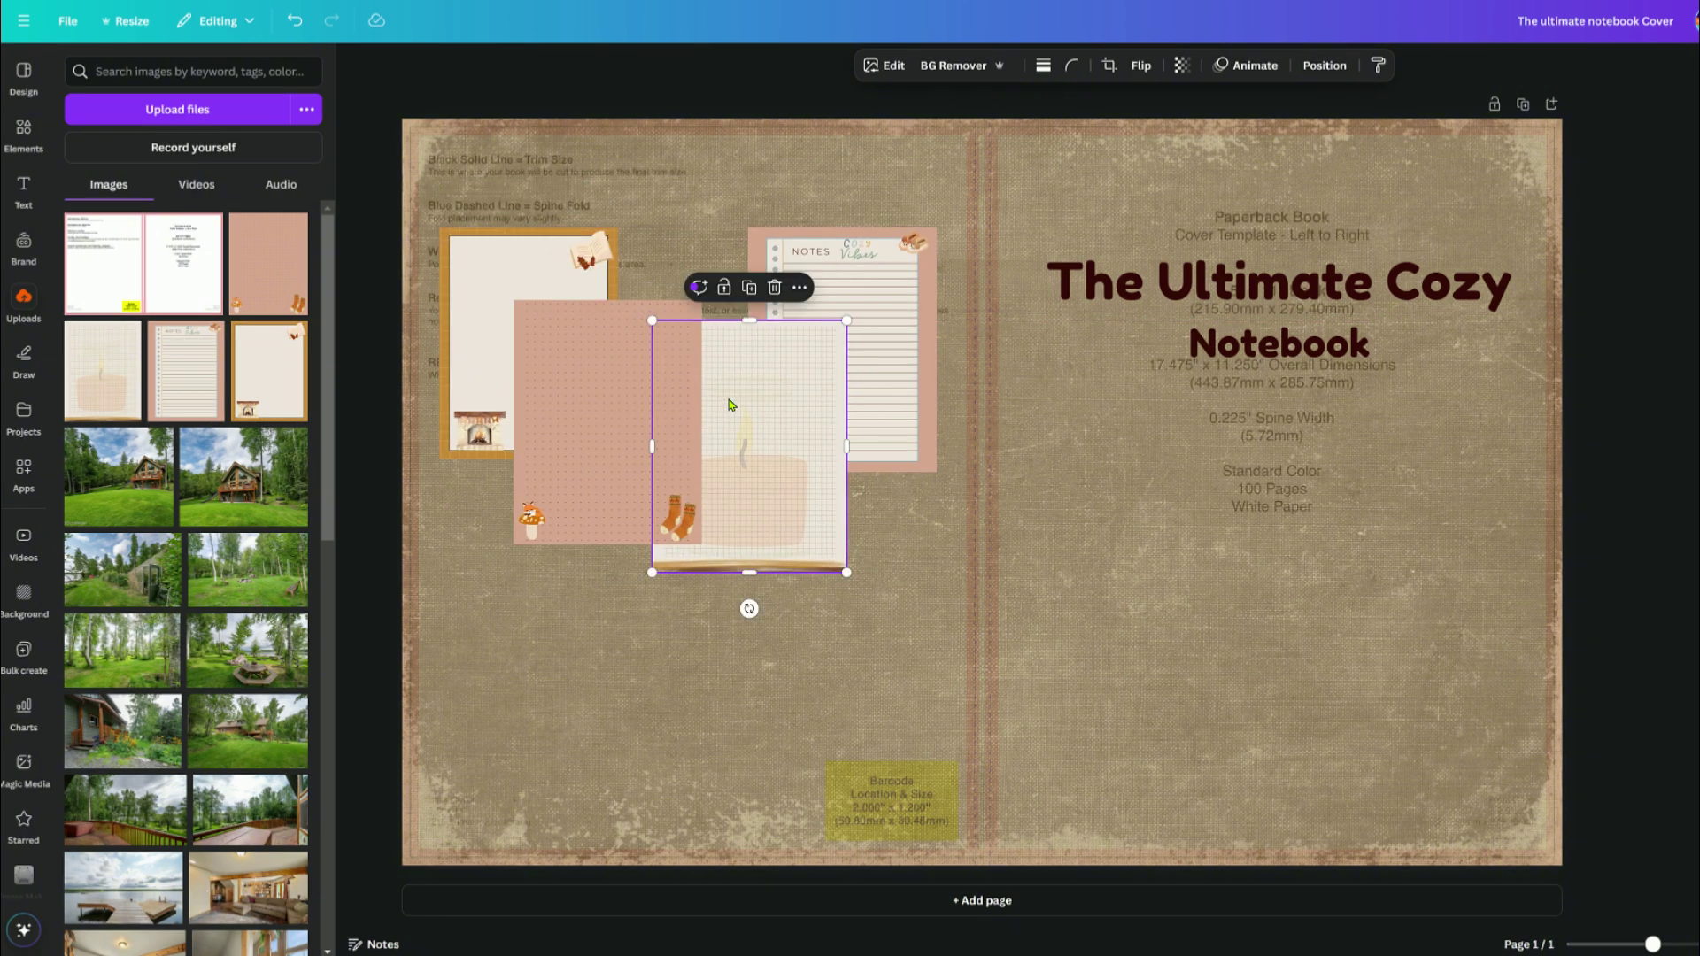
{"action": "mouse_move", "coordinate": [728, 400]}
{"action": "left_mouse_down"}
{"action": "mouse_move", "coordinate": [708, 390]}
{"action": "mouse_move", "coordinate": [727, 393]}
{"action": "left_mouse_up"}
{"action": "left_click_drag", "start_coordinate": [880, 269], "coordinate": [874, 275]}
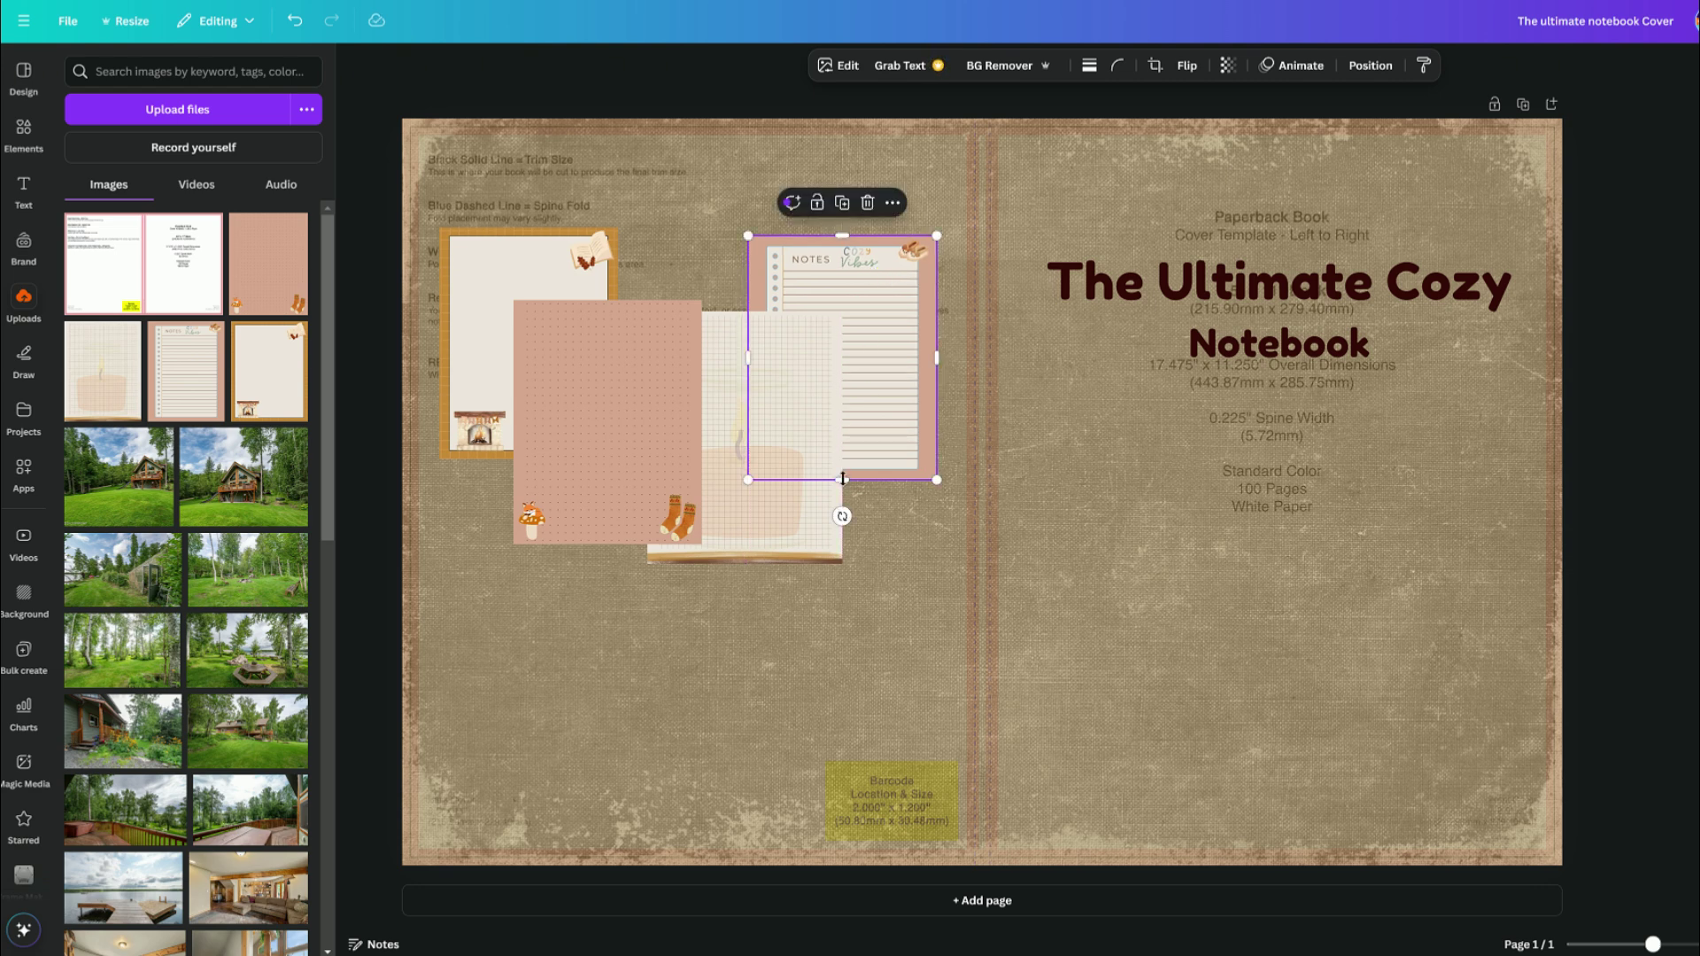
{"action": "left_click_drag", "start_coordinate": [842, 515], "coordinate": [800, 470]}
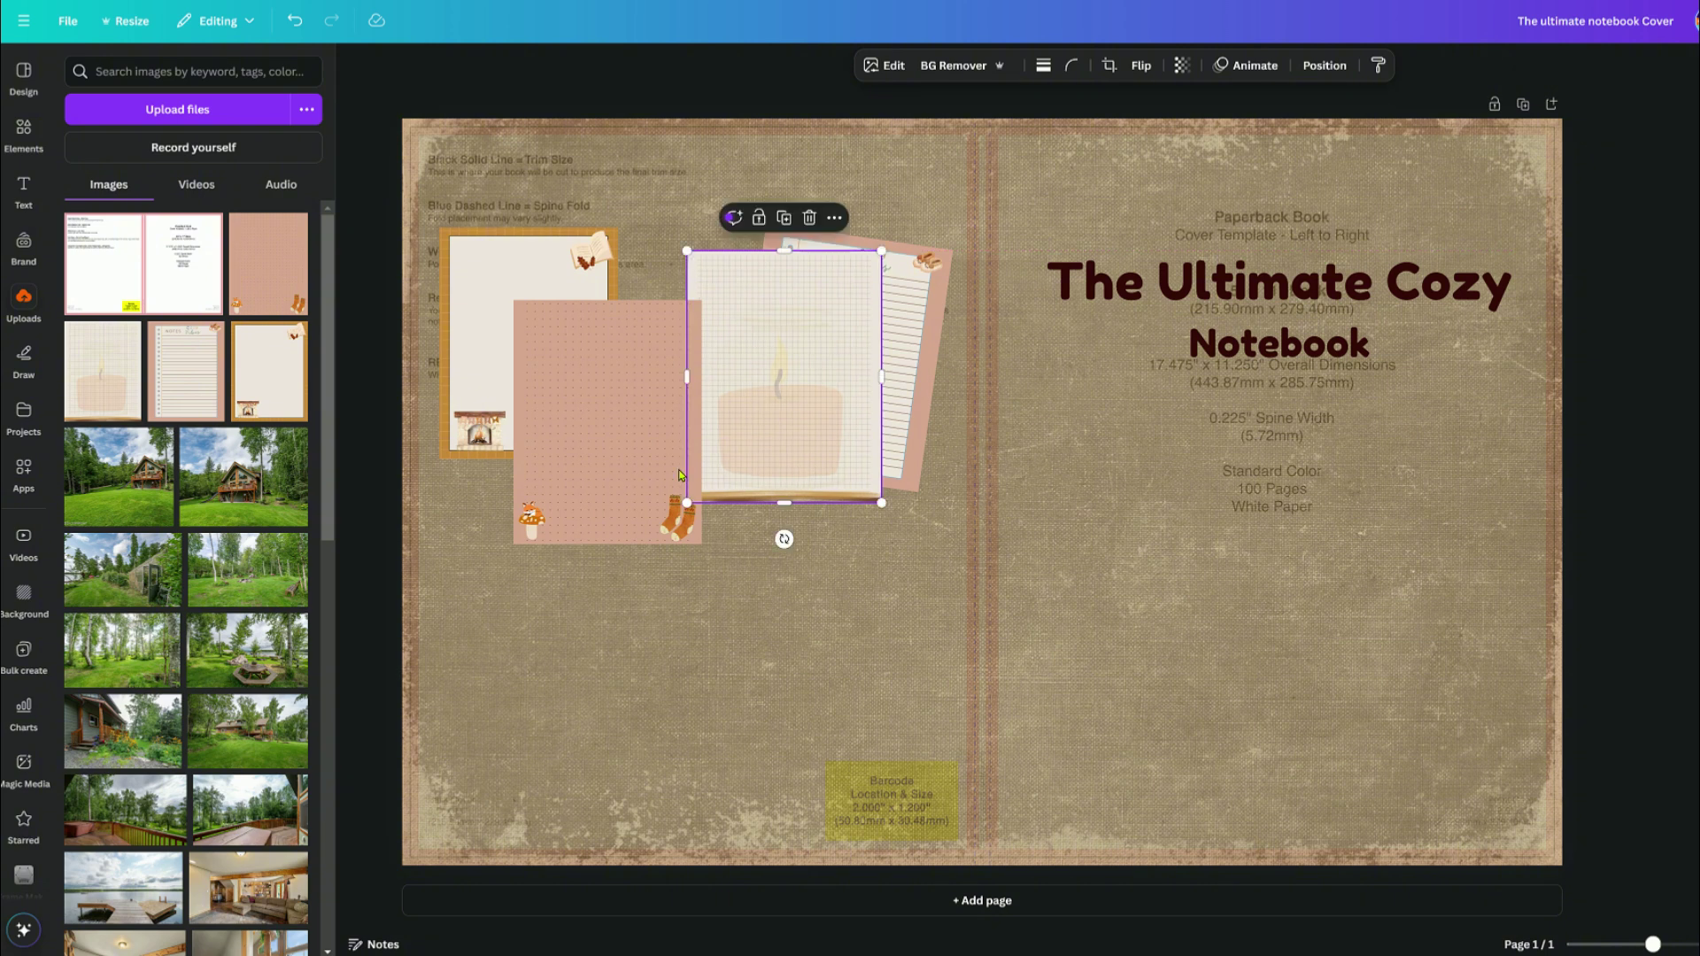
Tilt the pink dotted page counterclockwise and move it up so it overlaps the candle grid page.
{"action": "left_click", "coordinate": [626, 473]}
{"action": "left_click_drag", "start_coordinate": [626, 473], "coordinate": [656, 443]}
{"action": "left_click_drag", "start_coordinate": [638, 547], "coordinate": [652, 558]}
Tilt the fireplace page counterclockwise, raise it, and shift the pink dotted page over its lower corner to fan out the previews.
{"action": "left_click", "coordinate": [505, 374]}
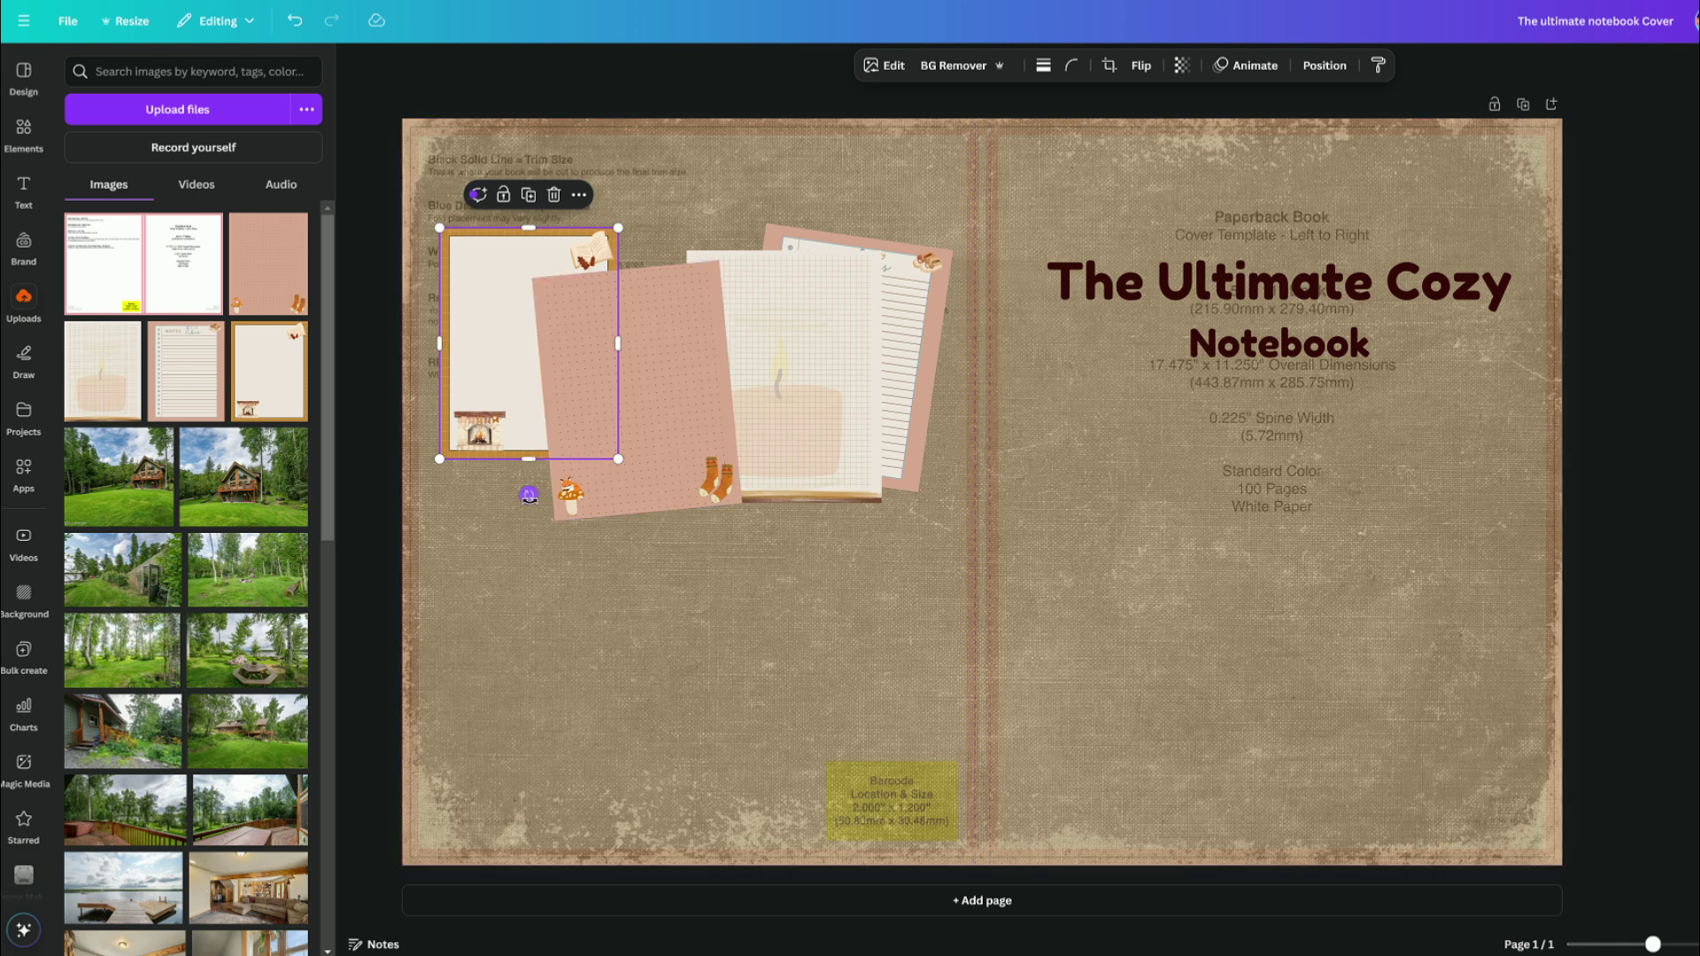
{"action": "left_click_drag", "start_coordinate": [529, 496], "coordinate": [551, 493]}
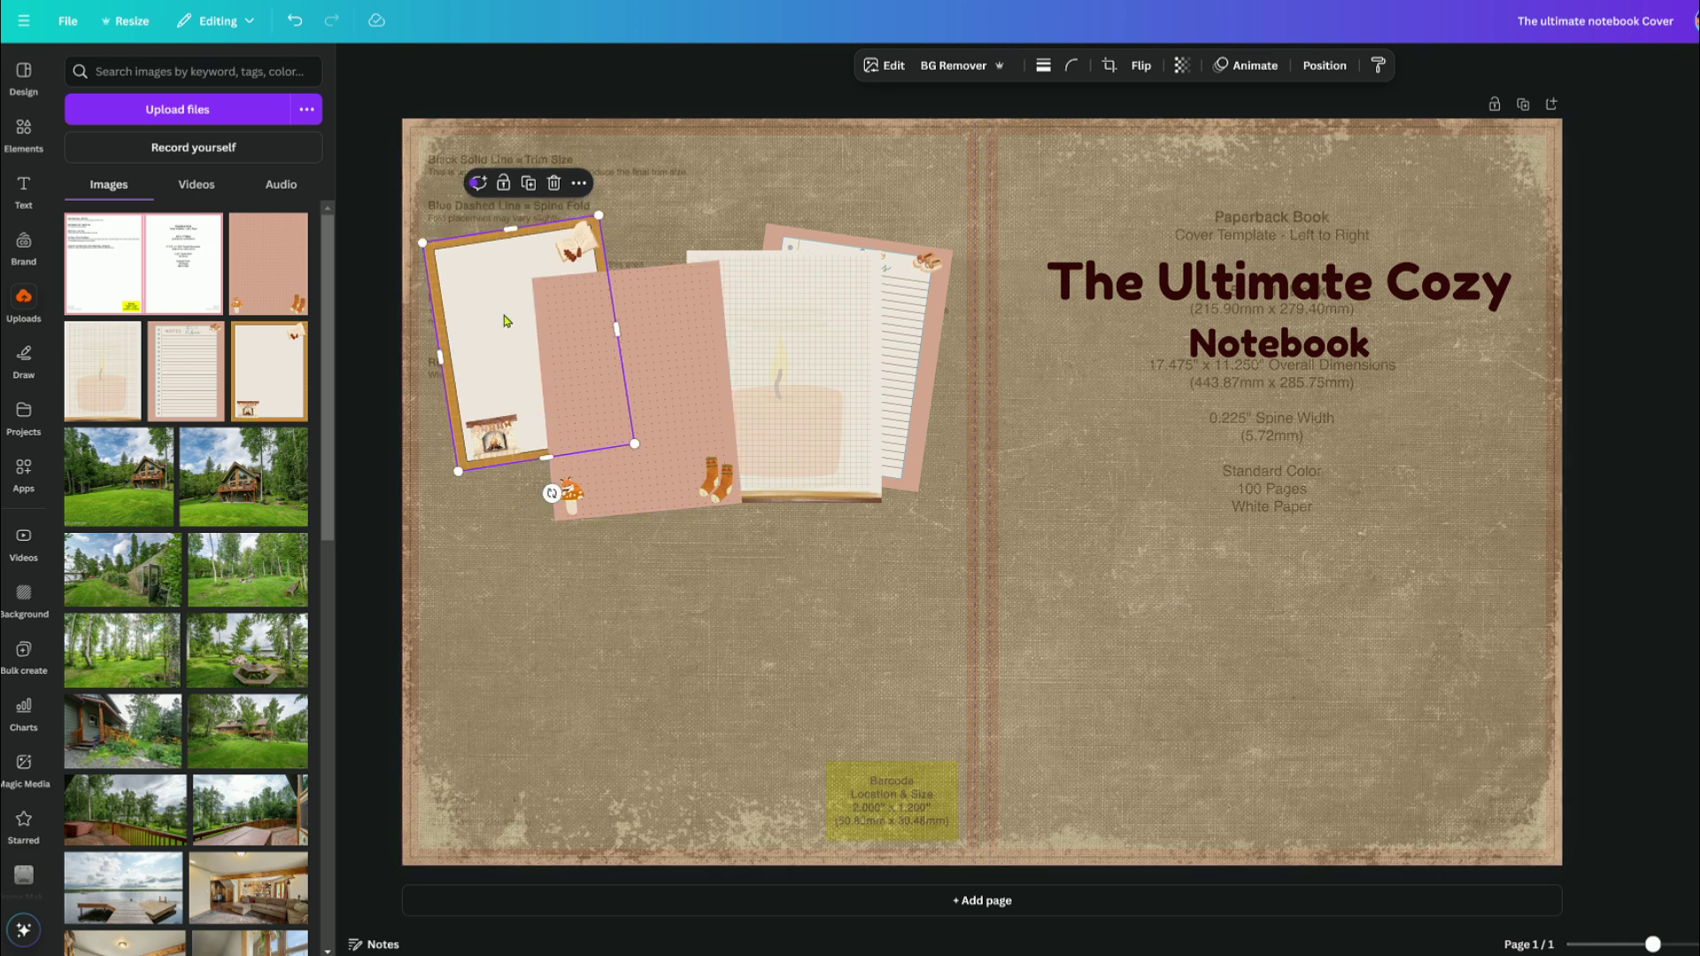
{"action": "left_click_drag", "start_coordinate": [506, 320], "coordinate": [490, 344]}
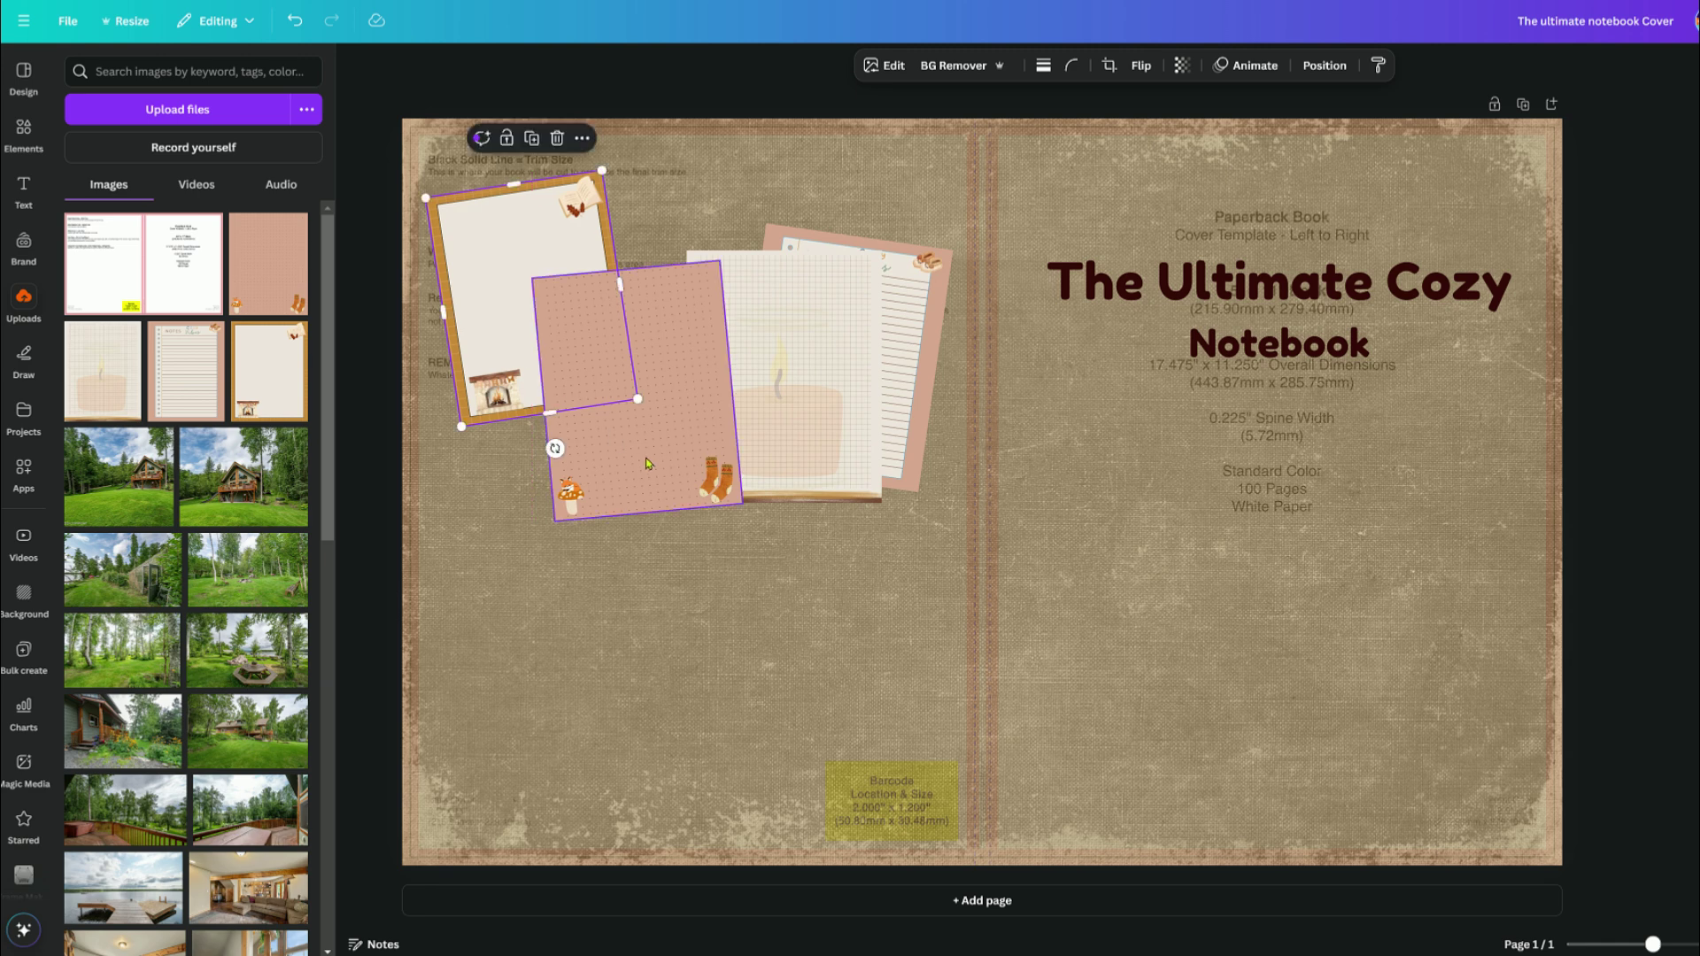
{"action": "left_click", "coordinate": [651, 460]}
{"action": "left_click_drag", "start_coordinate": [651, 460], "coordinate": [607, 449]}
Duplicate the "The Ultimate Cozy" title line onto the back cover below the previews and change its text to "What's Inside?".
{"action": "left_click", "coordinate": [1182, 306]}
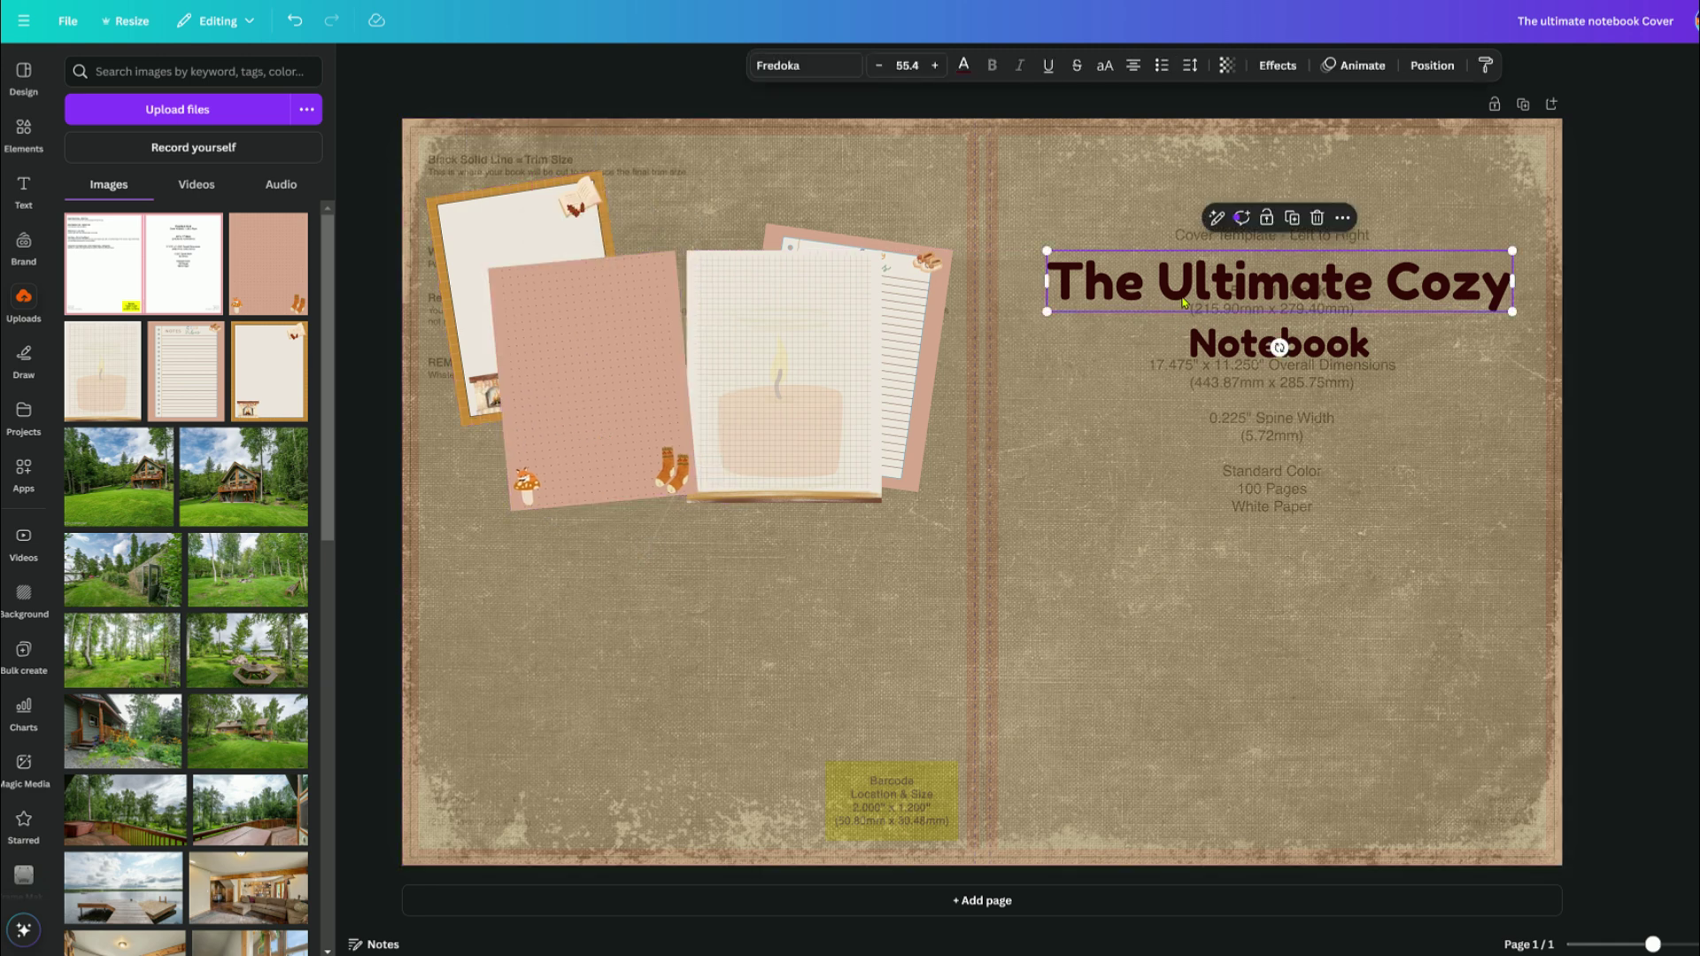
{"action": "left_click_drag", "start_coordinate": [1182, 301], "coordinate": [602, 609]}
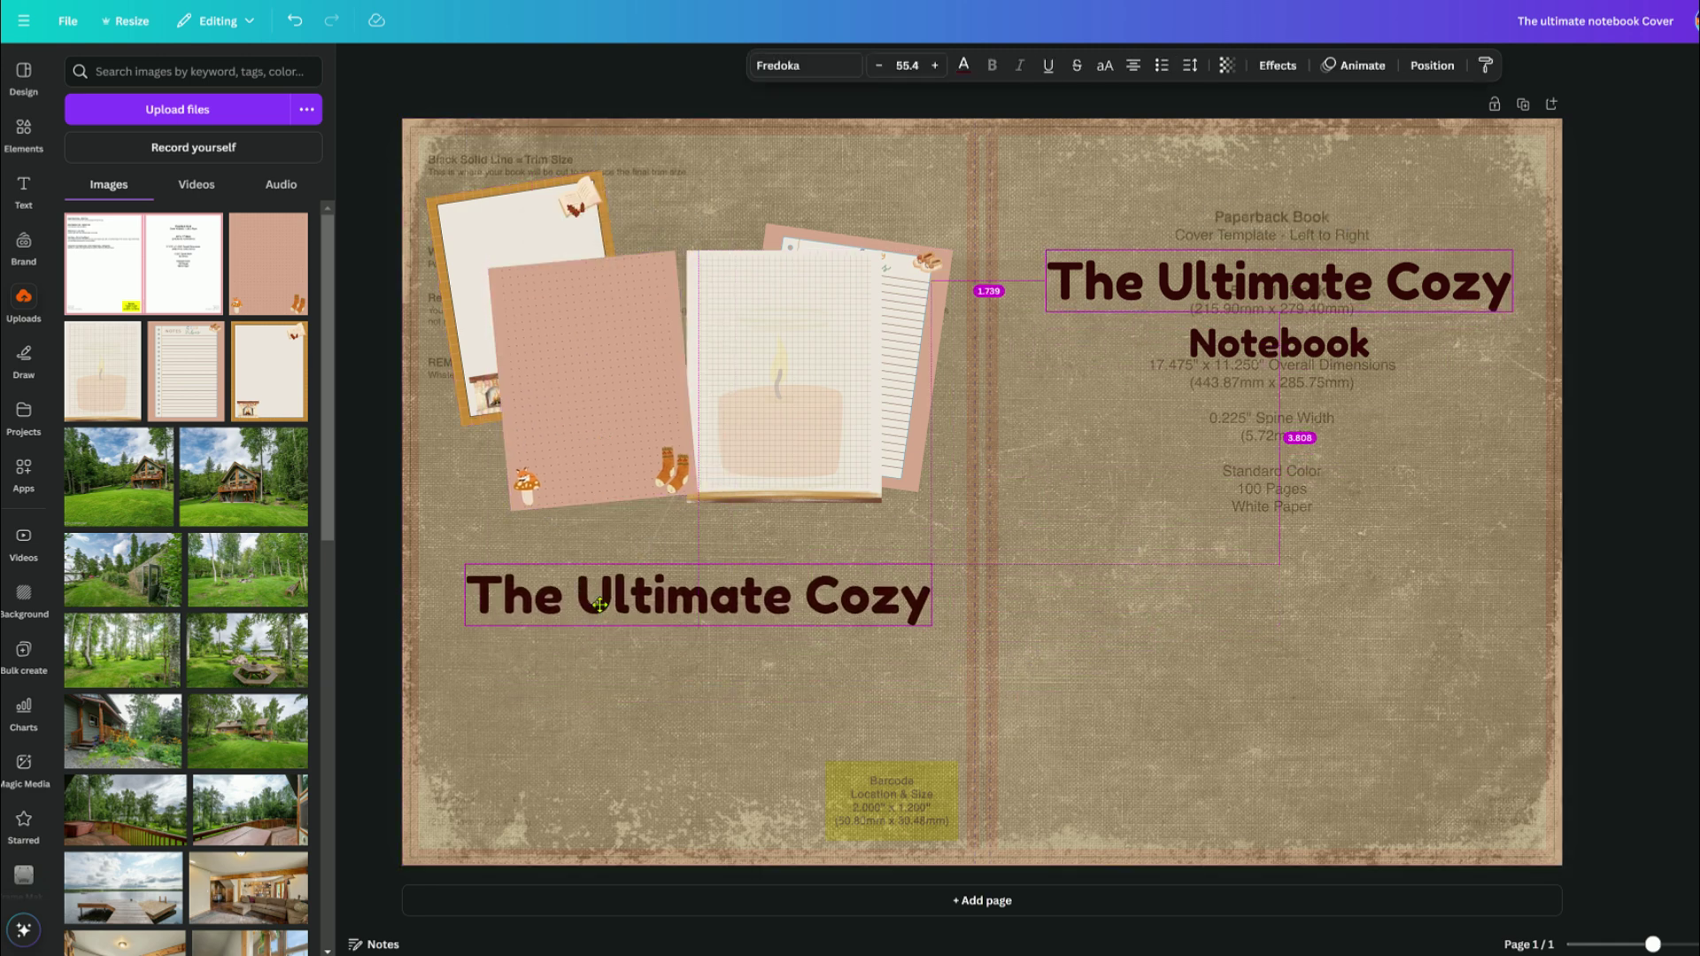
{"action": "double_click", "coordinate": [671, 600]}
{"action": "type", "text": "What's Inside"}
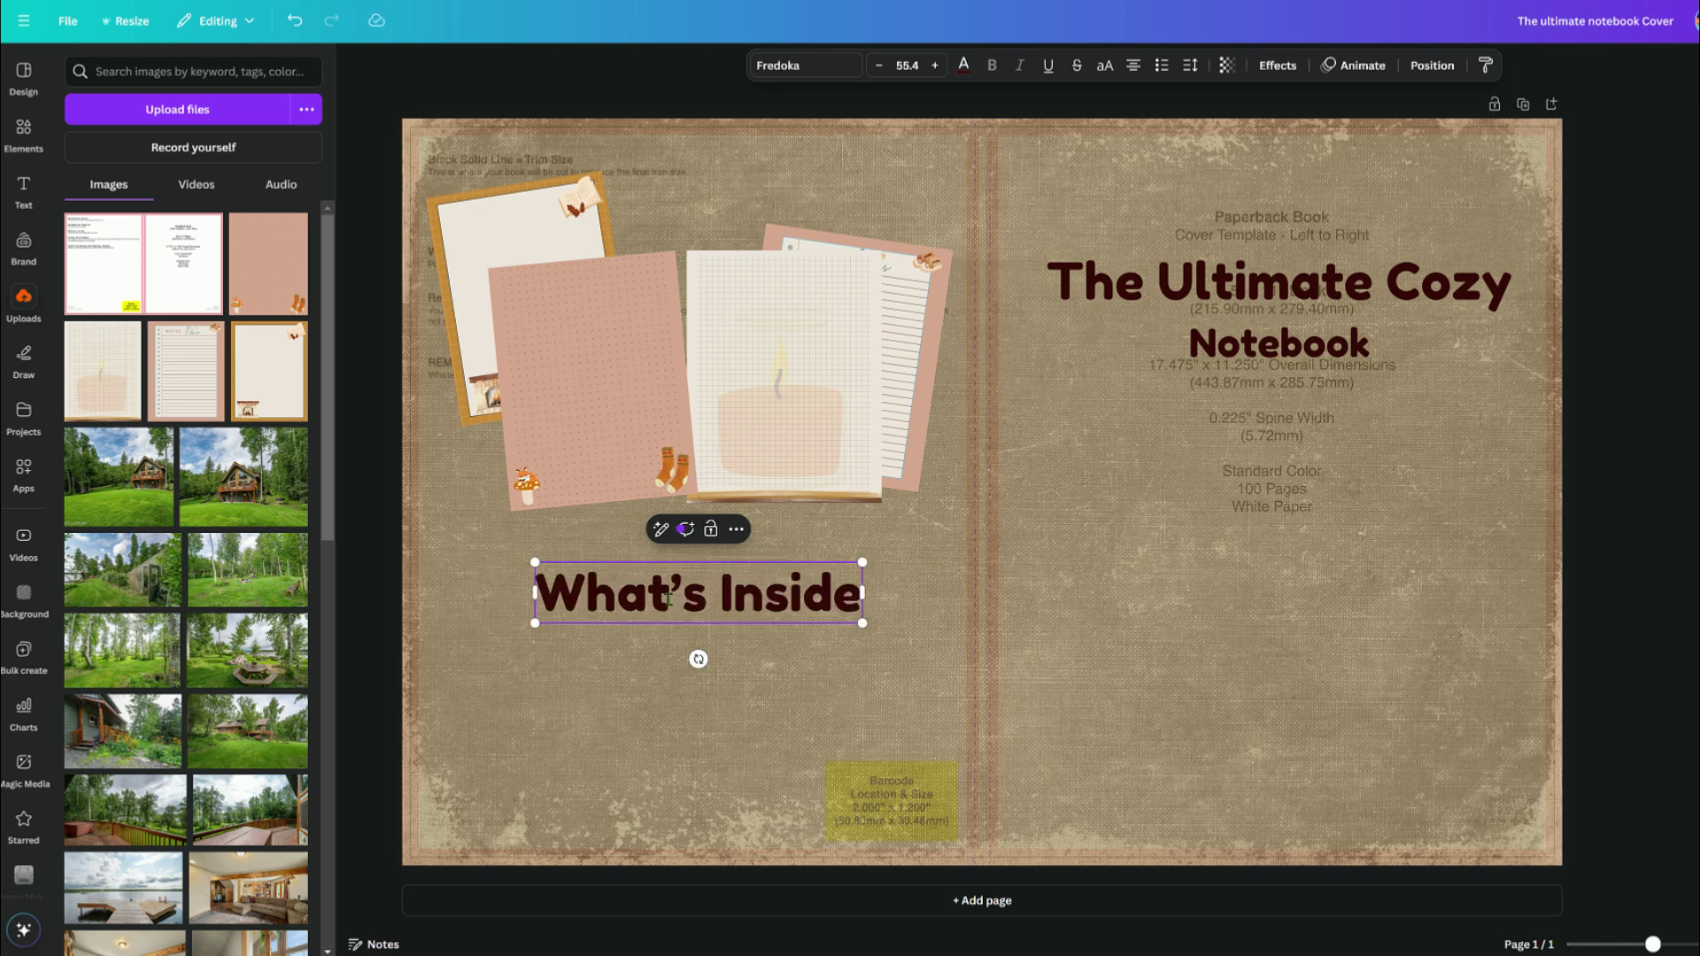
{"action": "type", "text": "?"}
{"action": "left_click", "coordinate": [390, 607]}
Group the four preview pages and move them down to the lower part of the back cover.
{"action": "left_click", "coordinate": [588, 454]}
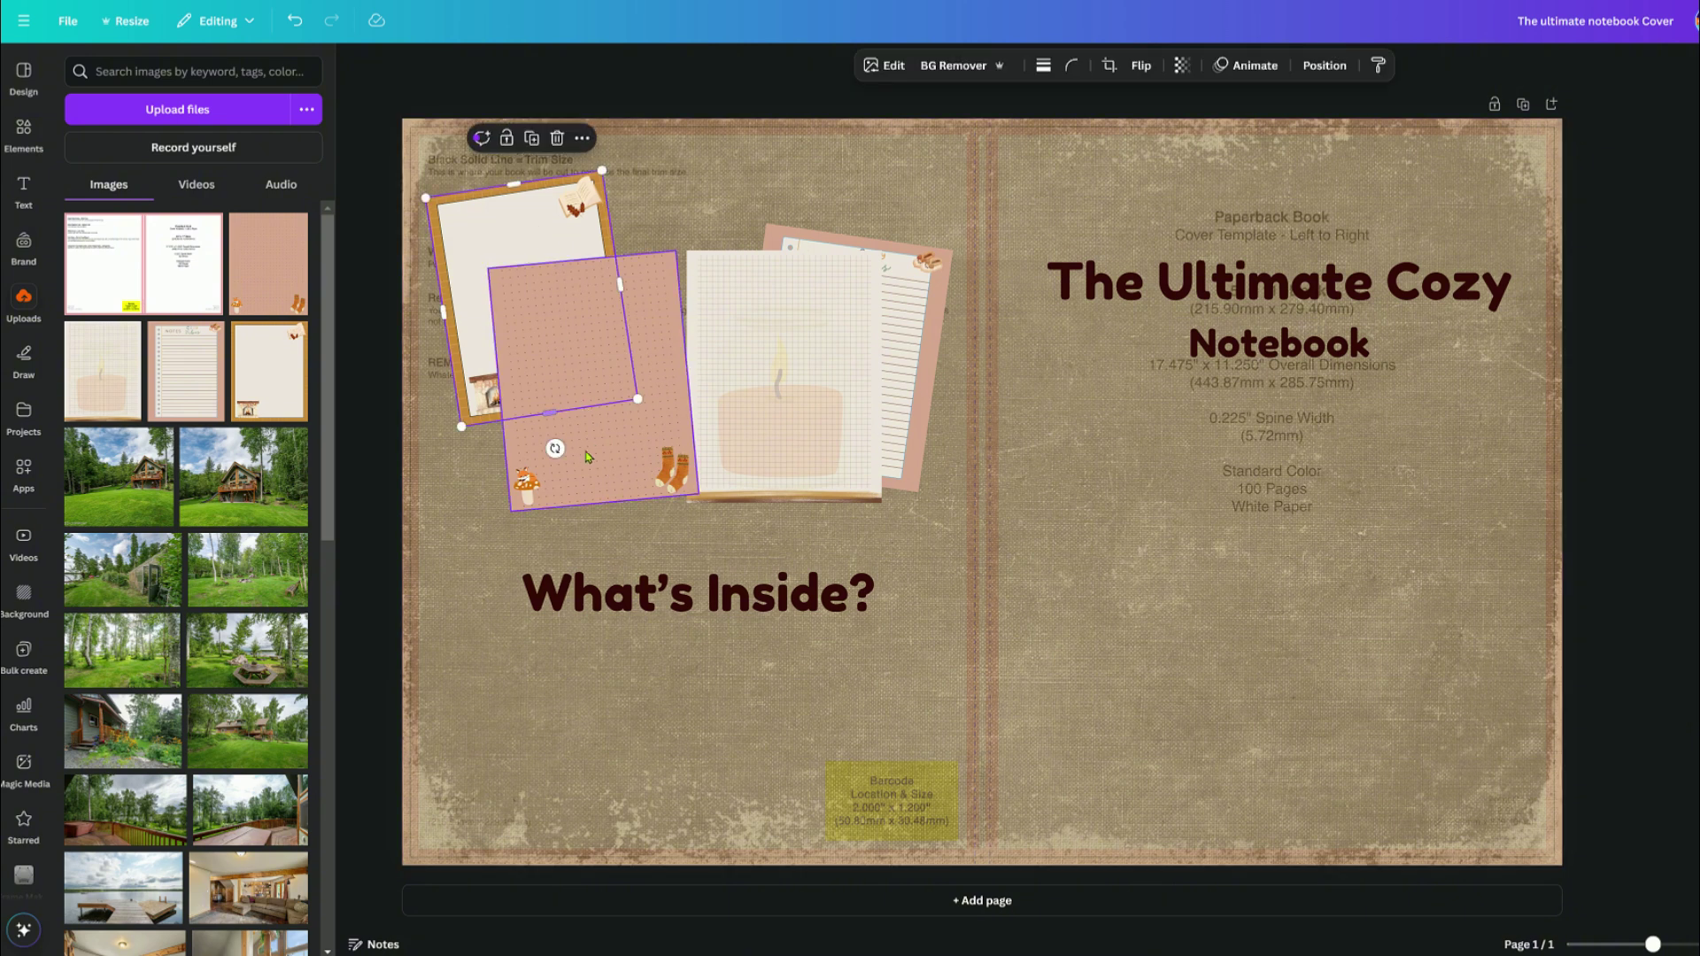
{"action": "left_click", "coordinate": [729, 326], "text": "shift"}
{"action": "left_click_drag", "start_coordinate": [728, 325], "coordinate": [664, 279]}
Move the "What's Inside?" heading above the previews, enlarge it to font size 67.6 and bring the page group up beneath it.
{"action": "left_click", "coordinate": [651, 594]}
{"action": "left_click_drag", "start_coordinate": [886, 304], "coordinate": [959, 319]}
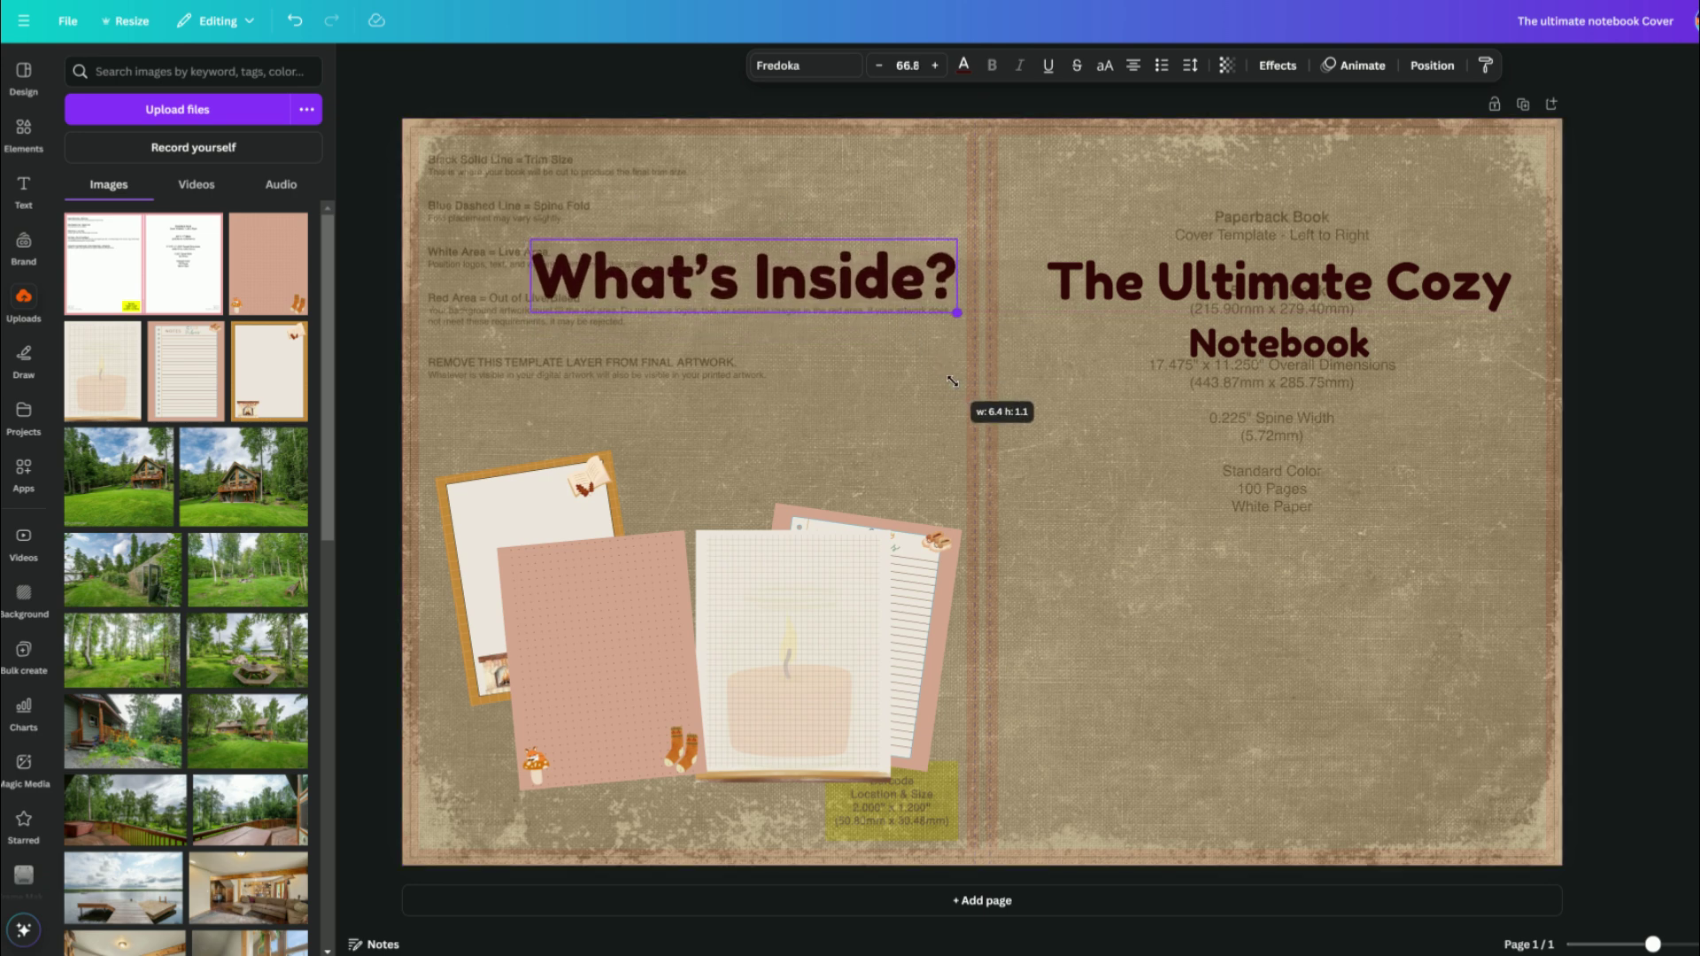
{"action": "left_click_drag", "start_coordinate": [709, 274], "coordinate": [663, 276]}
{"action": "left_click_drag", "start_coordinate": [684, 735], "coordinate": [678, 613]}
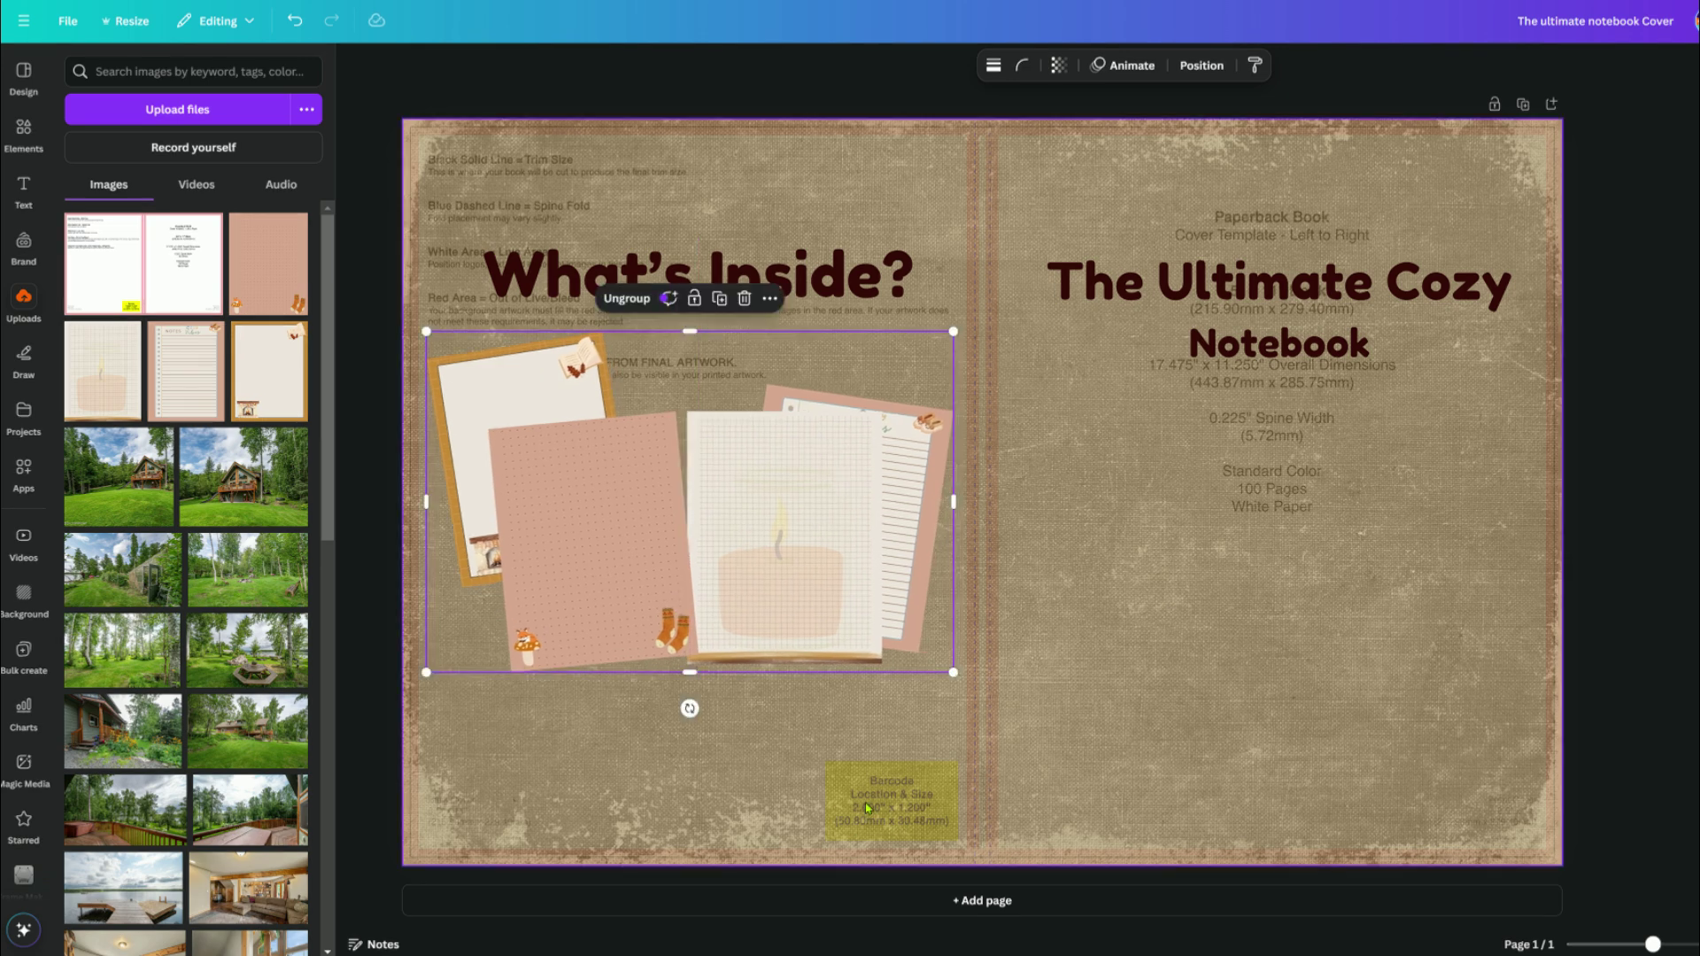
{"action": "left_click", "coordinate": [832, 290]}
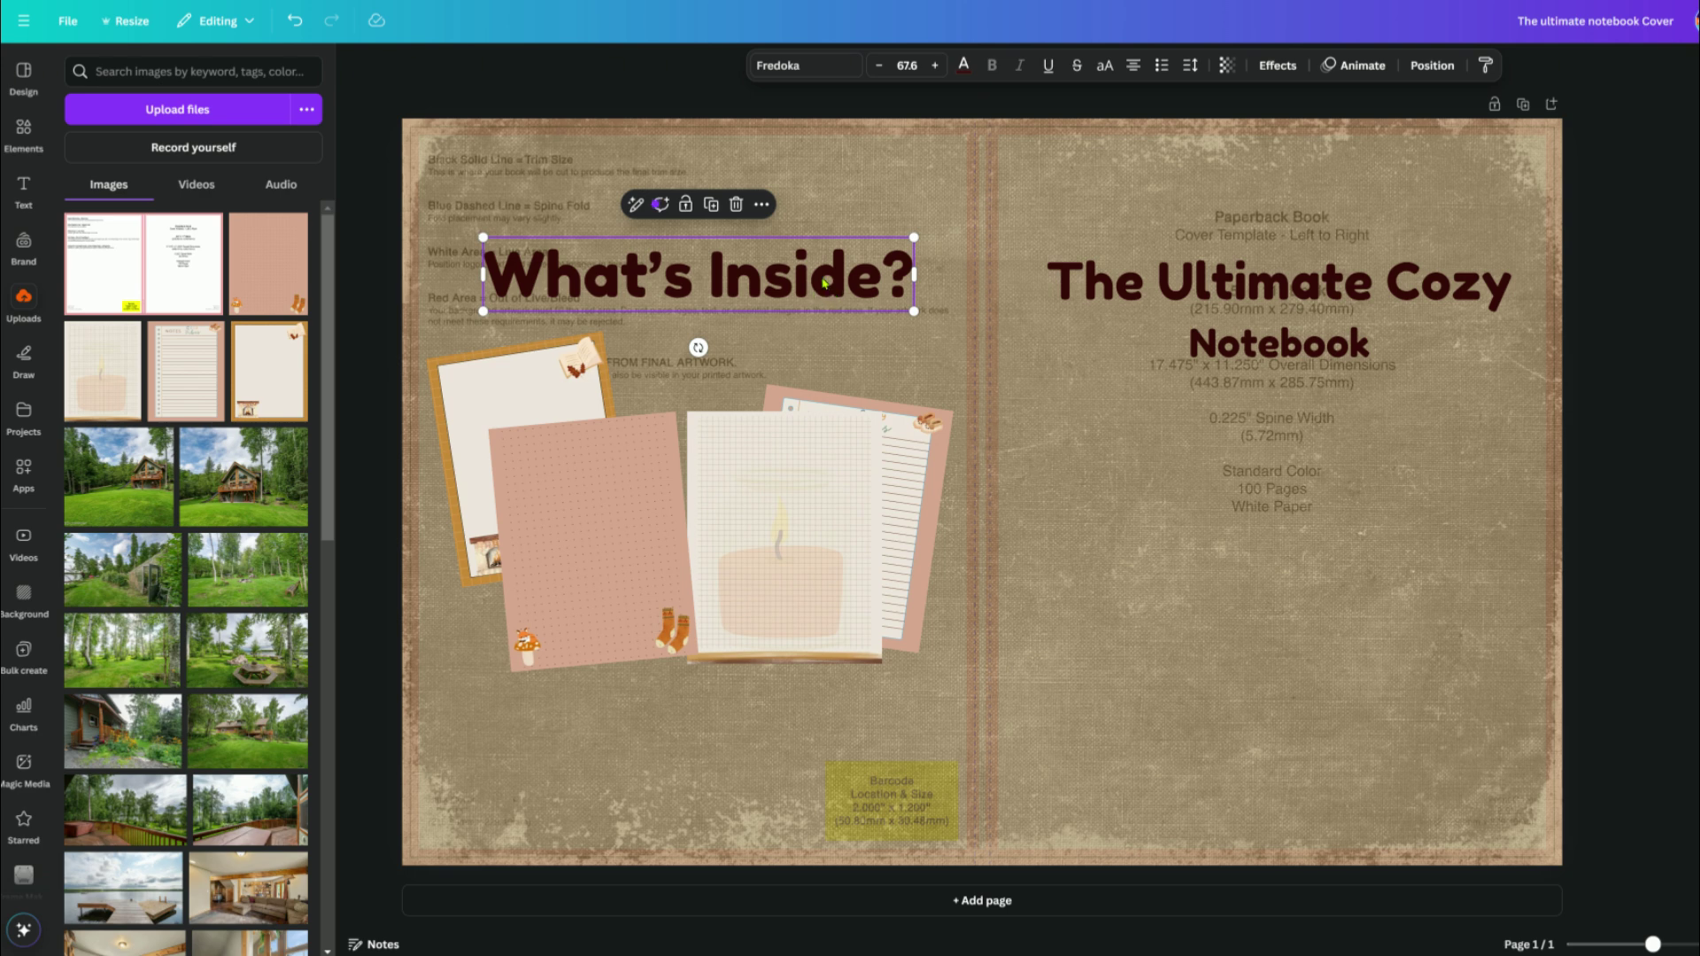
Delete the semi-transparent KDP cover template layer from the design.
{"action": "left_click", "coordinate": [1670, 383]}
{"action": "left_click", "coordinate": [1338, 783]}
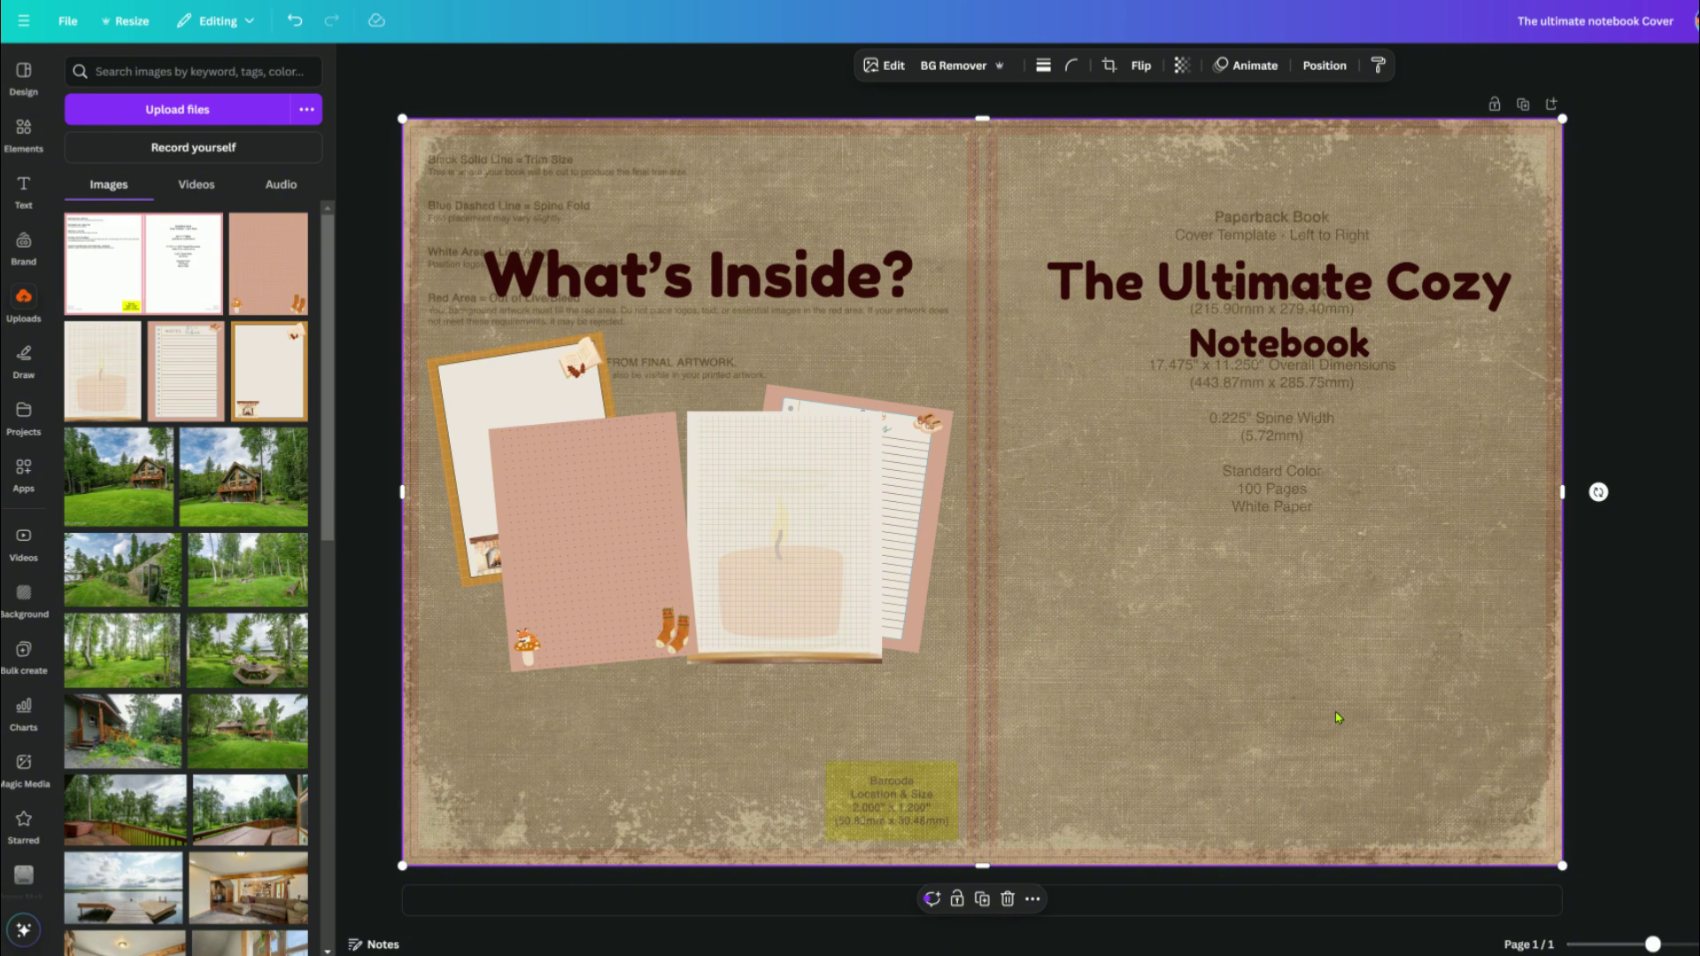
{"action": "key", "text": "Delete"}
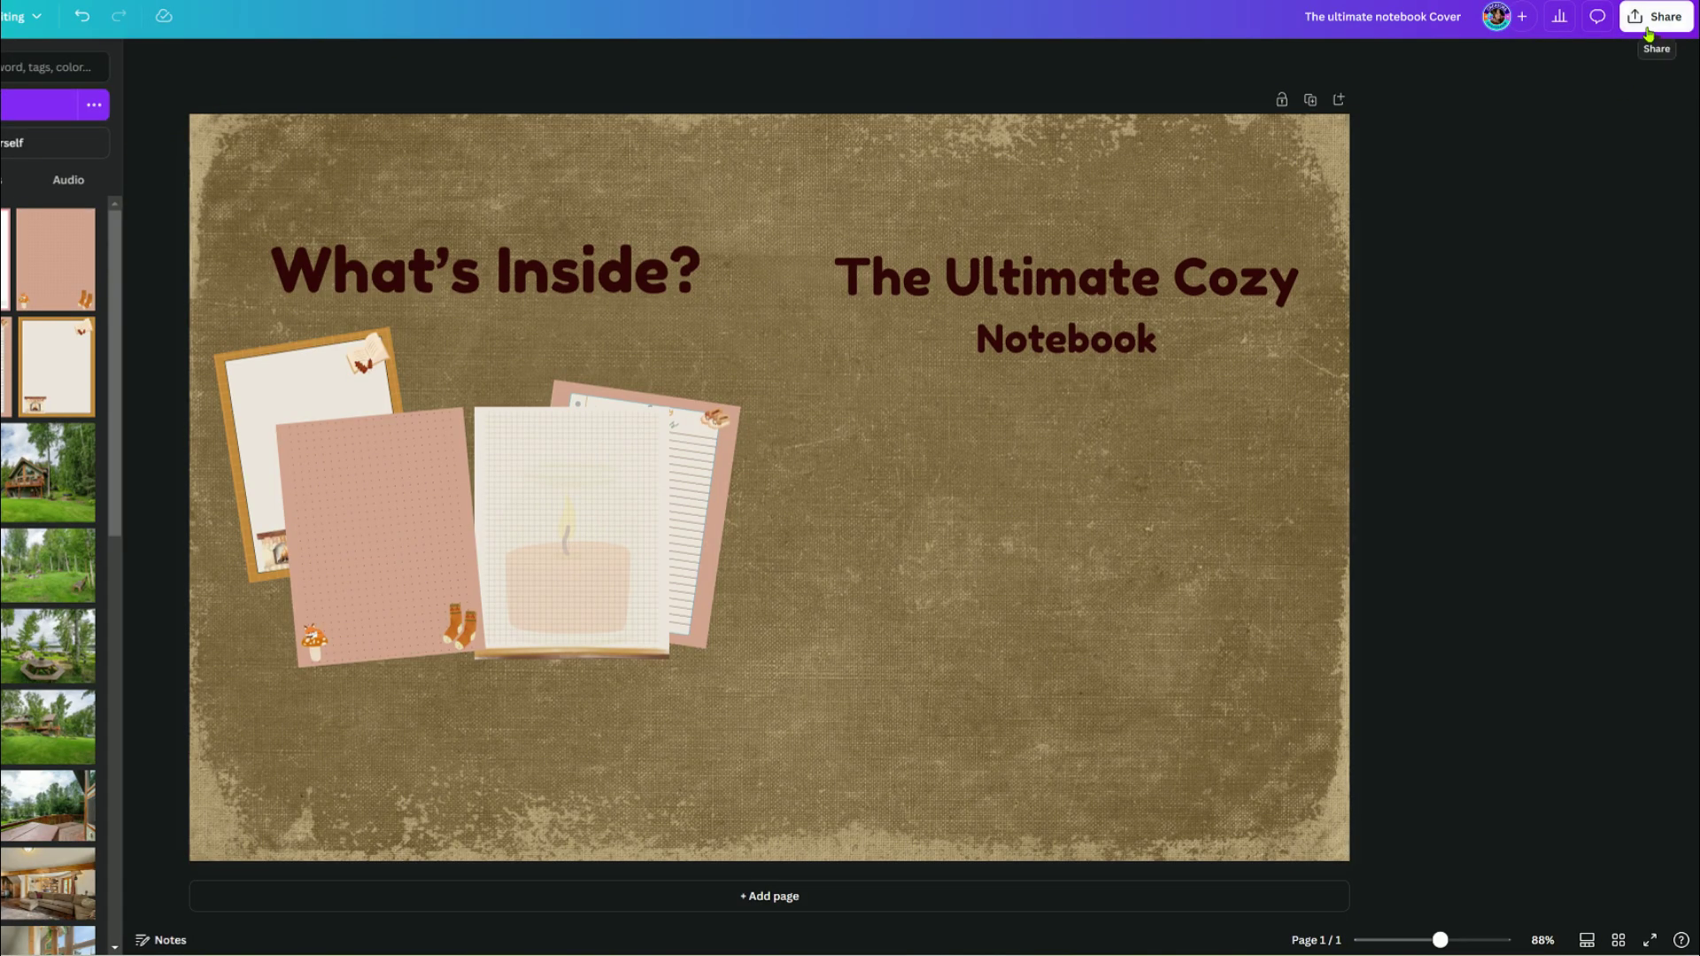
Download the cover as a PDF Print file with the CMYK color profile.
{"action": "left_click", "coordinate": [1649, 31]}
{"action": "left_click", "coordinate": [1417, 334]}
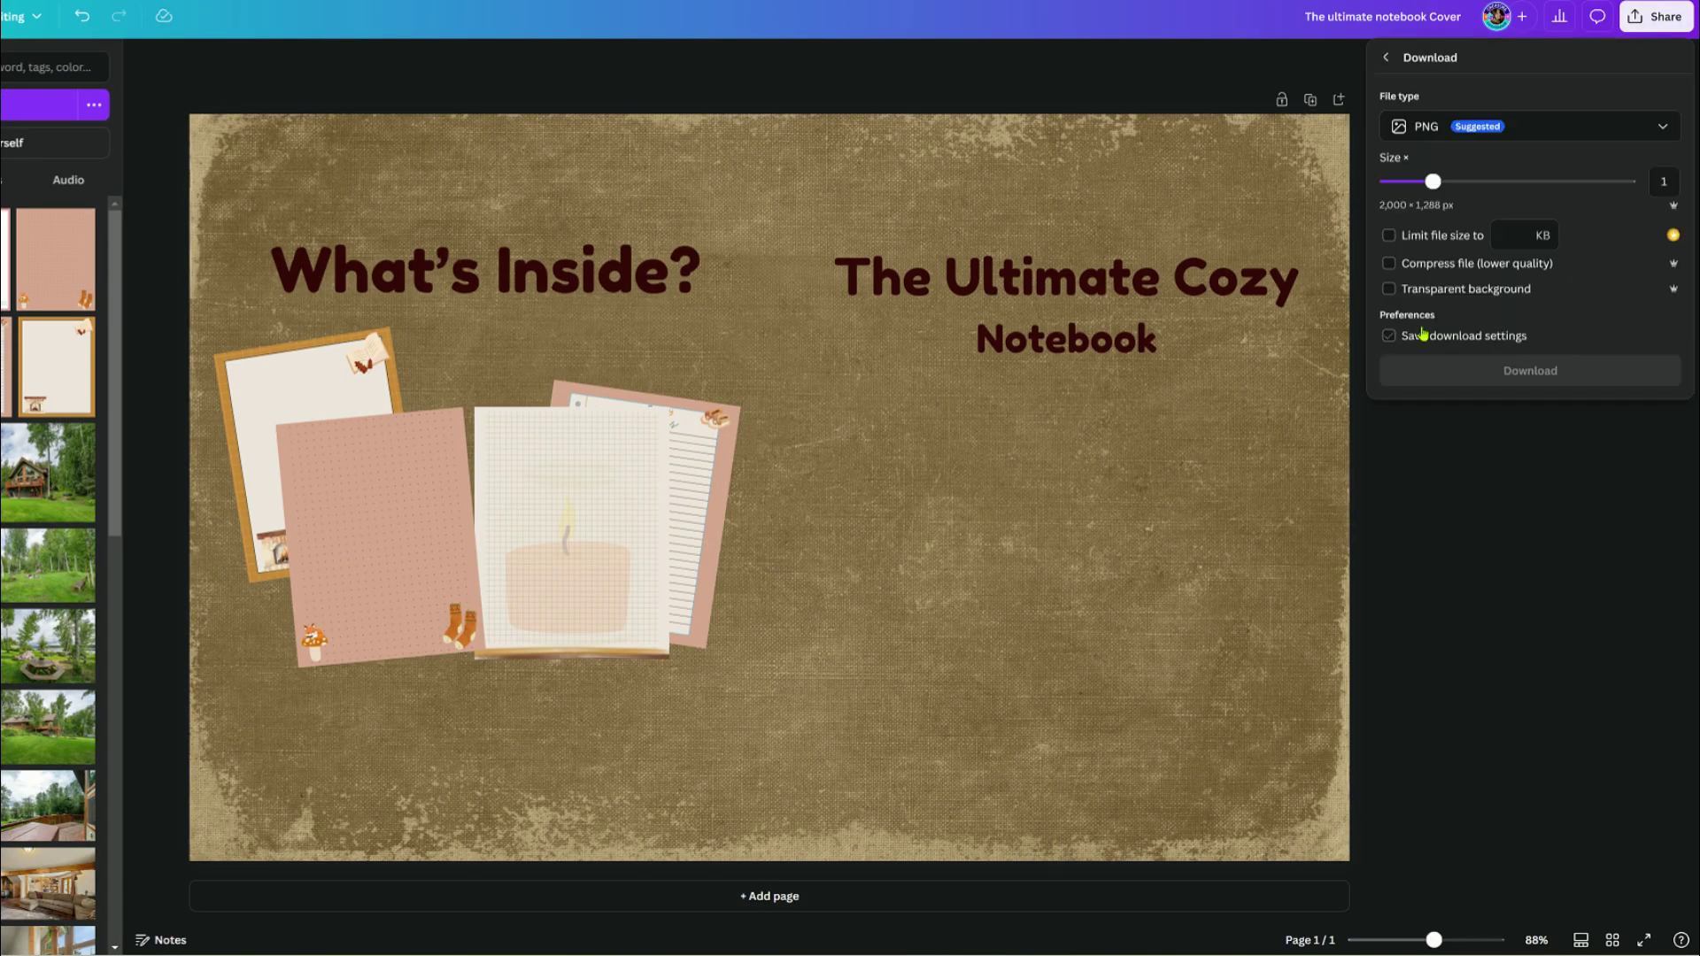
{"action": "left_click", "coordinate": [1575, 127]}
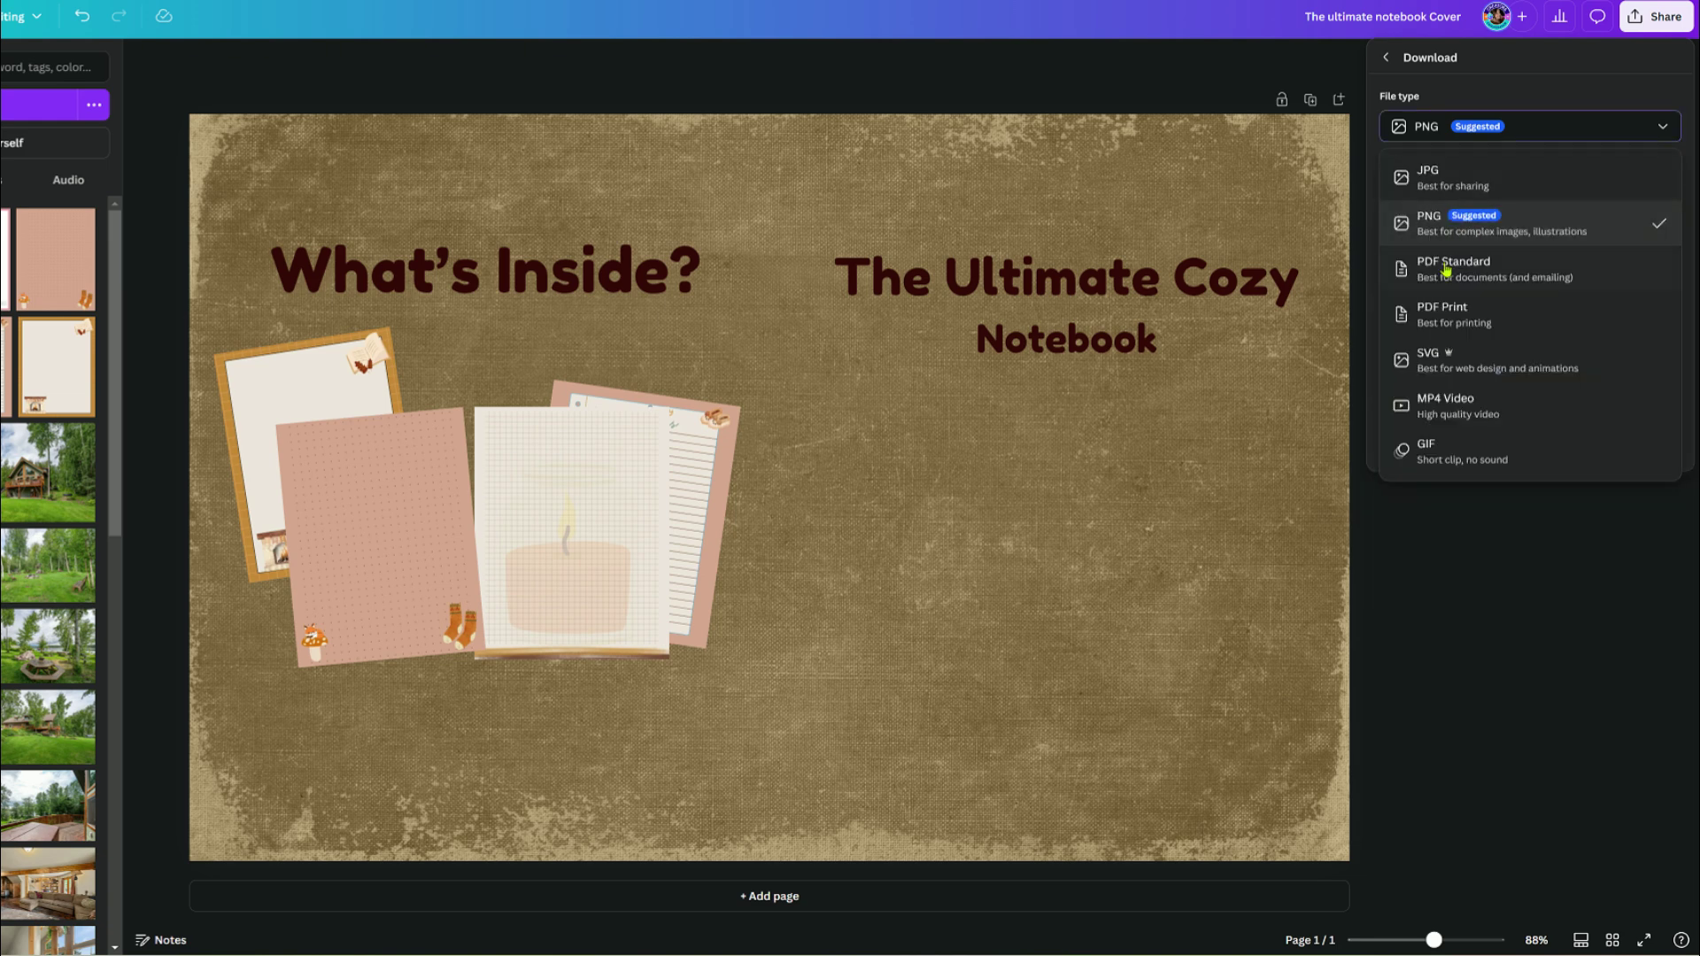
{"action": "left_click", "coordinate": [1442, 315]}
{"action": "left_click", "coordinate": [1470, 264]}
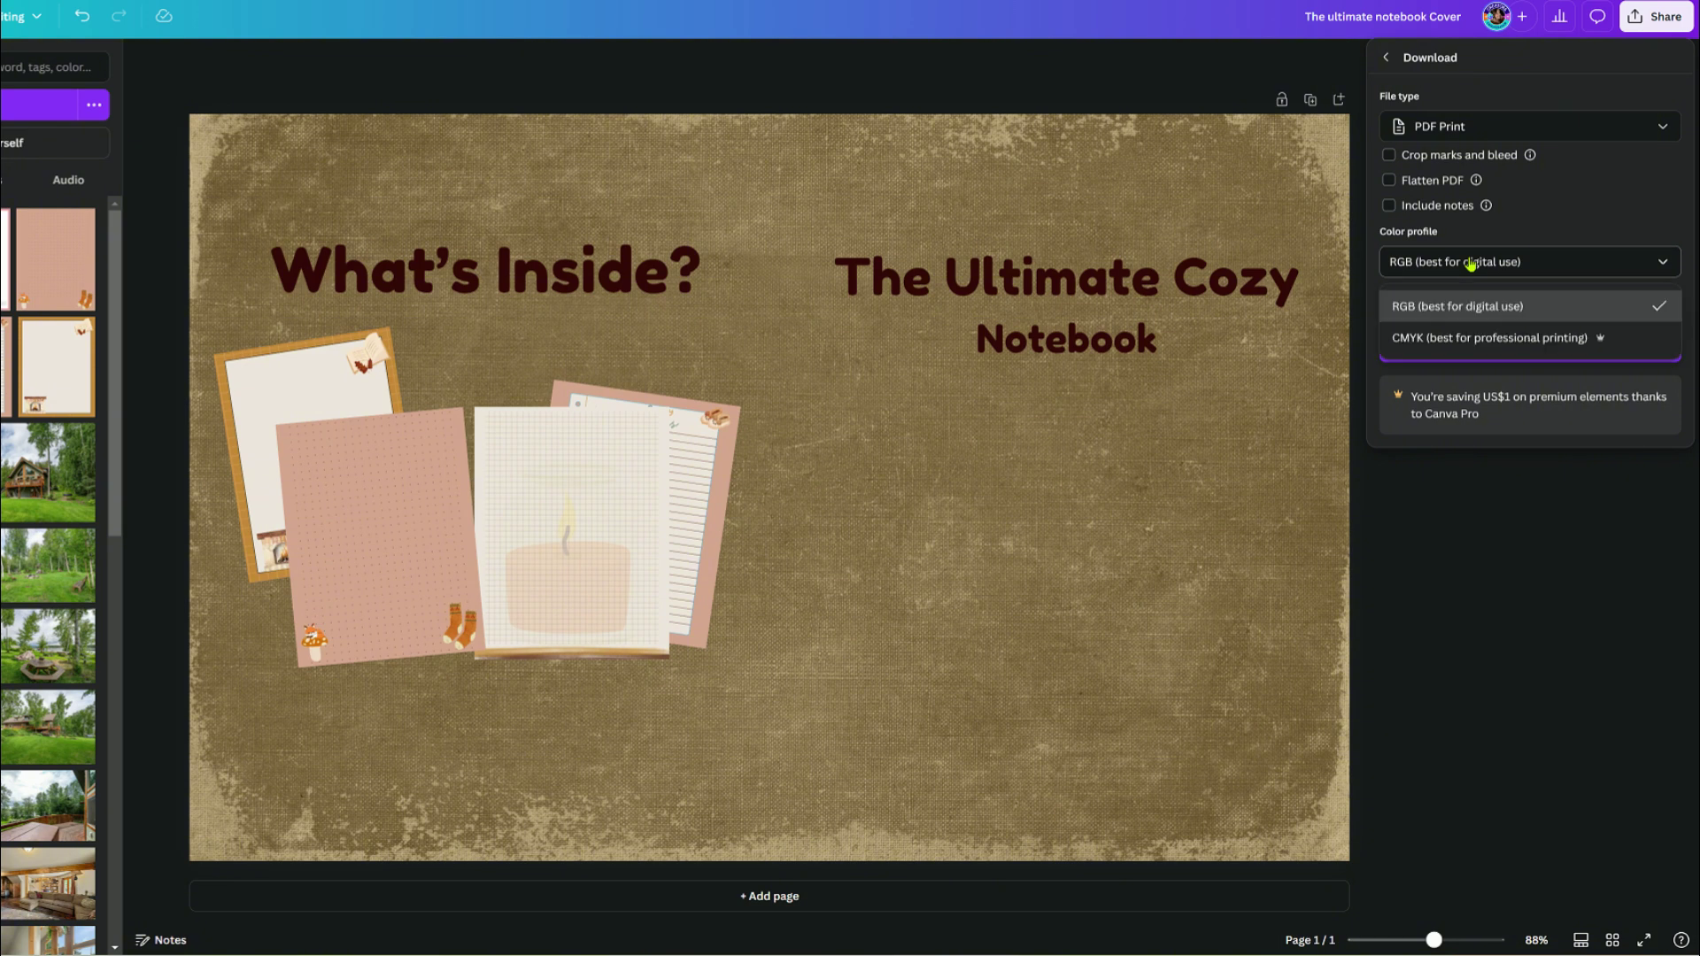
{"action": "left_click", "coordinate": [1444, 340]}
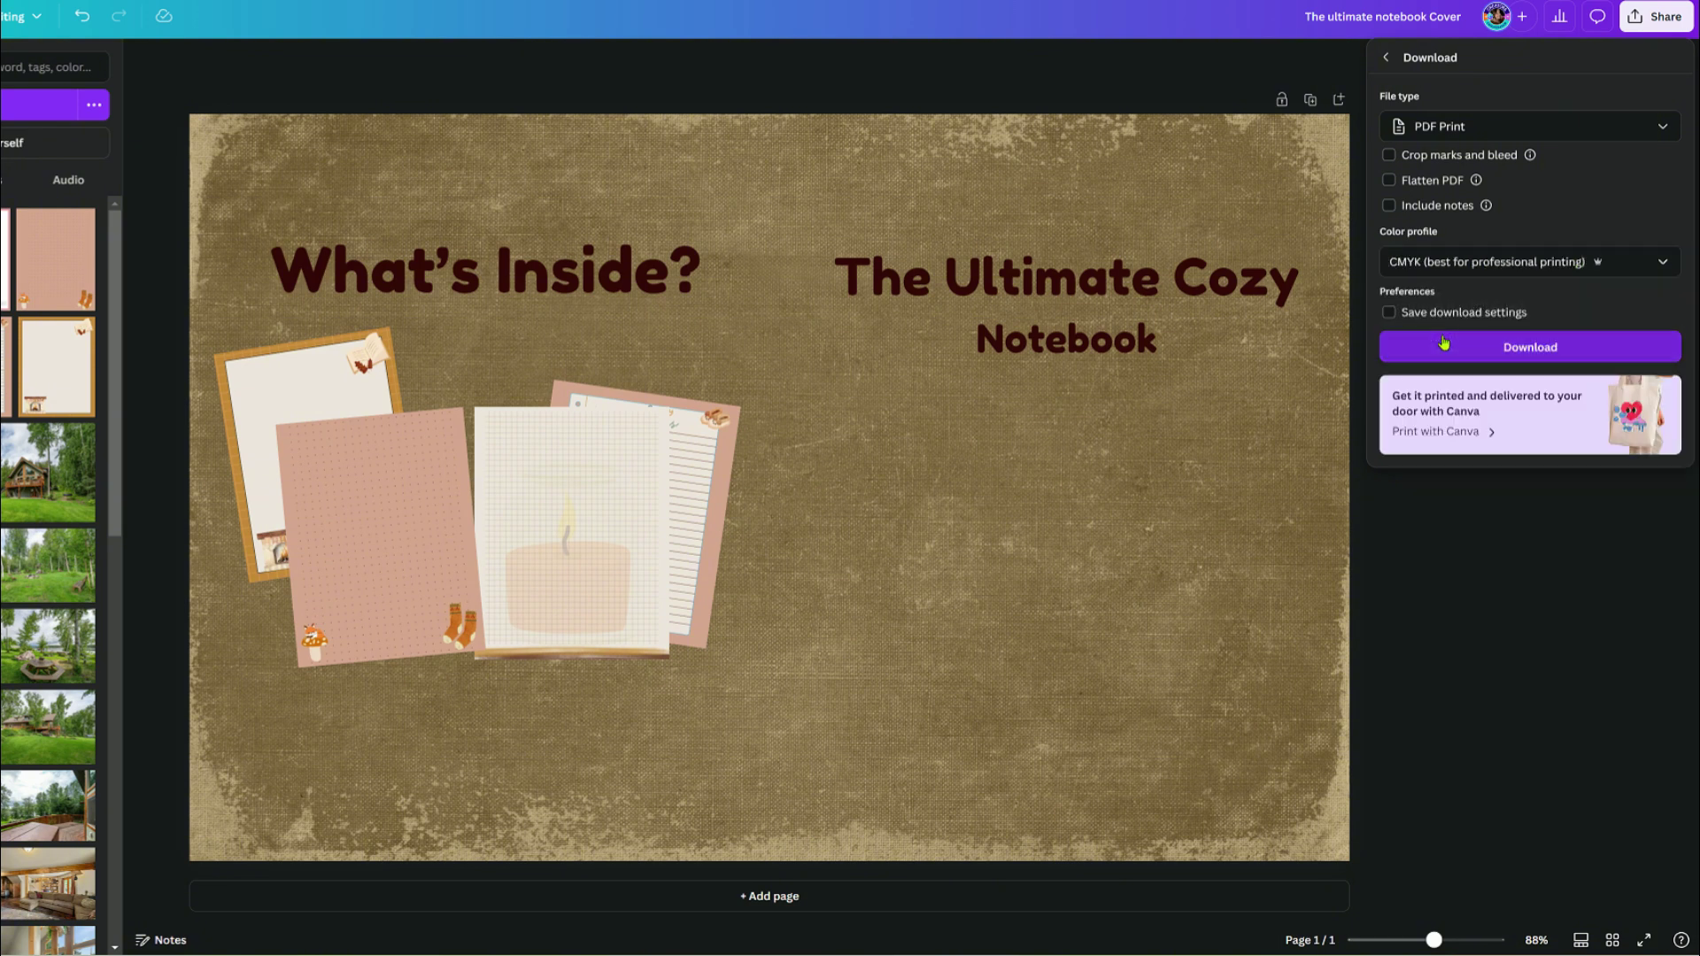
{"action": "left_click", "coordinate": [1519, 348]}
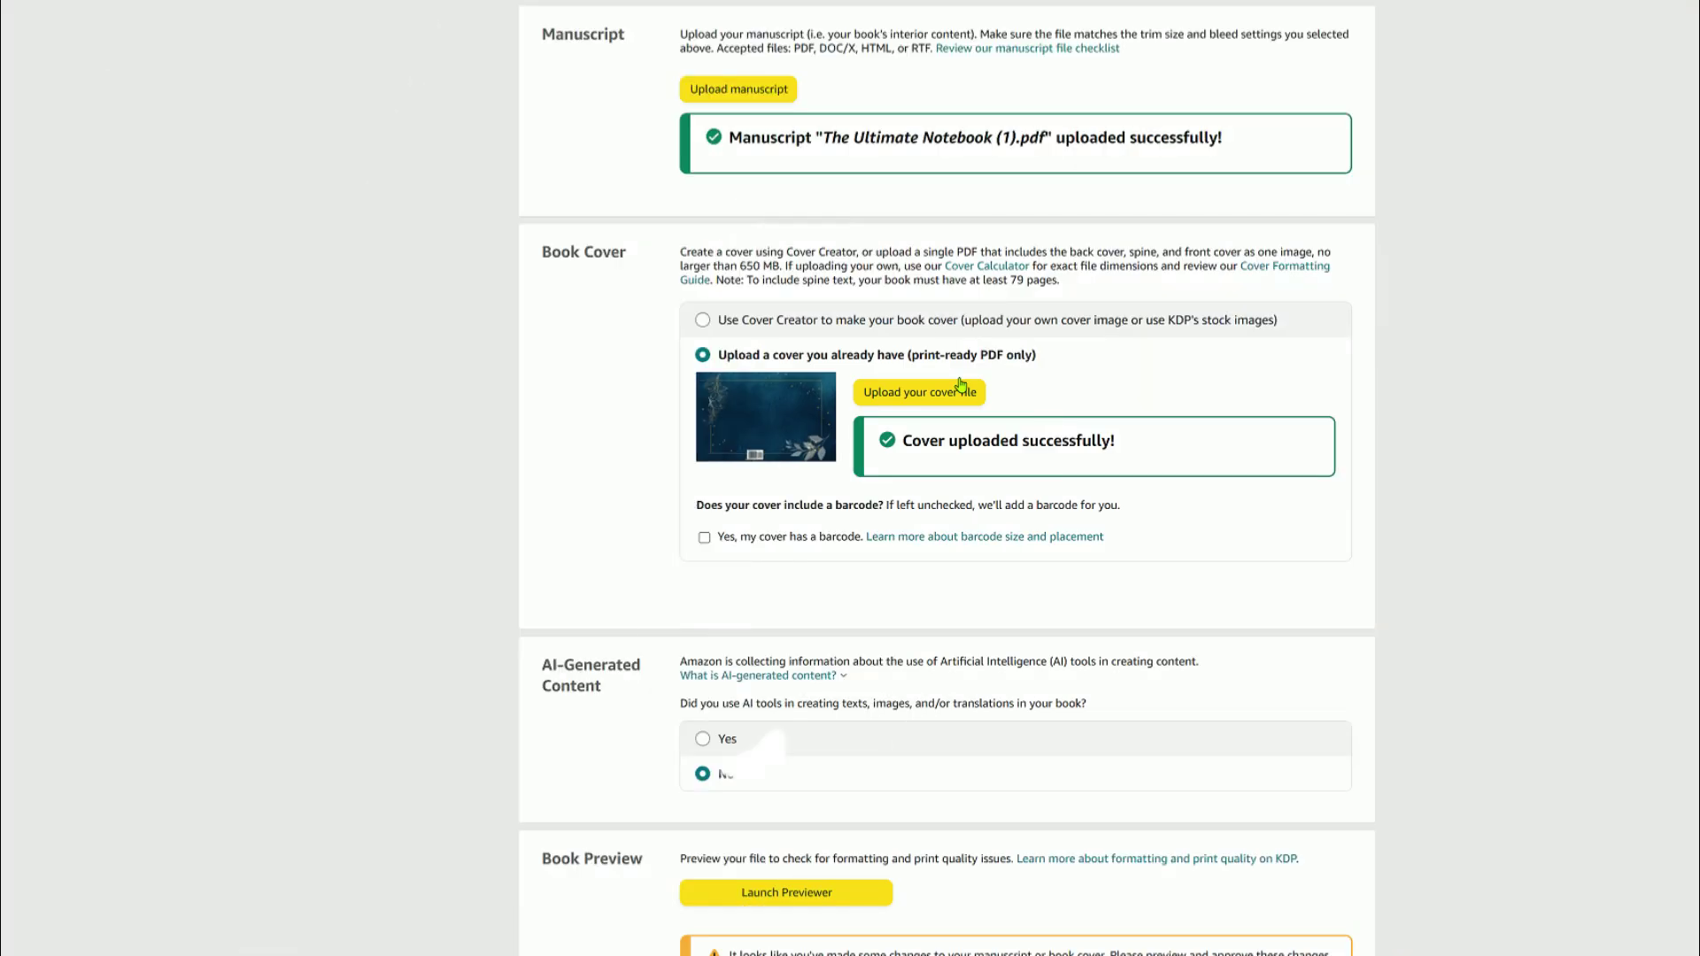
Switch to KDP, upload "The ultimate notebook Cover.pdf" as the book cover, confirm the AI answers are accurate and launch the previewer.
{"action": "left_click", "coordinate": [925, 401]}
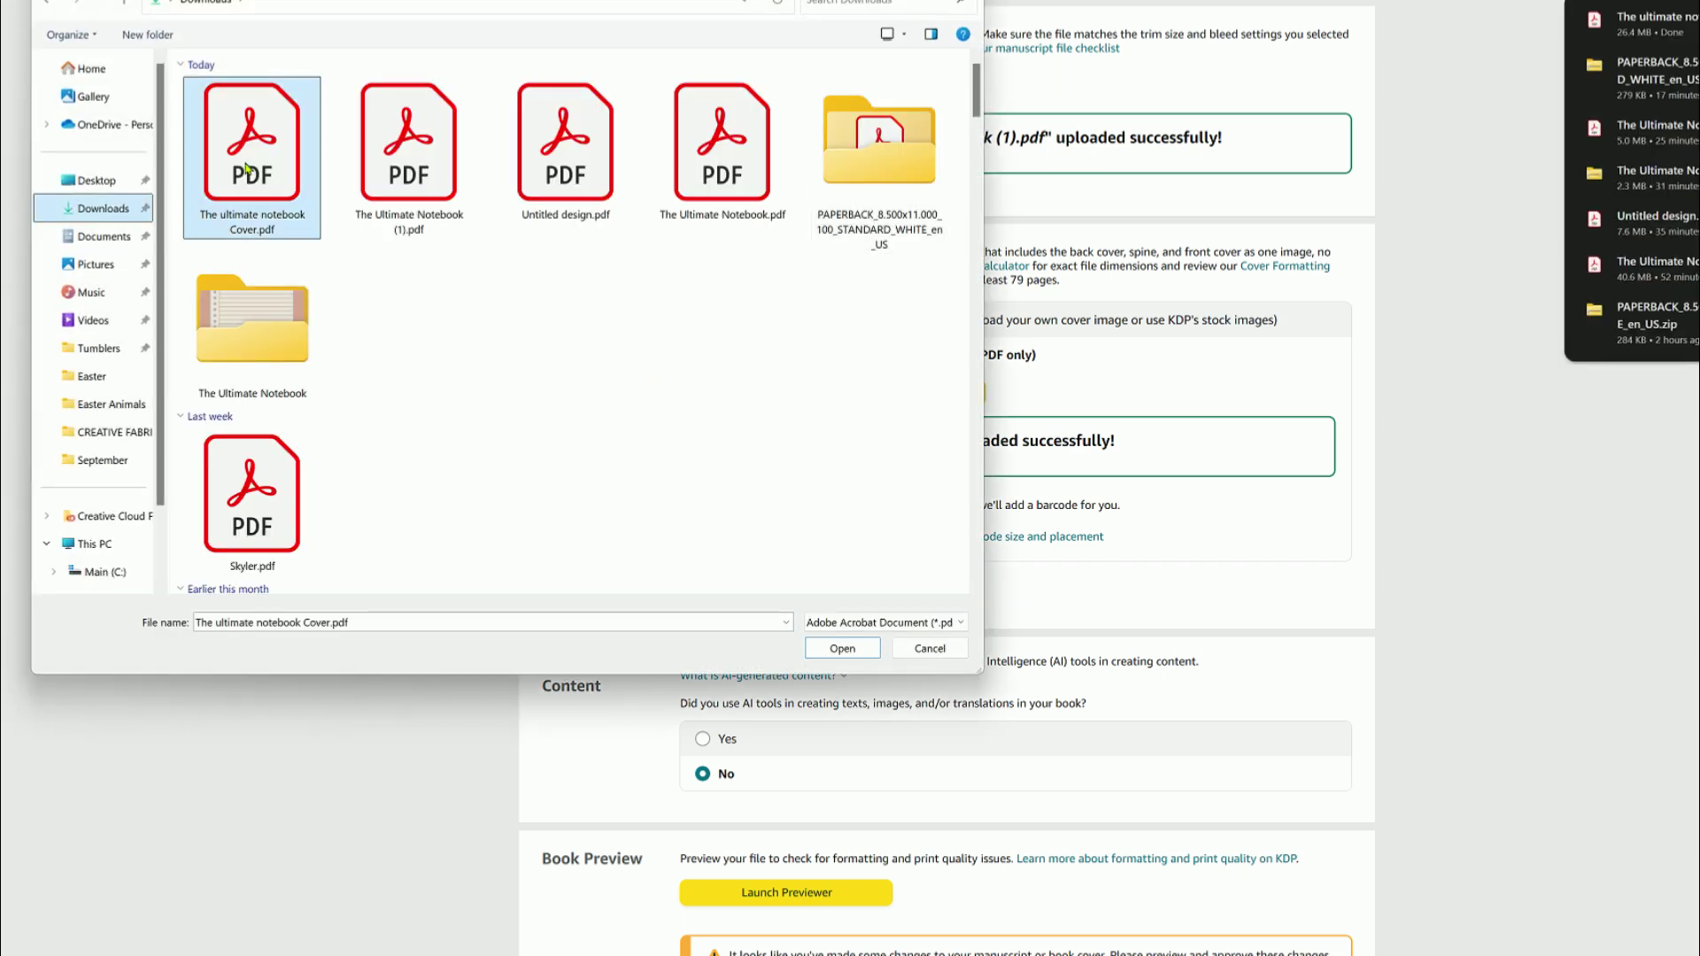
{"action": "double_click", "coordinate": [248, 169]}
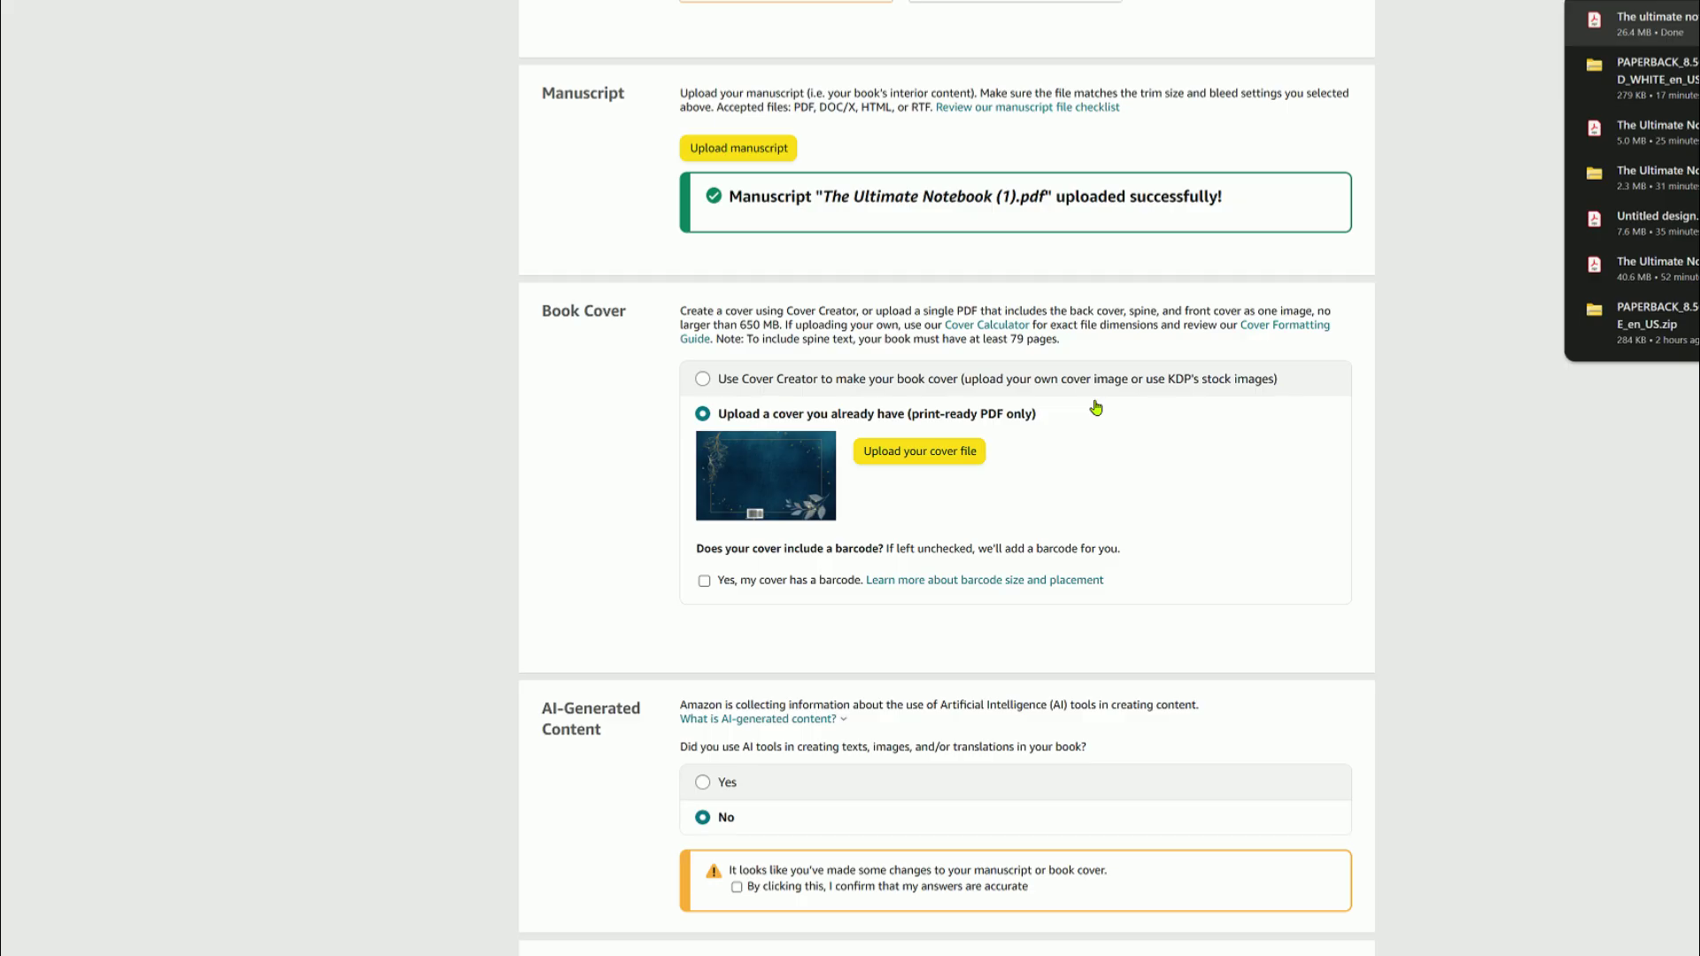
{"action": "scroll", "coordinate": [1184, 485], "scroll_direction": "down", "scroll_amount": 6}
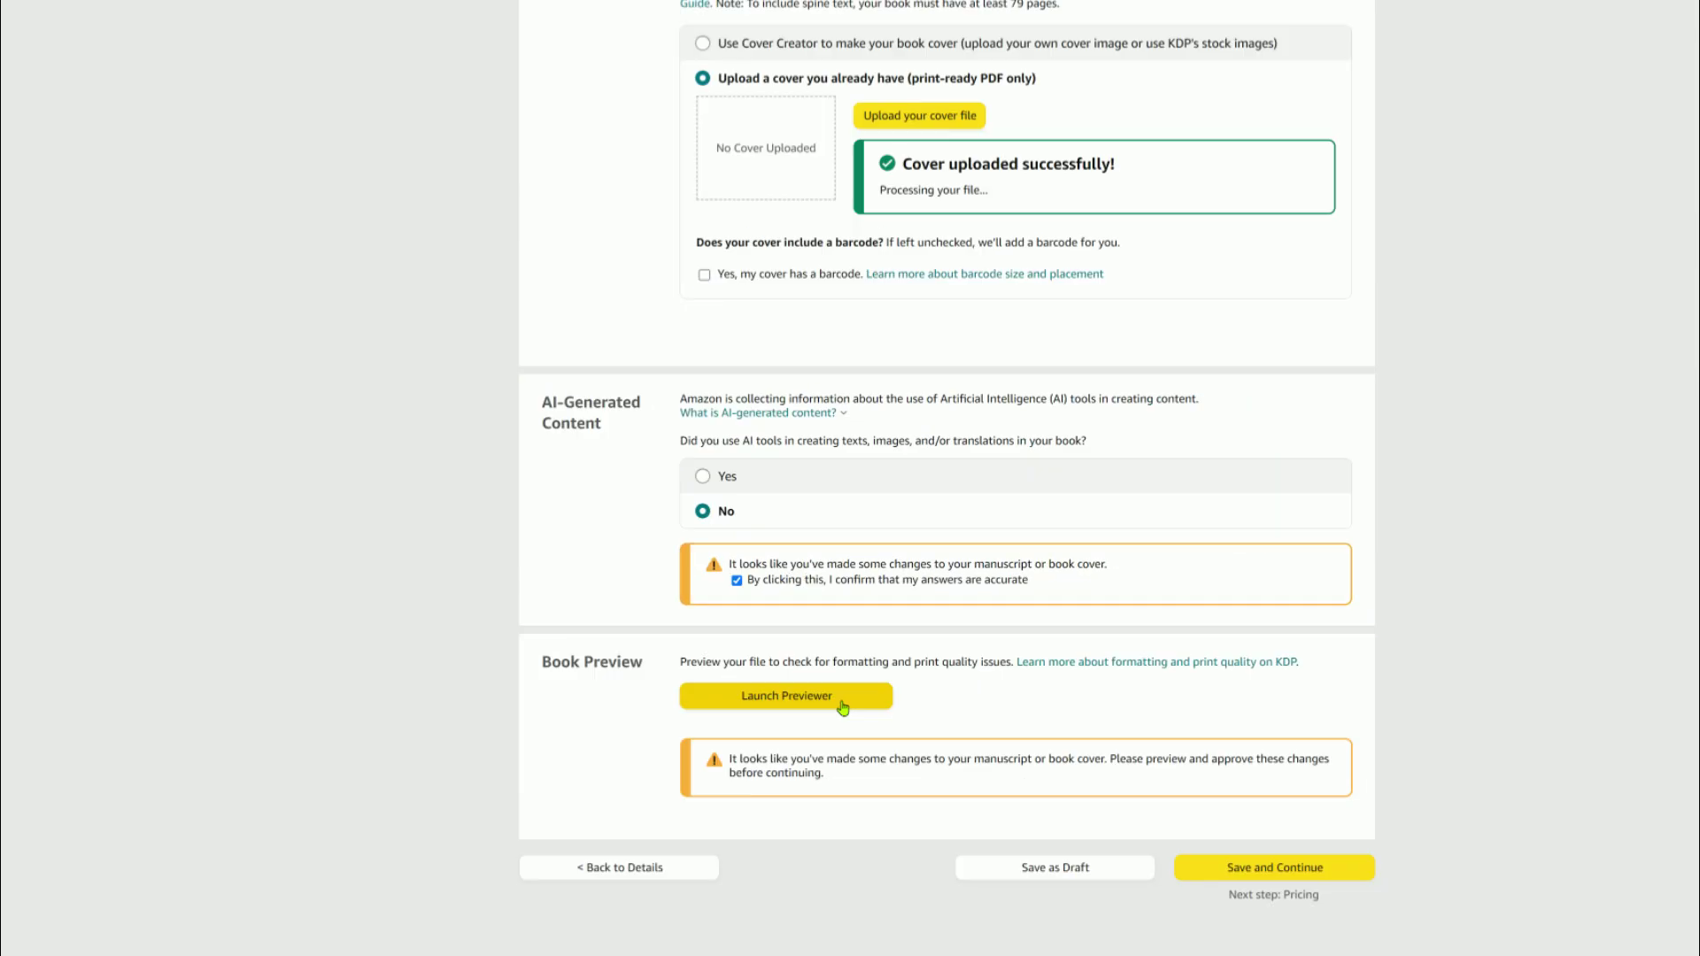
{"action": "left_click", "coordinate": [842, 707]}
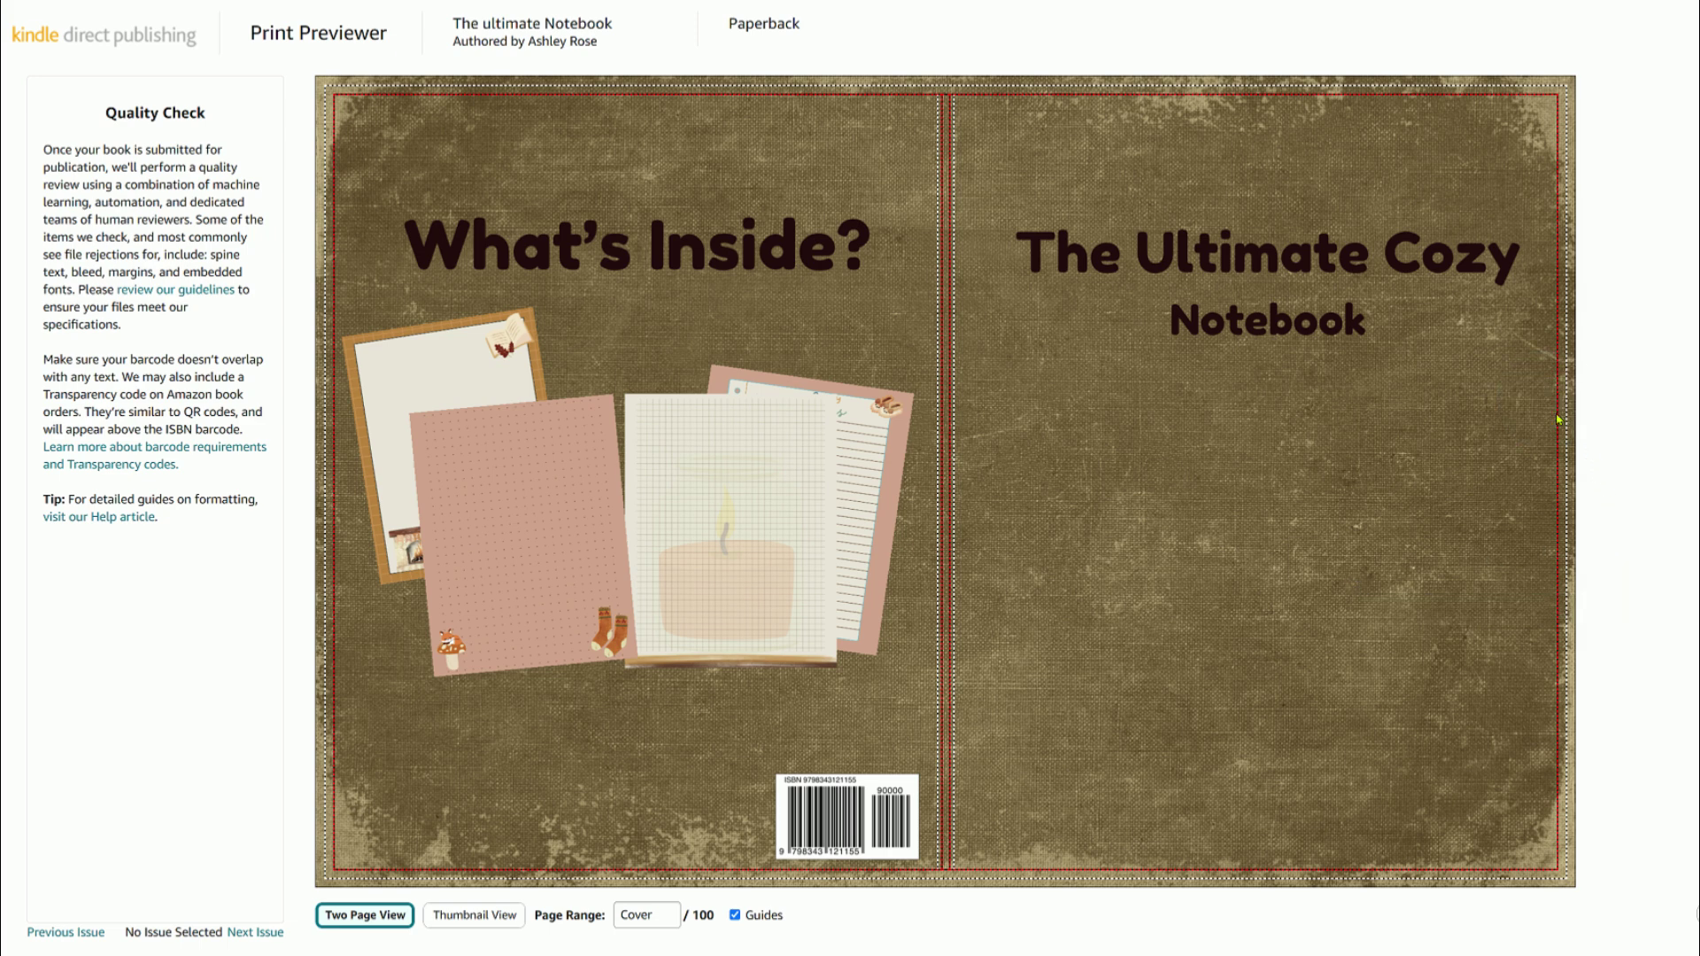
Page through the interior up to pages 6-7 in the Print Previewer, return to the cover and exit to the paperback content page.
{"action": "left_click", "coordinate": [1559, 419]}
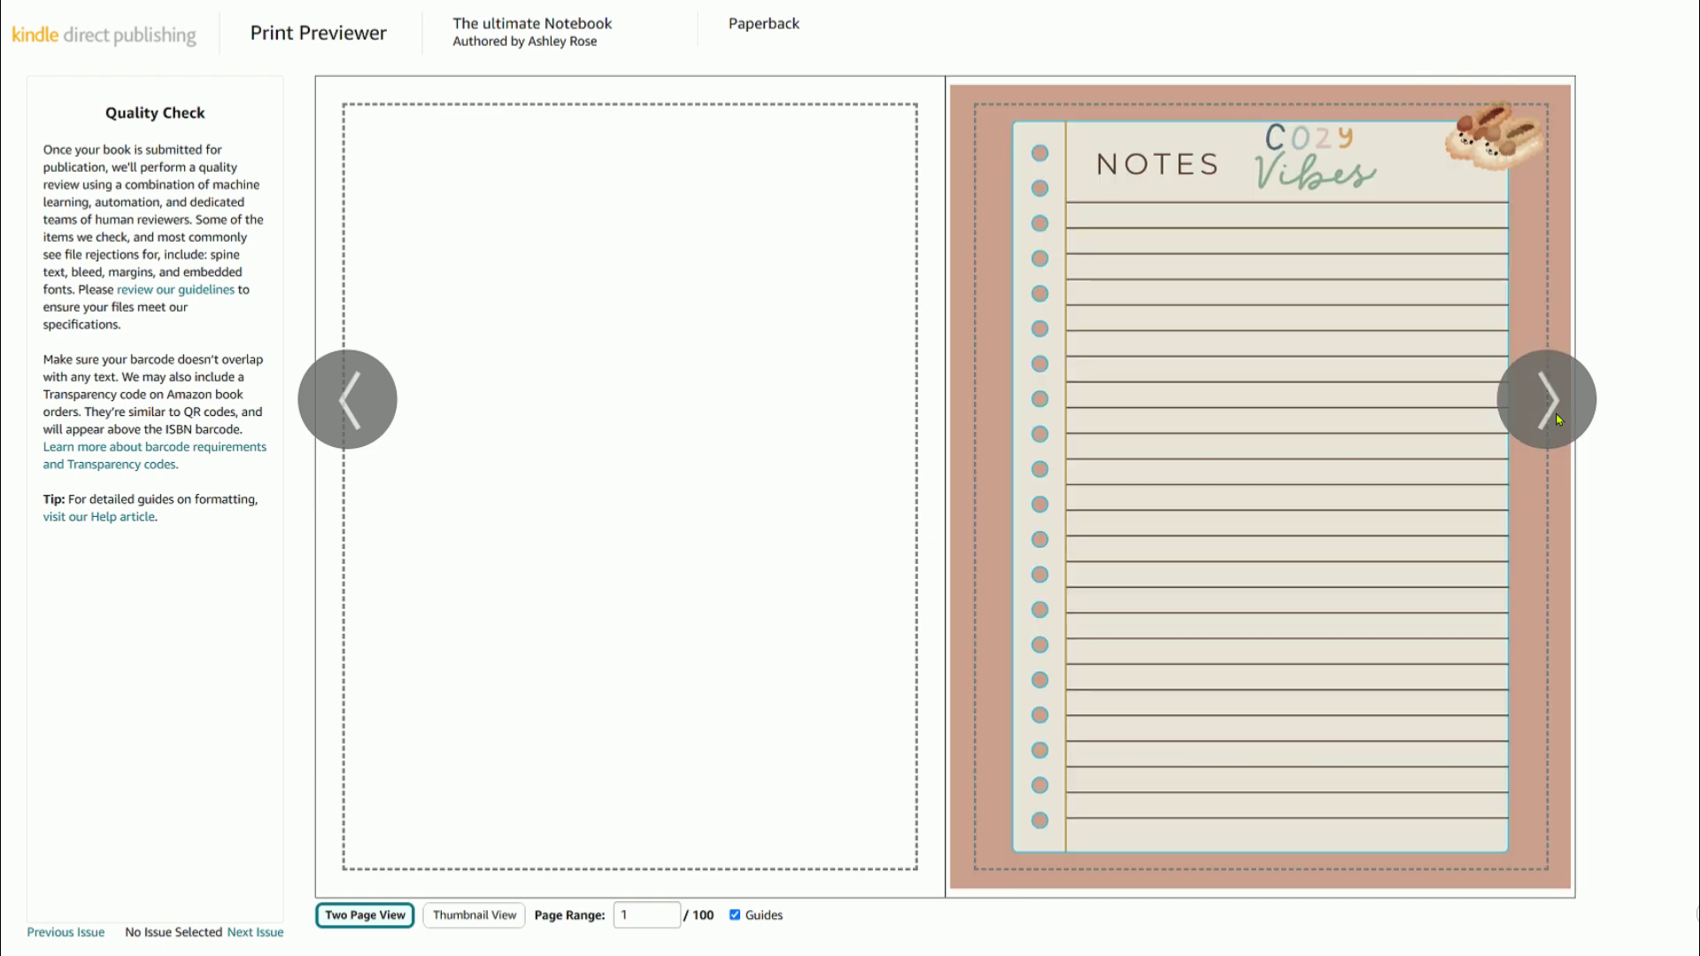
{"action": "left_click", "coordinate": [1559, 420]}
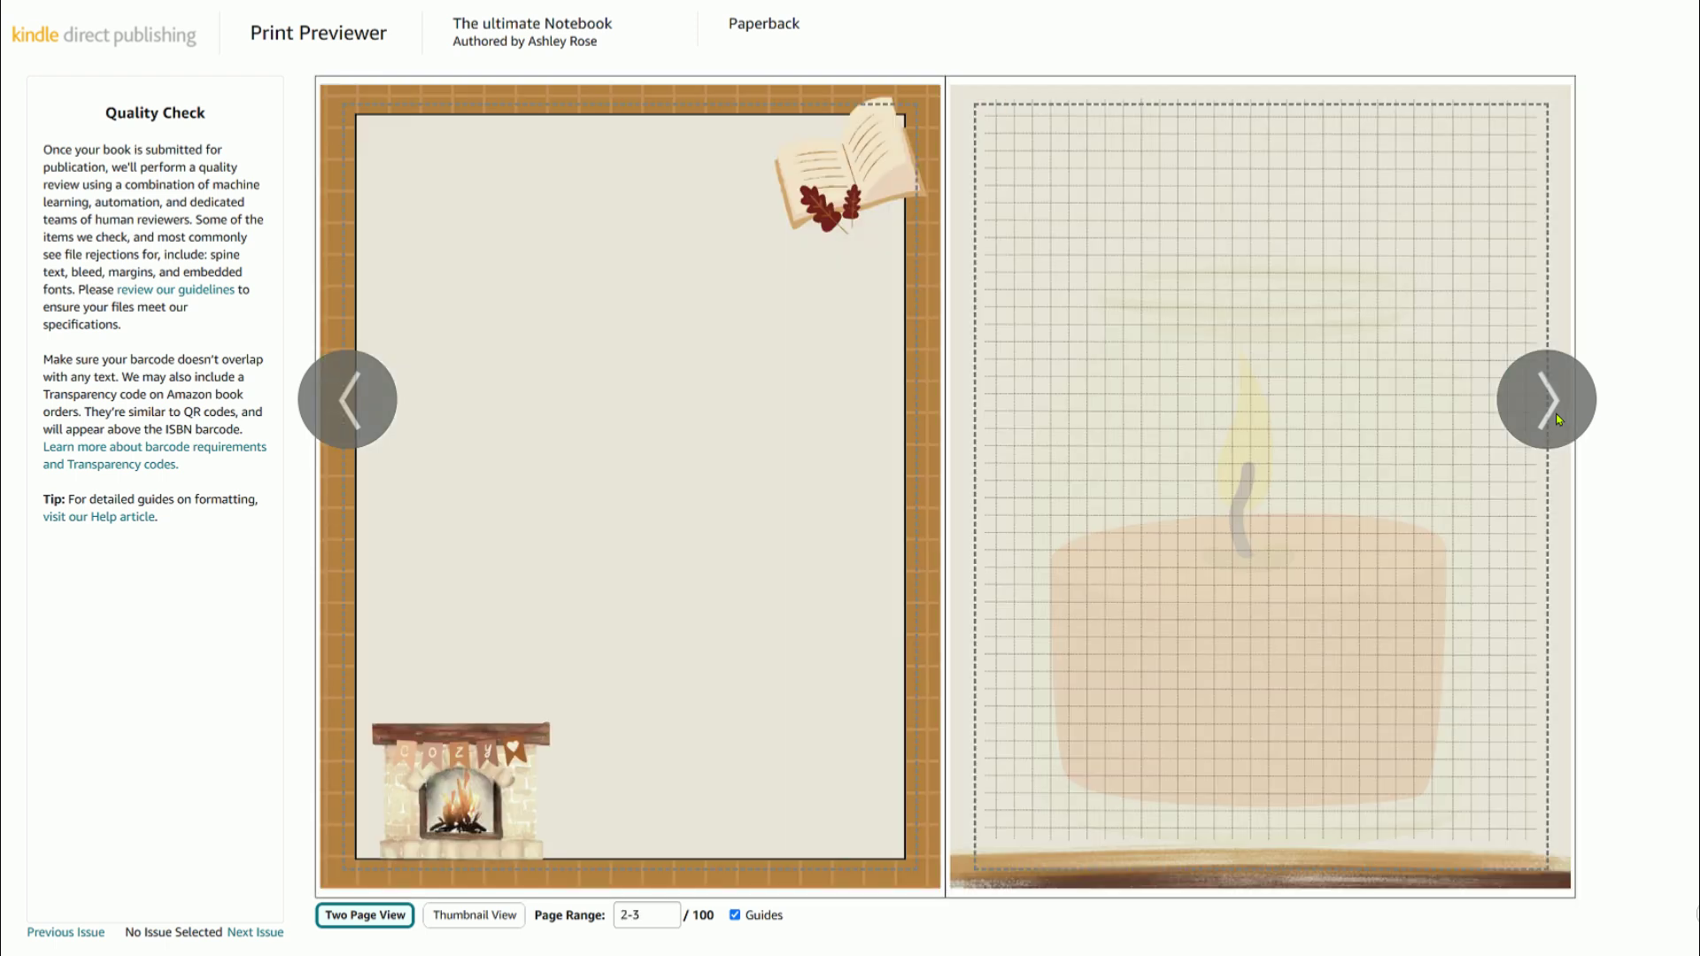
{"action": "left_click", "coordinate": [1558, 419]}
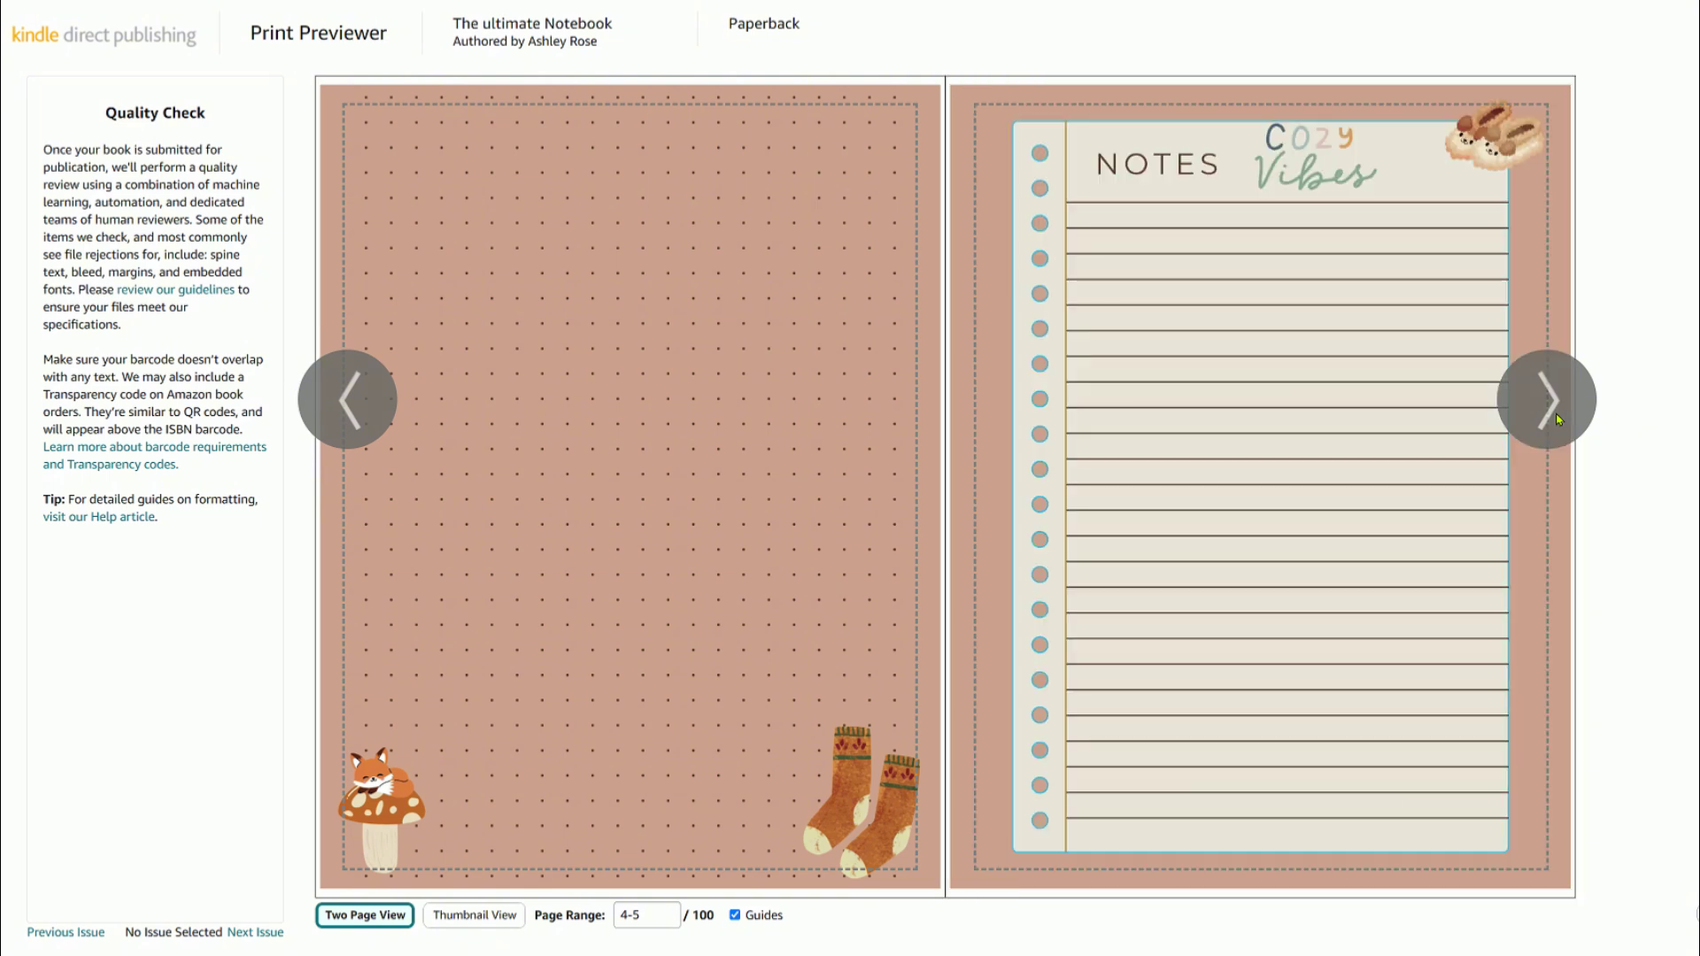
{"action": "left_click", "coordinate": [1558, 419]}
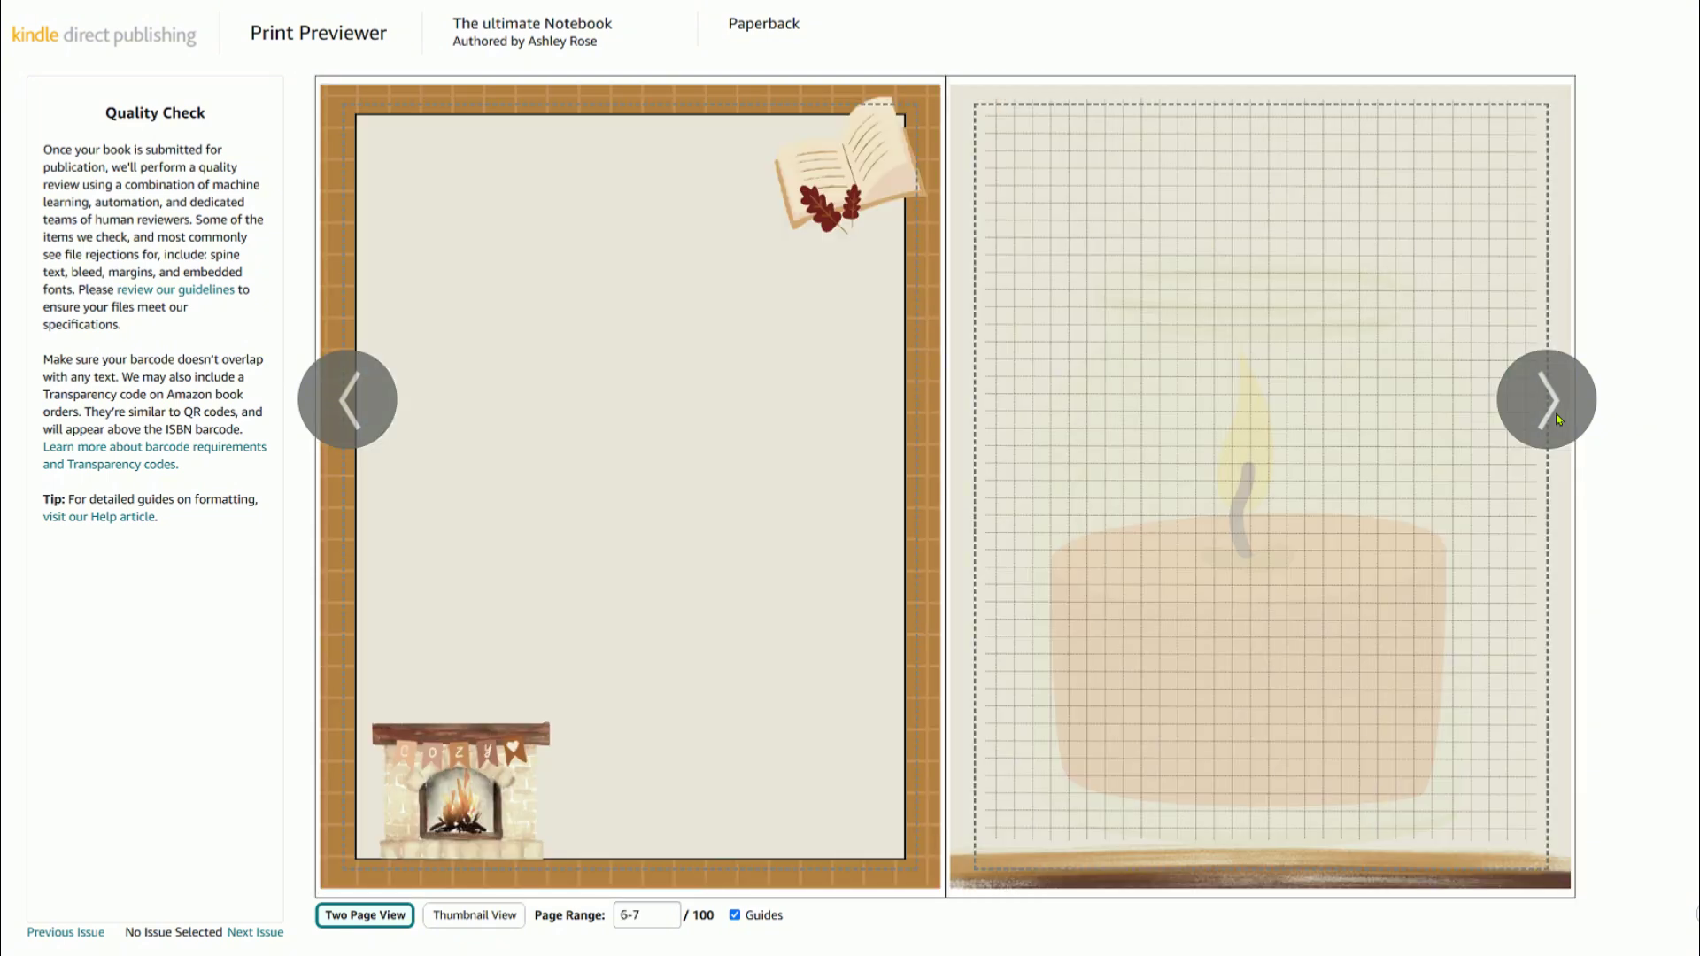
{"action": "left_click", "coordinate": [342, 420]}
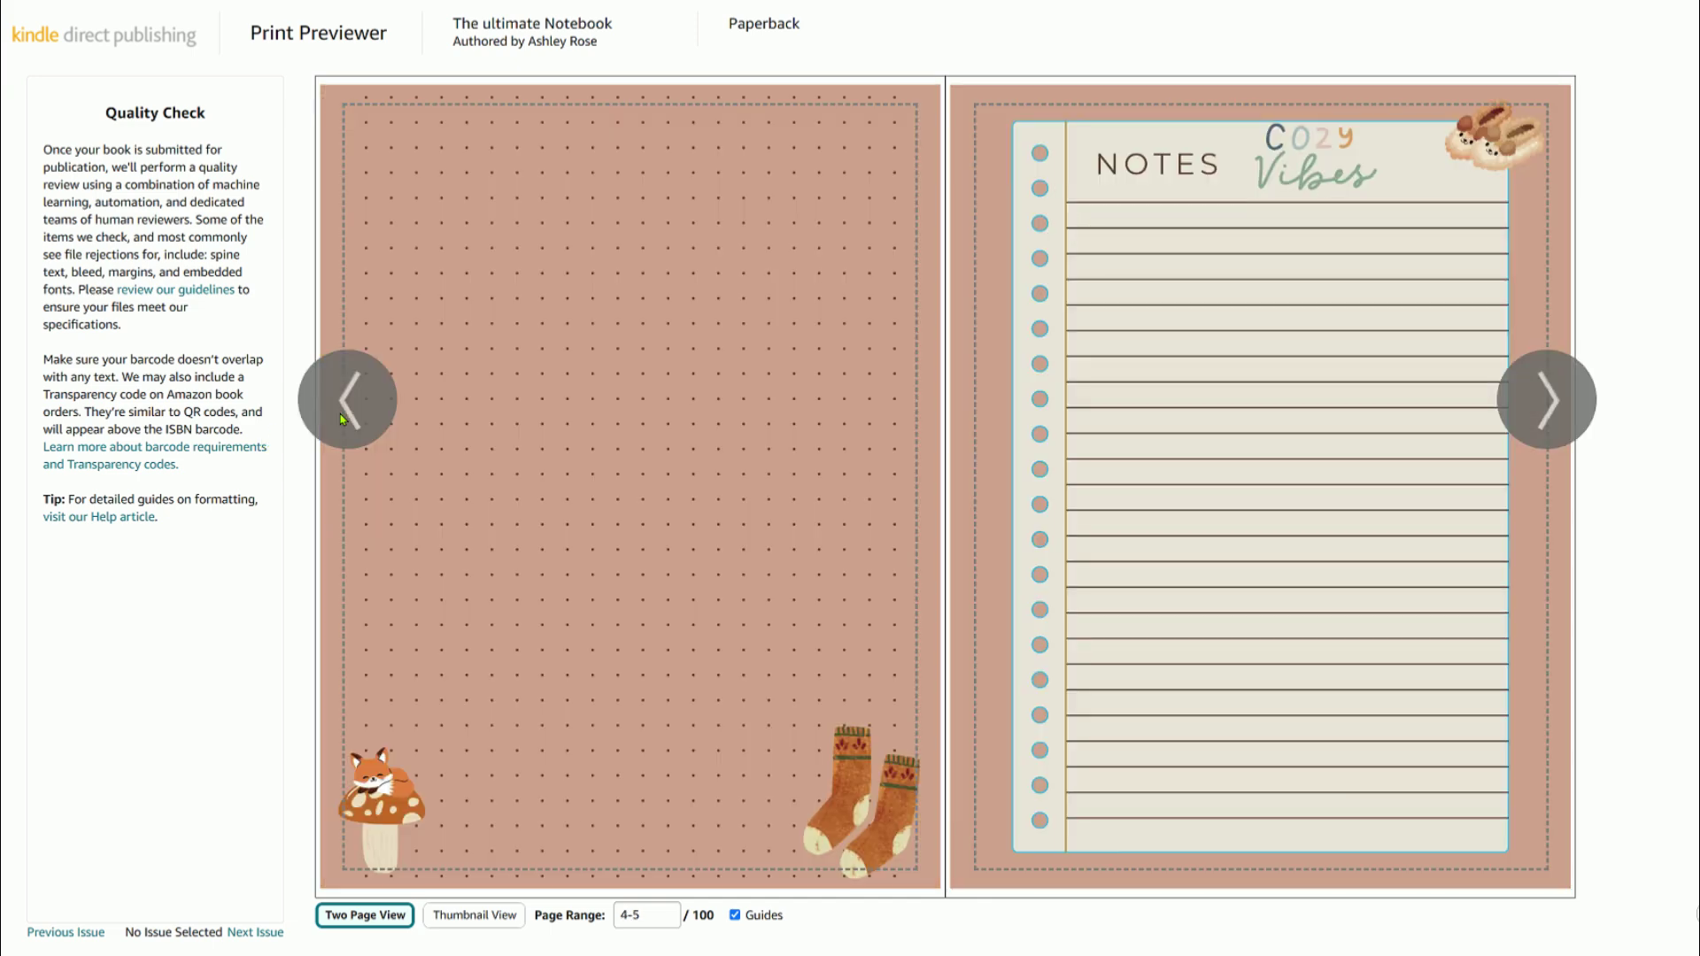
{"action": "left_click", "coordinate": [342, 418]}
{"action": "left_click", "coordinate": [342, 414]}
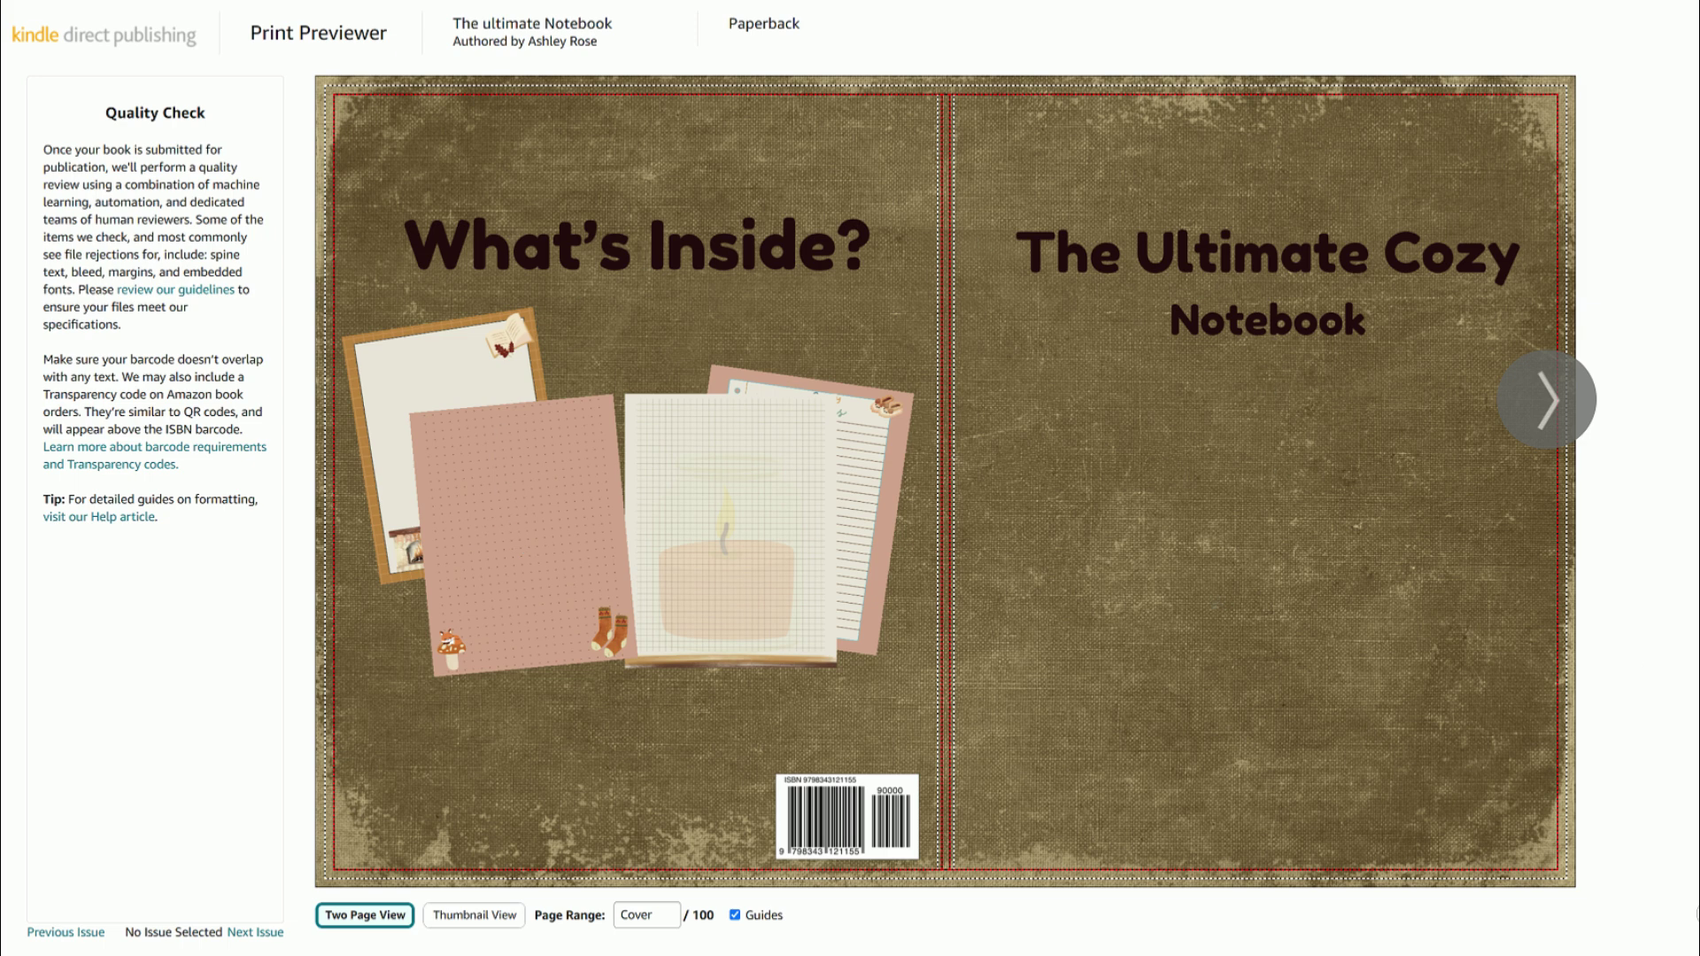
{"action": "left_click", "coordinate": [1693, 915]}
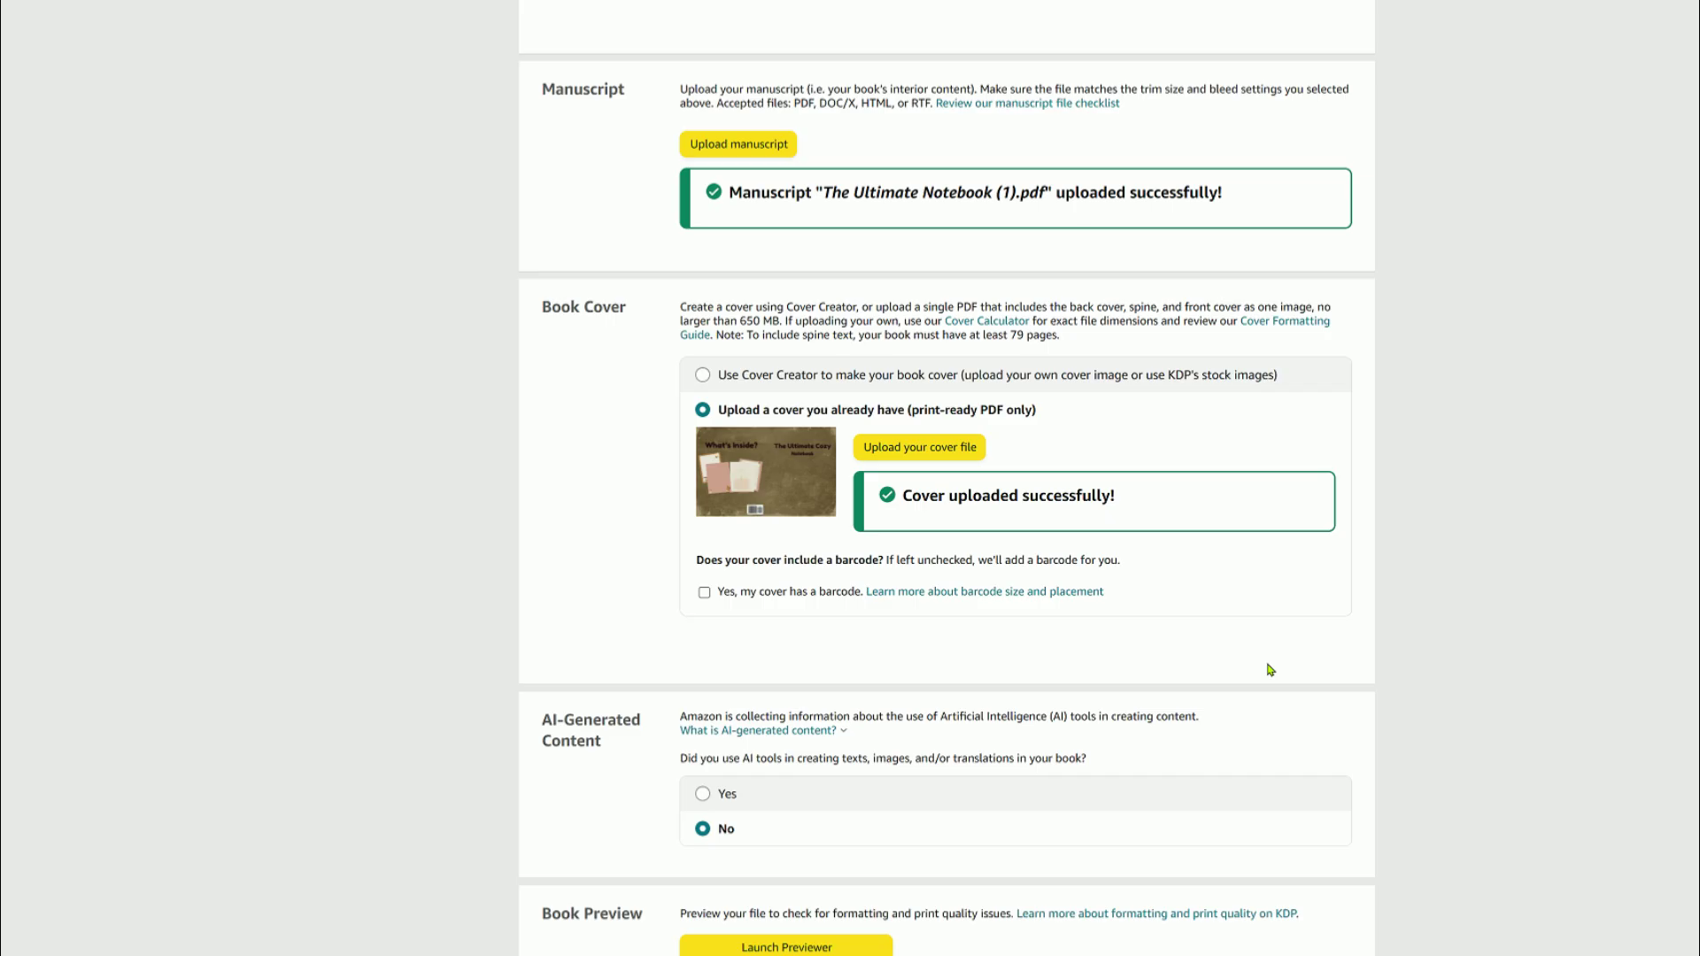
{"action": "scroll", "coordinate": [1271, 672], "scroll_direction": "down", "scroll_amount": 3}
{"action": "scroll", "coordinate": [1305, 643], "scroll_direction": "down", "scroll_amount": 5}
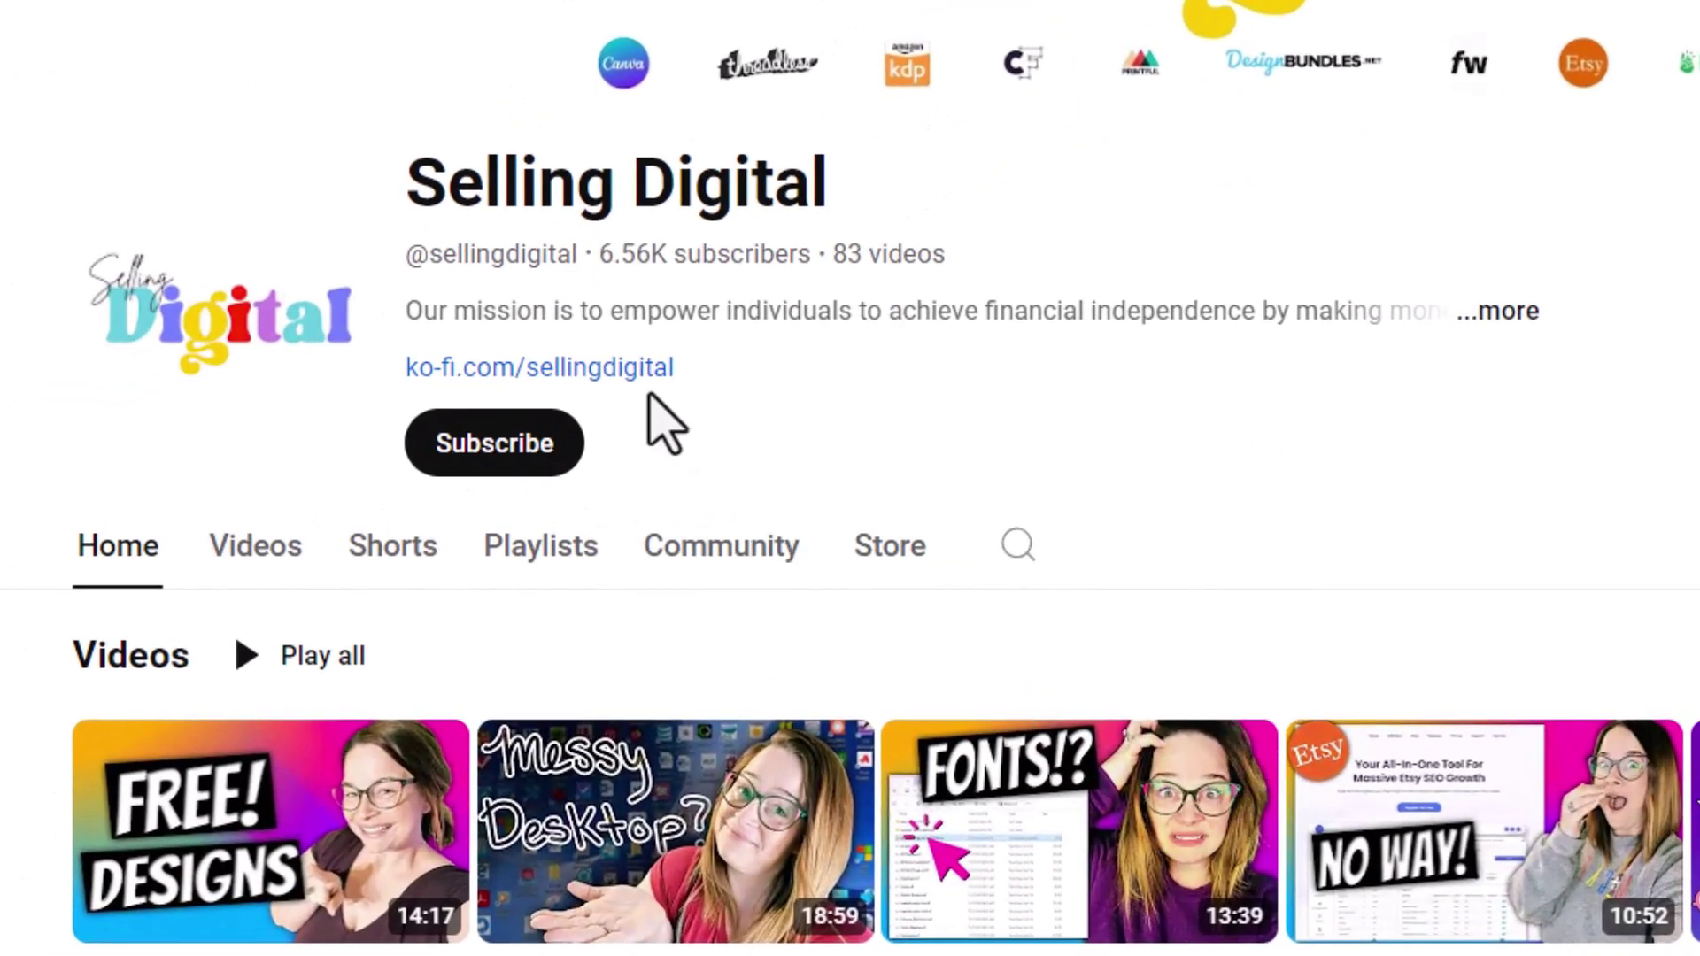
Open the Selling Digital Ko-fi page from the YouTube channel and browse its video requests section and shop listings.
{"action": "left_click", "coordinate": [602, 366]}
{"action": "scroll", "coordinate": [1621, 492], "scroll_direction": "down", "scroll_amount": 4}
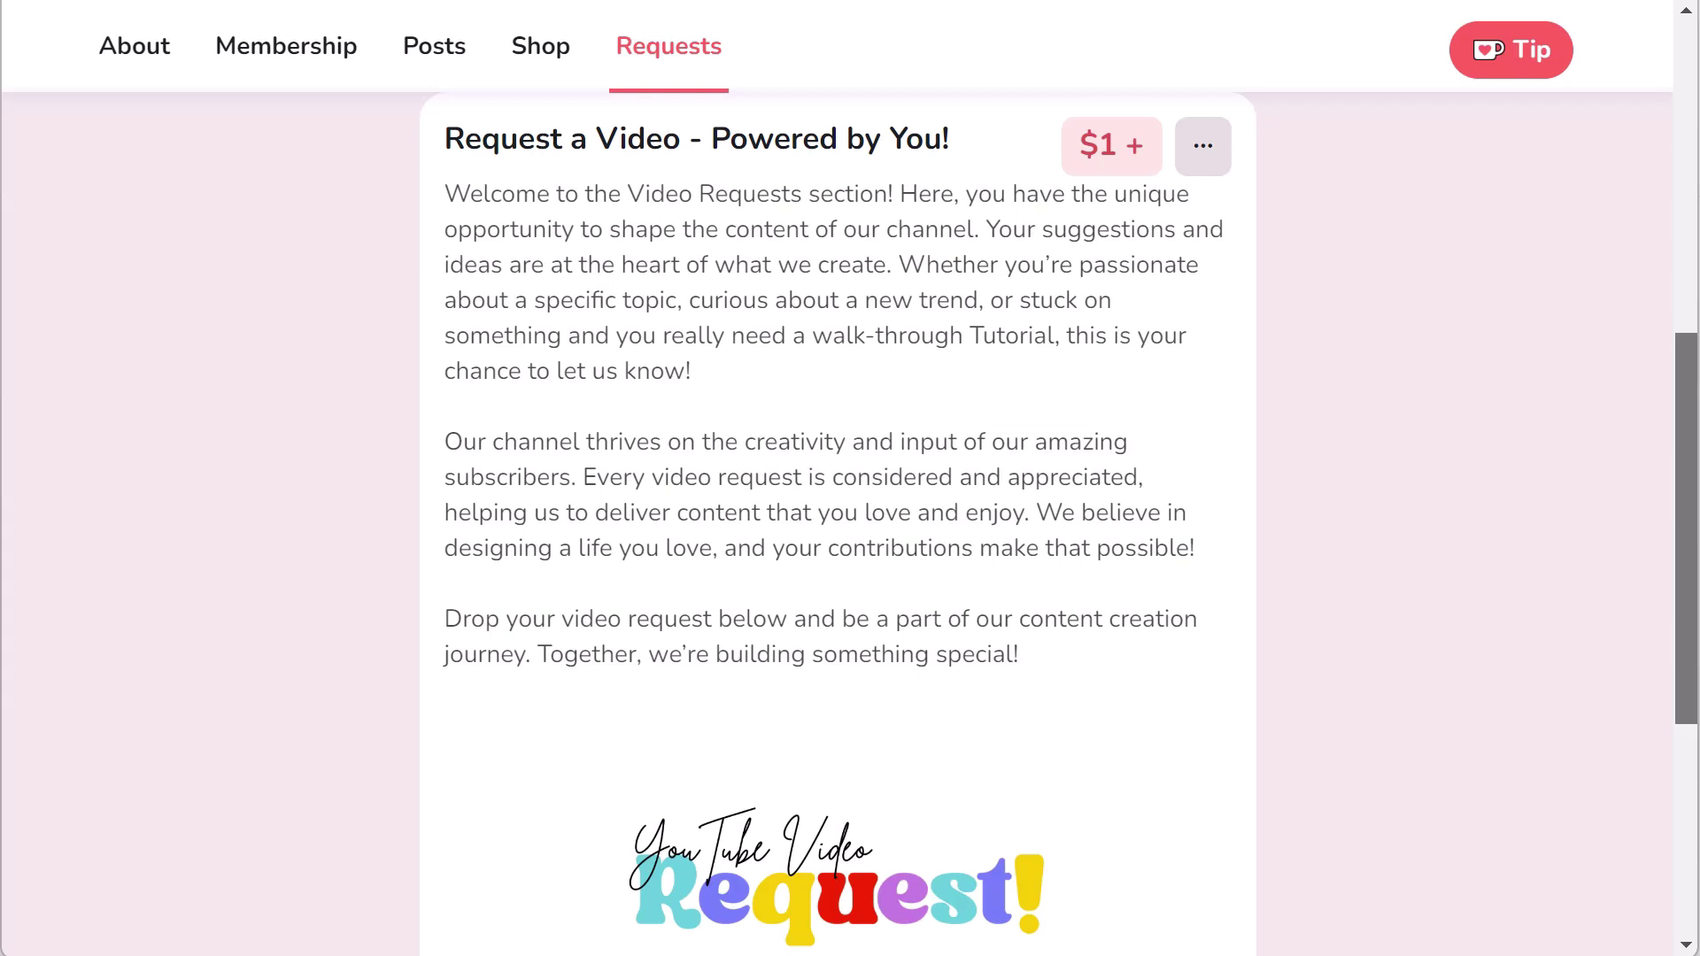
{"action": "scroll", "coordinate": [837, 532], "scroll_direction": "down", "scroll_amount": 1}
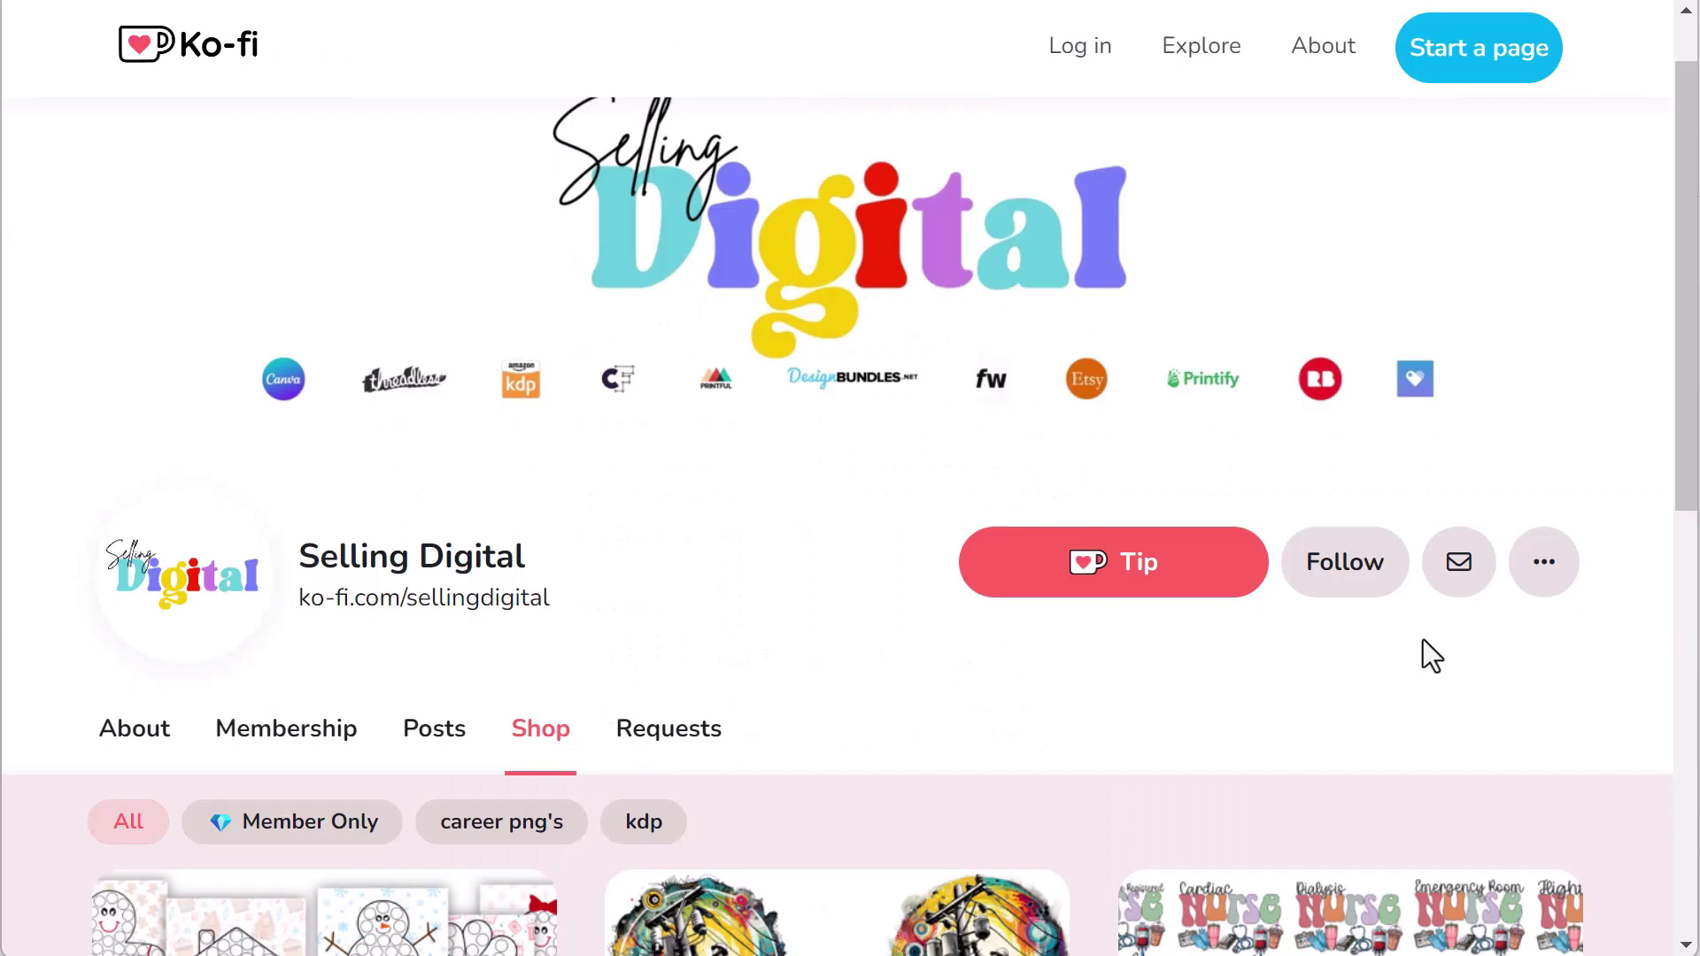
{"action": "scroll", "coordinate": [1510, 645], "scroll_direction": "down", "scroll_amount": 7}
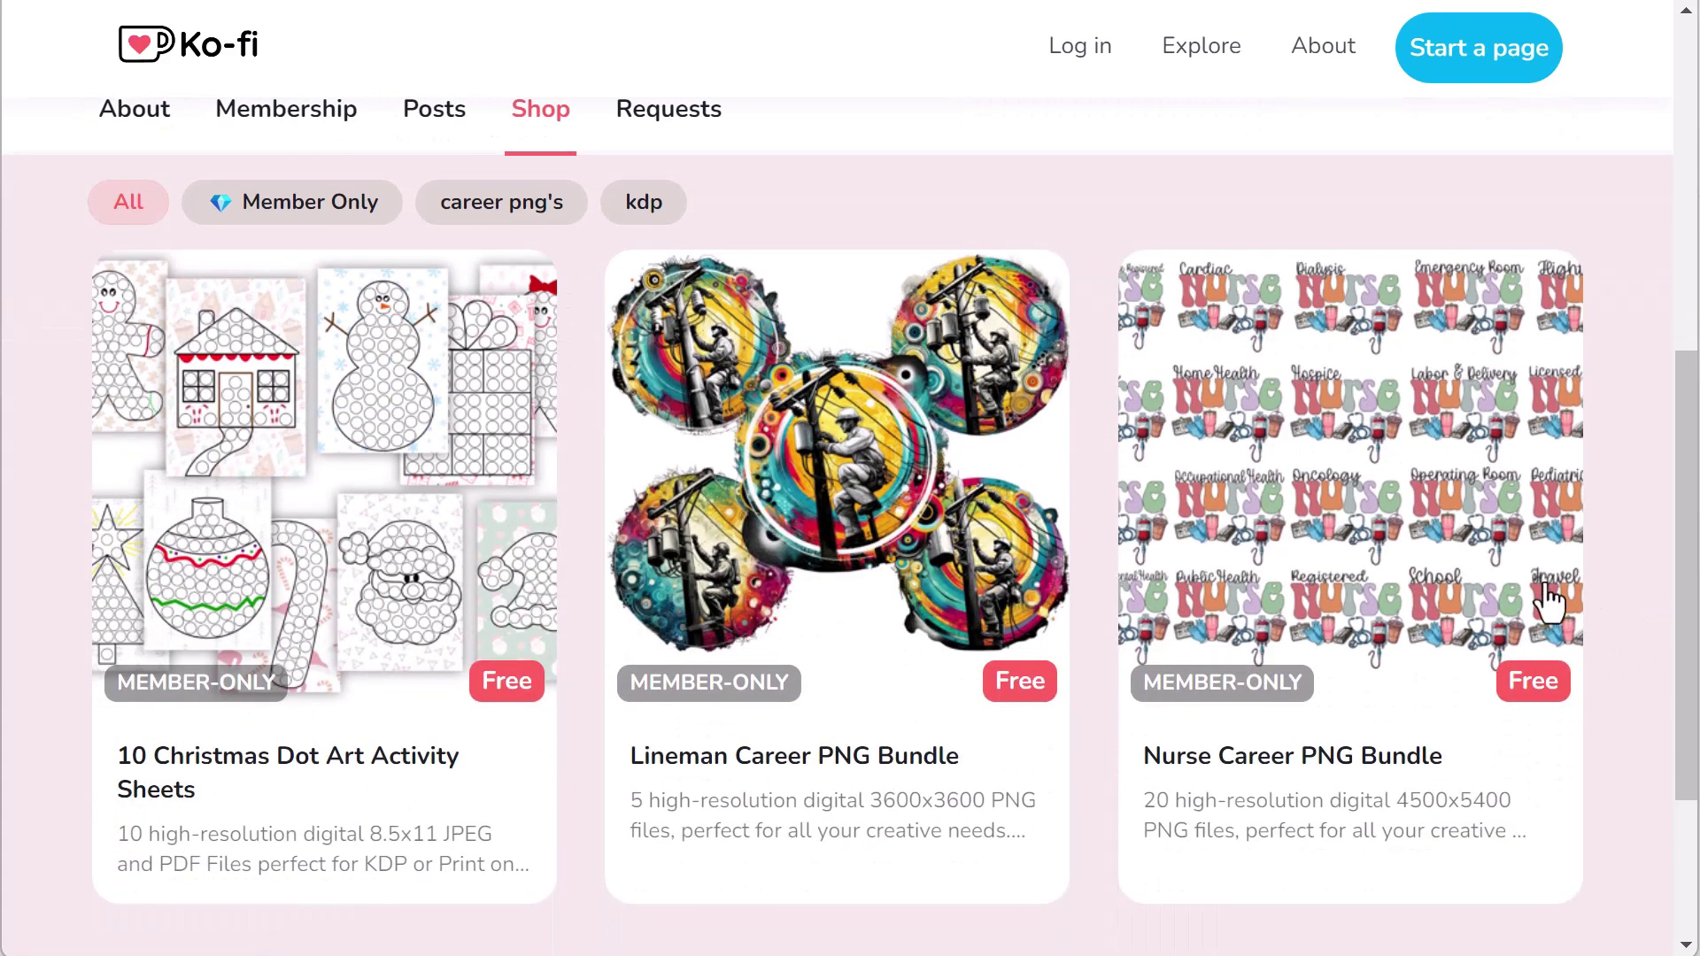
{"action": "left_click", "coordinate": [1457, 556]}
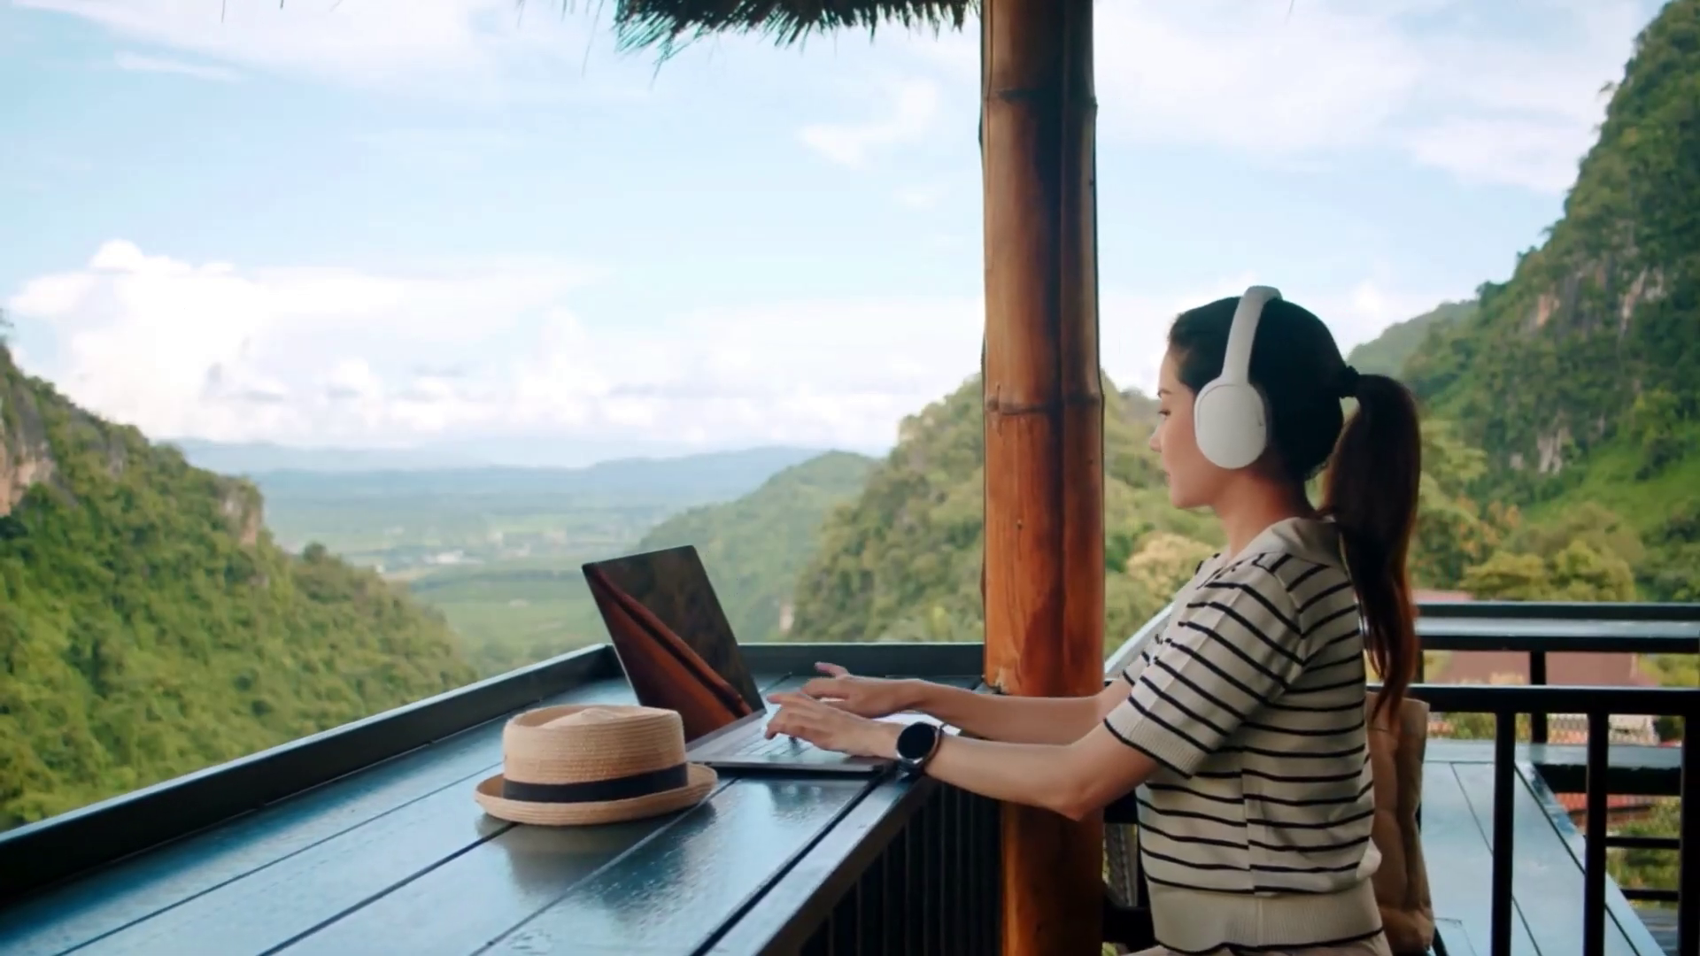